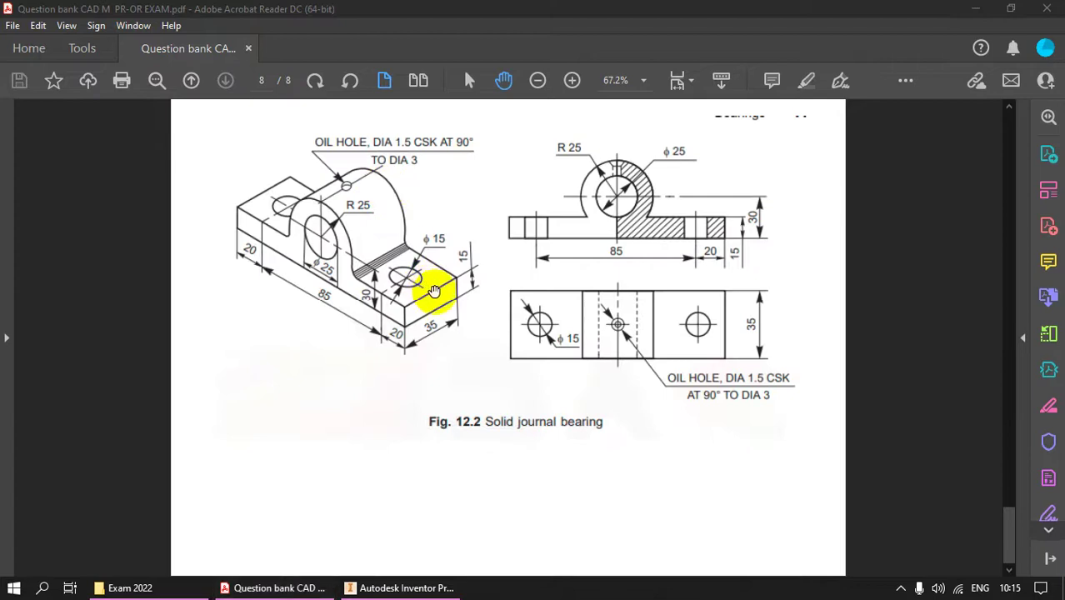
Bring the question bank PDF forward and zoom the Fig. 12.2 journal bearing drawing to 98.4%
key(super)
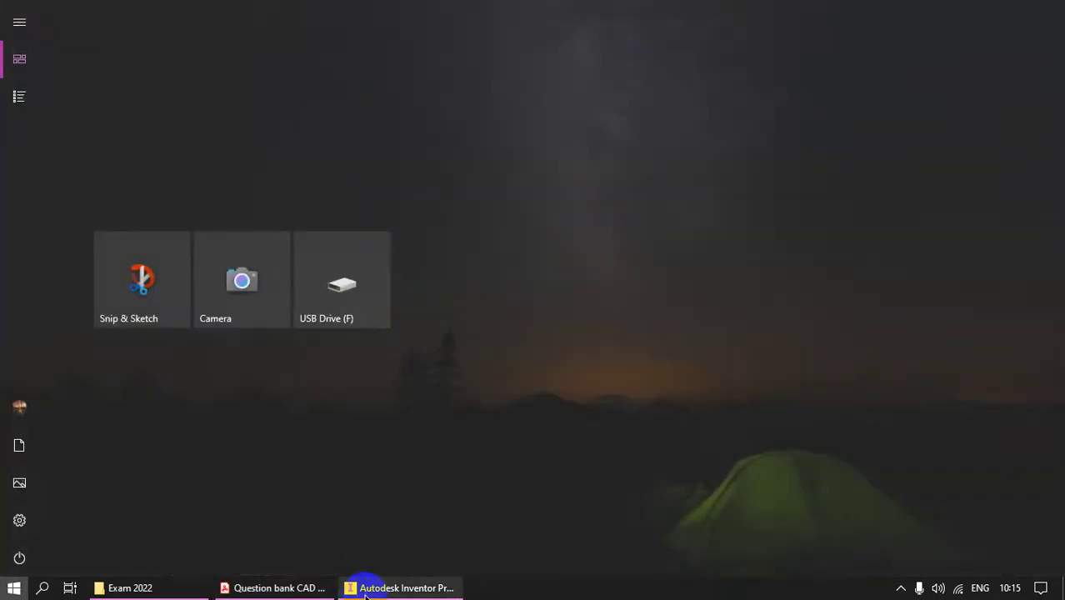
click(281, 587)
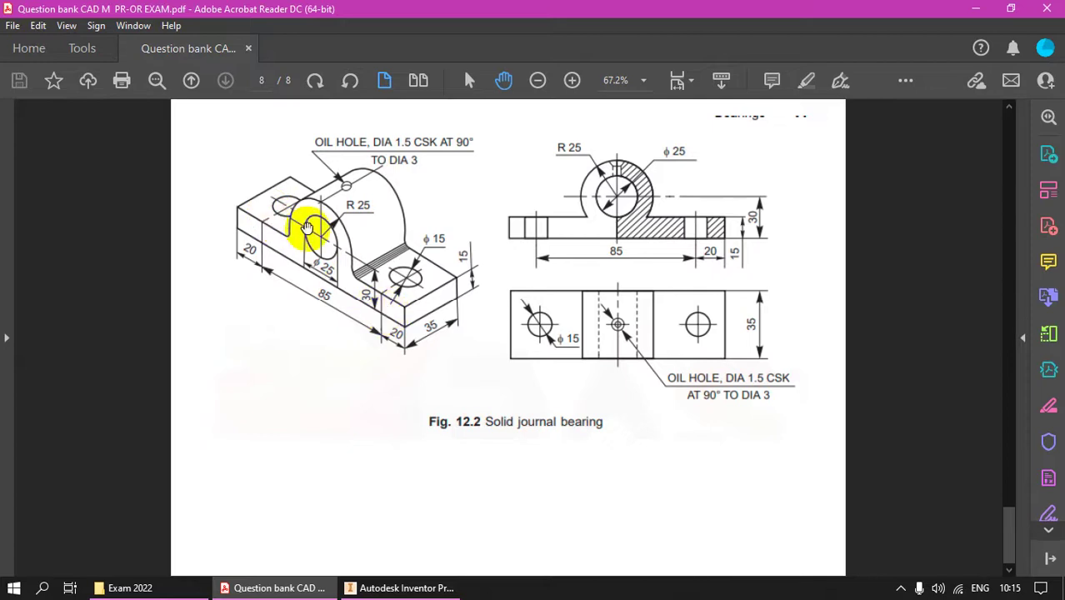
ctrl+scroll(310, 232, up, 3)
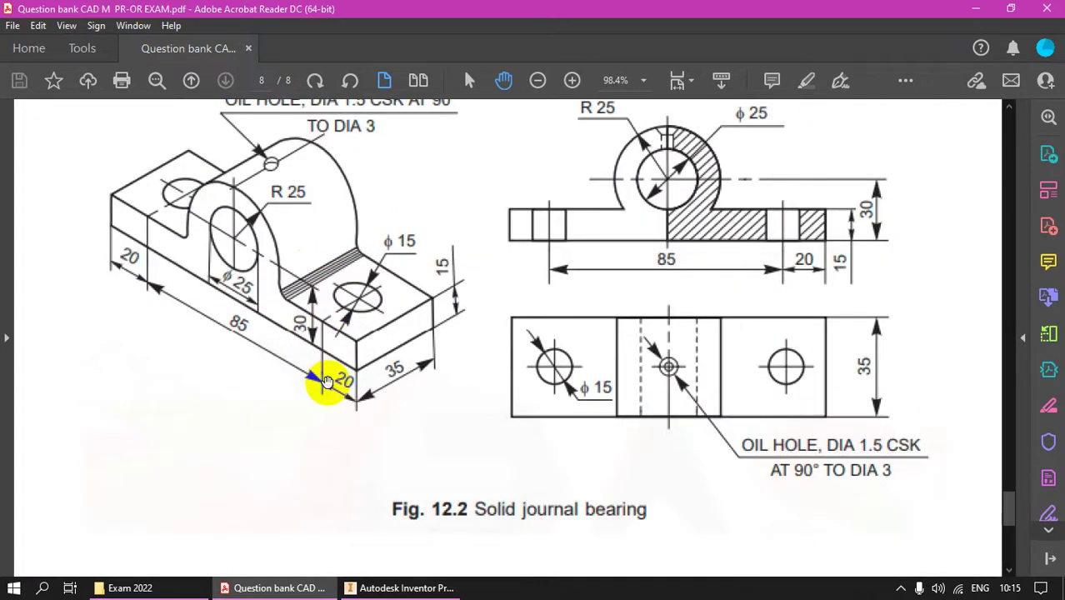
scroll(340, 362, up, 2)
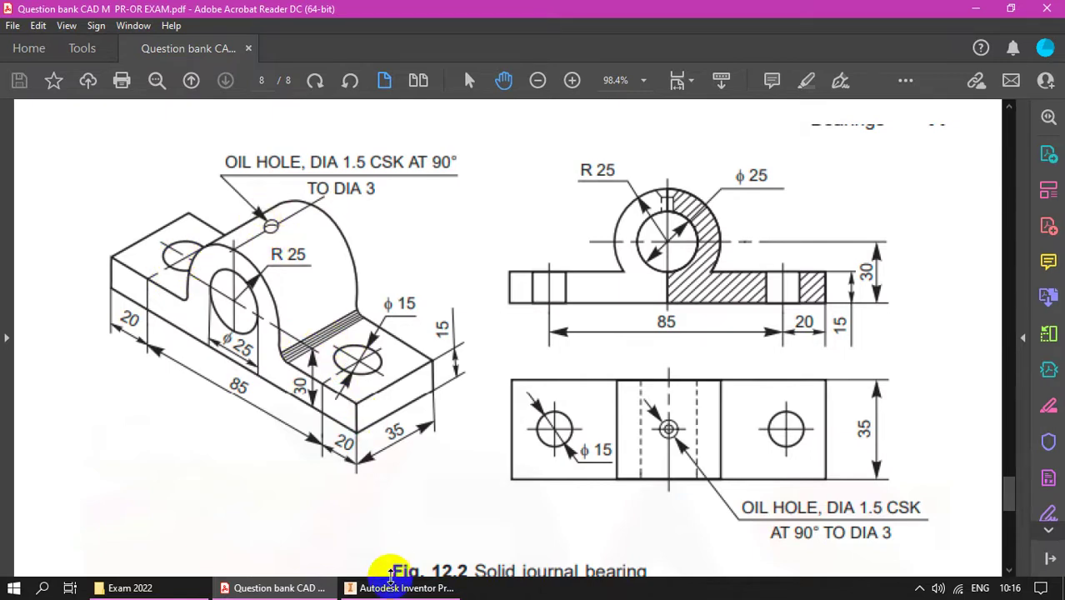
Create a new Standard (mm) part and start a 2D sketch on the XY Plane
click(369, 590)
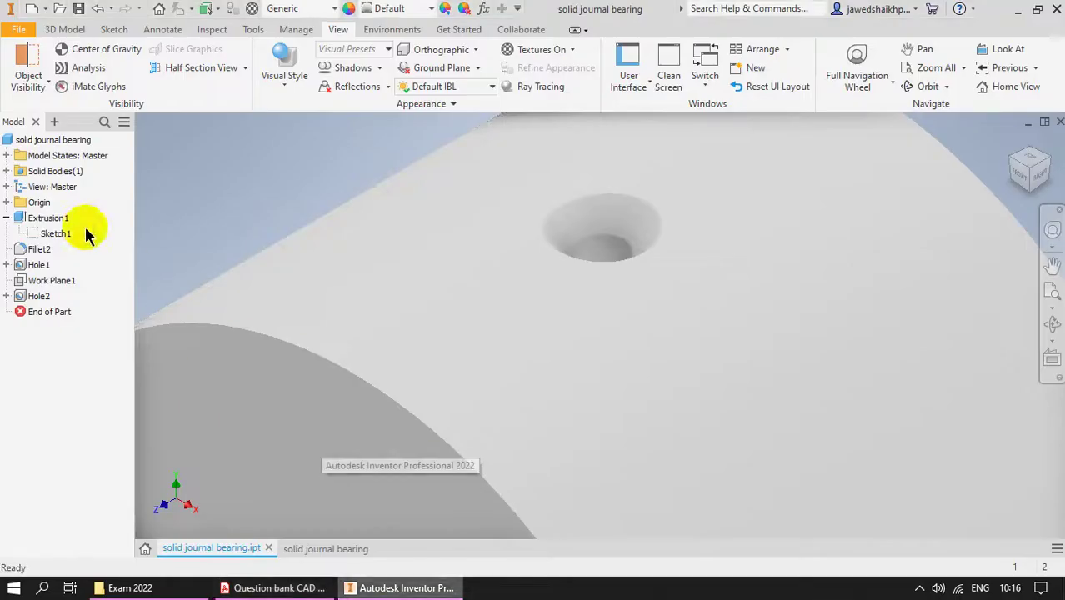
click(31, 9)
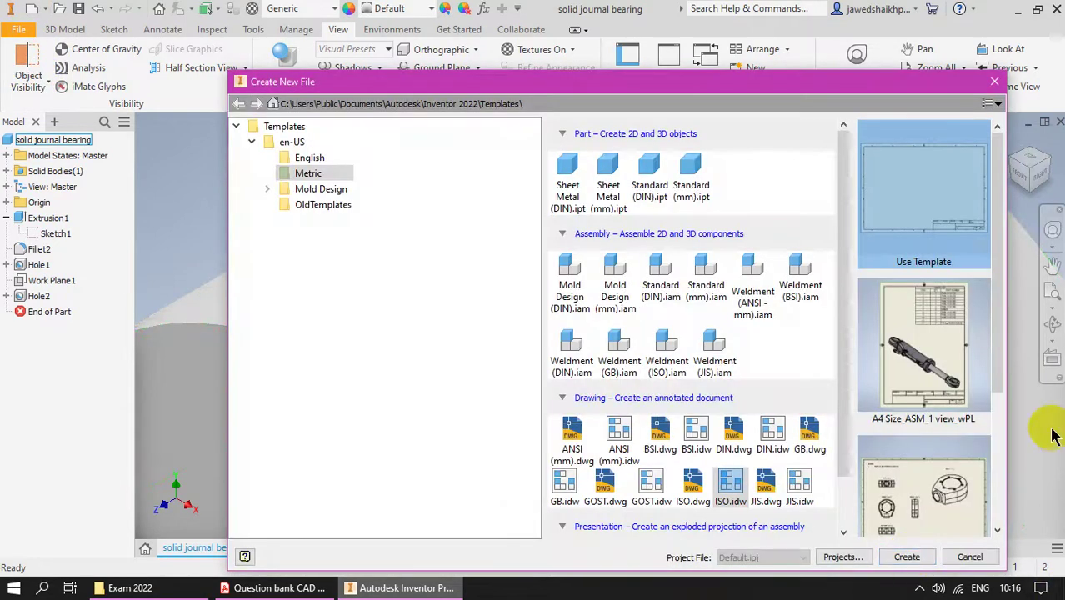
double_click(693, 173)
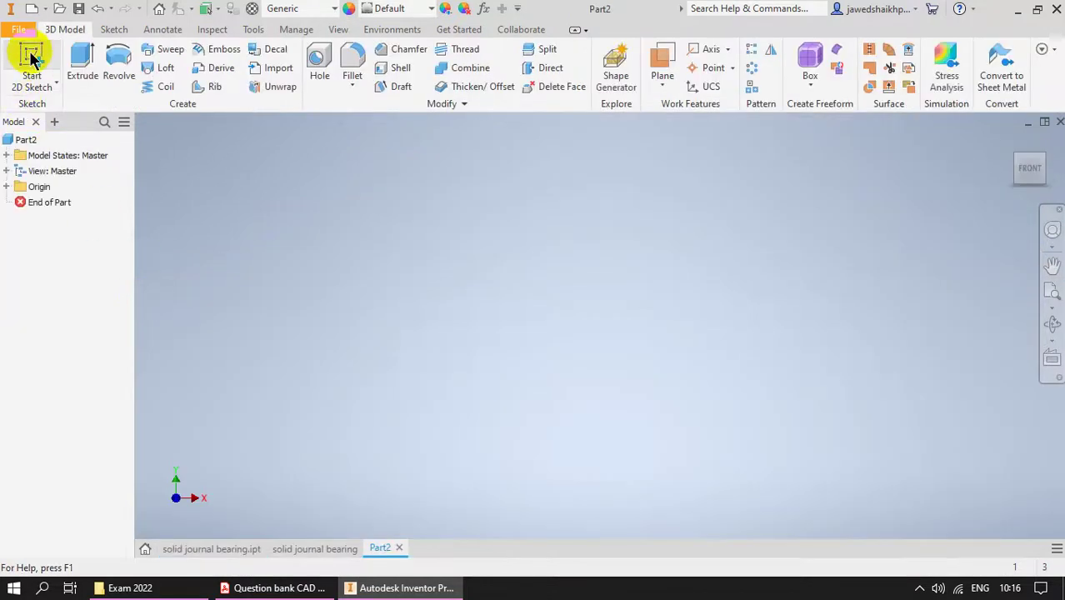
click(31, 55)
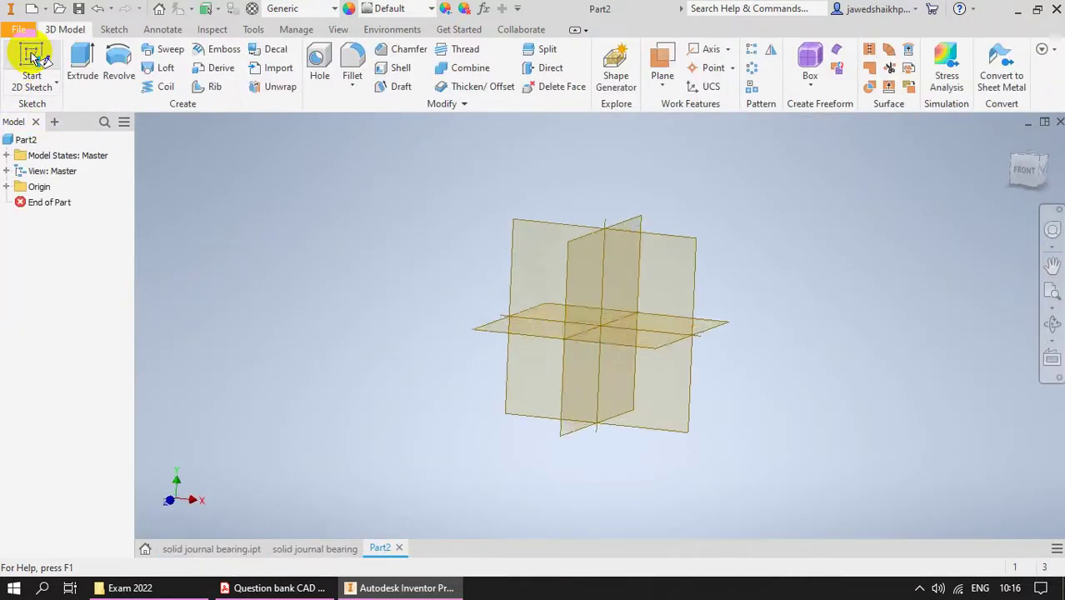
click(670, 267)
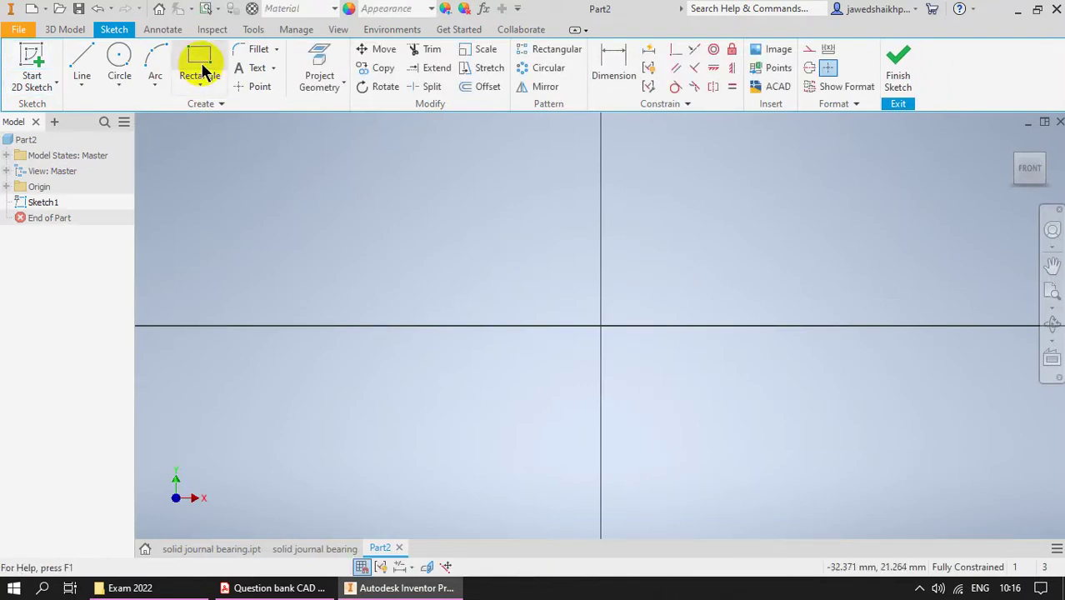
Draw the 15 mm high, 20+85+20 wide base rectangle from a corner on the horizontal axis
click(275, 587)
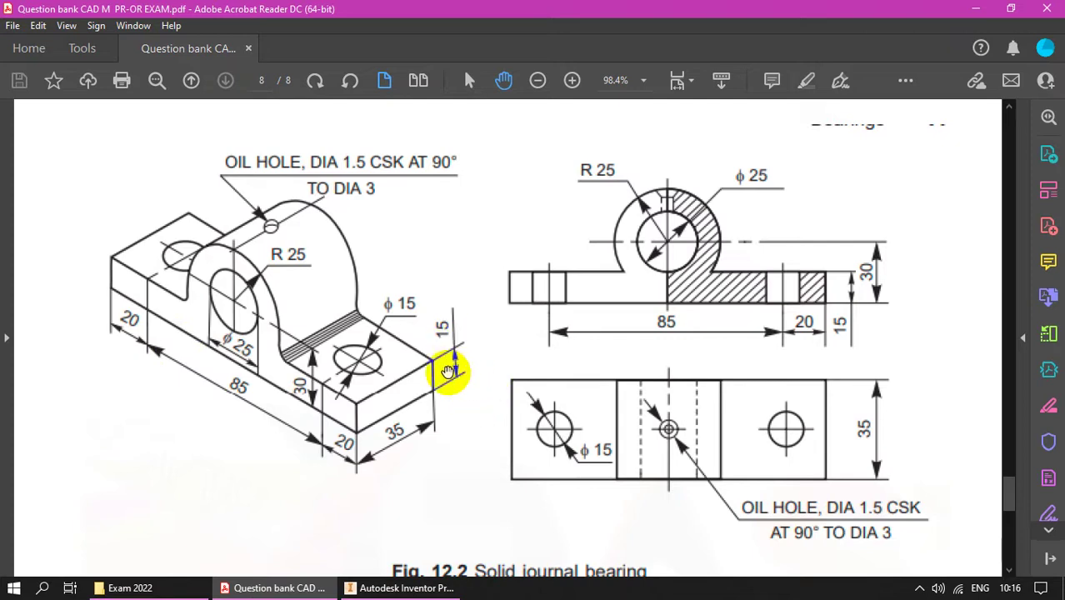
click(402, 588)
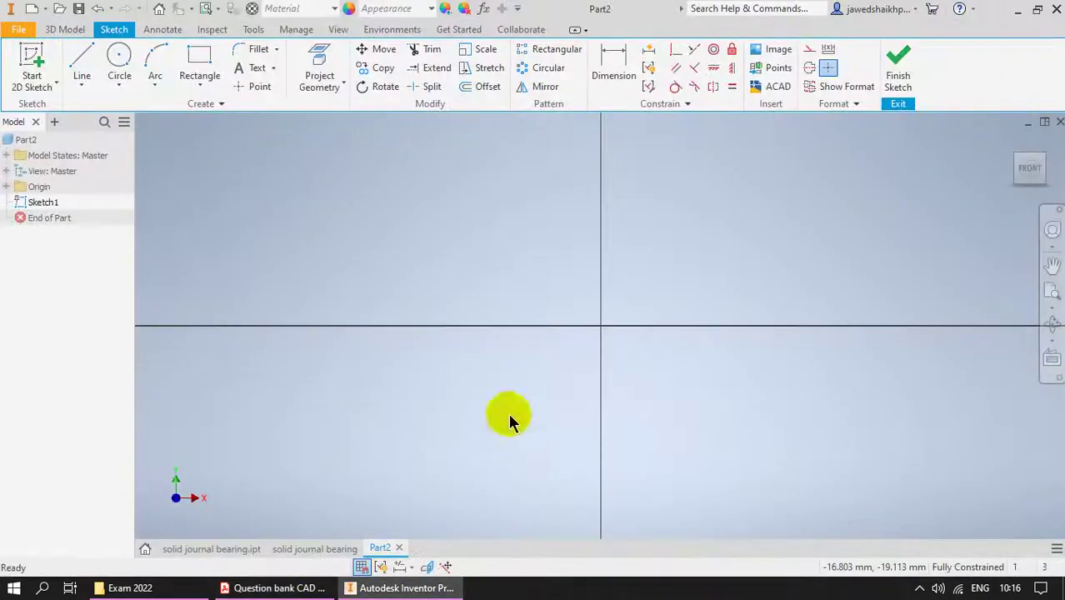
click(197, 58)
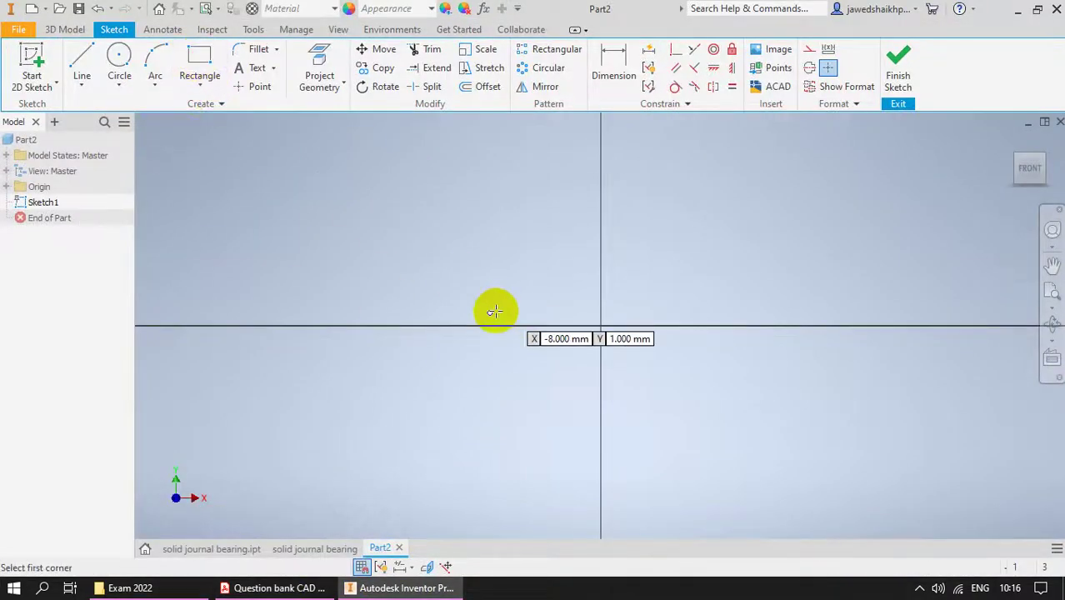
click(452, 325)
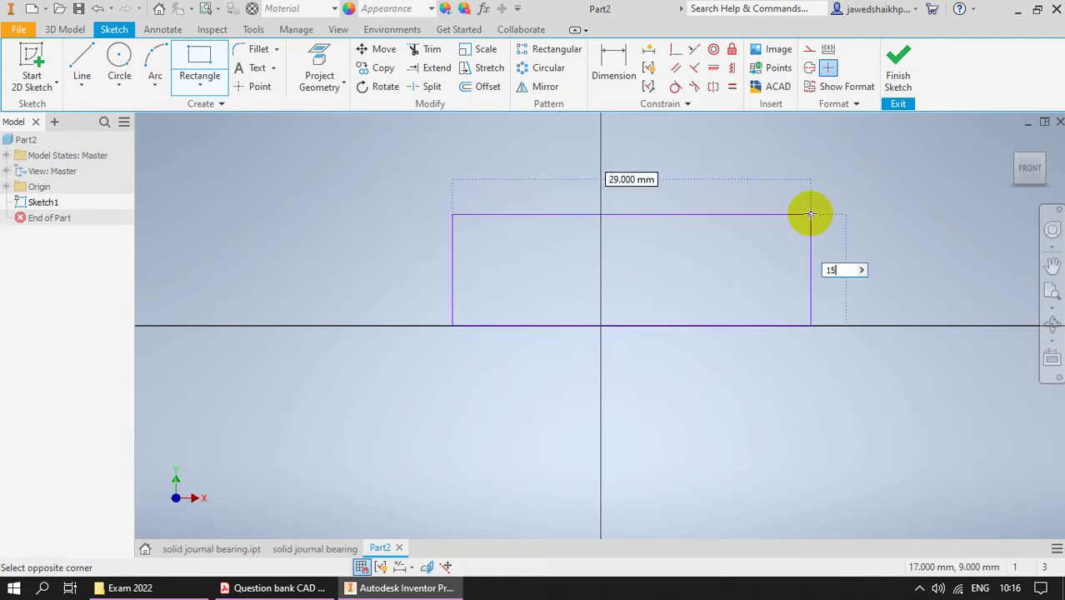
key(Tab)
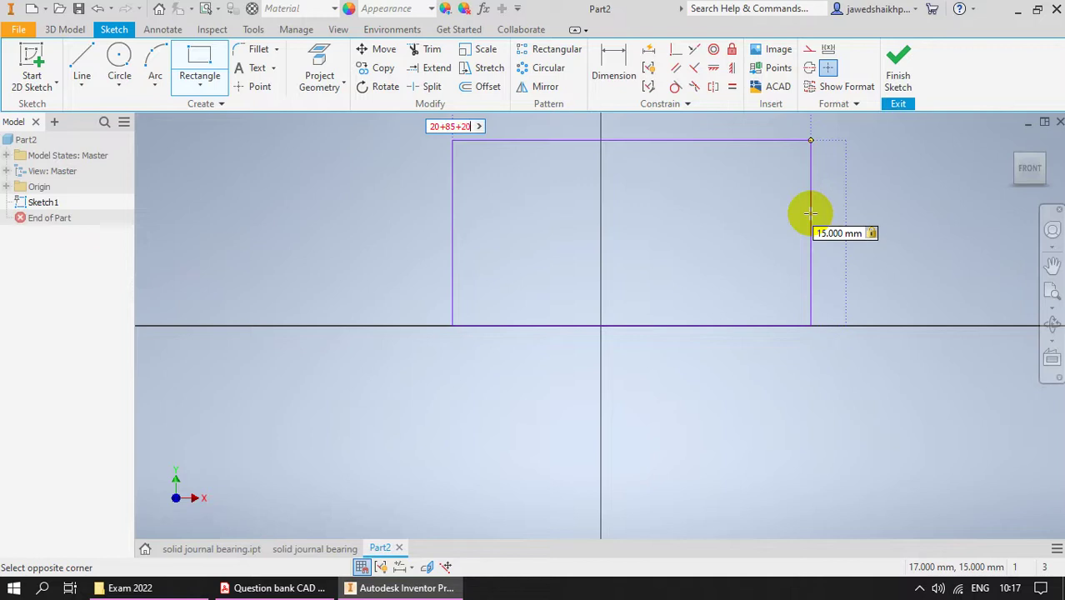
key(Return)
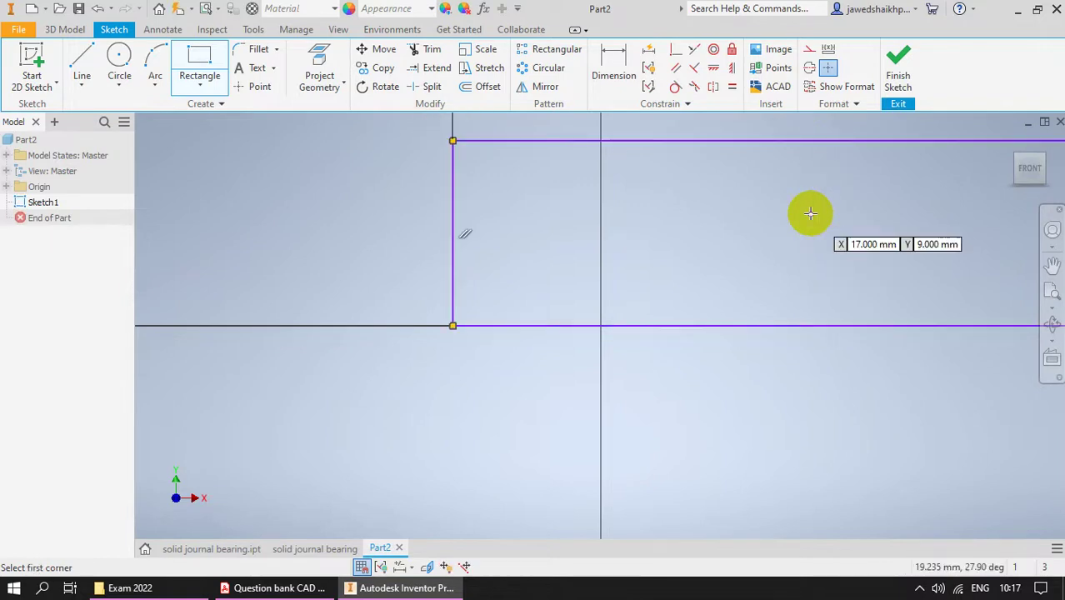
Fit the base rectangle in view and begin a second rectangle above it
key(Home)
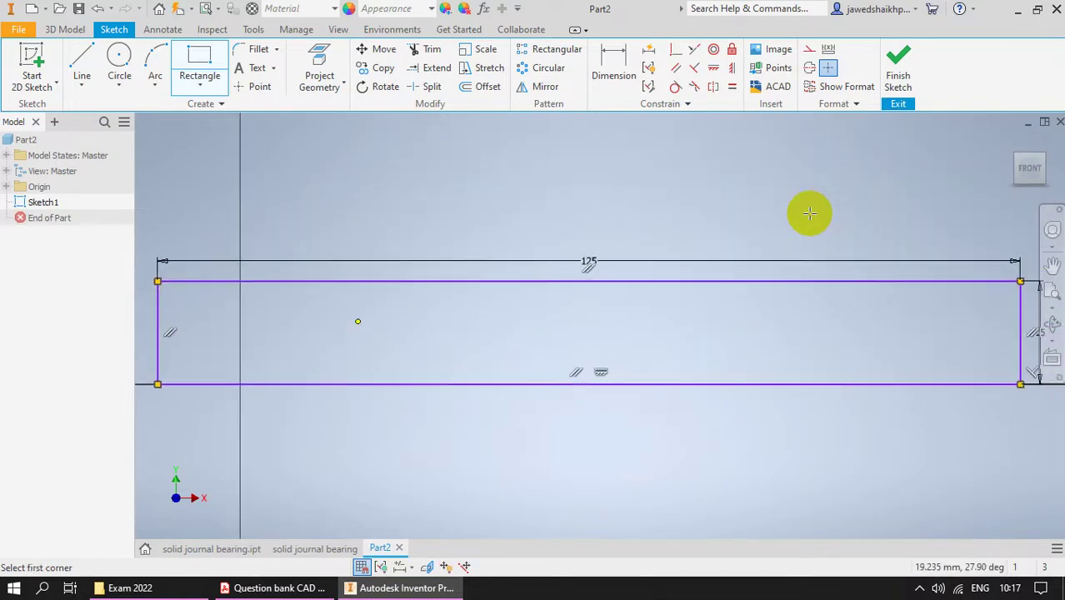
scroll(798, 217, down, 2)
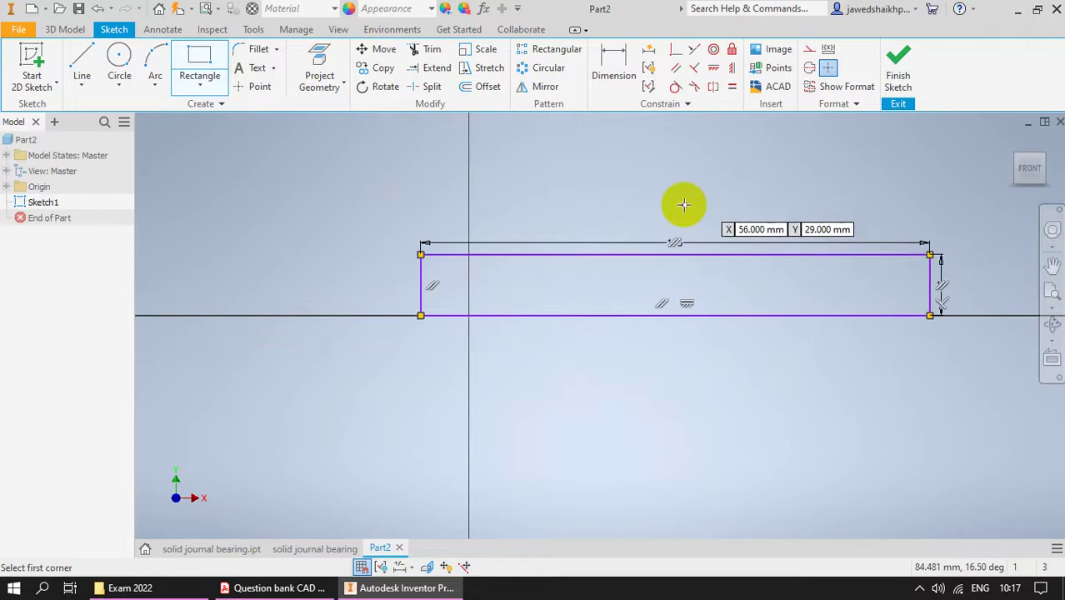
scroll(671, 208, up, 3)
scroll(654, 239, down, 2)
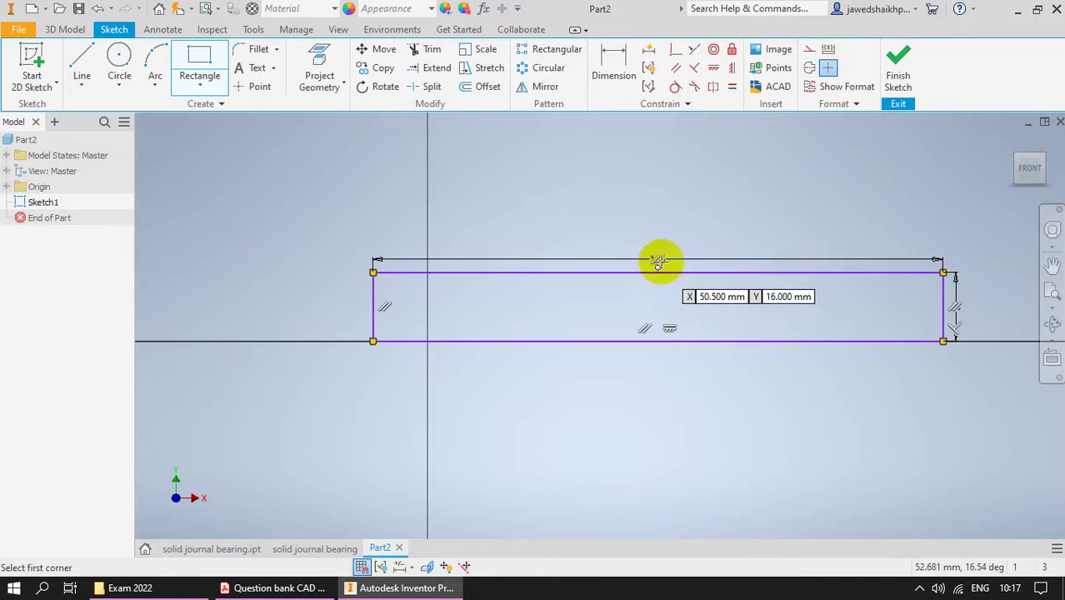
click(656, 168)
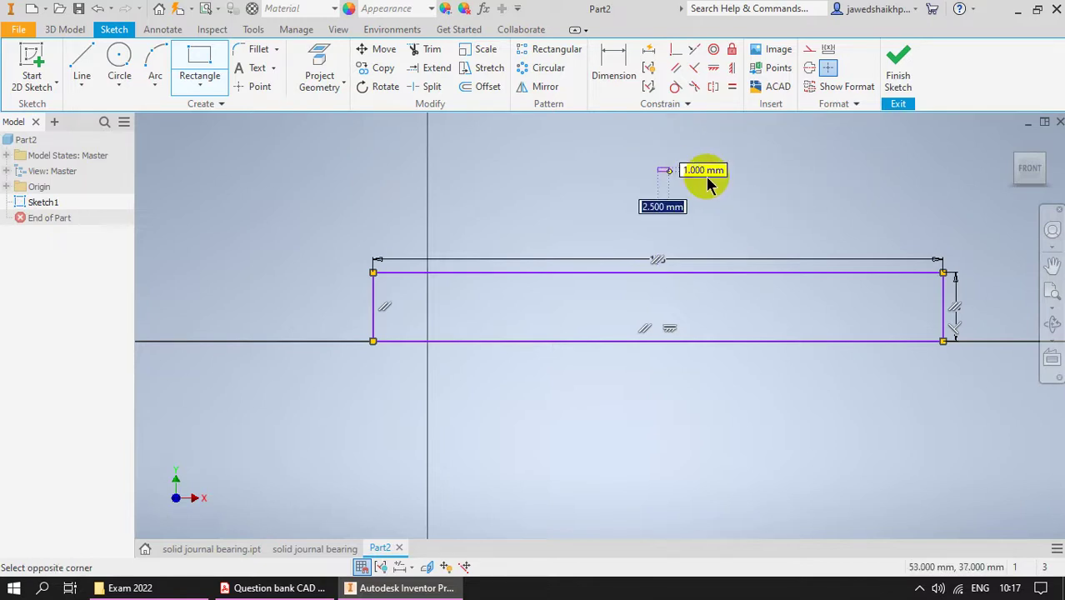
Draw a 30 mm vertical construction line rising from the base's top edge
click(125, 54)
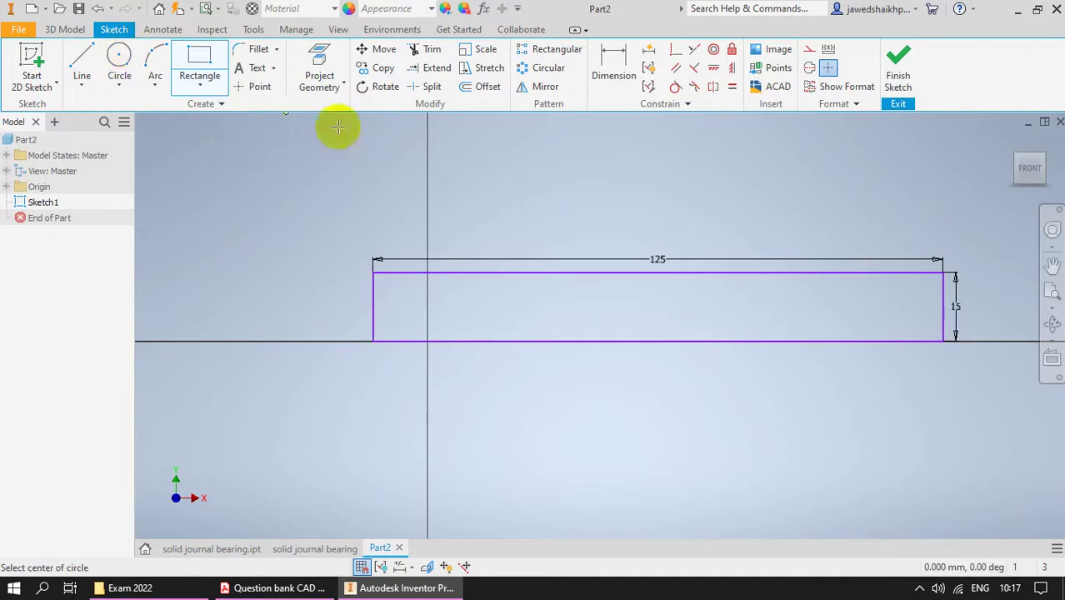
click(119, 60)
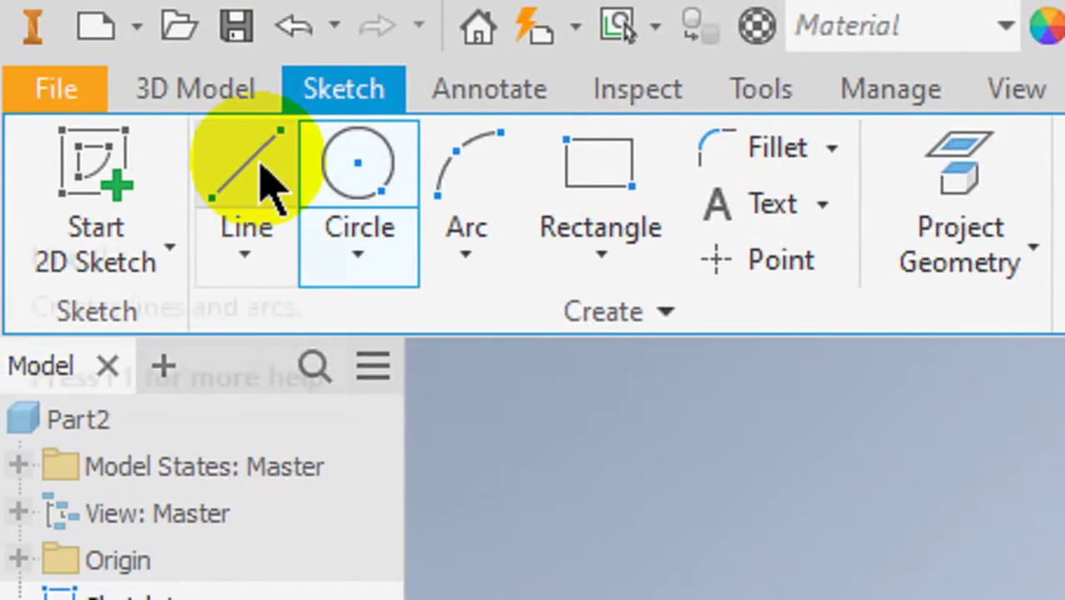
click(264, 179)
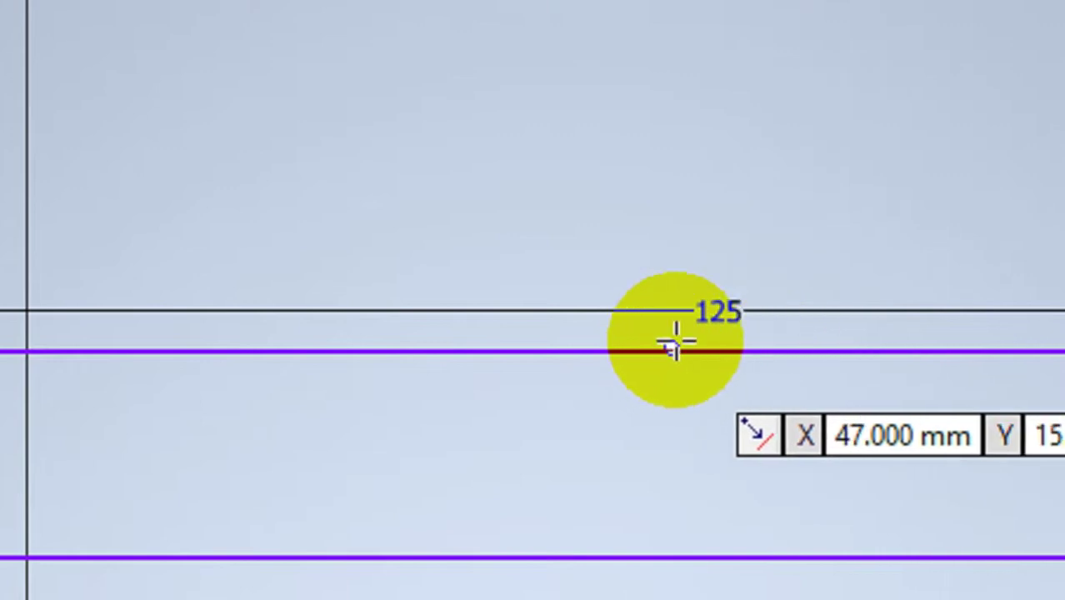
click(716, 351)
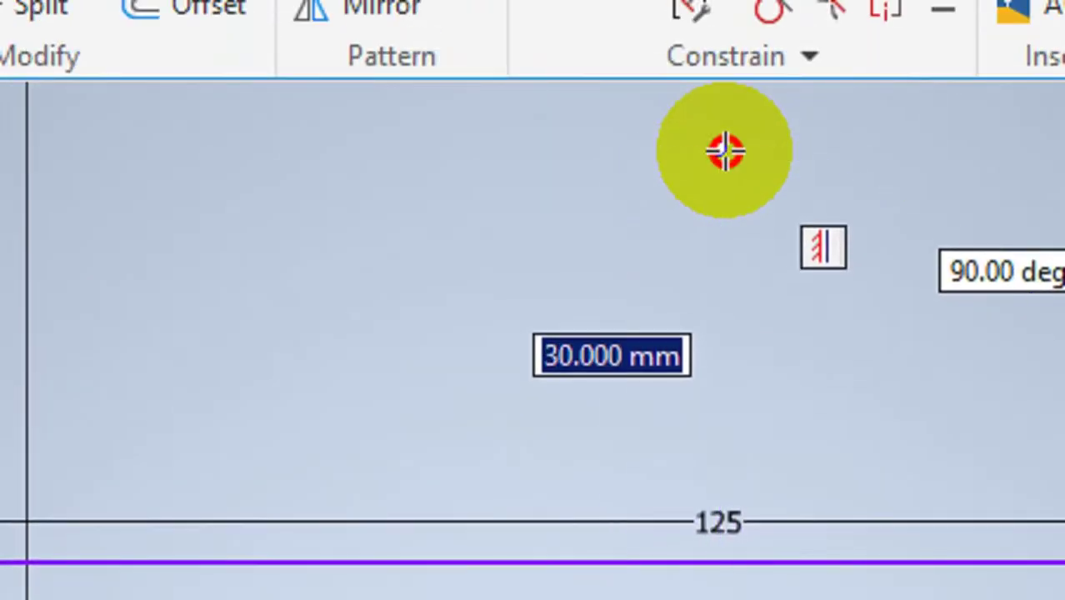
click(723, 150)
key(Escape)
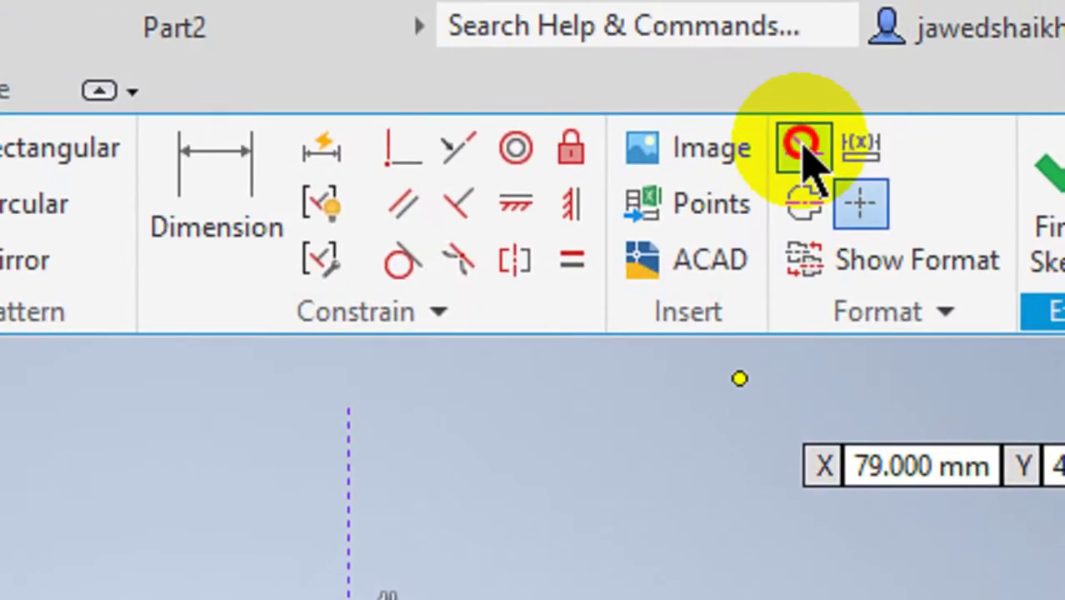
click(802, 149)
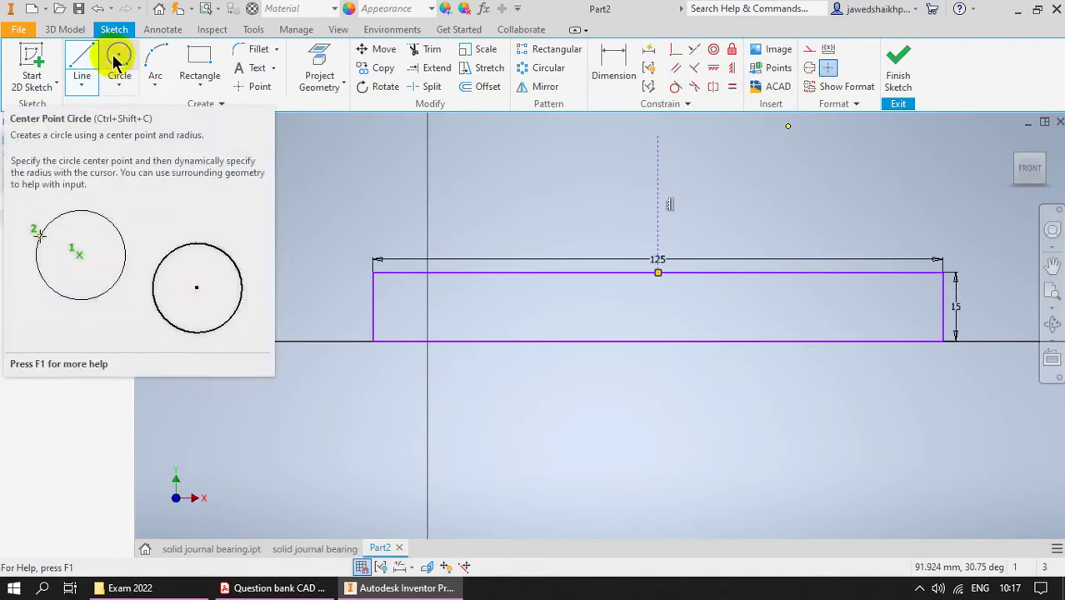
Draw concentric 25 mm and 50 mm circles centred on the construction line's top end
click(117, 60)
scroll(630, 188, down, 3)
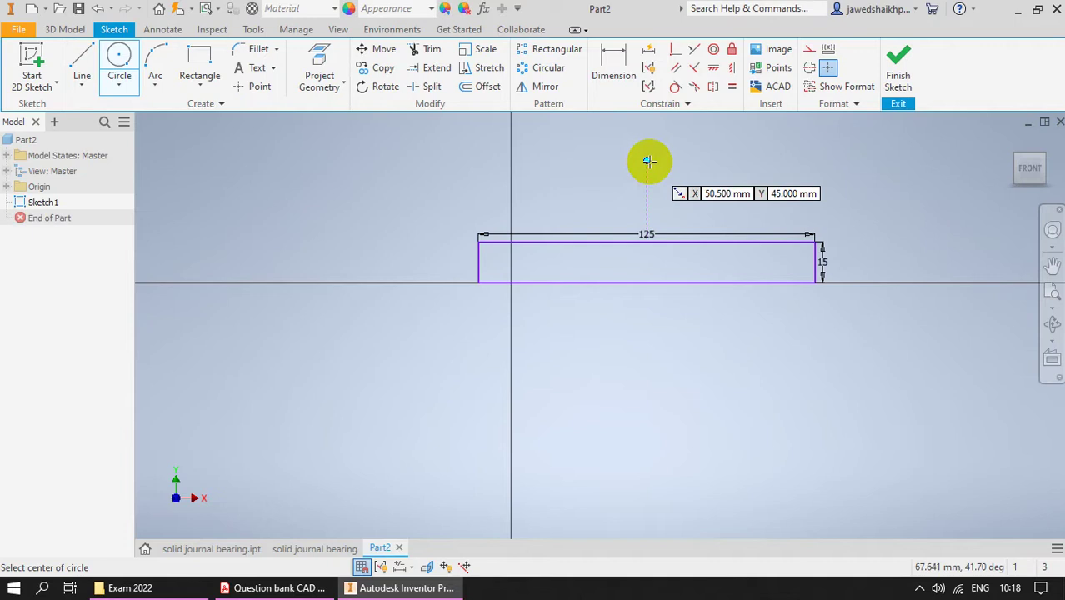
click(647, 162)
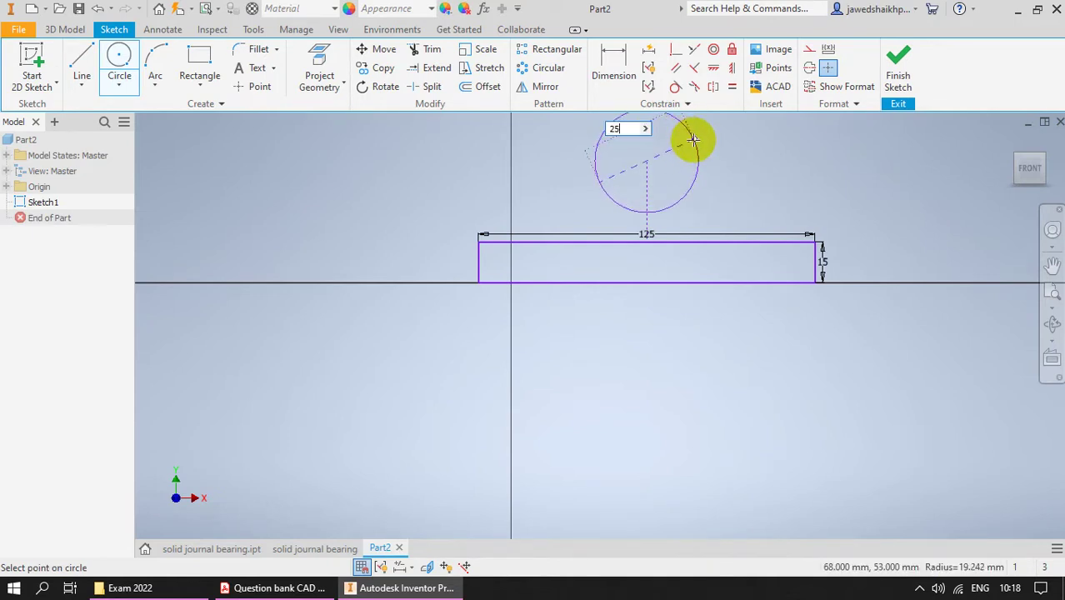
text(25)
key(Return)
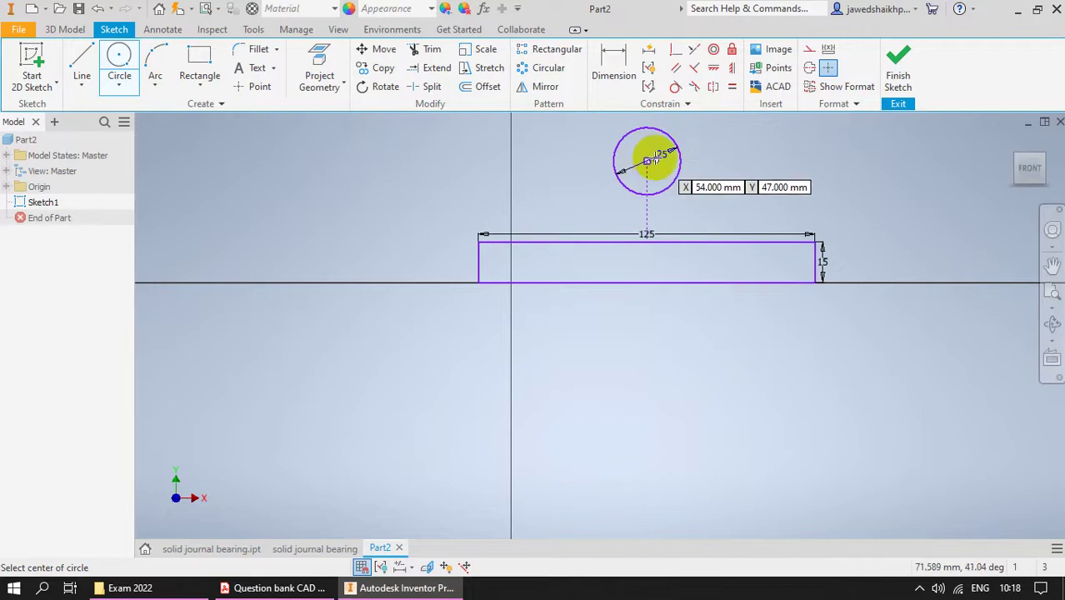
click(647, 161)
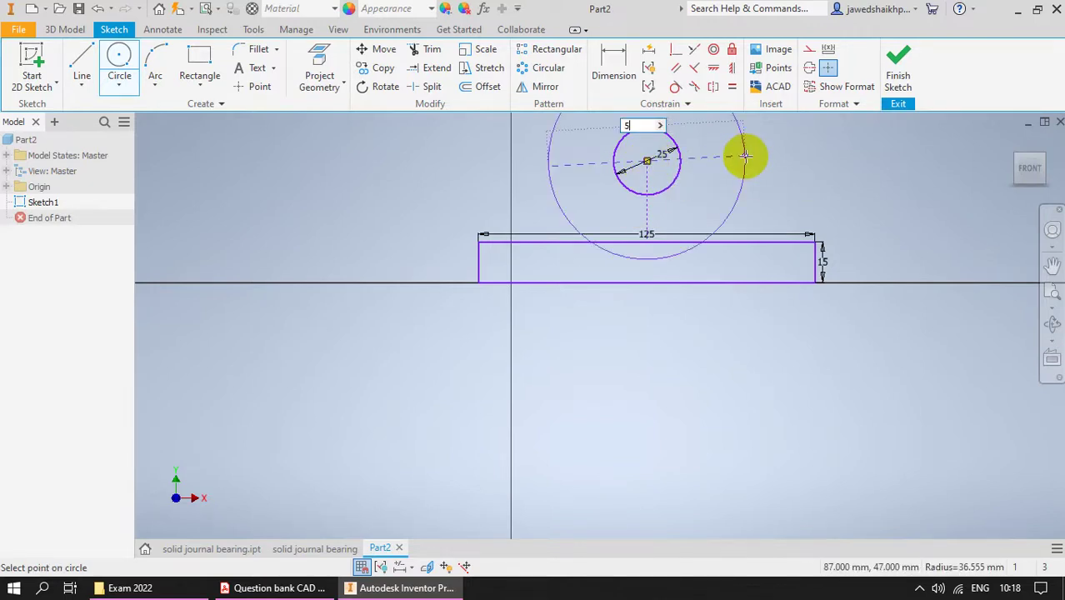
key(Return)
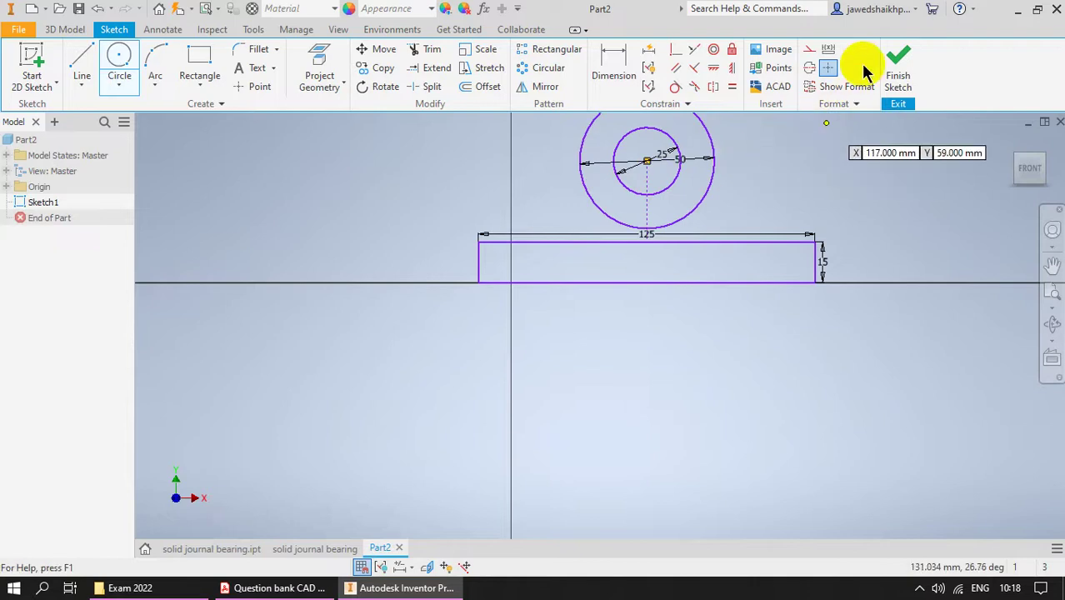
scroll(748, 209, up, 2)
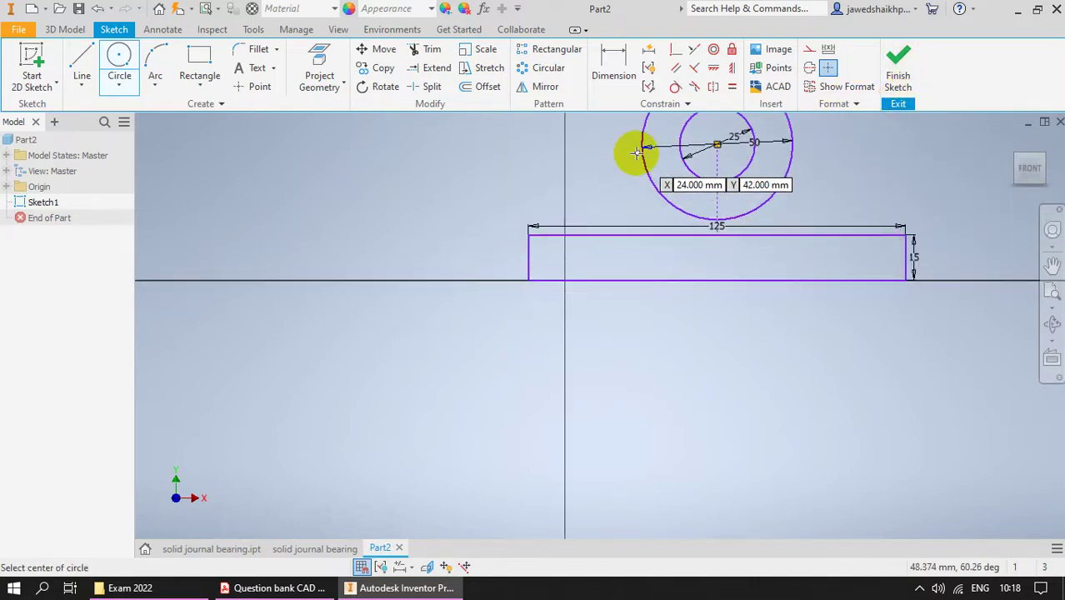
scroll(731, 225, down, 2)
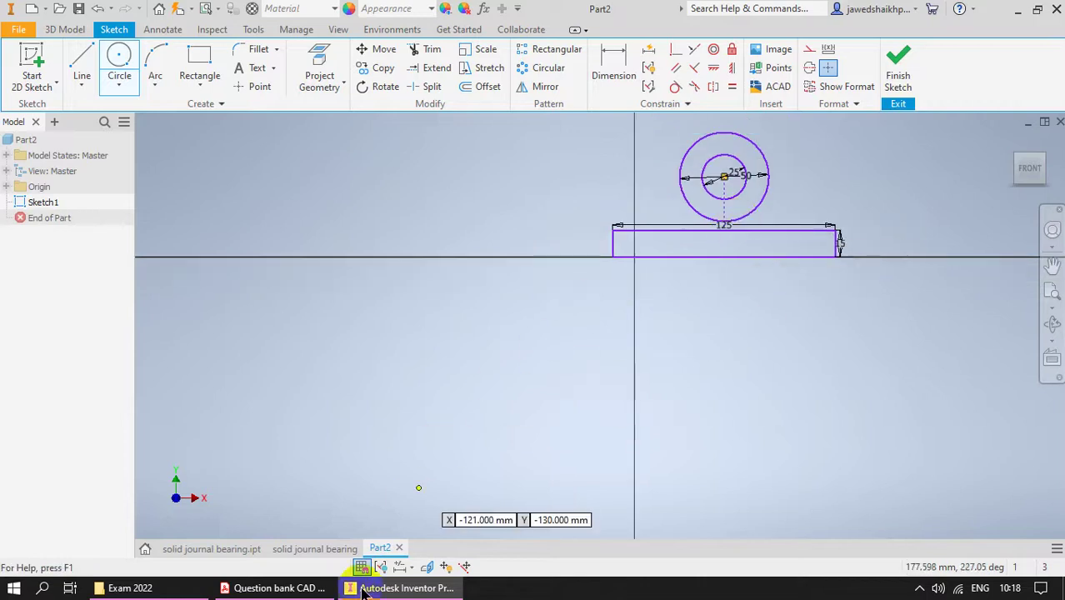
click(288, 588)
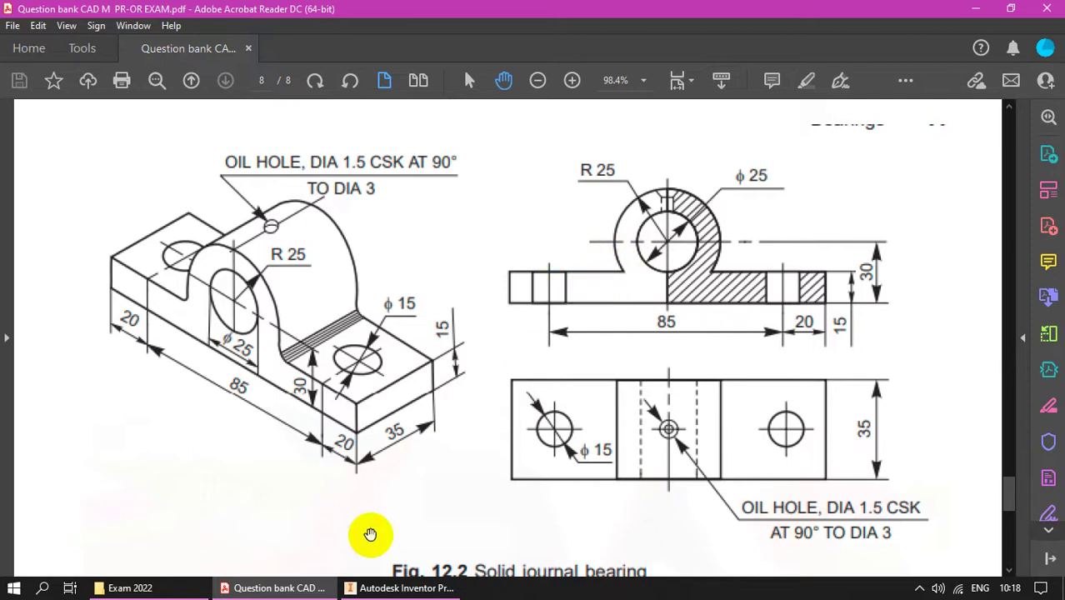
click(384, 589)
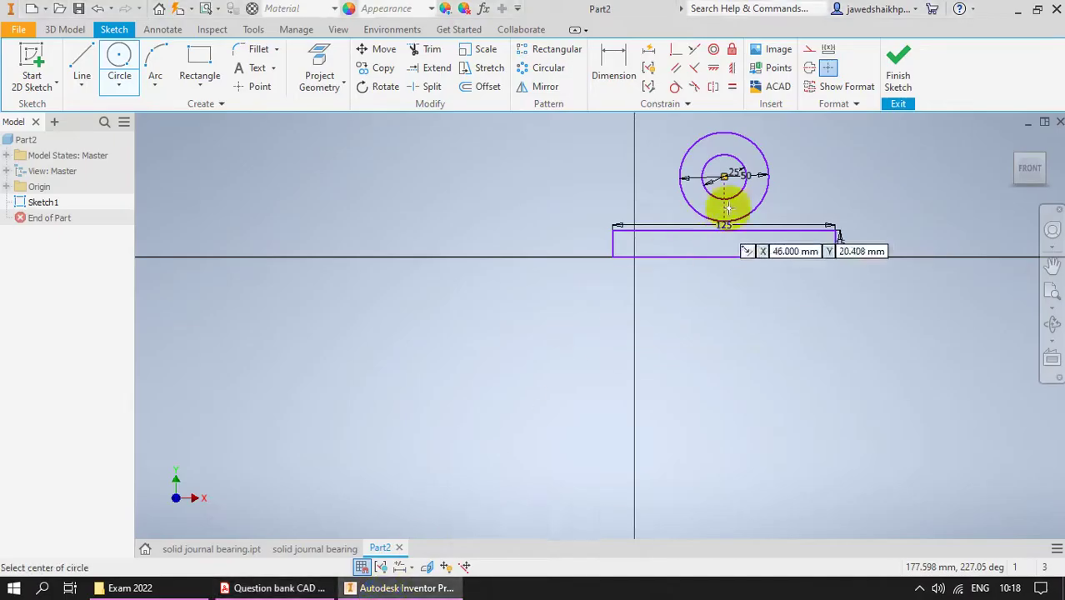
scroll(761, 154, up, 5)
key(Escape)
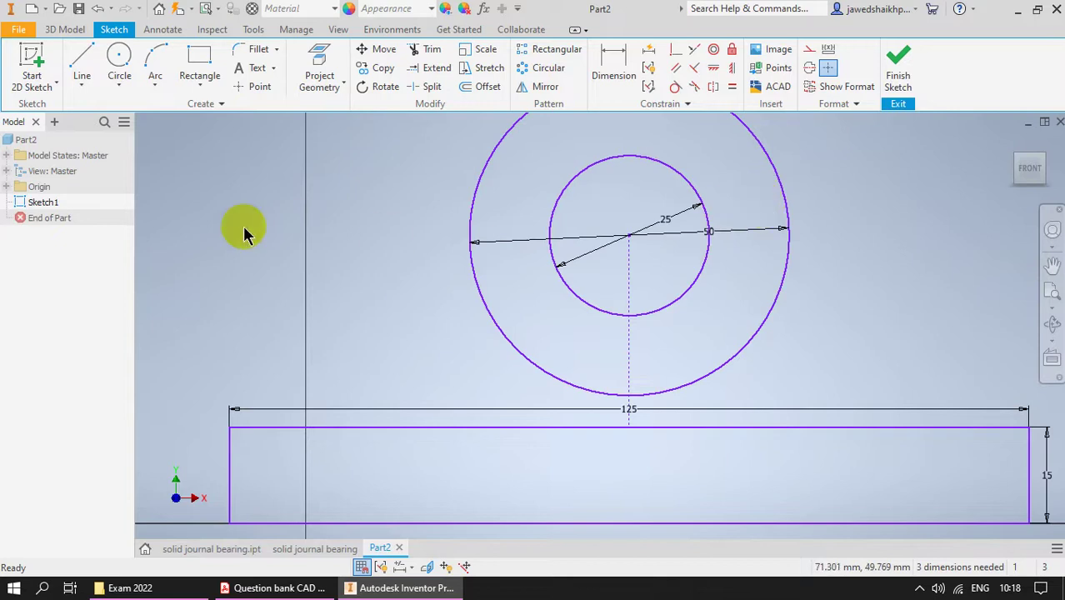
Delete the outer circle's 50 mm and inner circle's 25 mm diameter dimensions
click(56, 202)
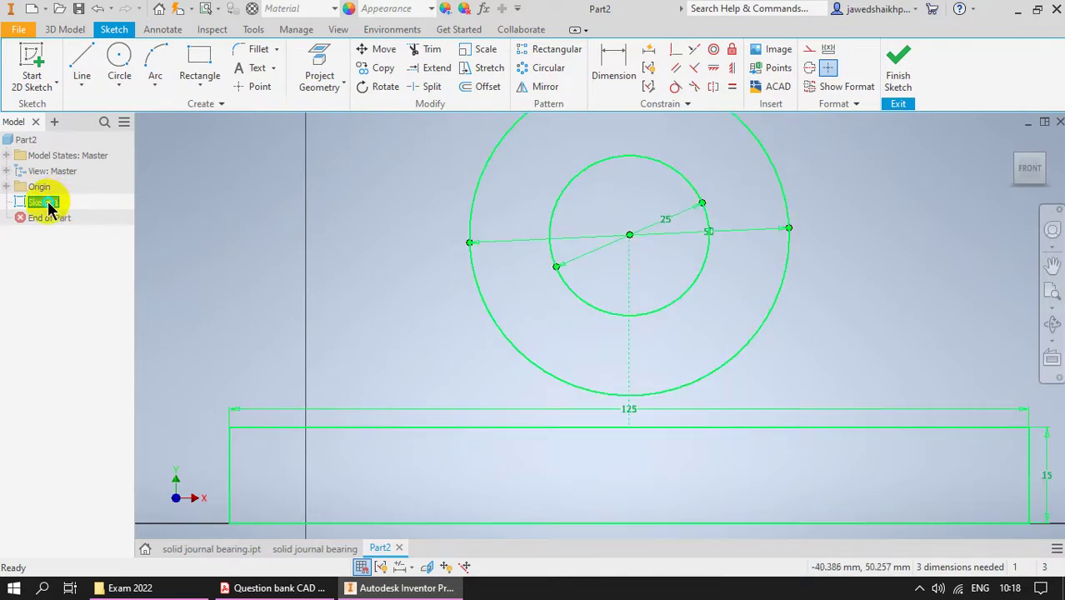
right_click(49, 209)
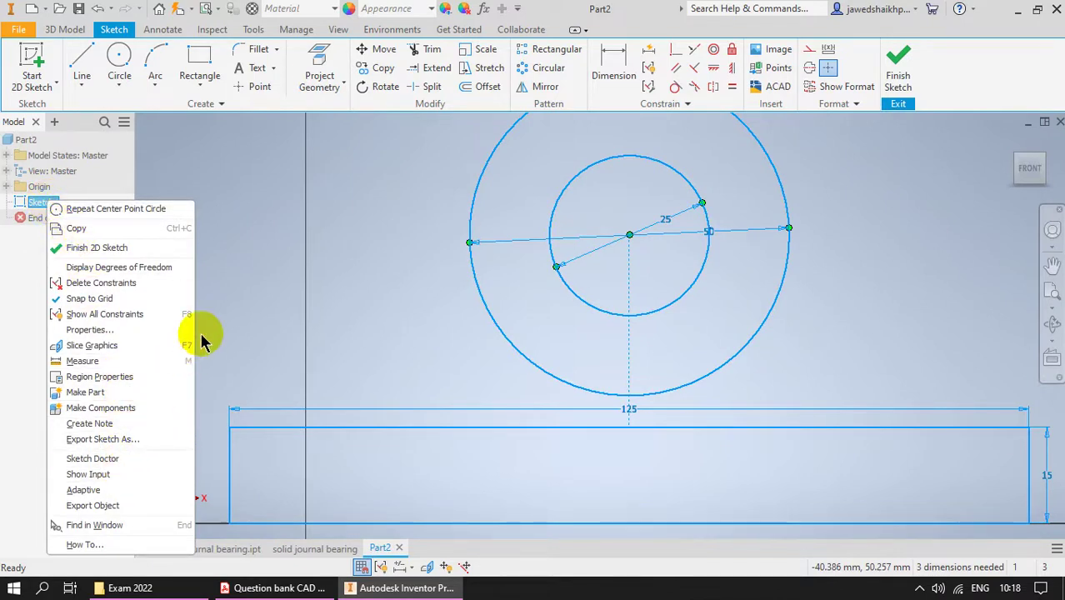
click(364, 285)
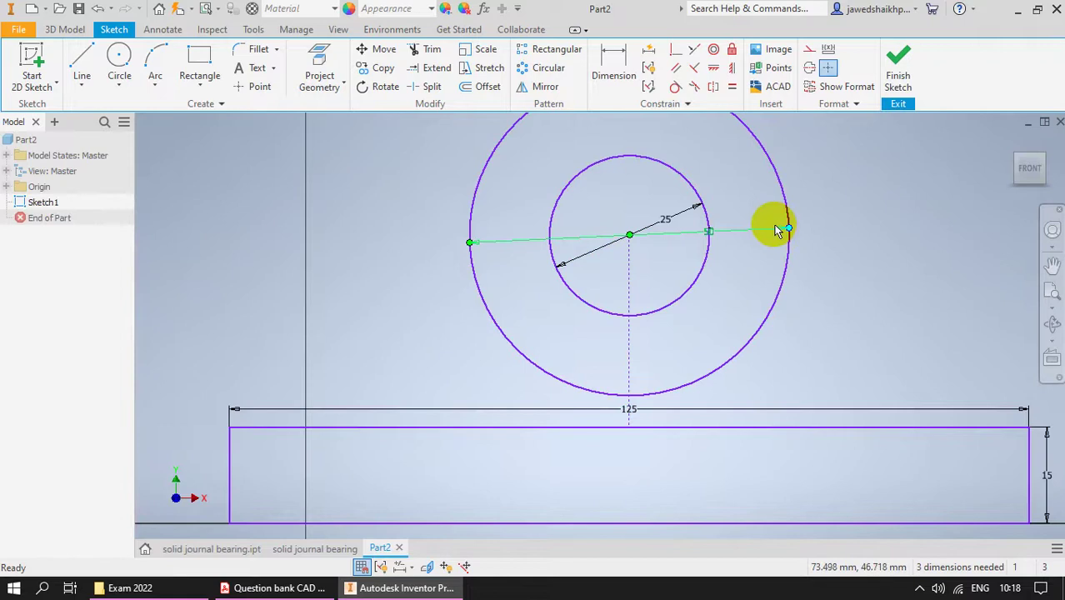
click(744, 229)
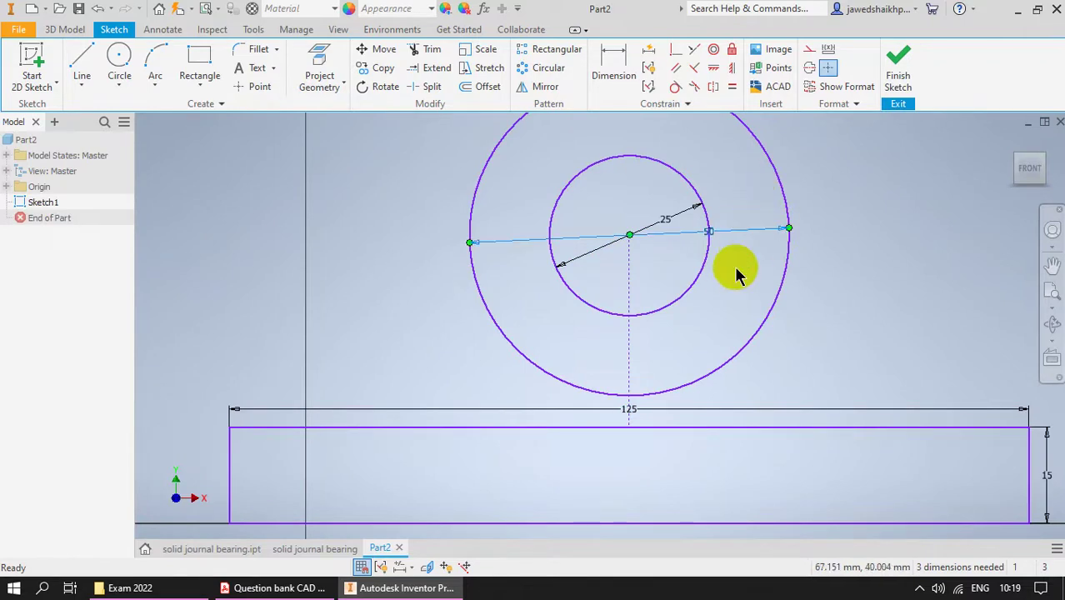
key(Delete)
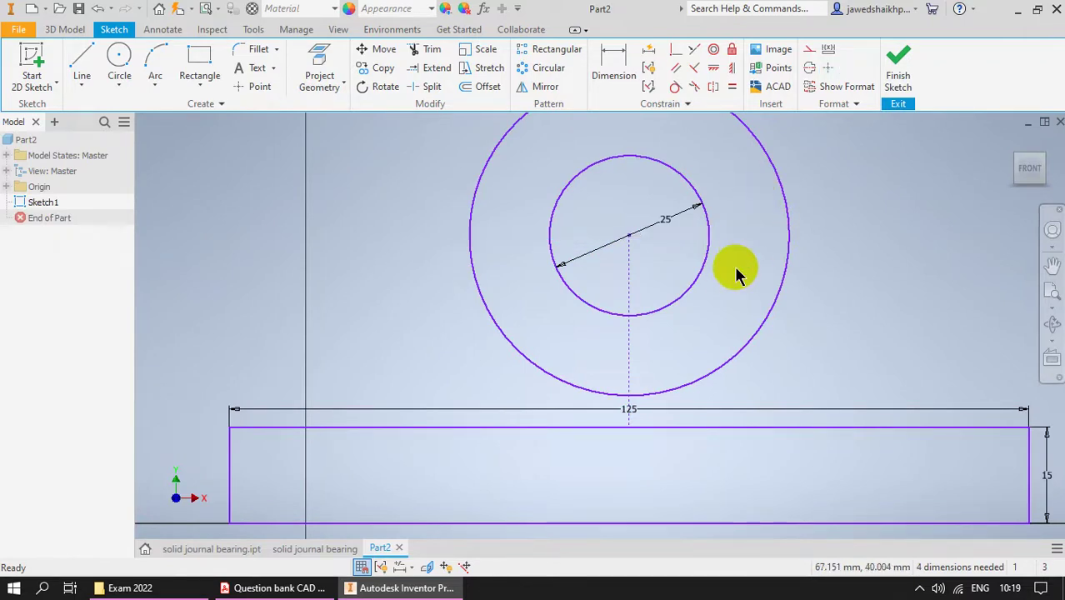
click(664, 225)
key(Delete)
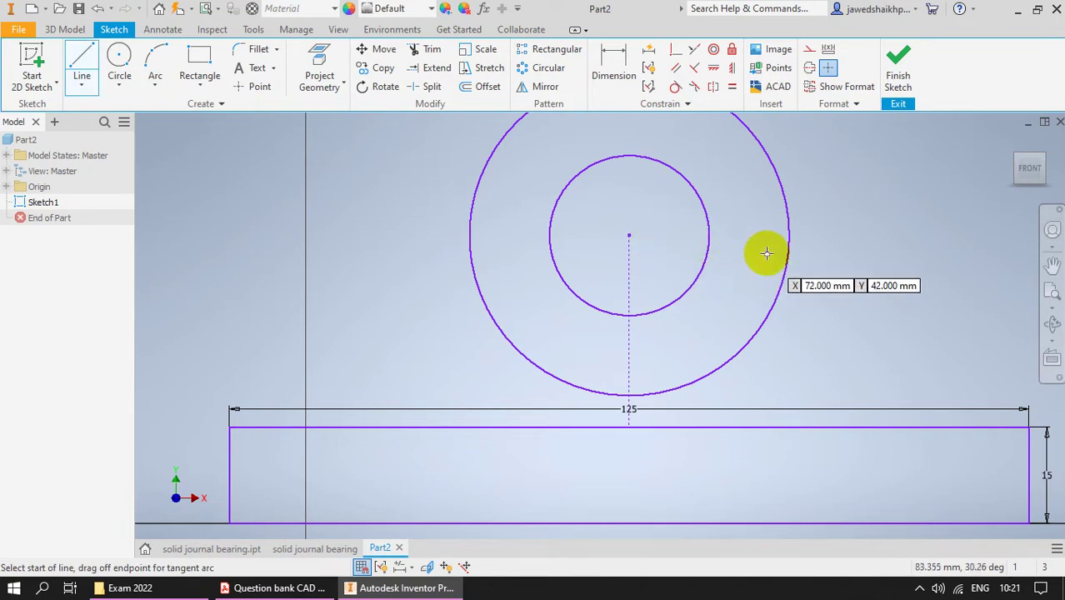
Drop vertical lines from the outer circle's left and right edges down into the base
click(469, 235)
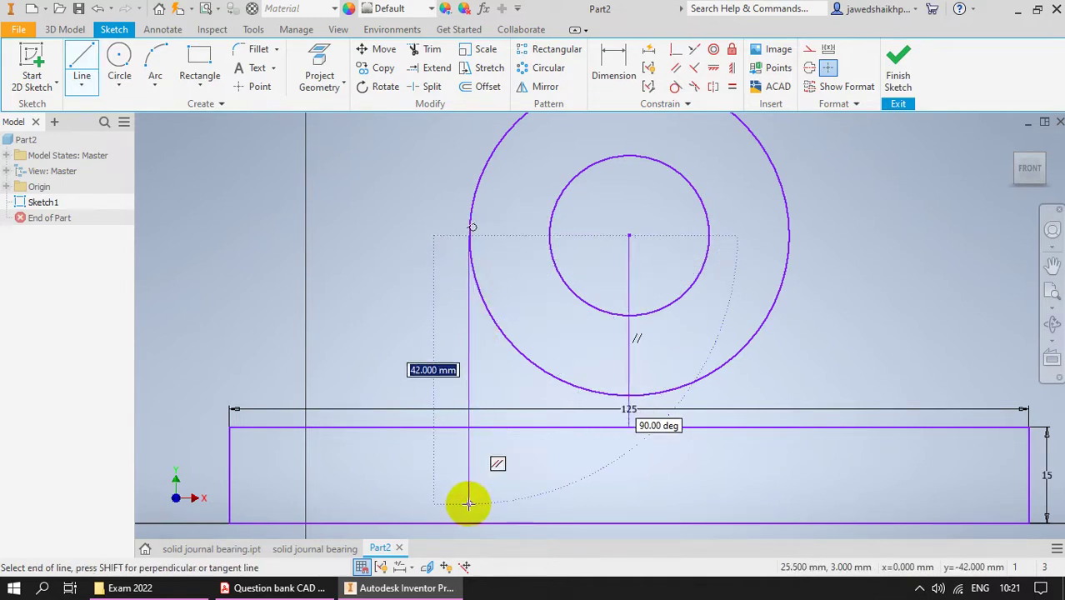
click(469, 504)
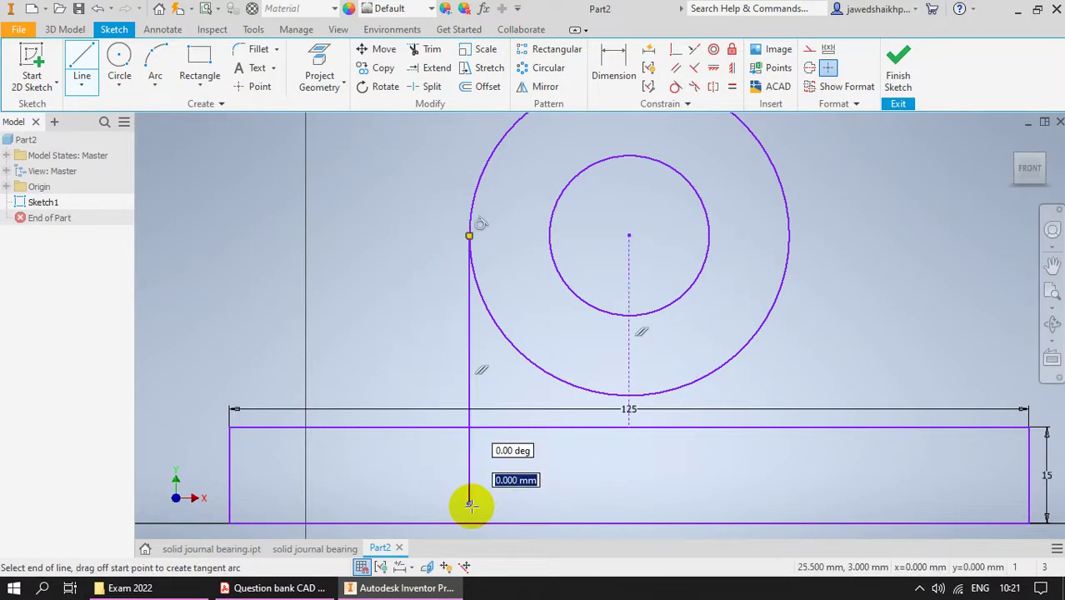
key(Escape)
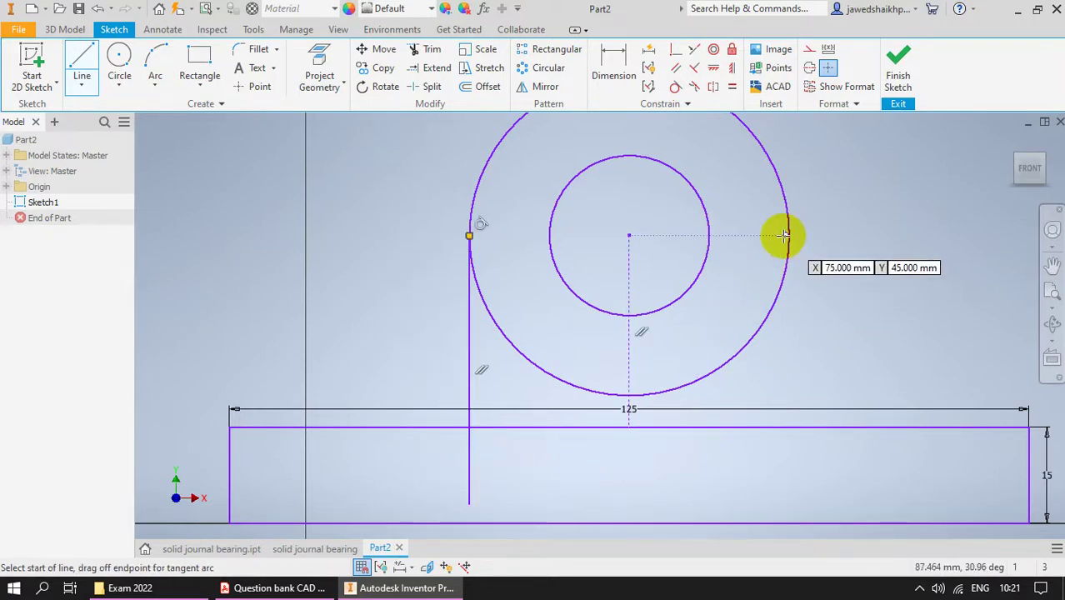
click(784, 235)
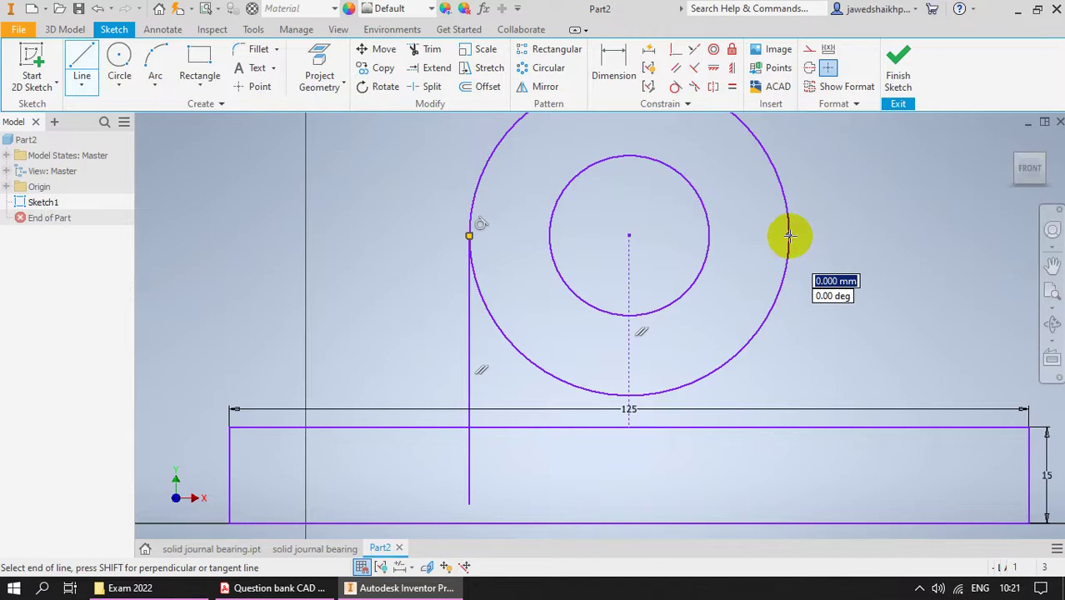
click(787, 485)
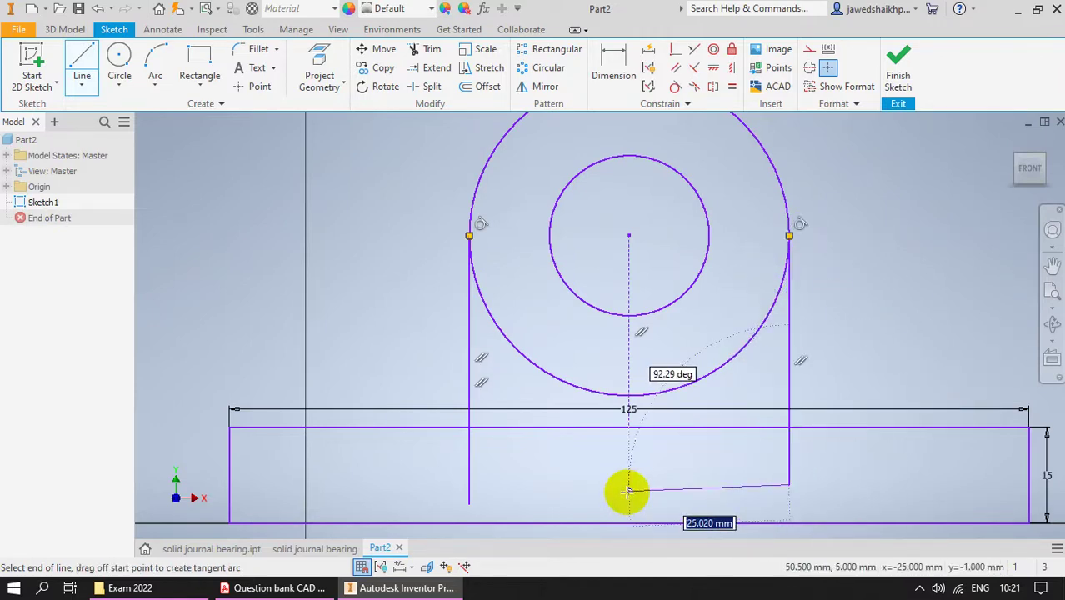
key(Escape)
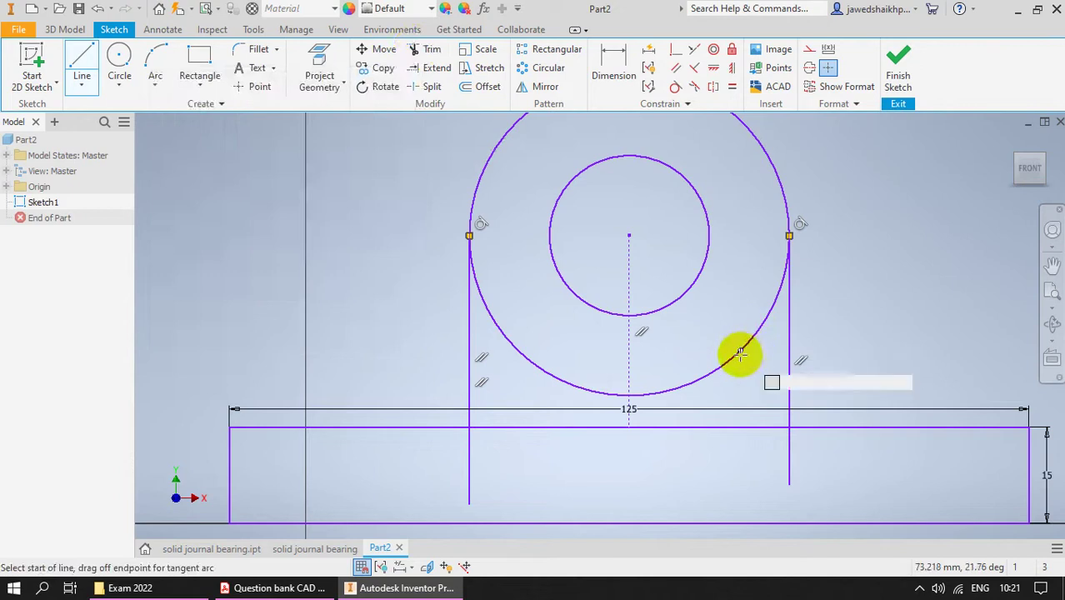
Trim the base top edge inside the boss, the left line stub and the circle's lower arc
click(419, 55)
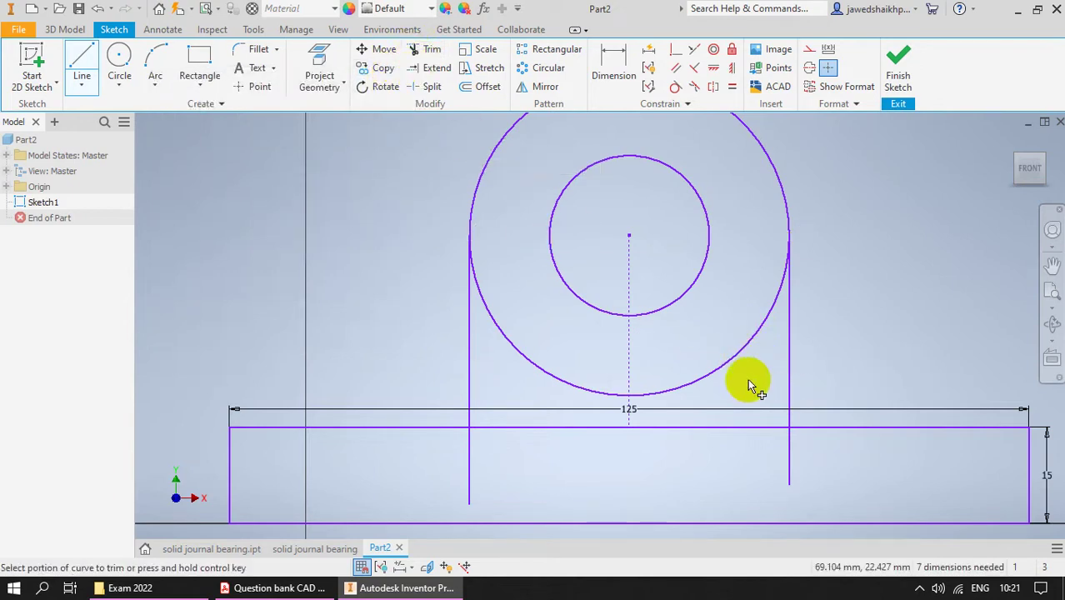
drag(850, 426, 852, 434)
key(ctrl+z)
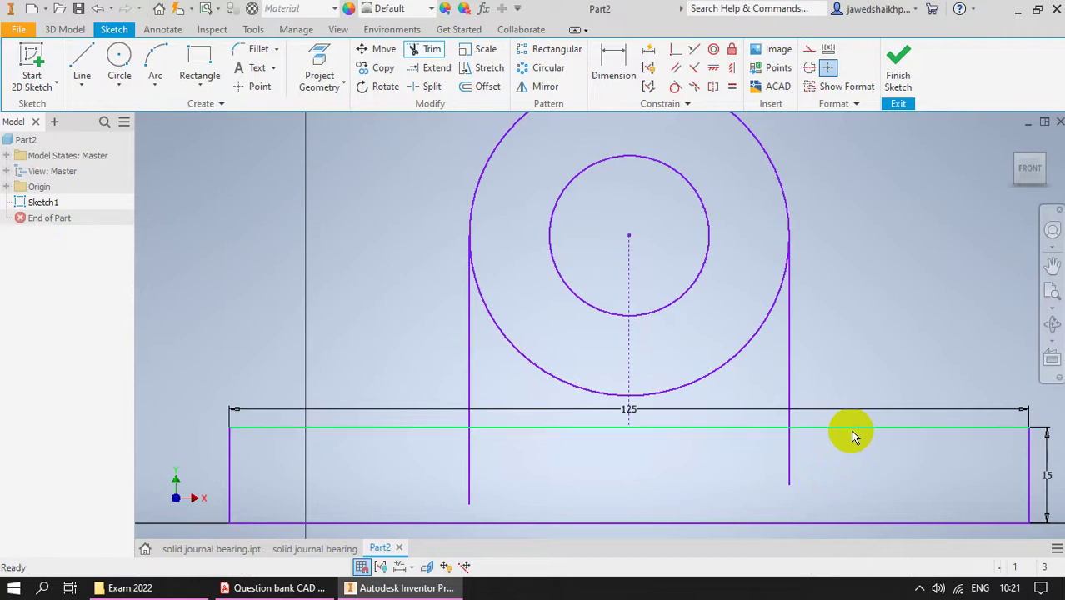
click(411, 55)
mouse_move(825, 471)
mouse_down()
mouse_move(778, 455)
mouse_move(760, 418)
mouse_up()
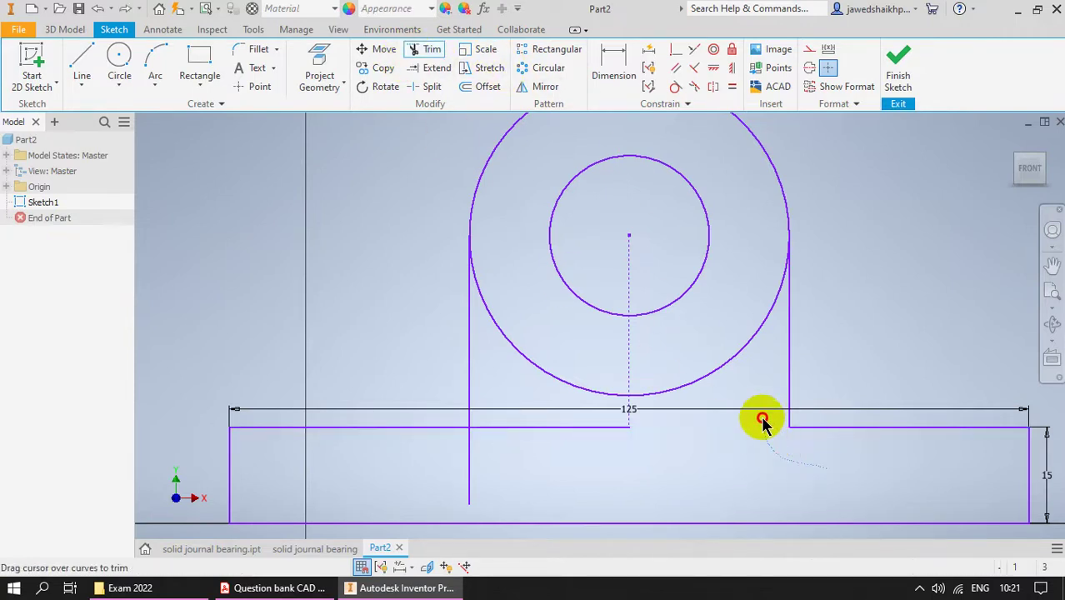
mouse_move(542, 437)
mouse_down()
mouse_move(528, 428)
mouse_move(442, 480)
mouse_move(454, 478)
mouse_up()
mouse_move(549, 424)
mouse_down()
mouse_move(558, 351)
mouse_move(635, 440)
mouse_move(713, 341)
mouse_move(736, 452)
mouse_up()
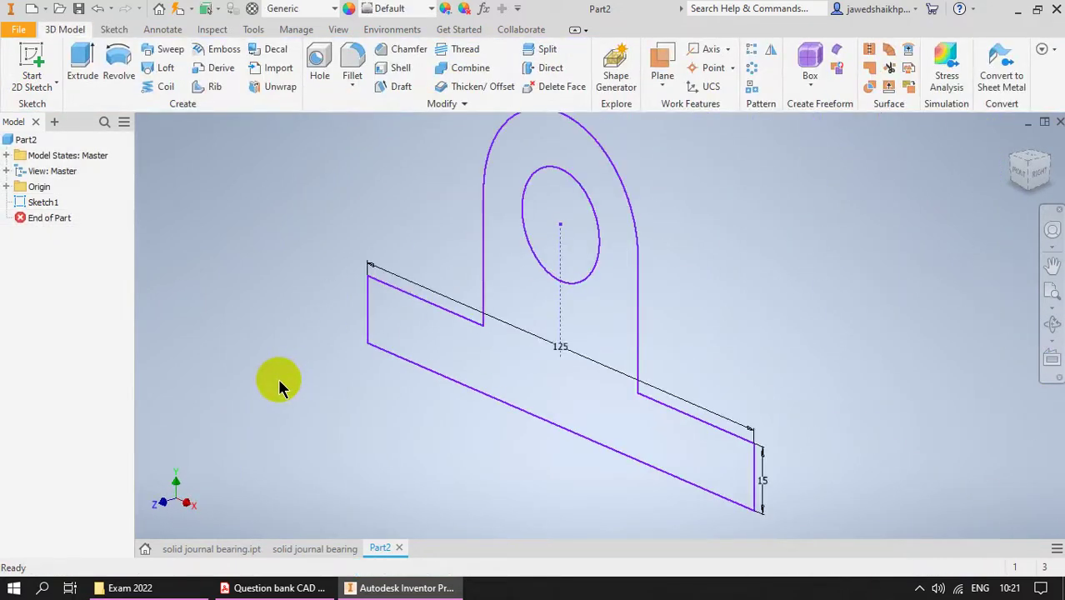
Extrude the bearing profile 35 mm, checking the thickness on the Fig. 12.2 drawing
click(87, 69)
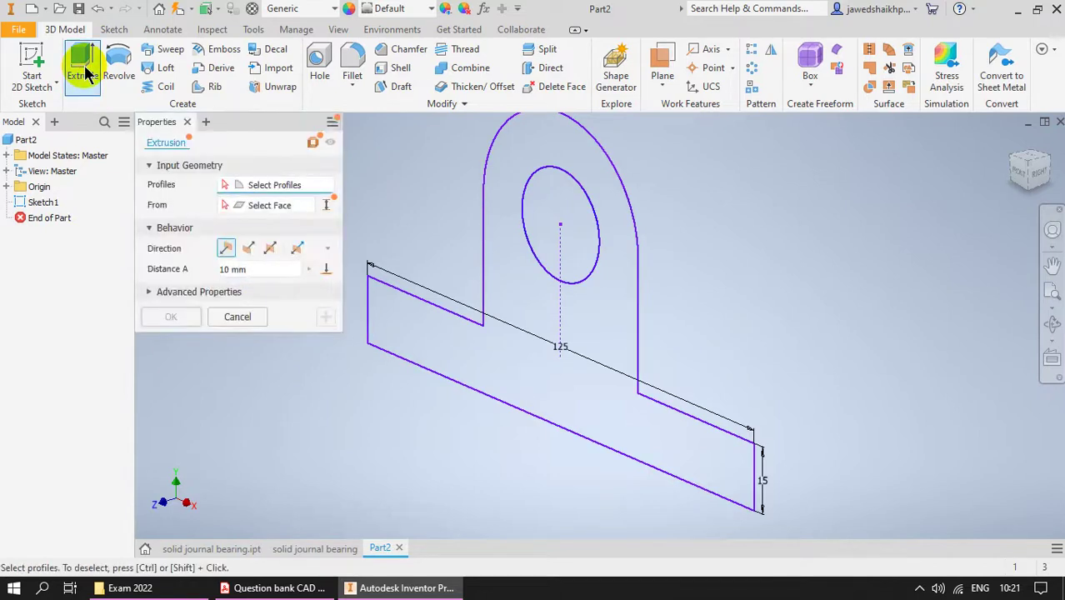
click(520, 353)
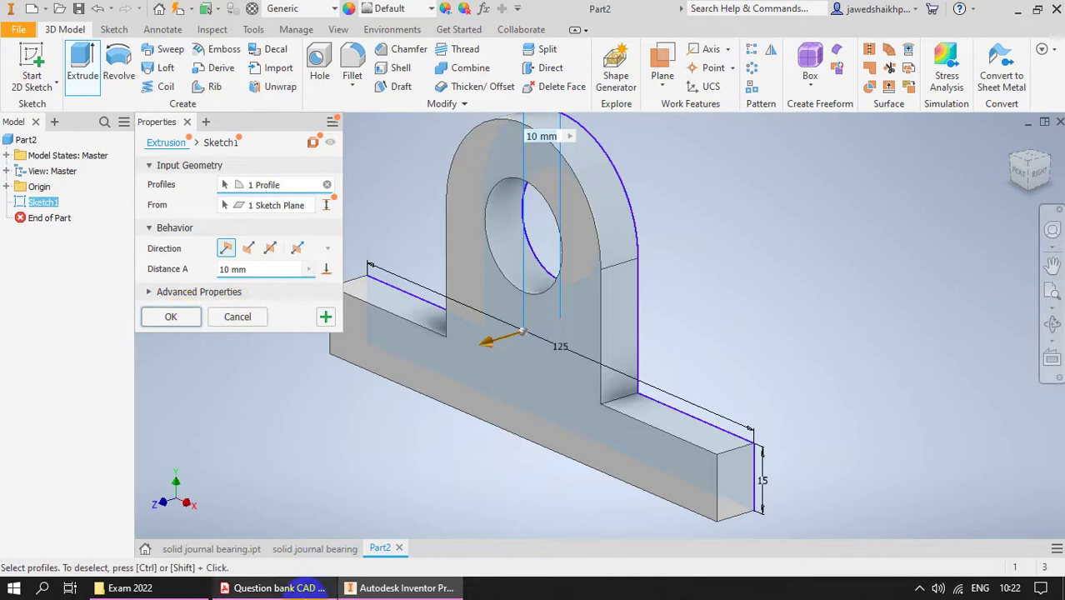
click(275, 588)
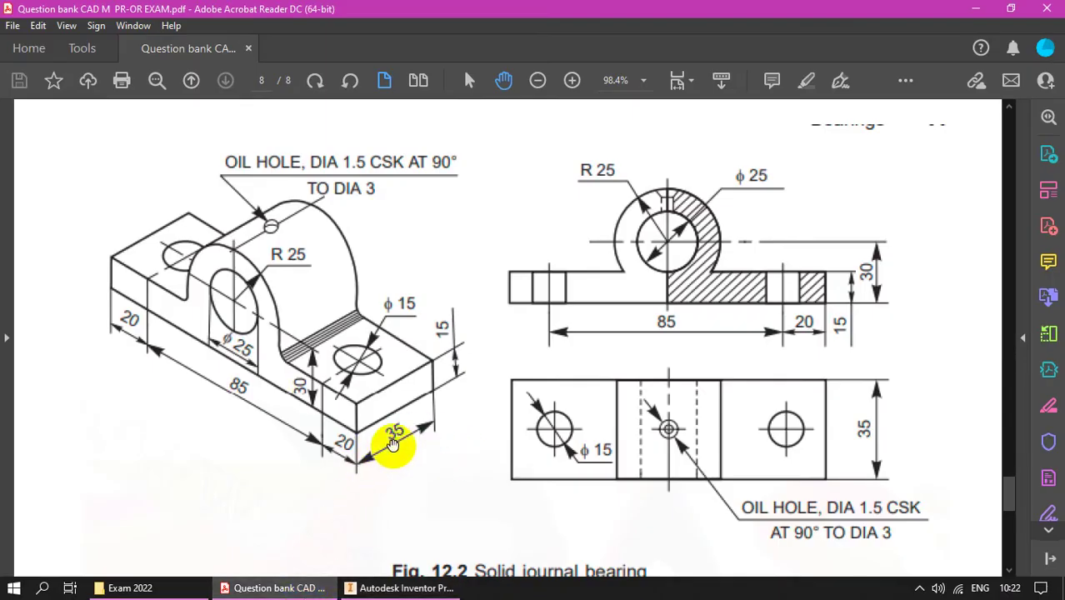
click(271, 588)
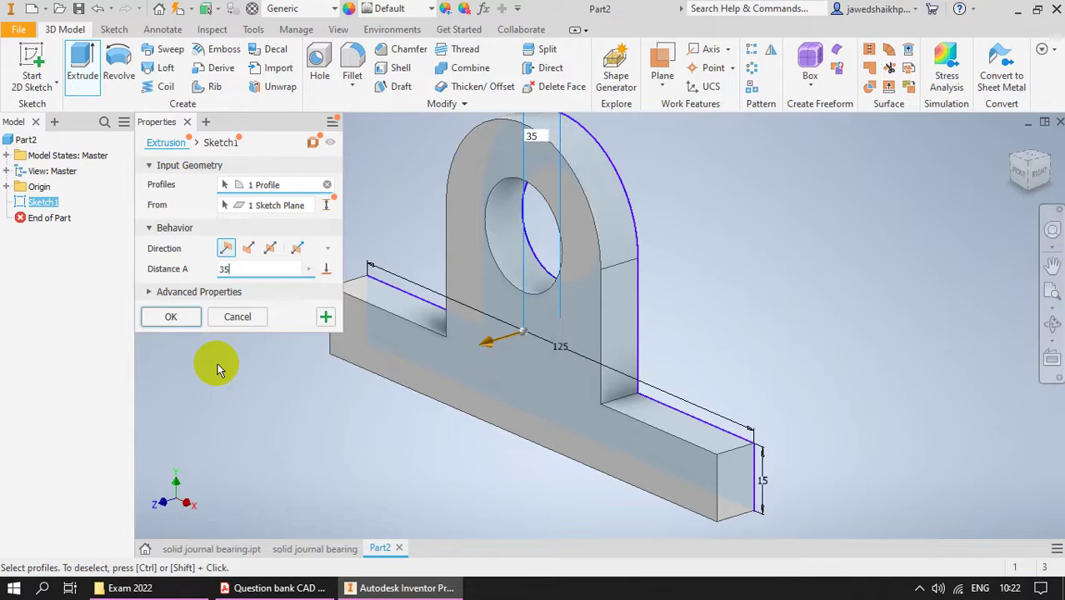
key(Return)
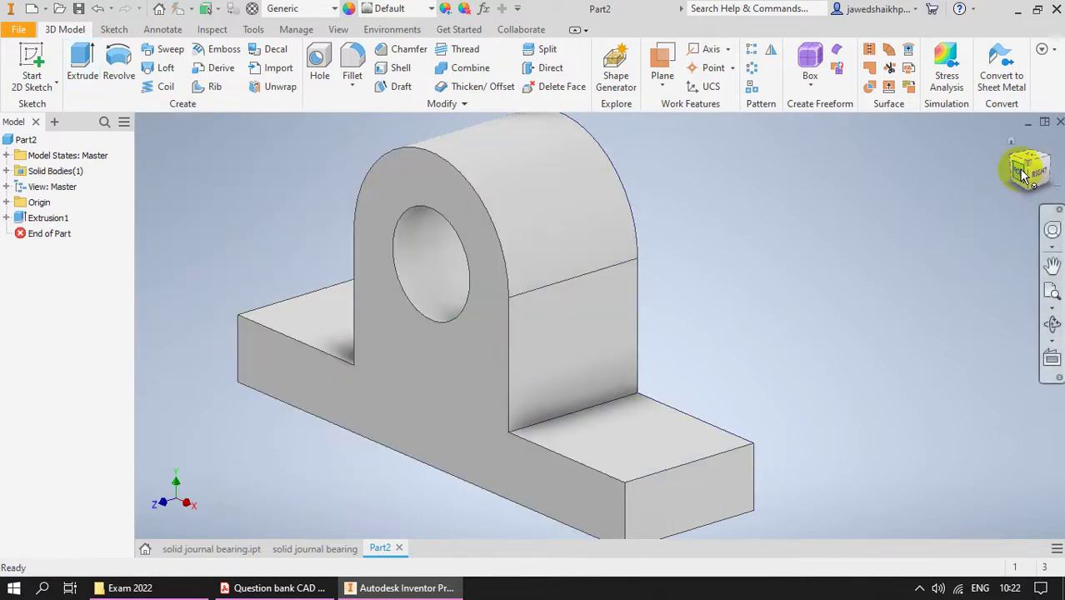
click(321, 587)
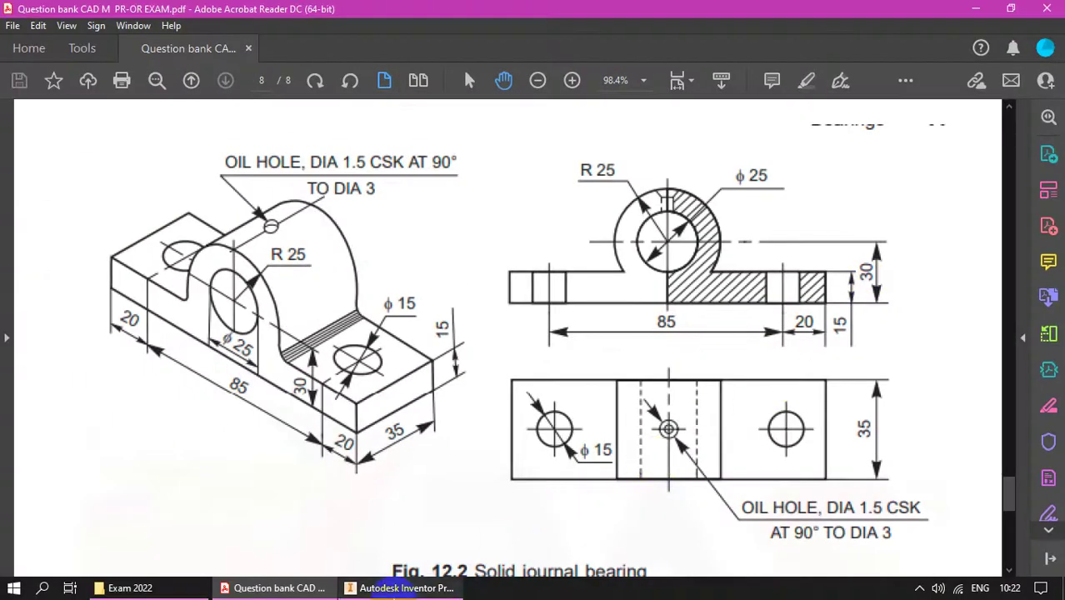
Back in Inventor, edit Sketch1 under Extrusion1 from the model browser
click(387, 588)
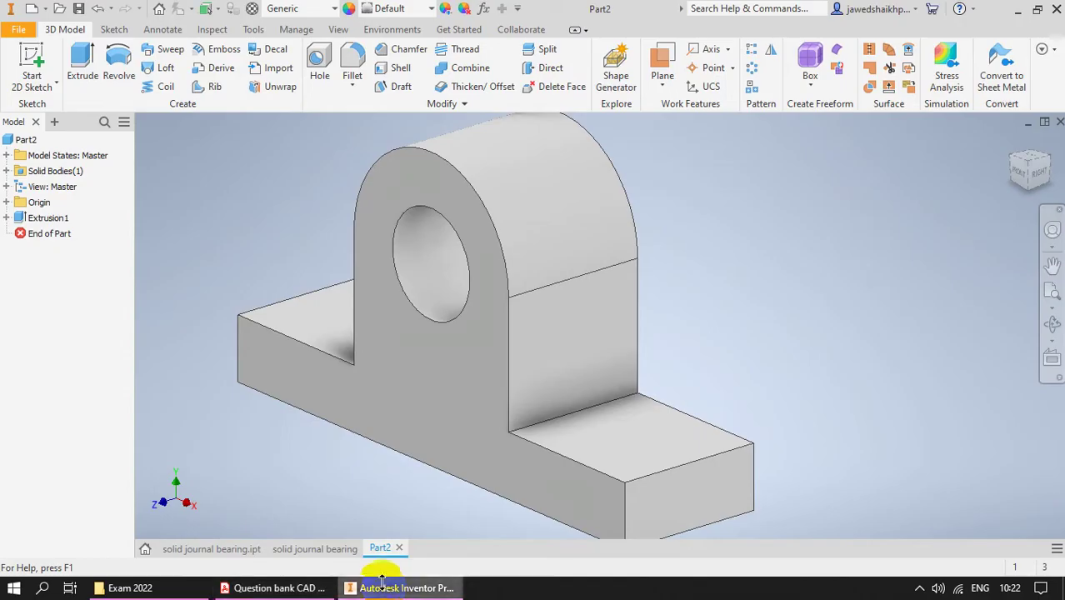
click(7, 218)
double_click(55, 233)
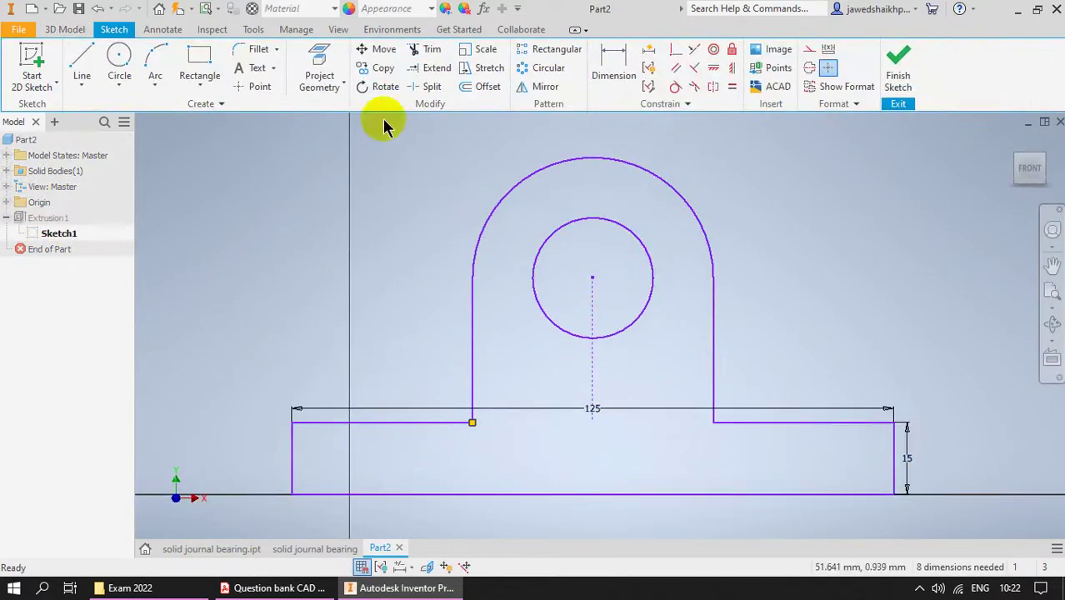
Dimension the bore centre 45 mm above the base line, undoing a trial change to 30
click(613, 79)
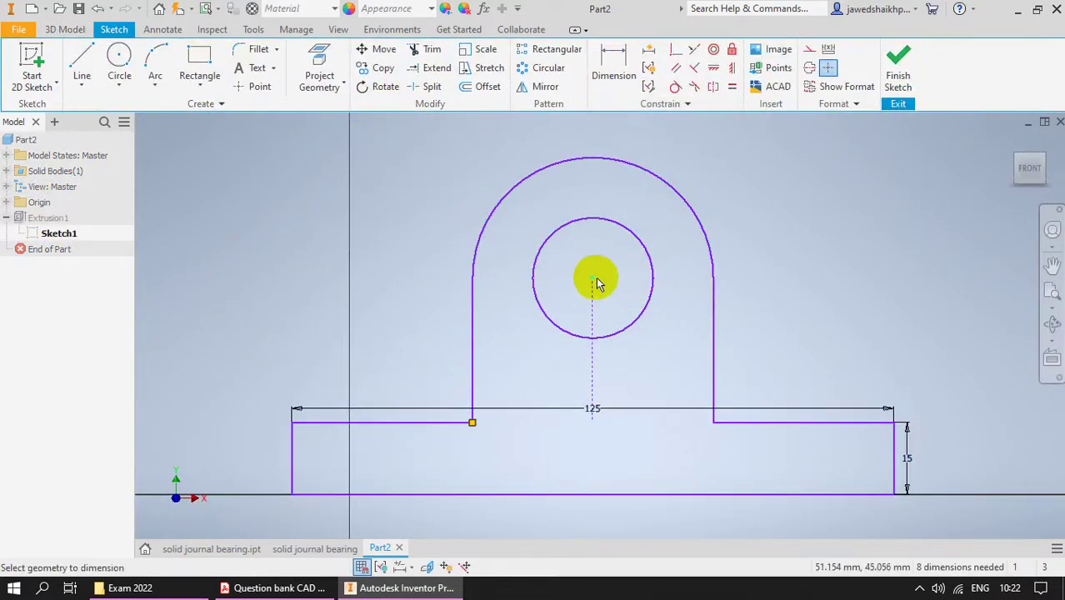
click(614, 84)
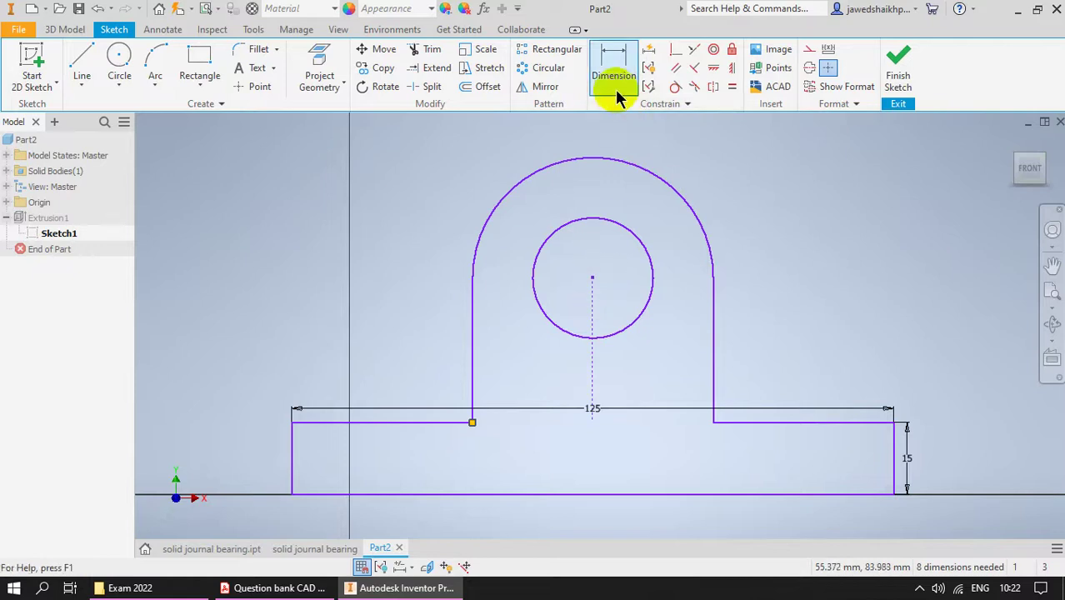
click(592, 280)
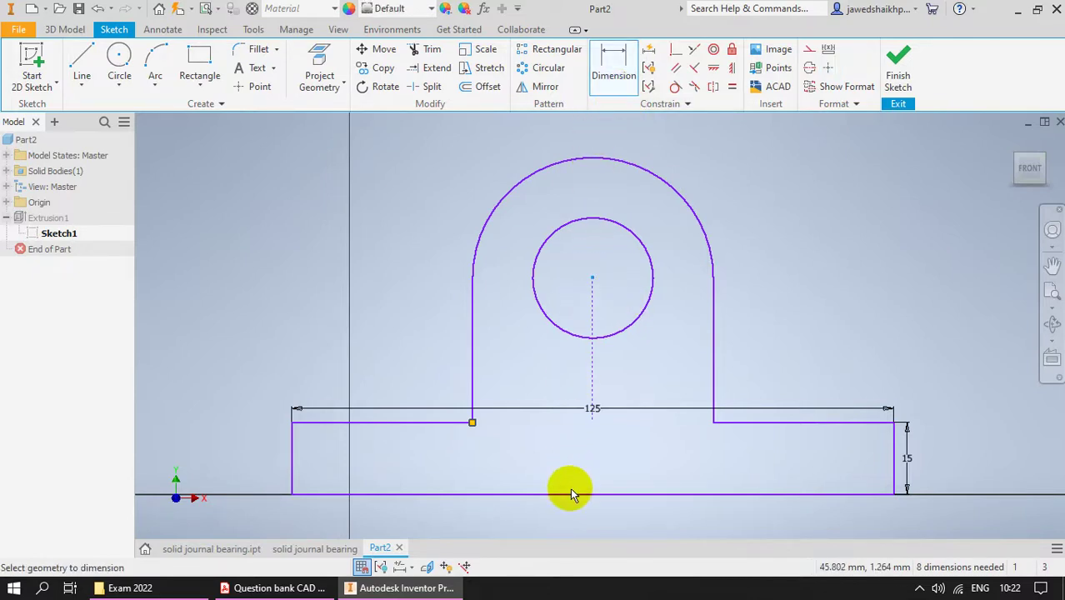
click(570, 494)
click(958, 362)
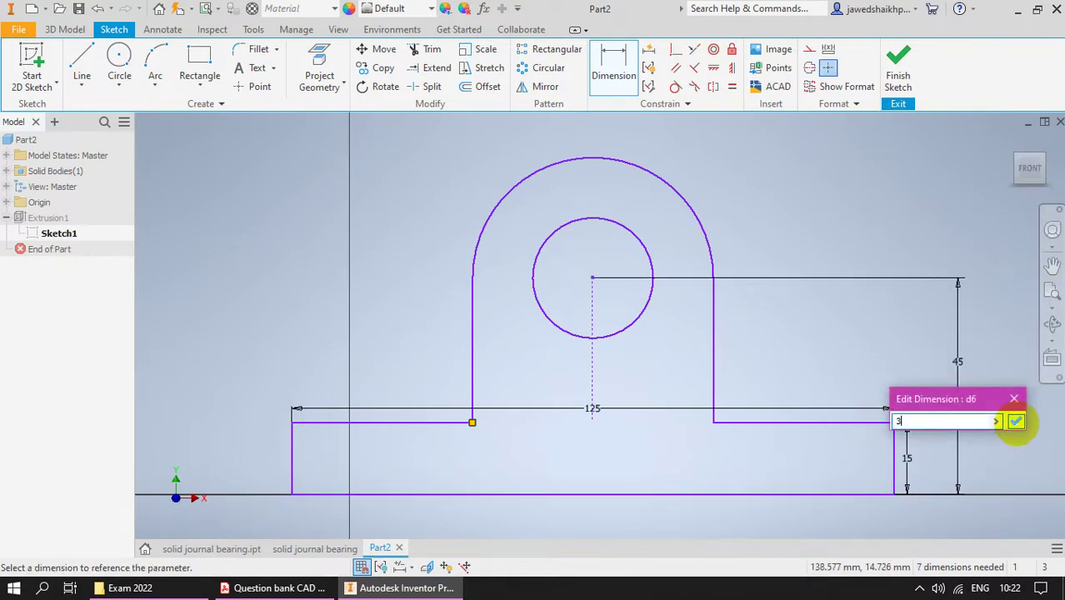
click(1016, 422)
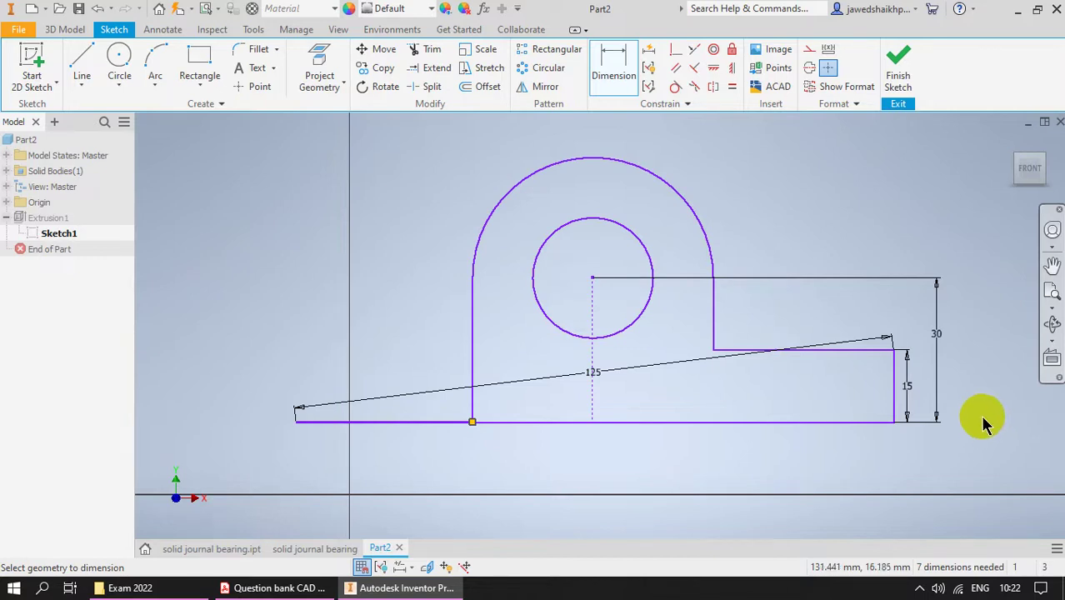
click(980, 414)
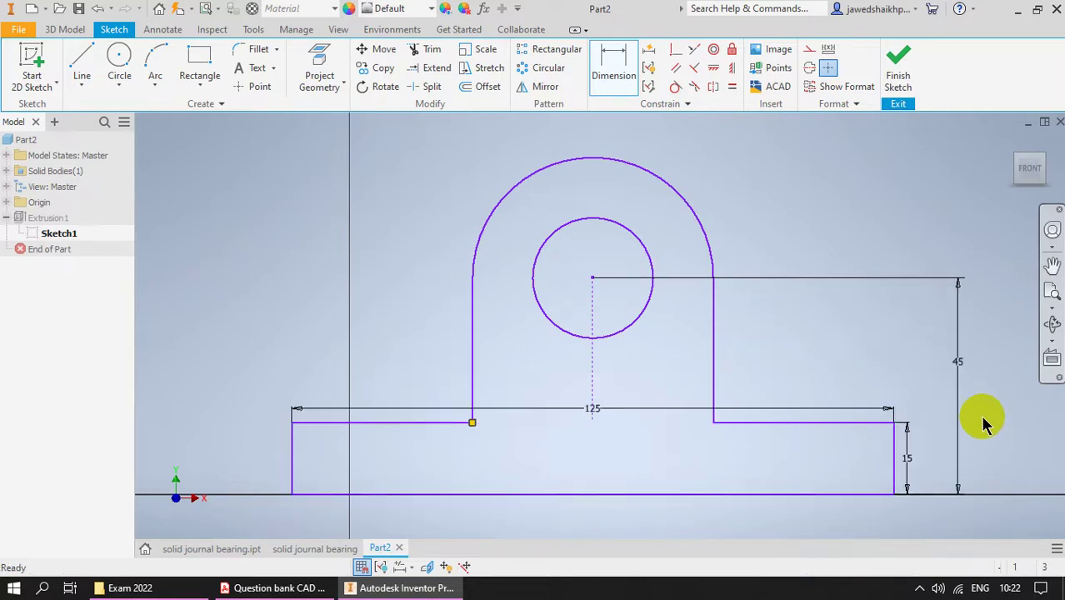
key(Escape)
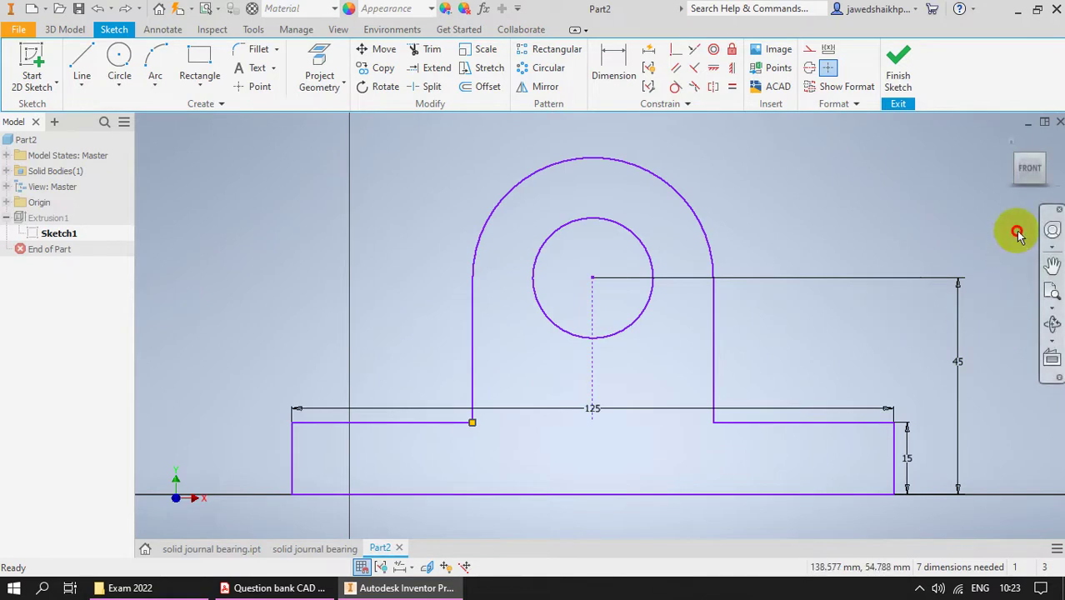
Delete the old 45 dimension and the dotted vertical centre line
drag(1018, 227, 907, 316)
key(Delete)
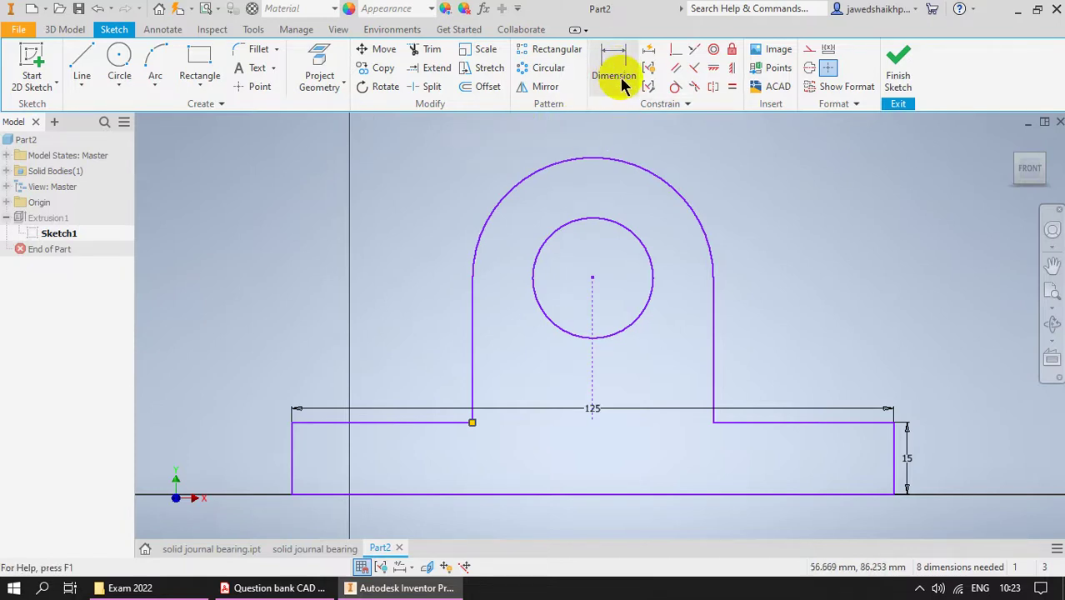
drag(638, 367, 562, 376)
key(Delete)
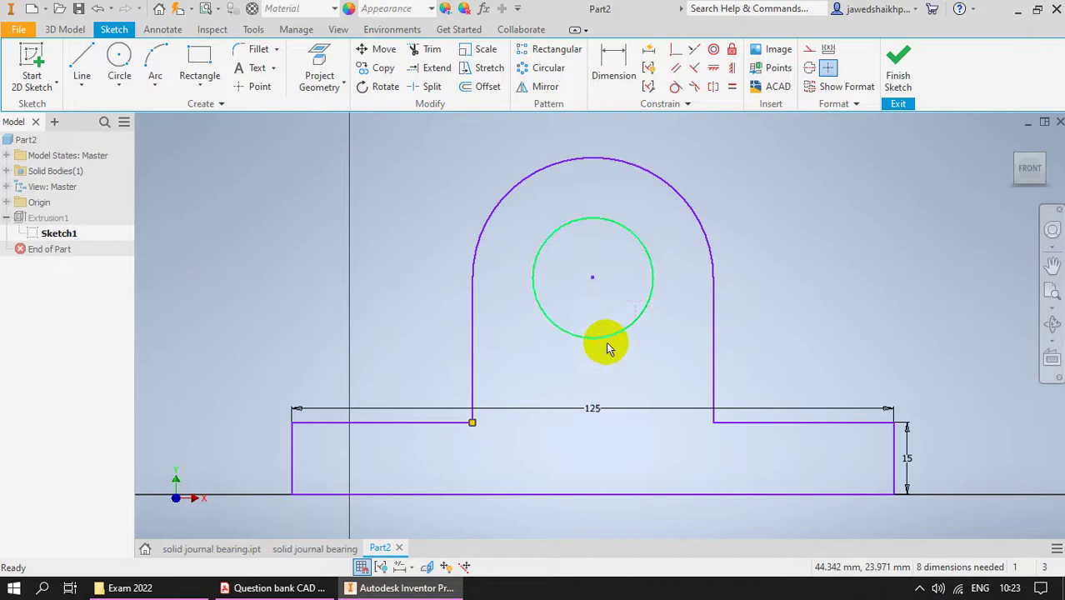
Dimension the bore centre 30 above the base line, then delete the skewed 125 dimension
click(607, 71)
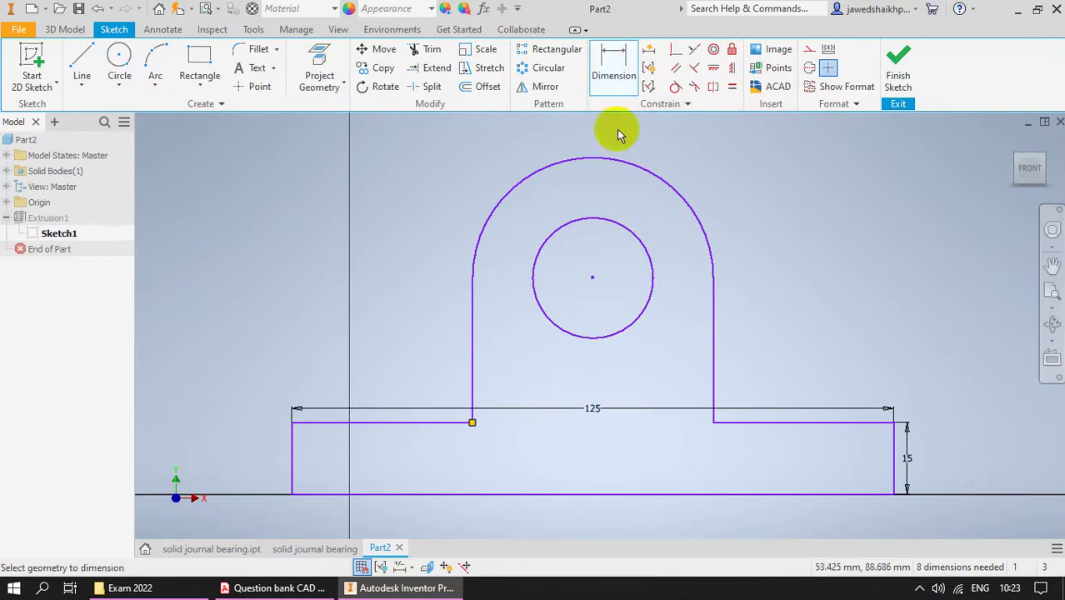
click(594, 333)
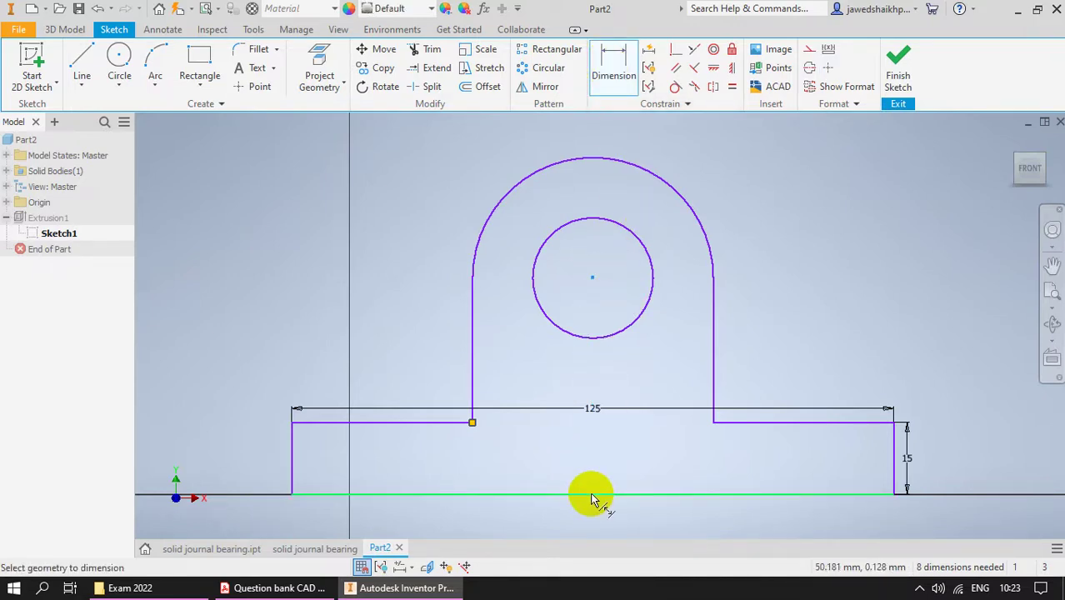
click(591, 494)
click(618, 450)
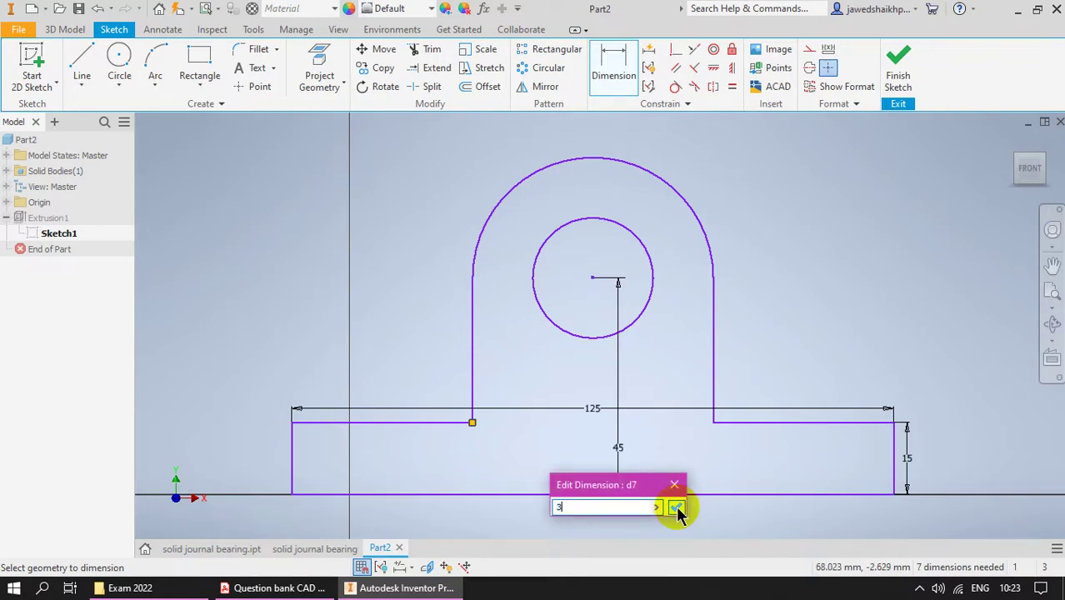
click(676, 508)
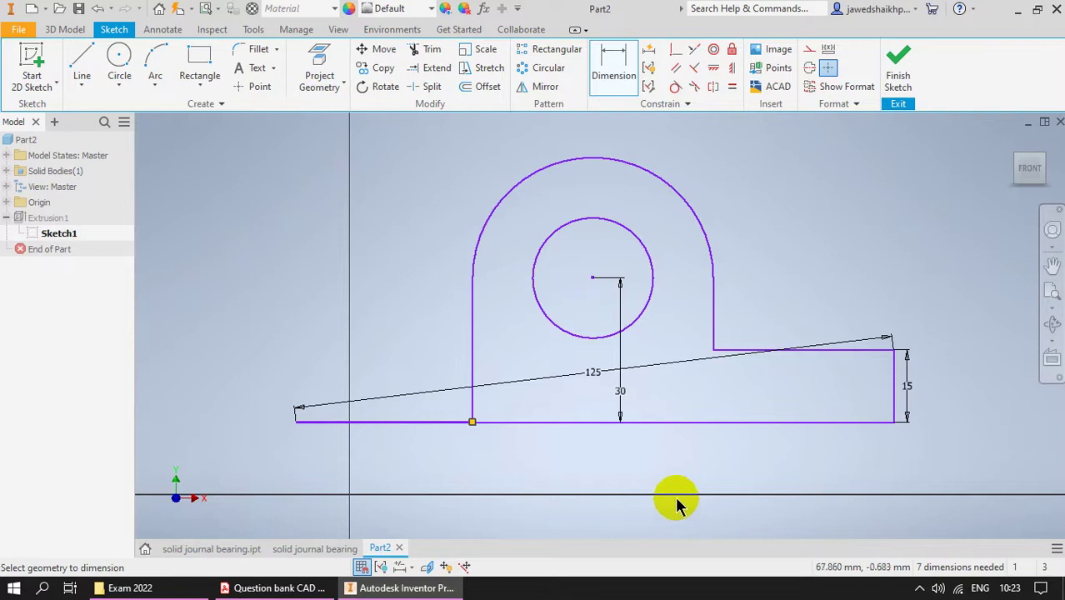
key(Escape)
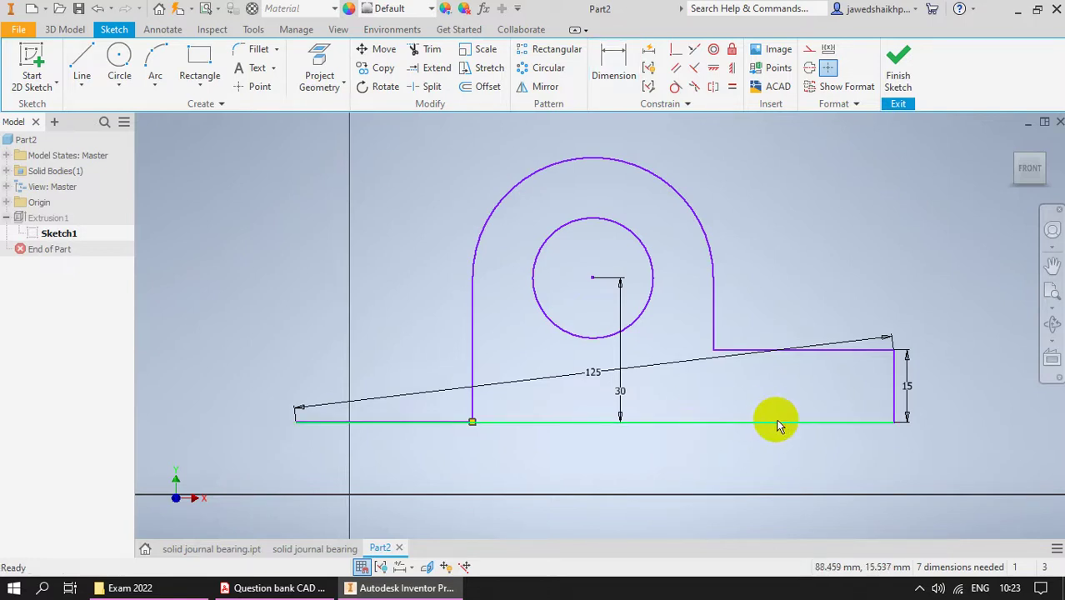
drag(687, 332, 664, 385)
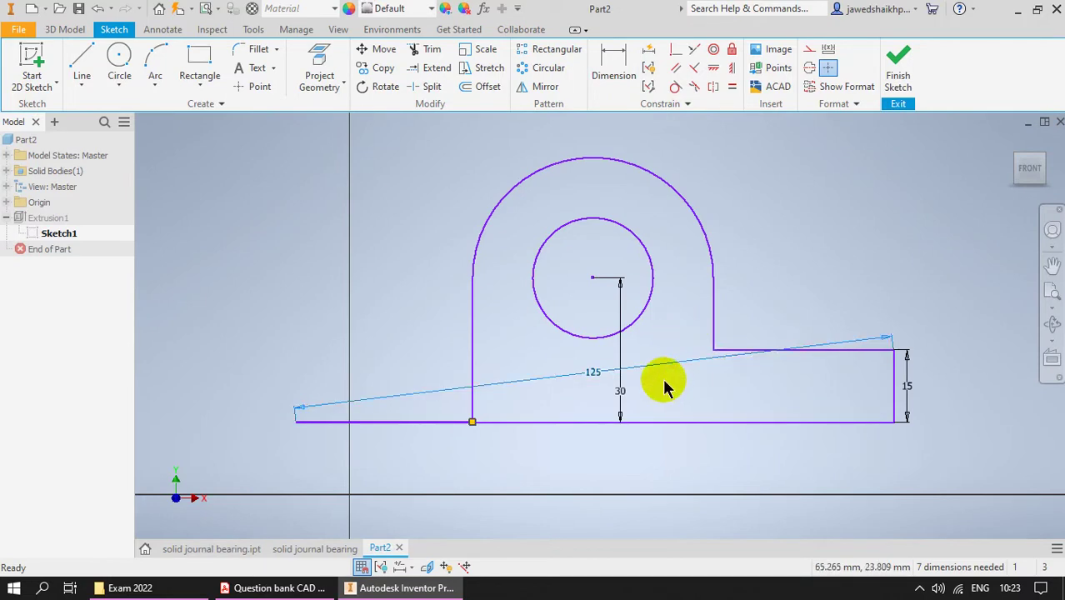
key(Delete)
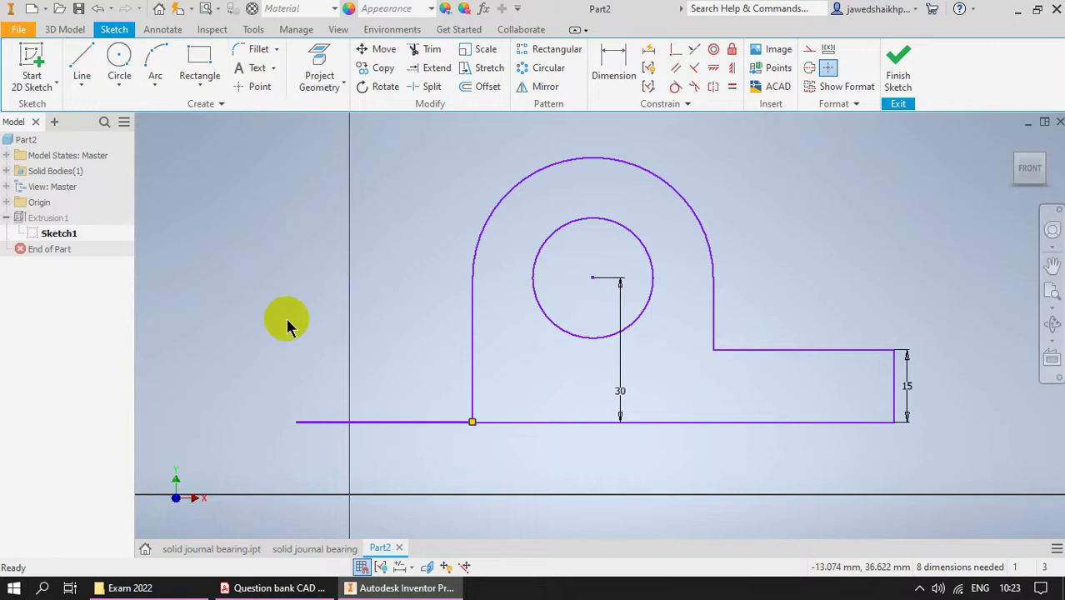
Delete the bottom horizontal line, then the rest of the outline and its dimension
scroll(366, 429, up, 2)
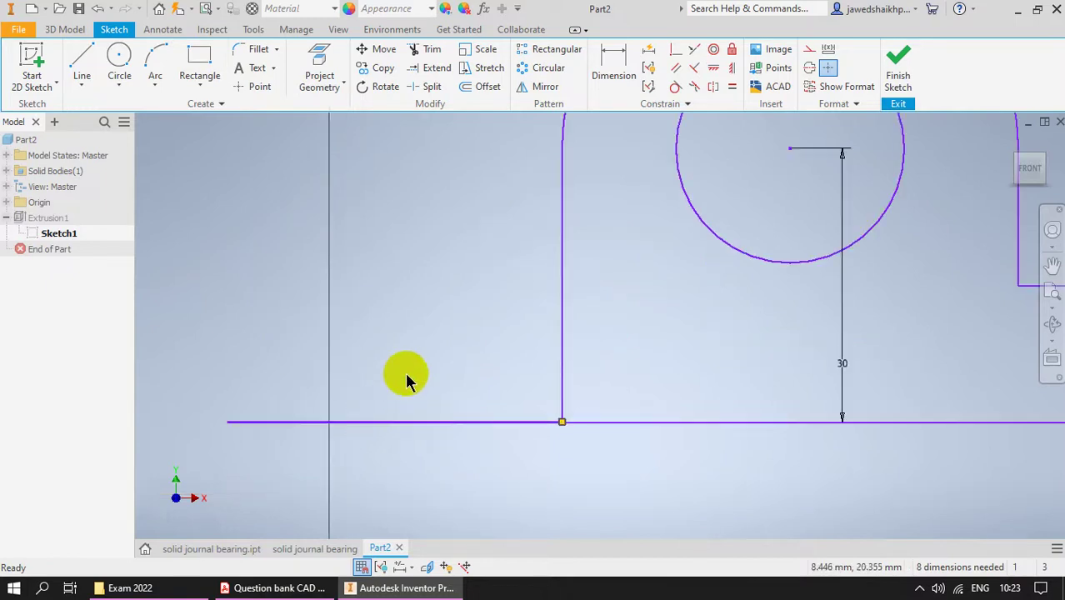
click(361, 449)
key(Delete)
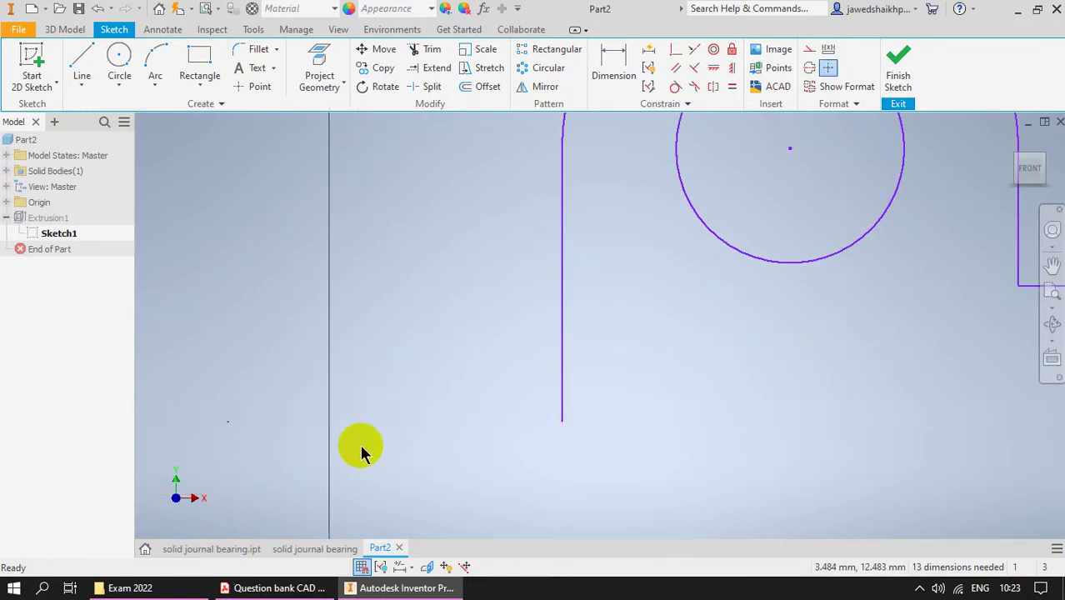
scroll(380, 433, down, 4)
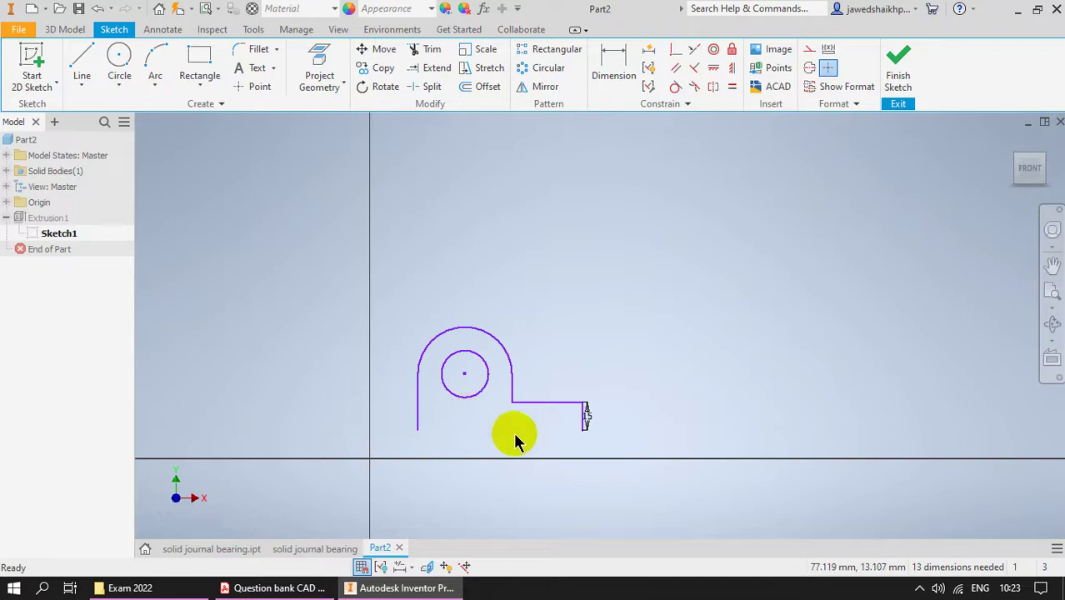
scroll(538, 441, up, 3)
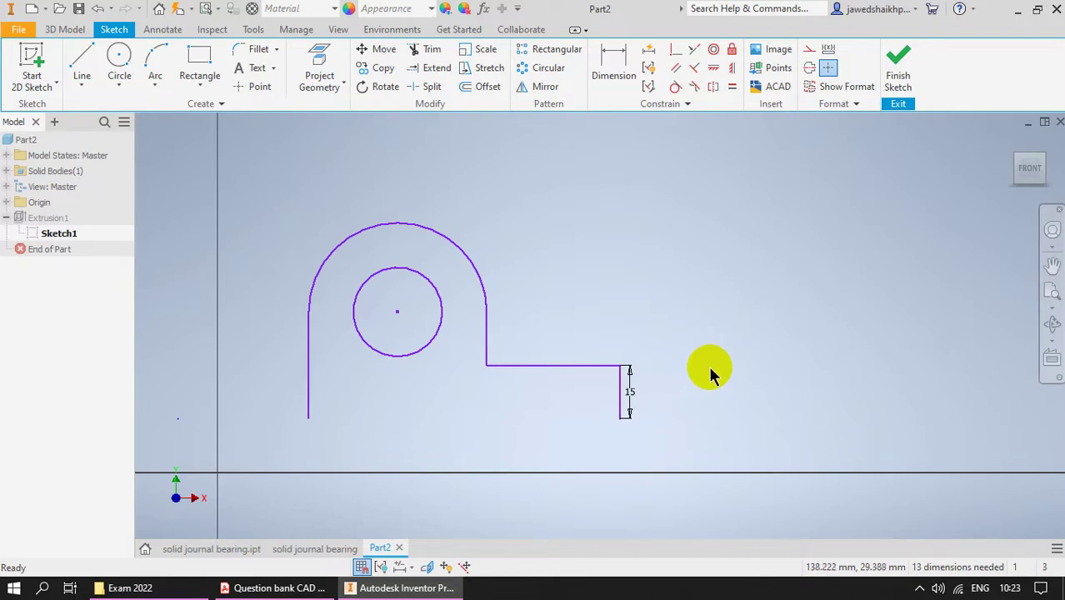
scroll(708, 371, down, 2)
scroll(570, 383, up, 3)
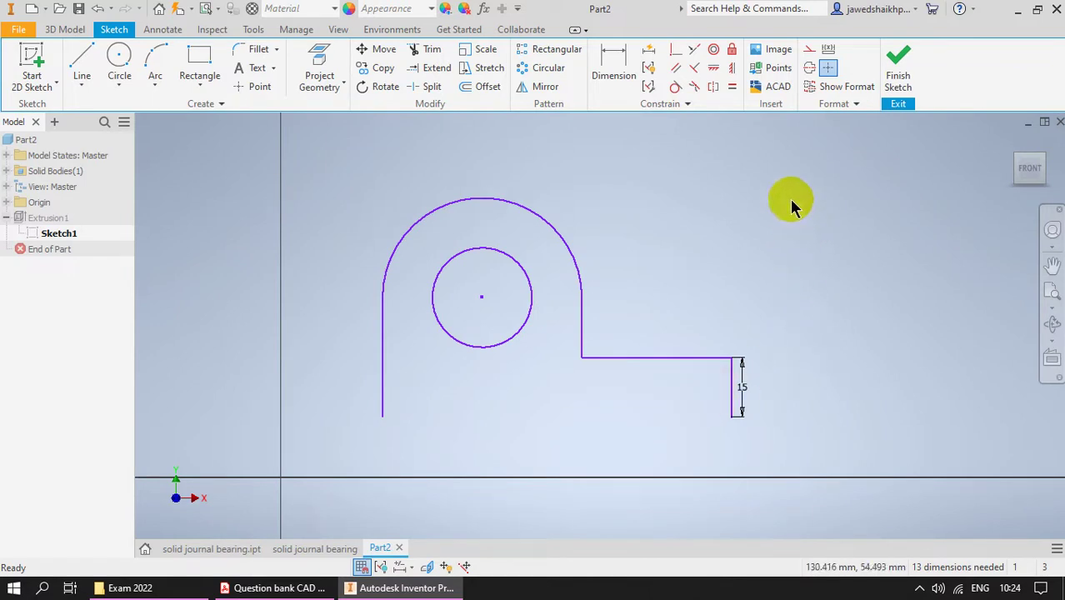
mouse_move(804, 172)
mouse_down()
mouse_move(446, 373)
mouse_move(322, 427)
mouse_move(324, 435)
mouse_up()
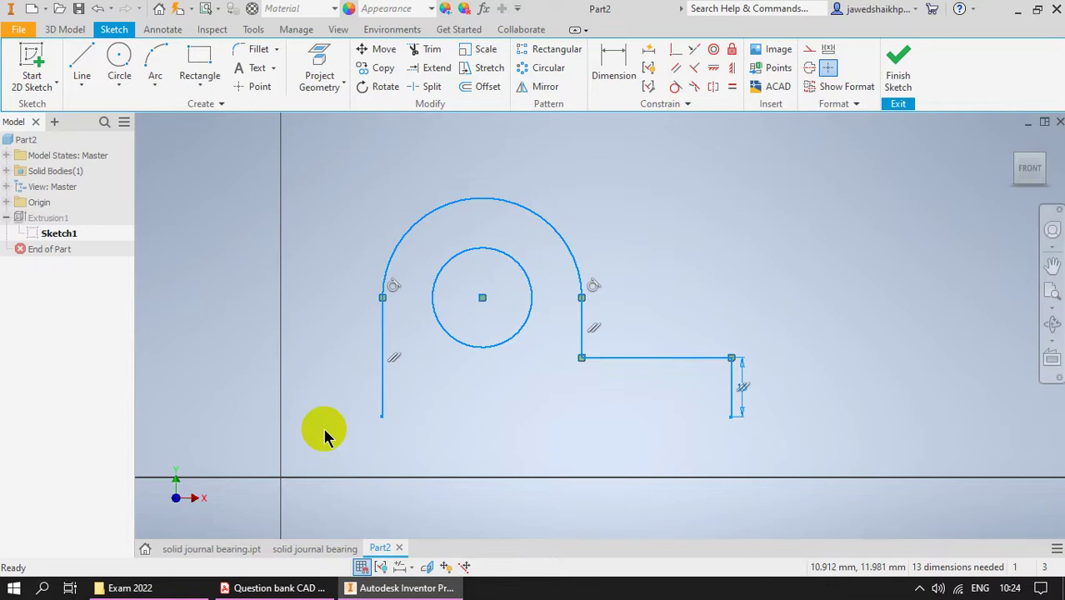
key(Delete)
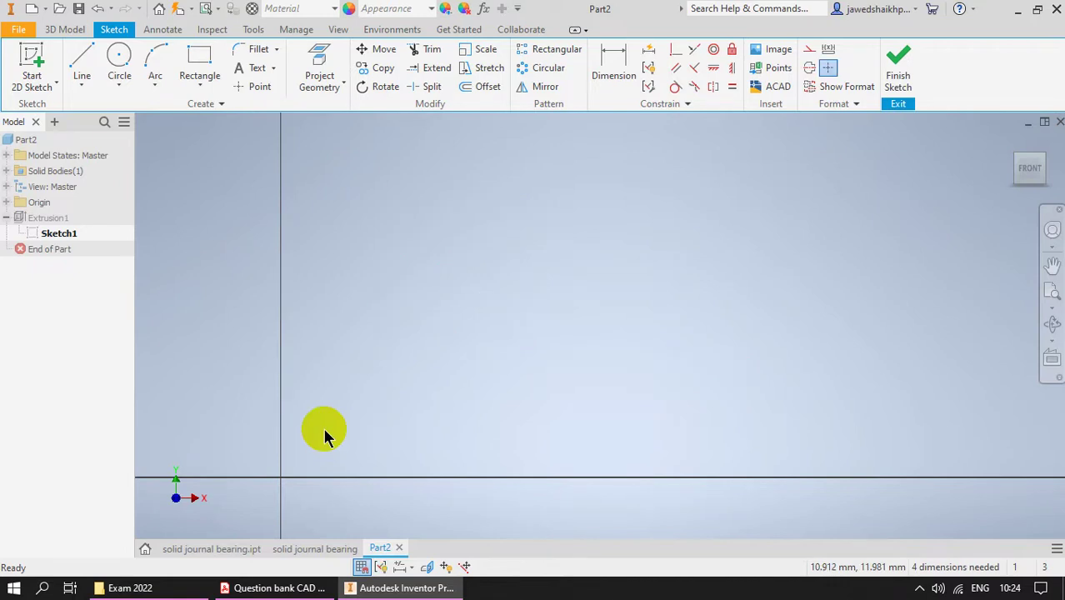
Draw a 125 by 15 mm rectangle from the origin on the horizontal axis
click(199, 65)
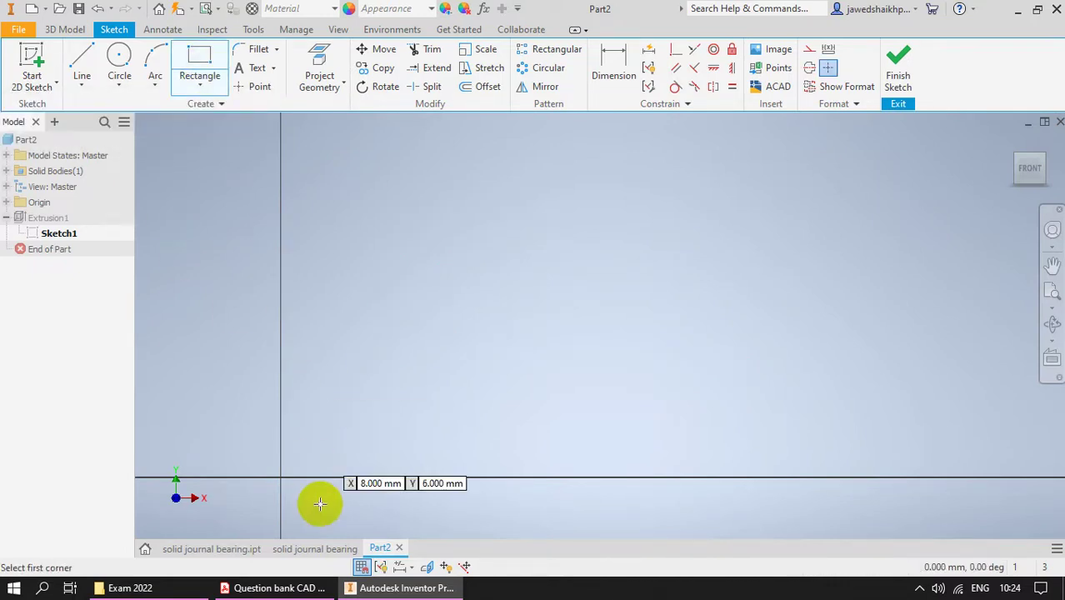
click(281, 476)
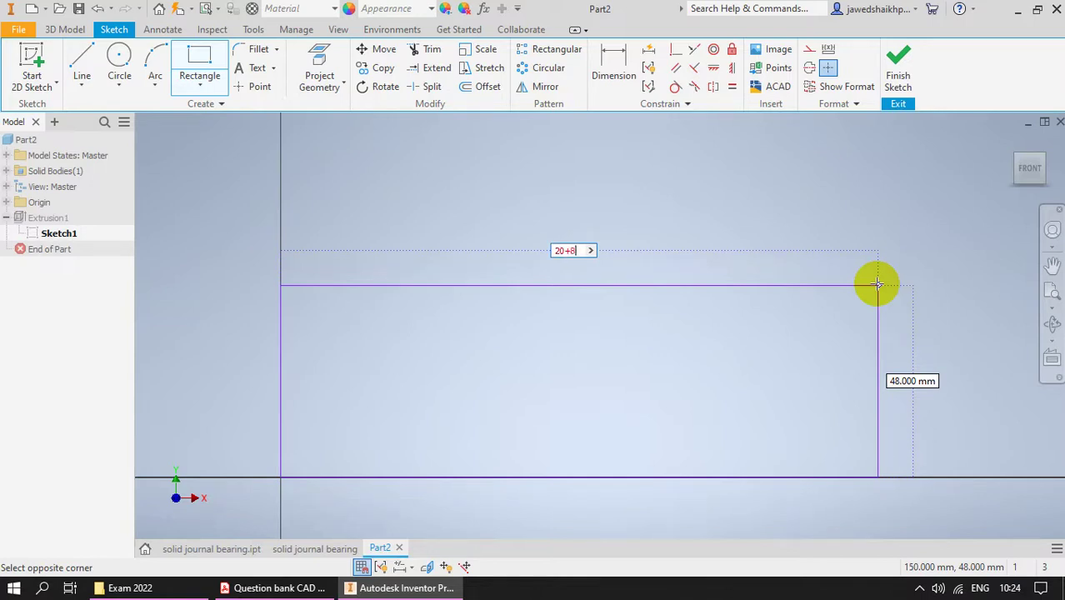
click(258, 587)
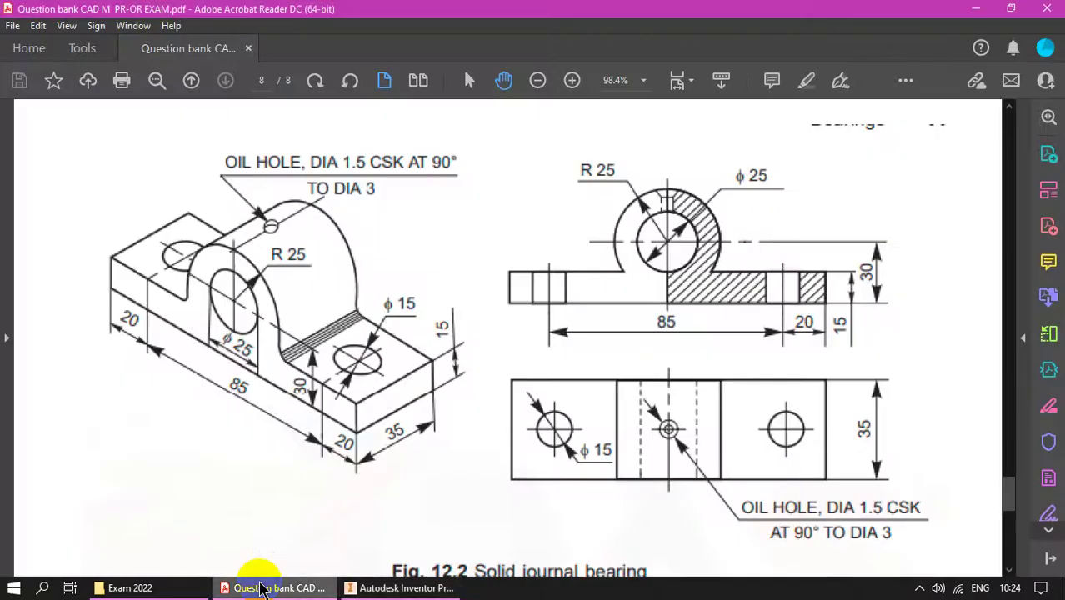
click(259, 587)
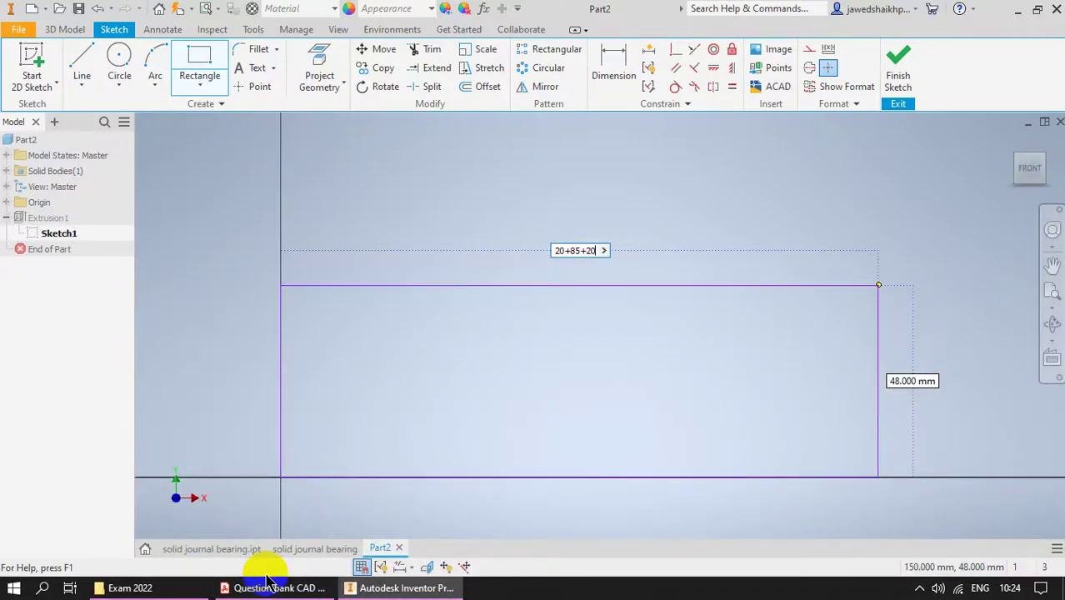
key(Tab)
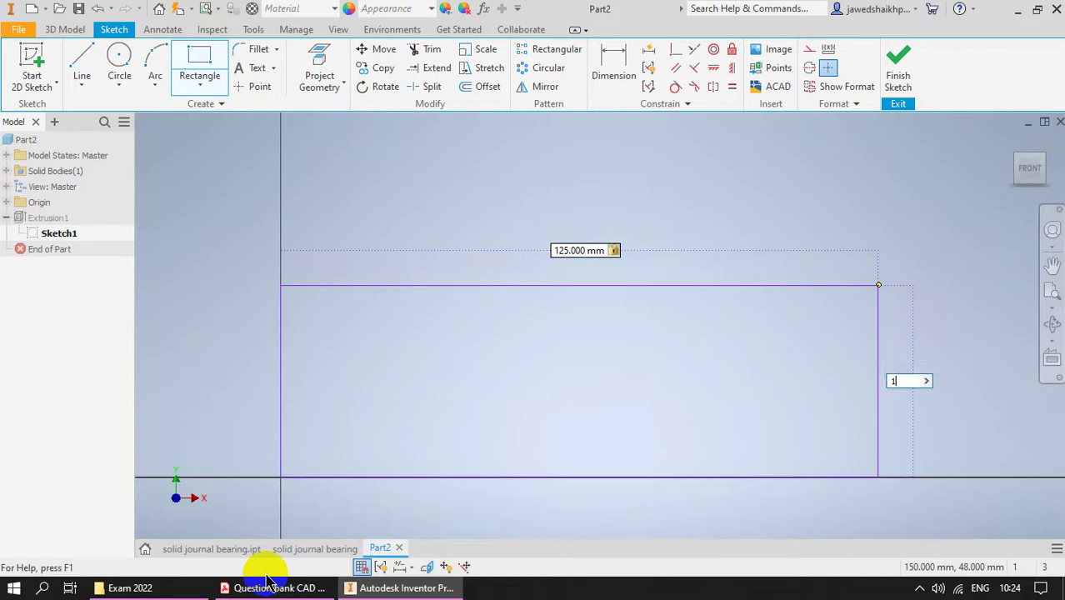
key(Return)
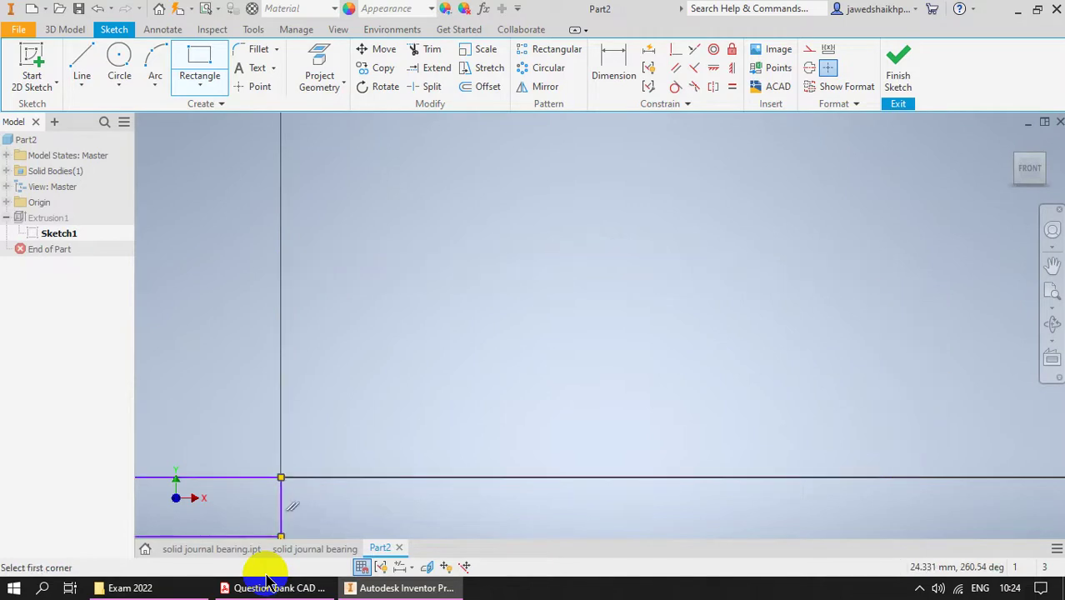
key(Home)
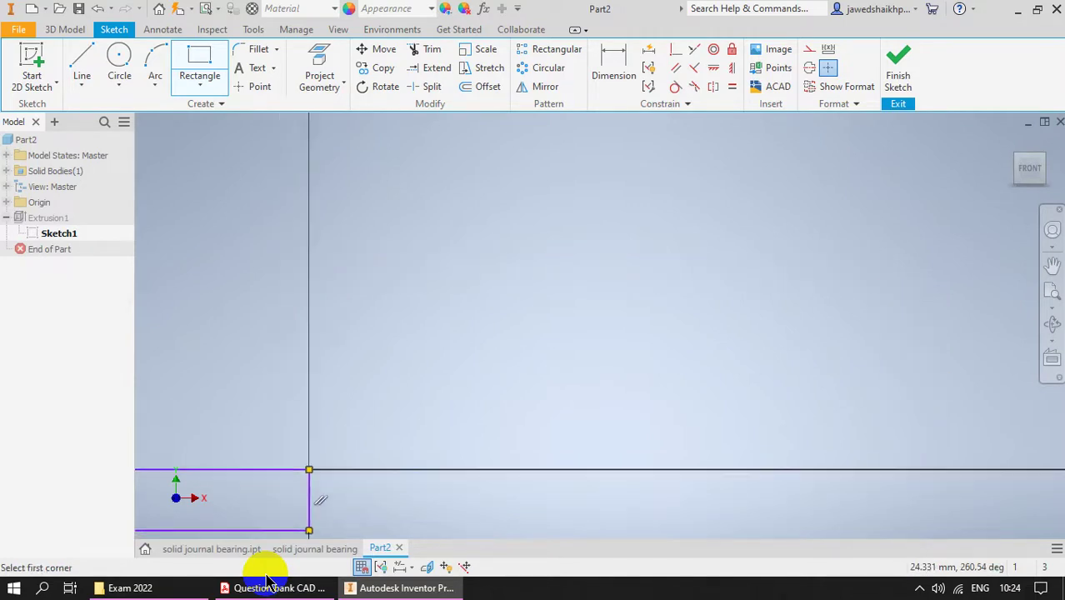
scroll(640, 254, down, 3)
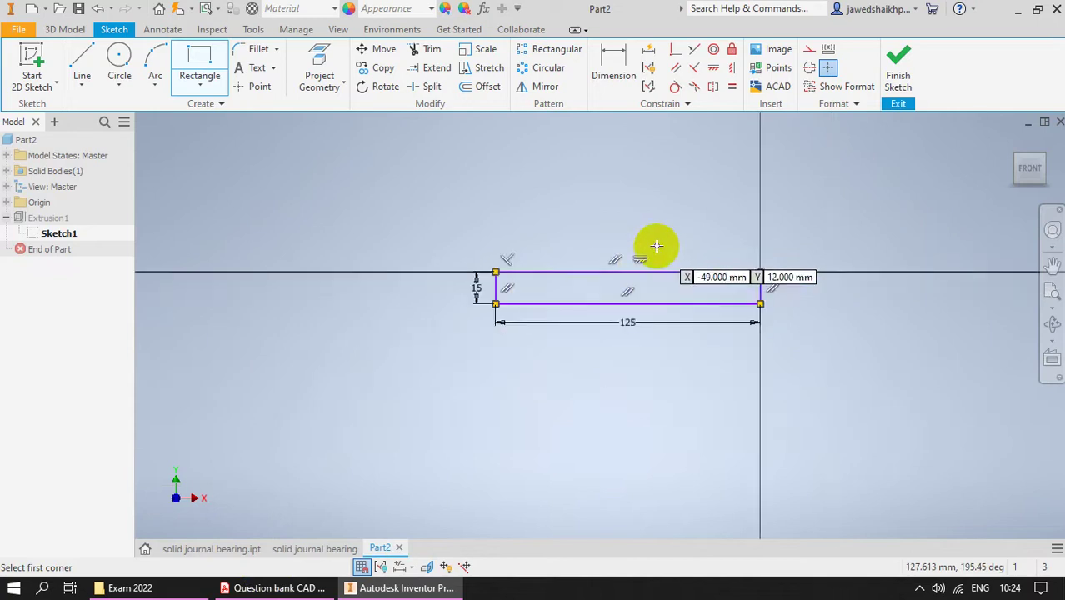
scroll(671, 329, up, 2)
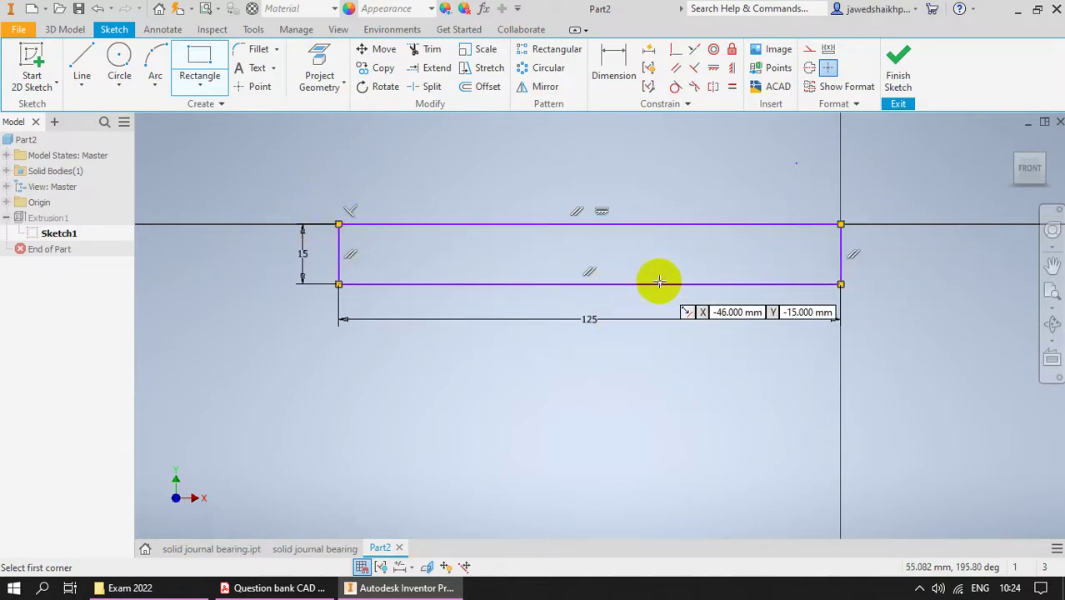
scroll(658, 281, down, 2)
scroll(658, 282, down, 2)
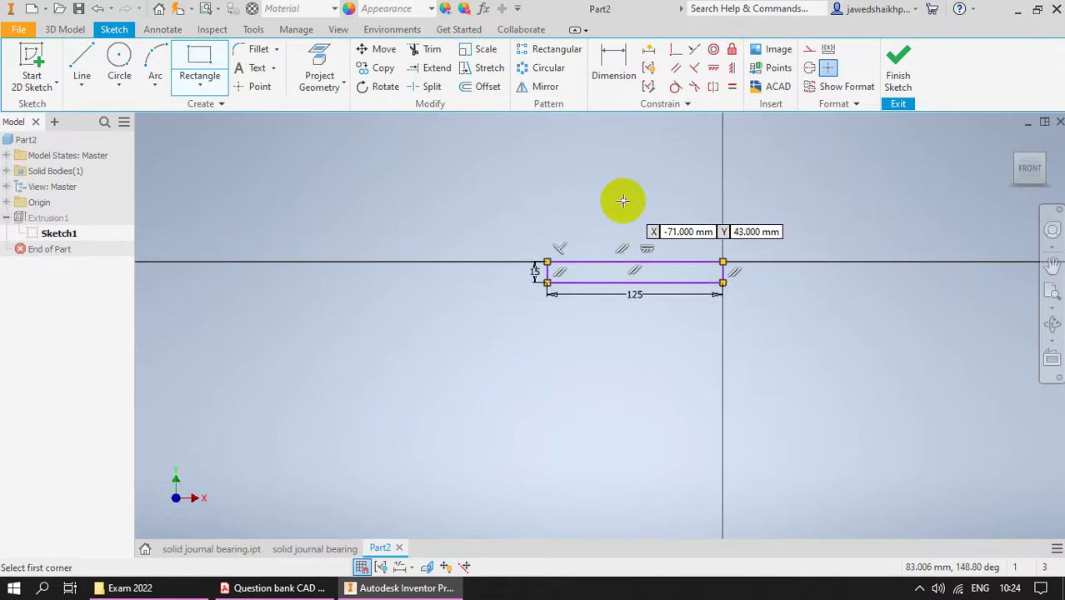
scroll(629, 277, up, 3)
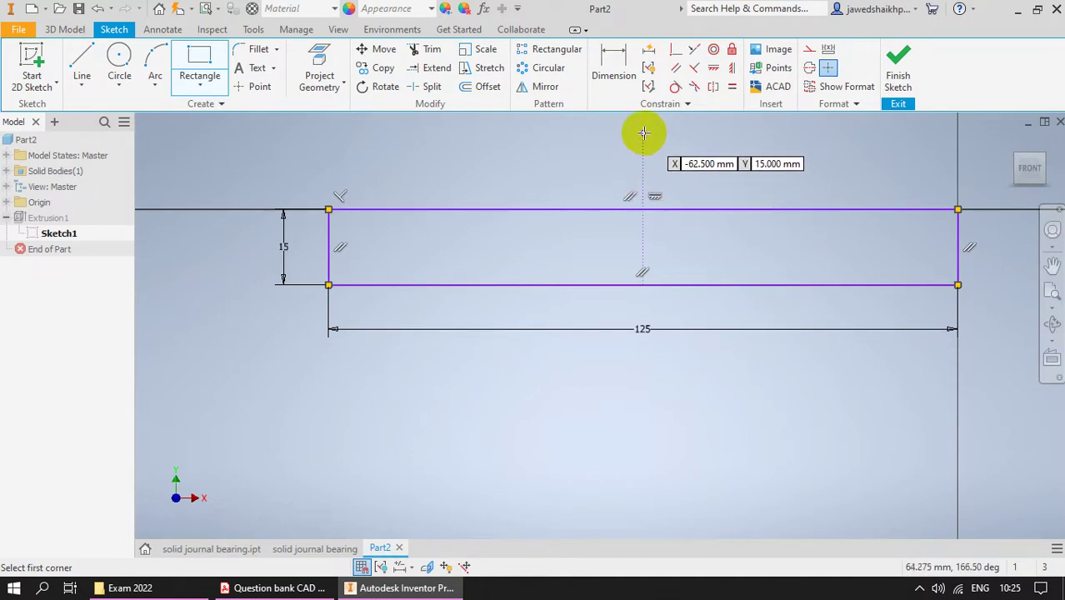
scroll(643, 134, up, 3)
scroll(643, 133, down, 3)
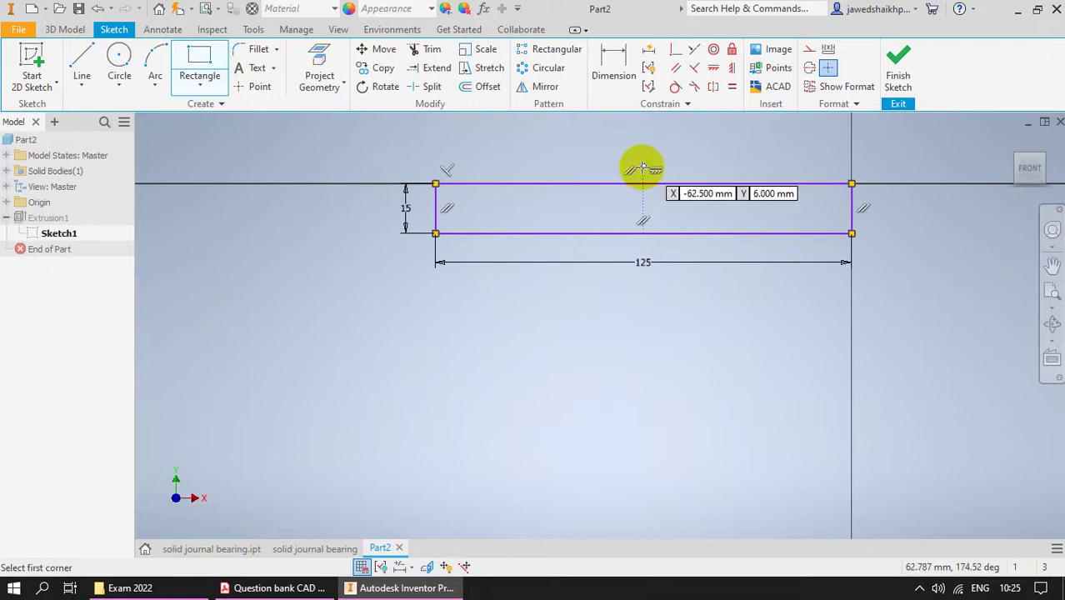
scroll(642, 166, down, 3)
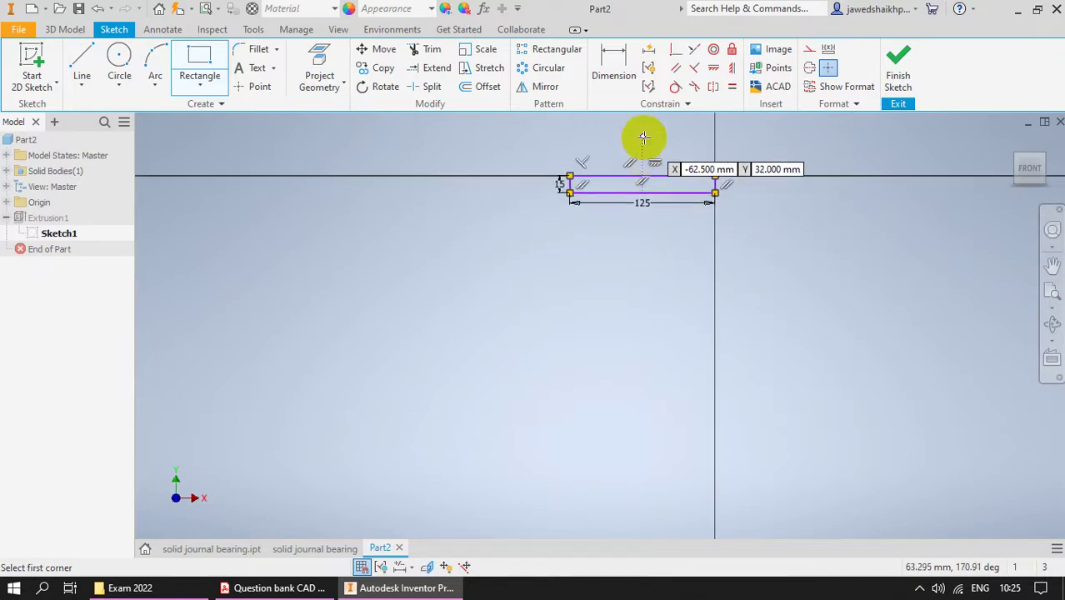
scroll(644, 121, up, 3)
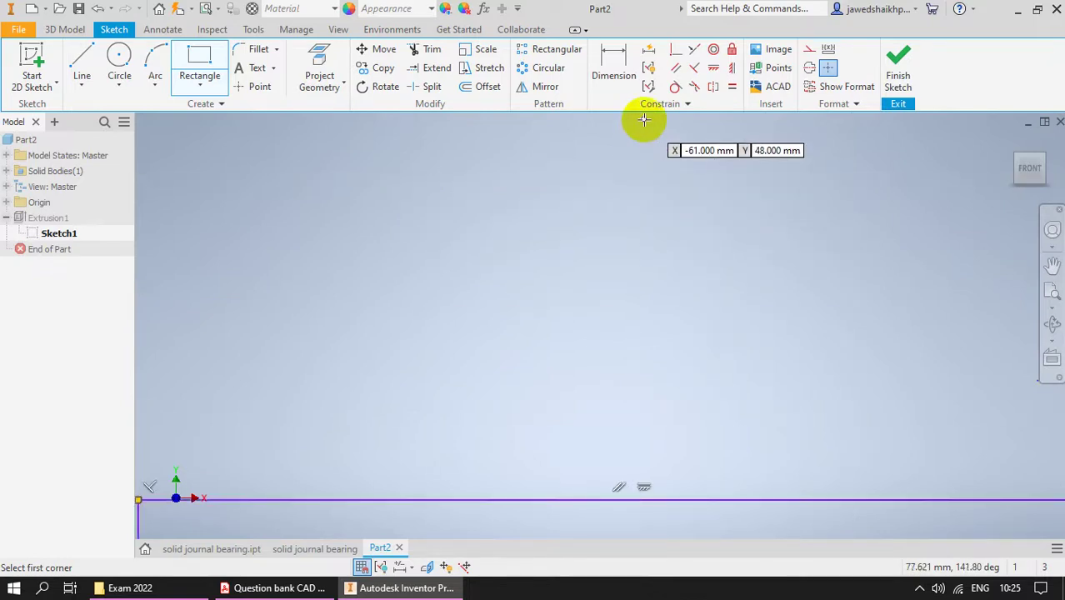
Undo a stray small narrow rectangle drawn above the base
click(629, 135)
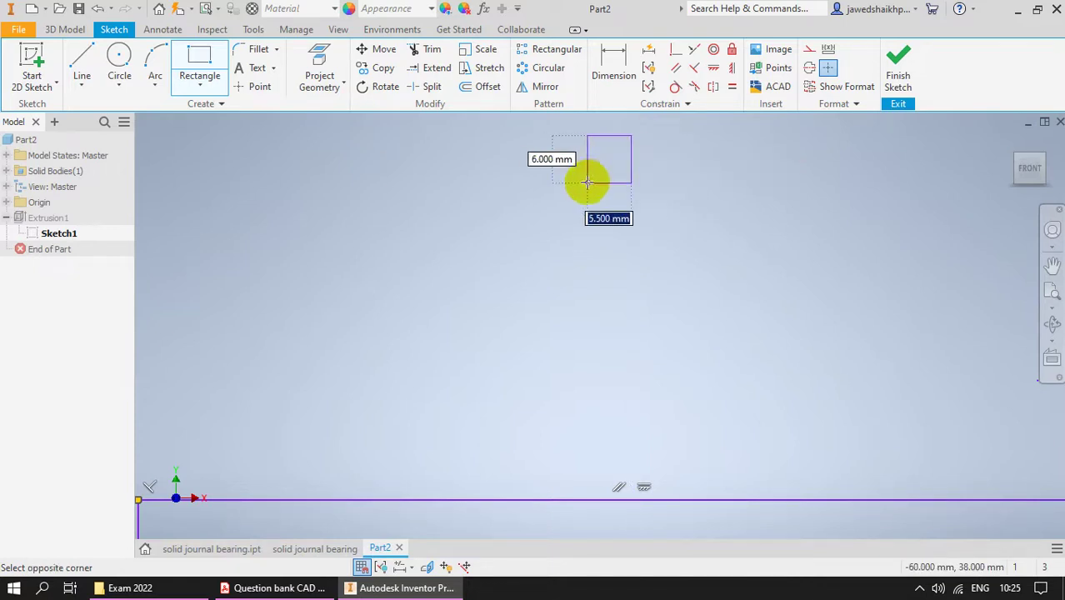
click(630, 166)
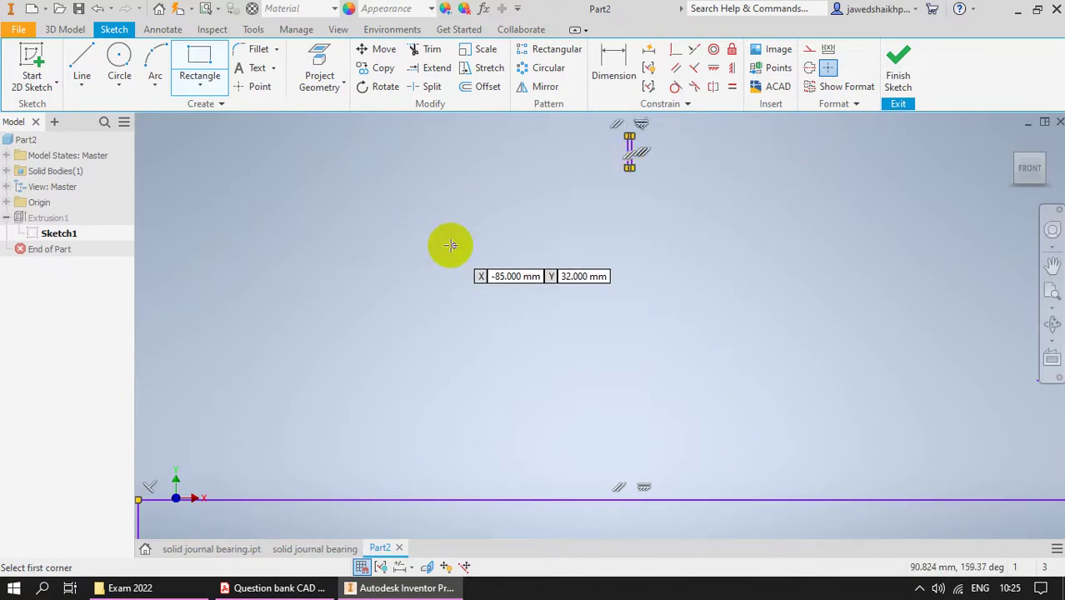
key(ctrl+z)
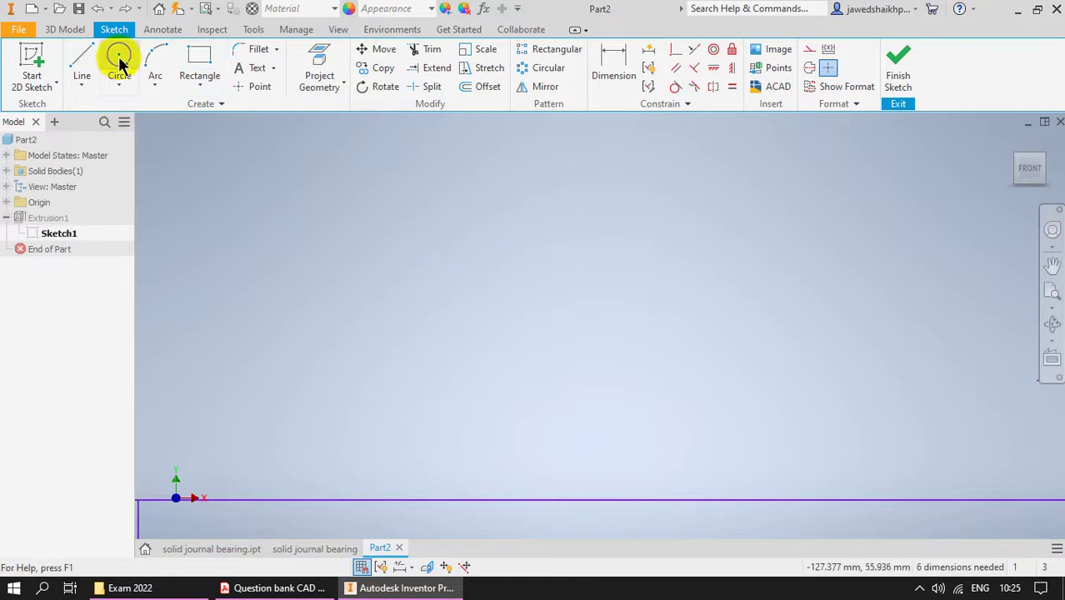
Draw a small circle and a larger concentric circle on one centre above the rectangle
click(119, 62)
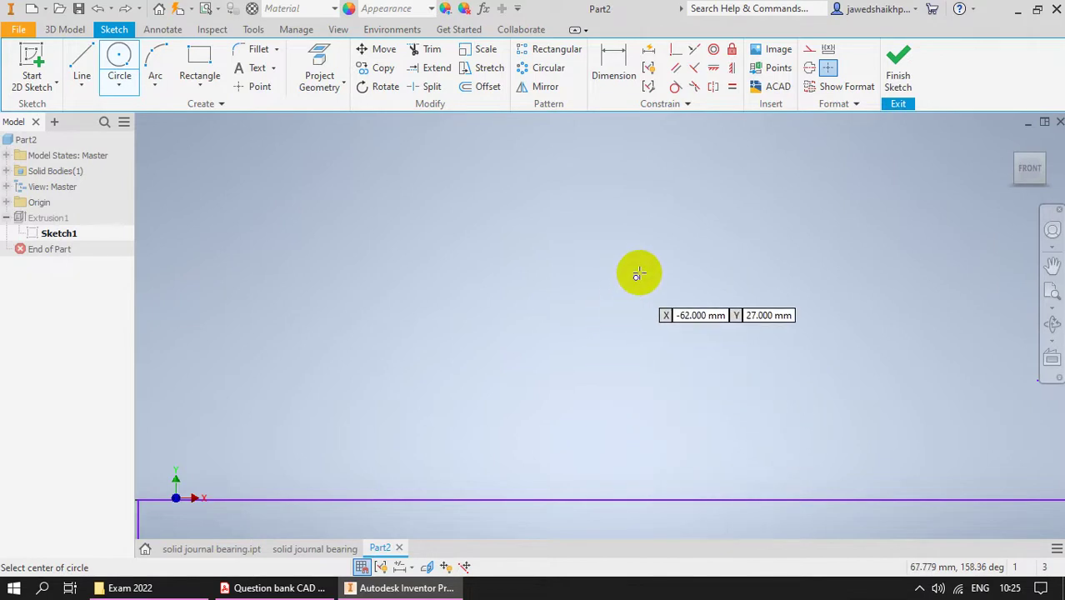
click(628, 215)
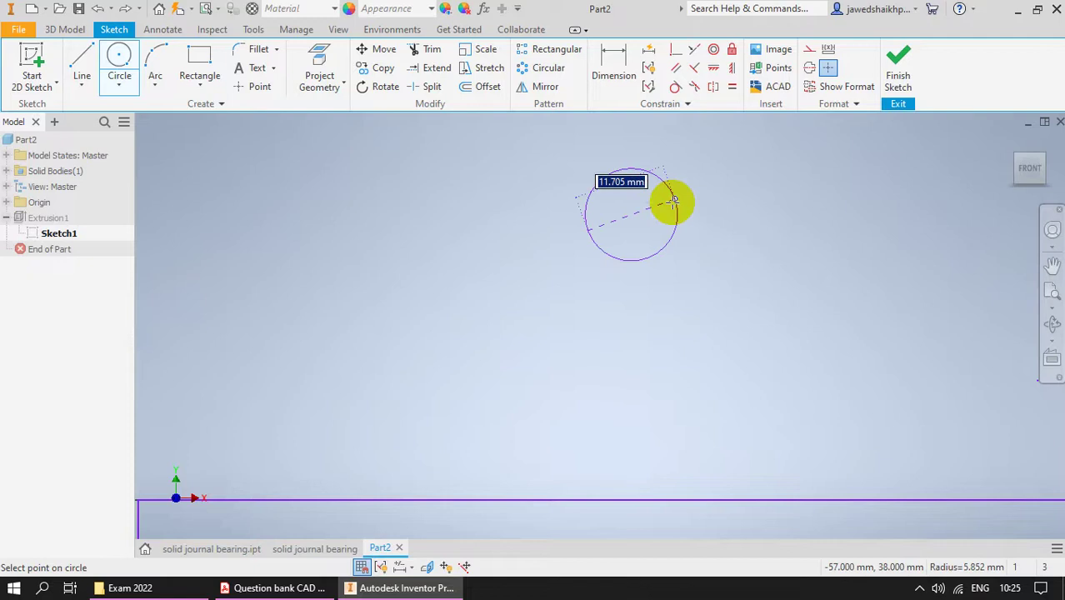
click(672, 204)
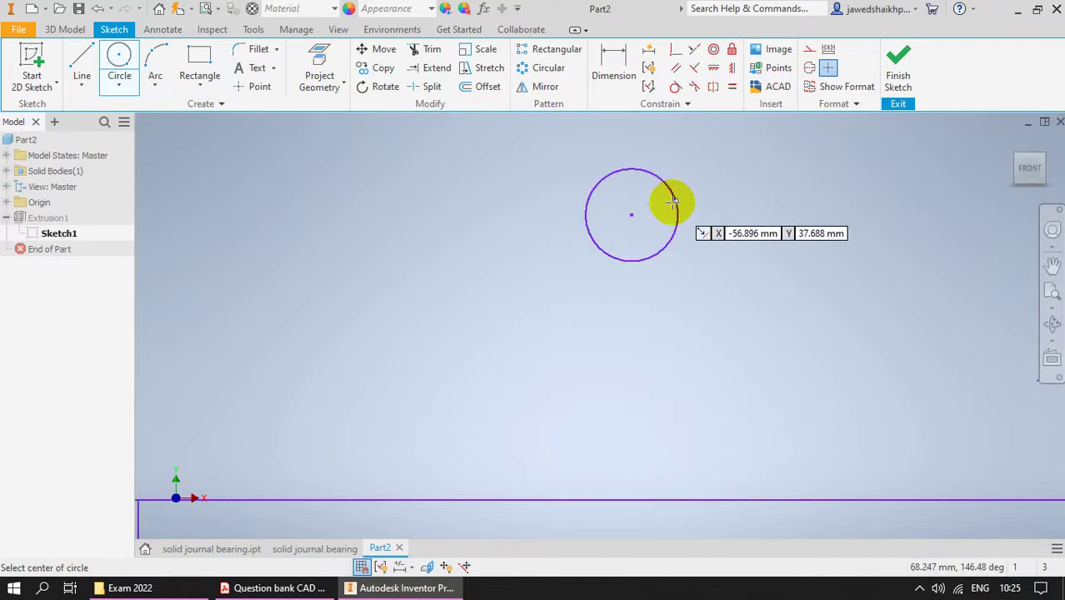
click(632, 215)
click(730, 183)
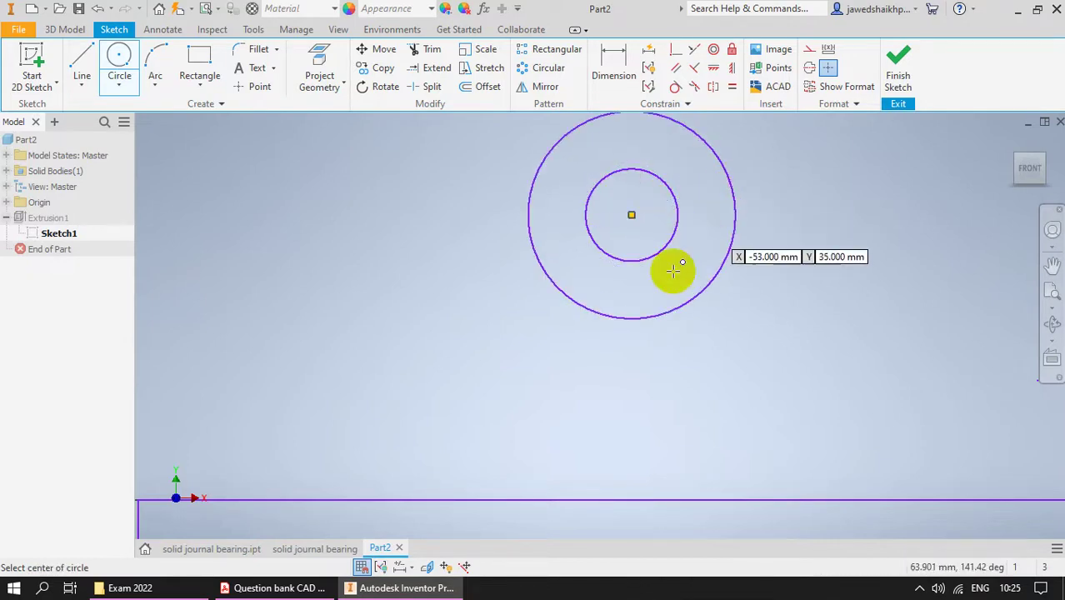
scroll(602, 284, down, 4)
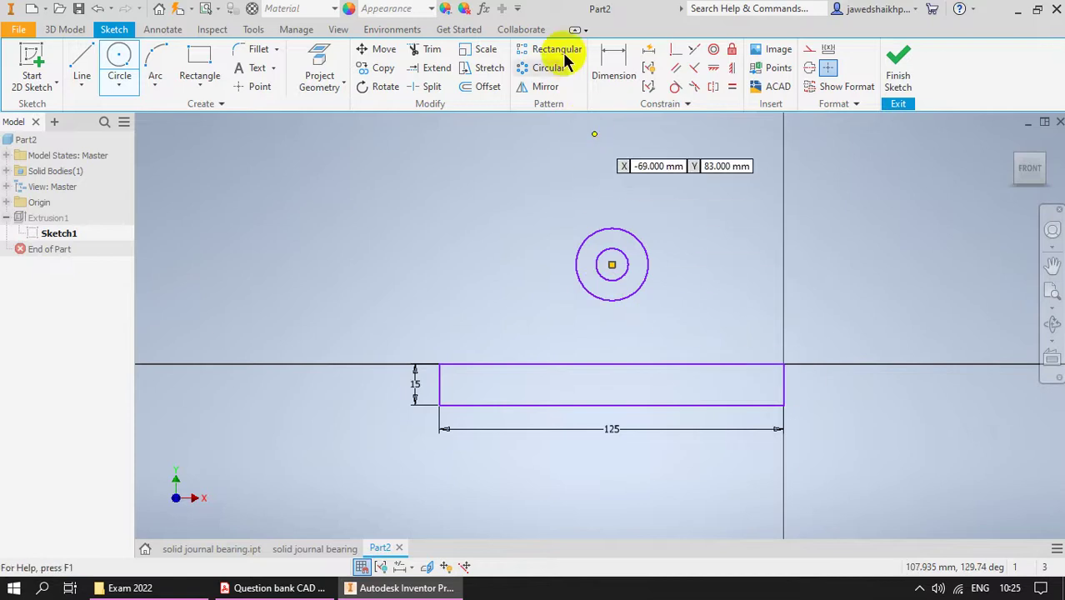
Dimension the circles' centre 30 mm above the base's bottom edge
click(612, 67)
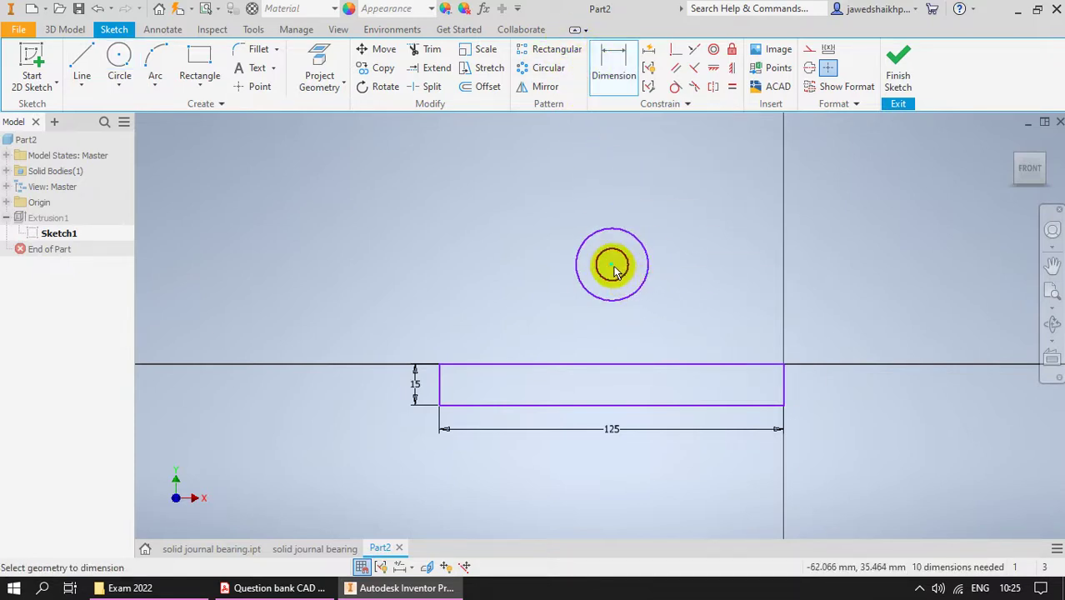
click(614, 405)
click(611, 264)
click(677, 321)
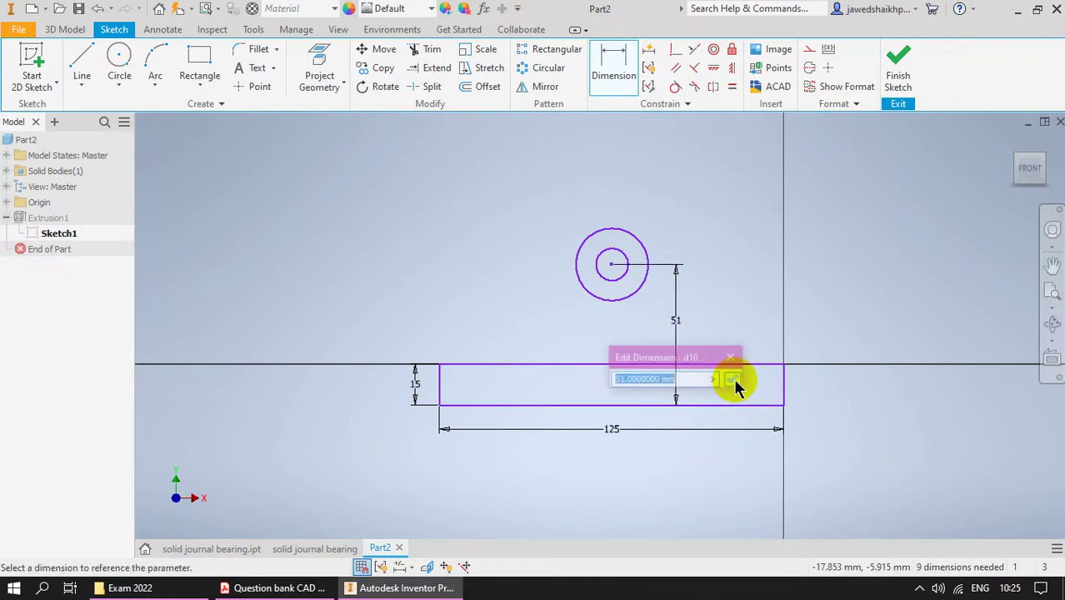
text(30)
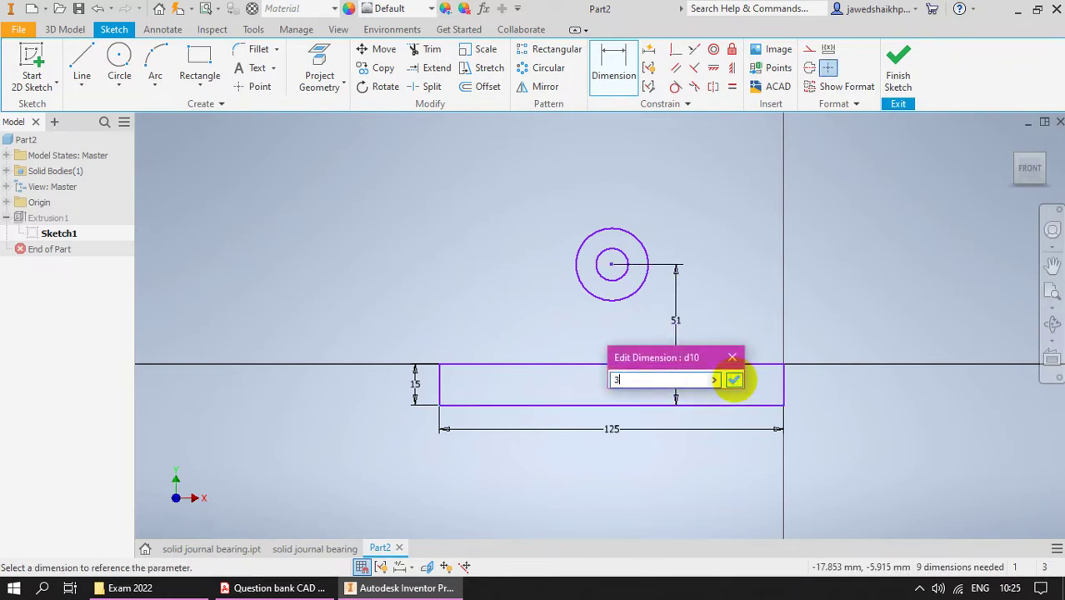
click(733, 380)
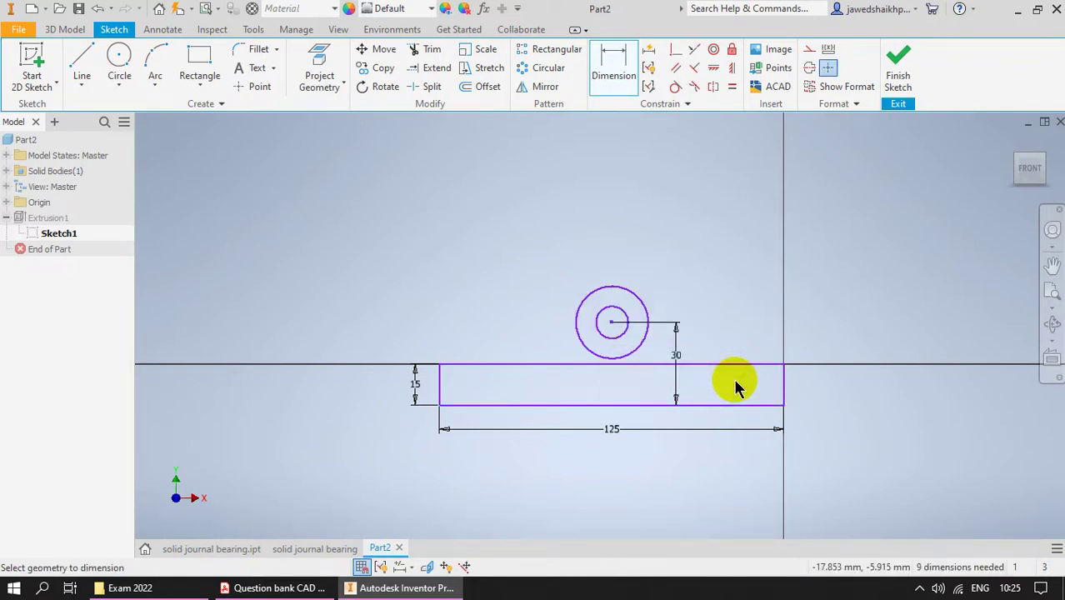
scroll(643, 365, up, 3)
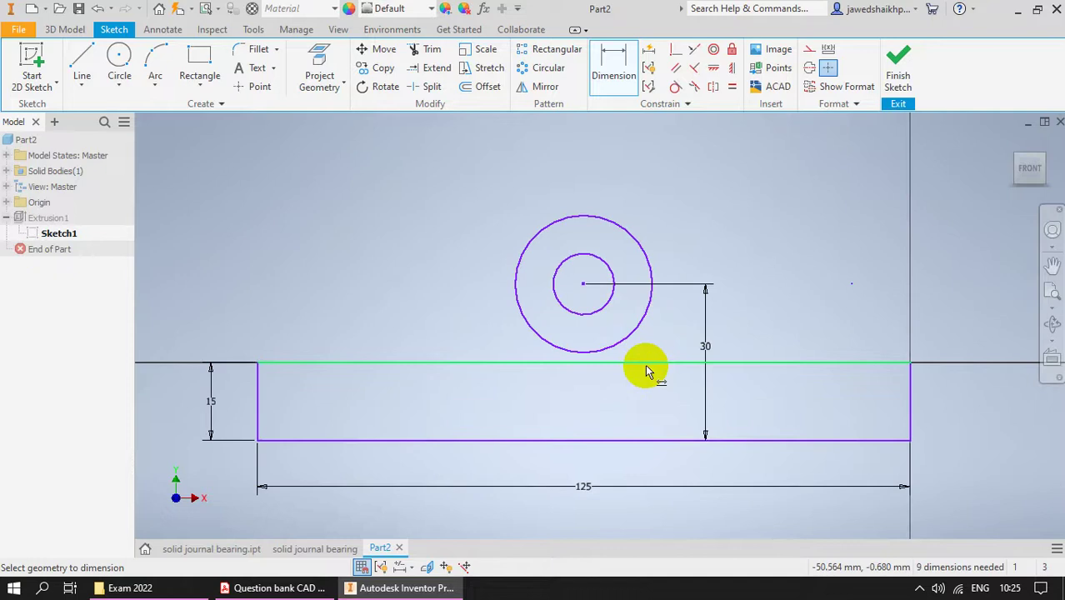
Set the outer circle diameter to 50 and the inner circle diameter to 25
click(652, 283)
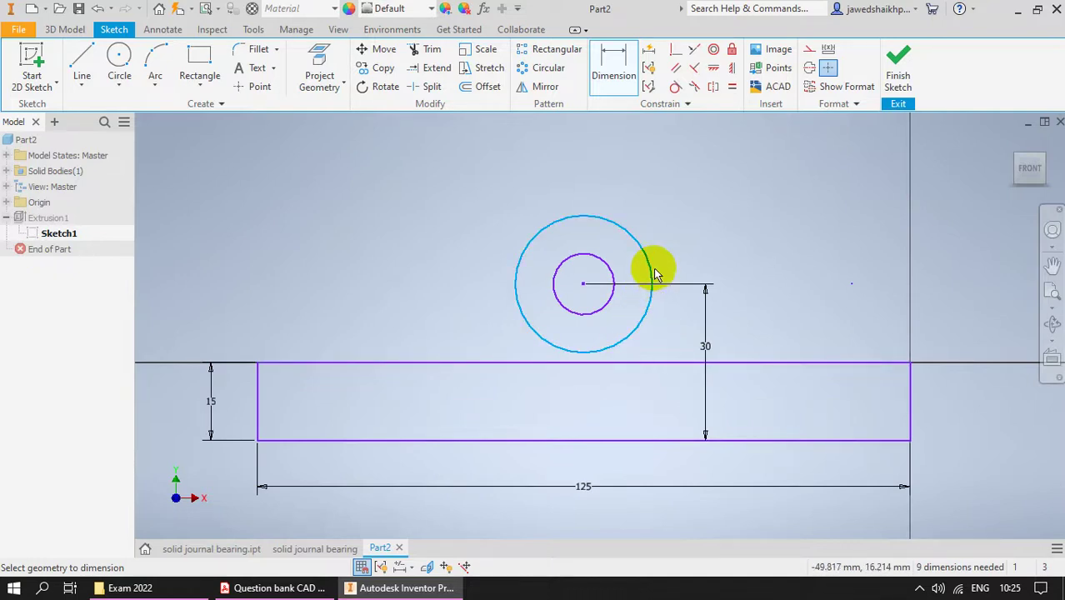
click(693, 211)
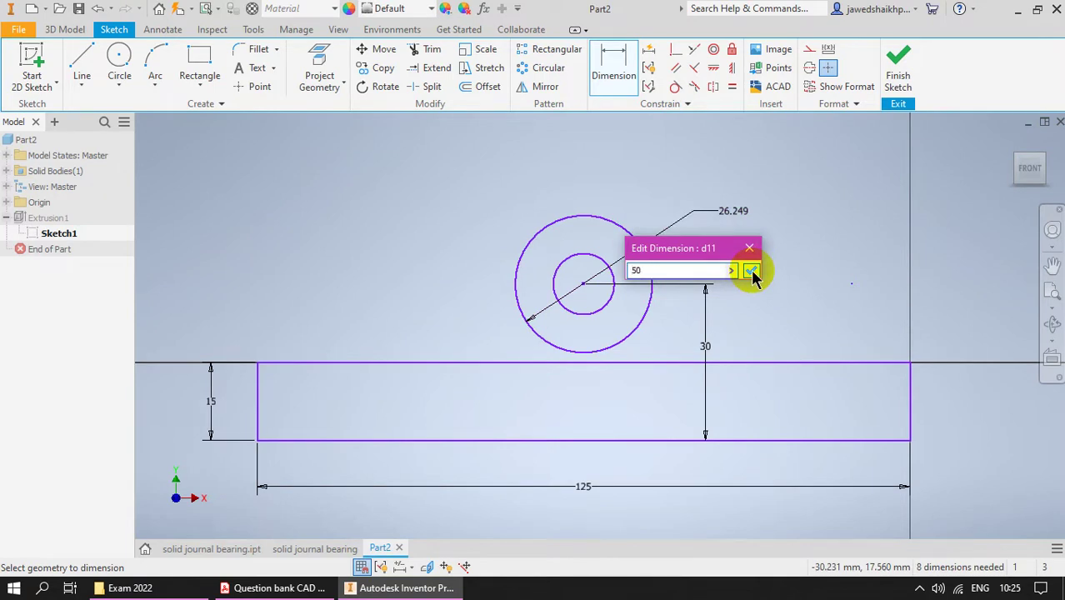
click(750, 272)
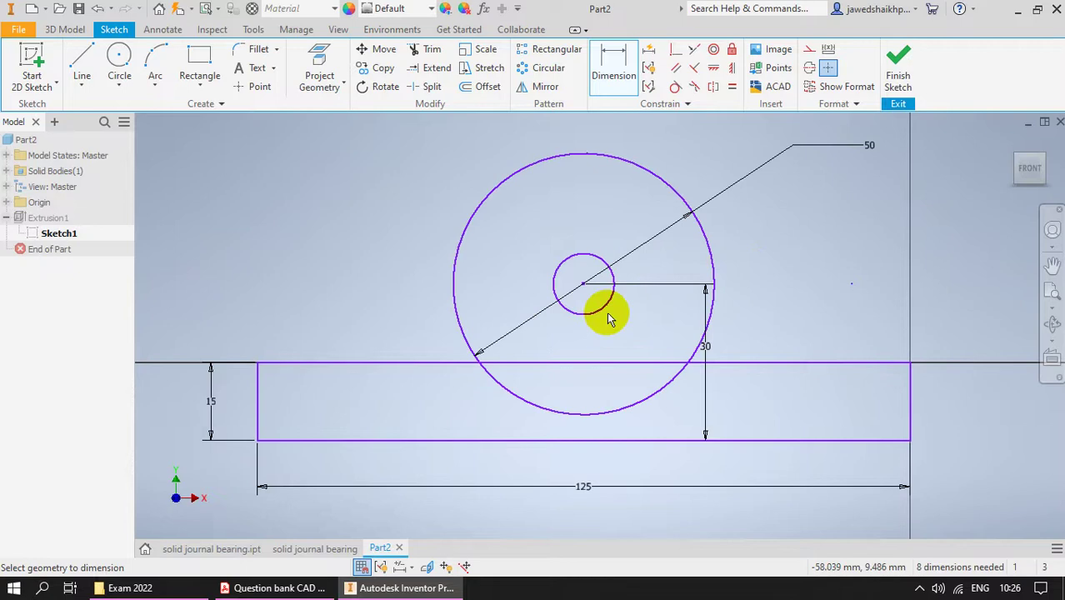
click(608, 300)
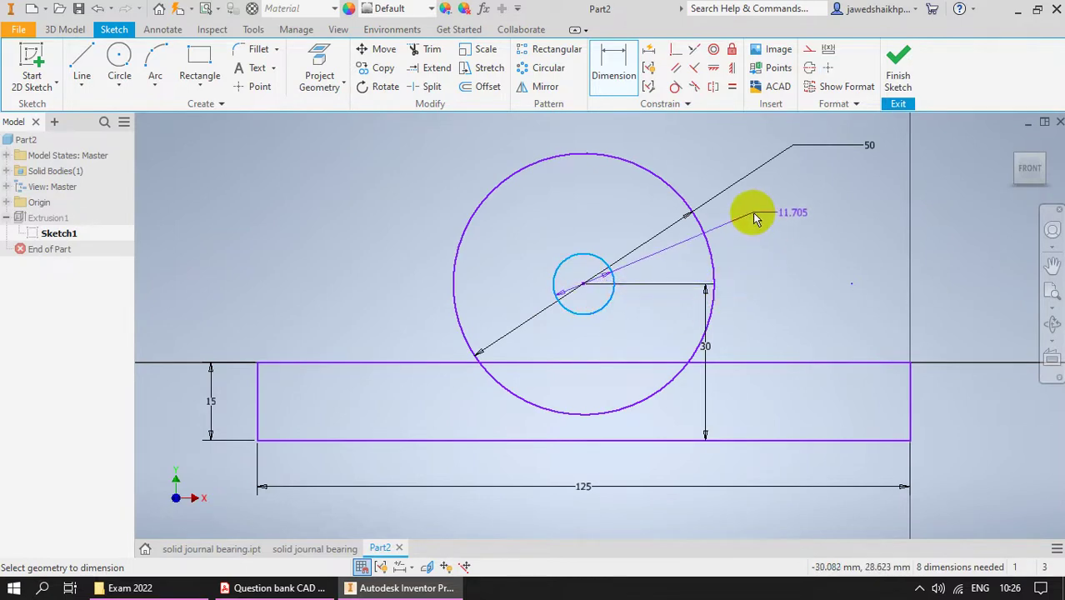
click(753, 215)
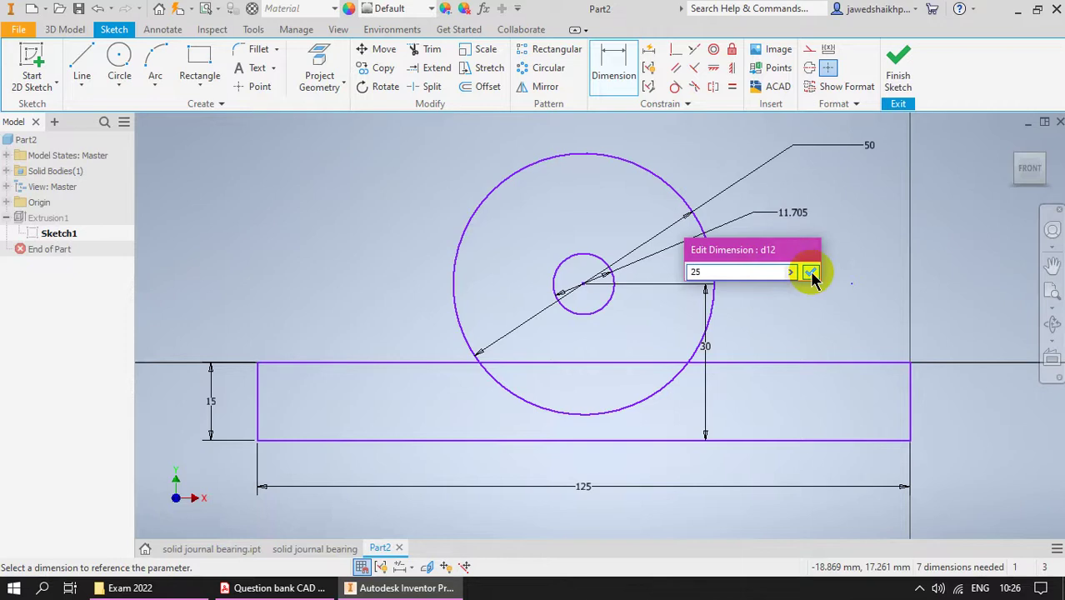
text(25)
click(810, 272)
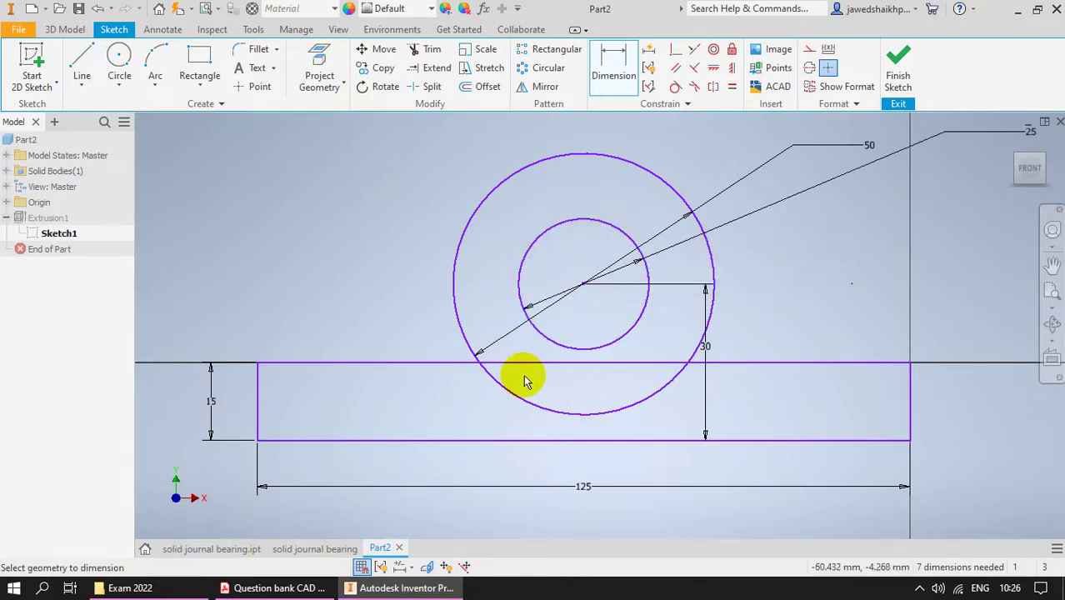
Draw a vertical line from the outer circle's left edge down into the base
click(98, 74)
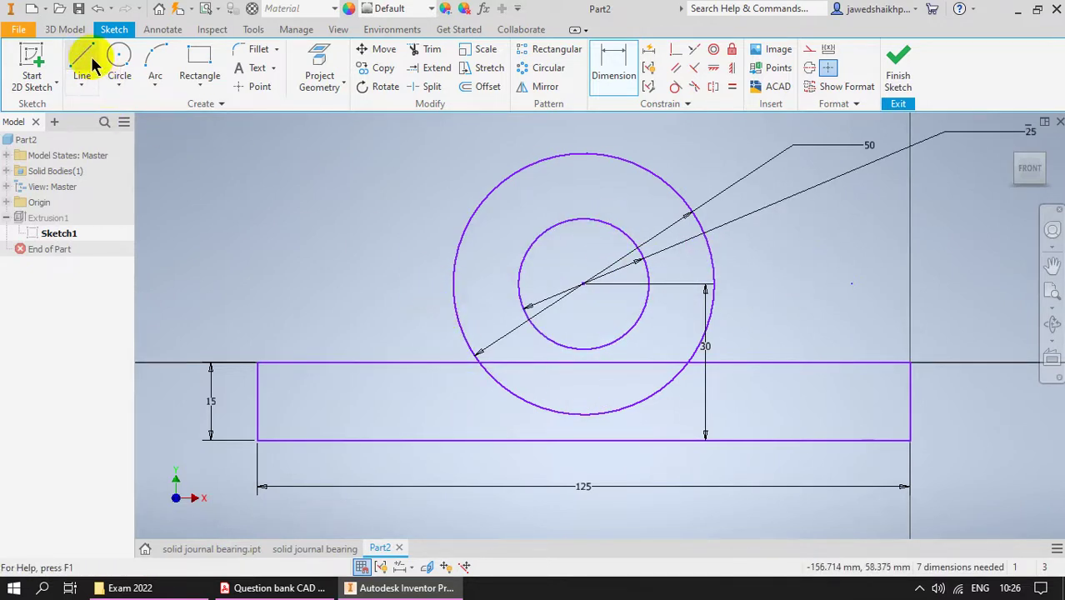
click(93, 66)
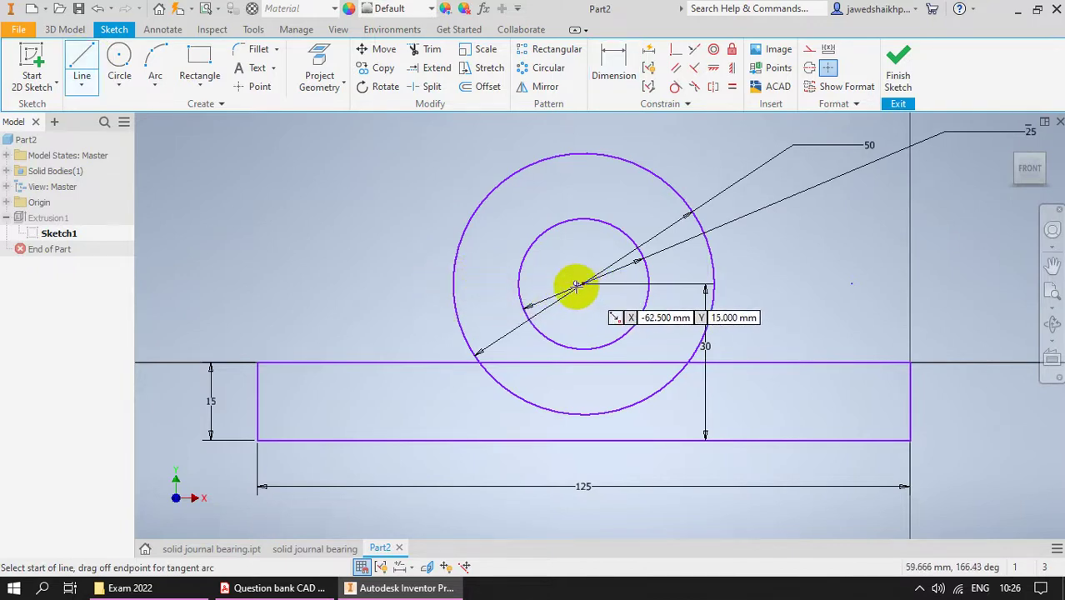
click(454, 283)
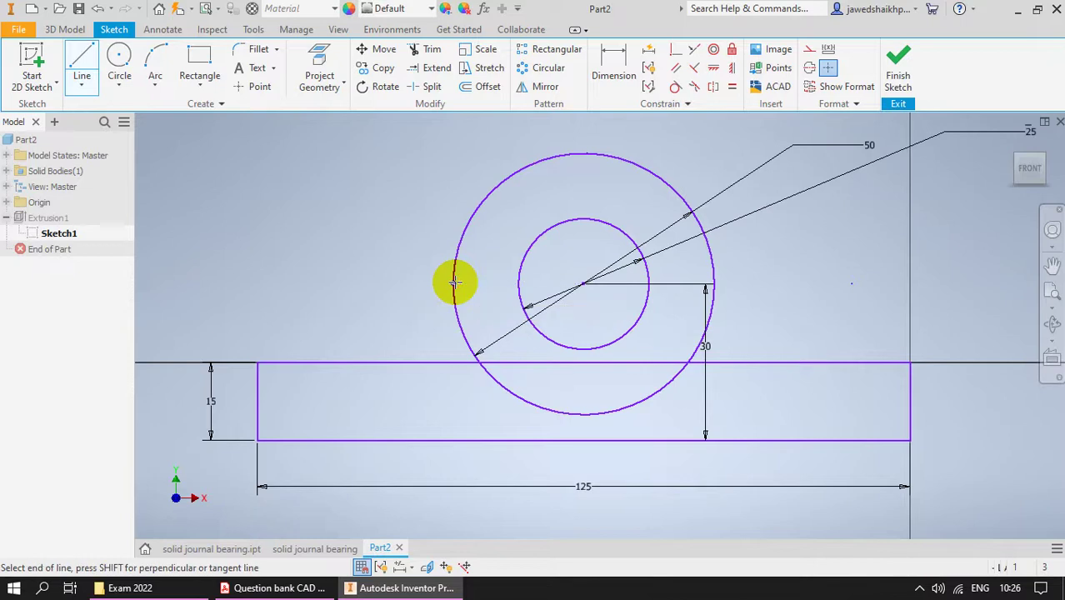
click(451, 414)
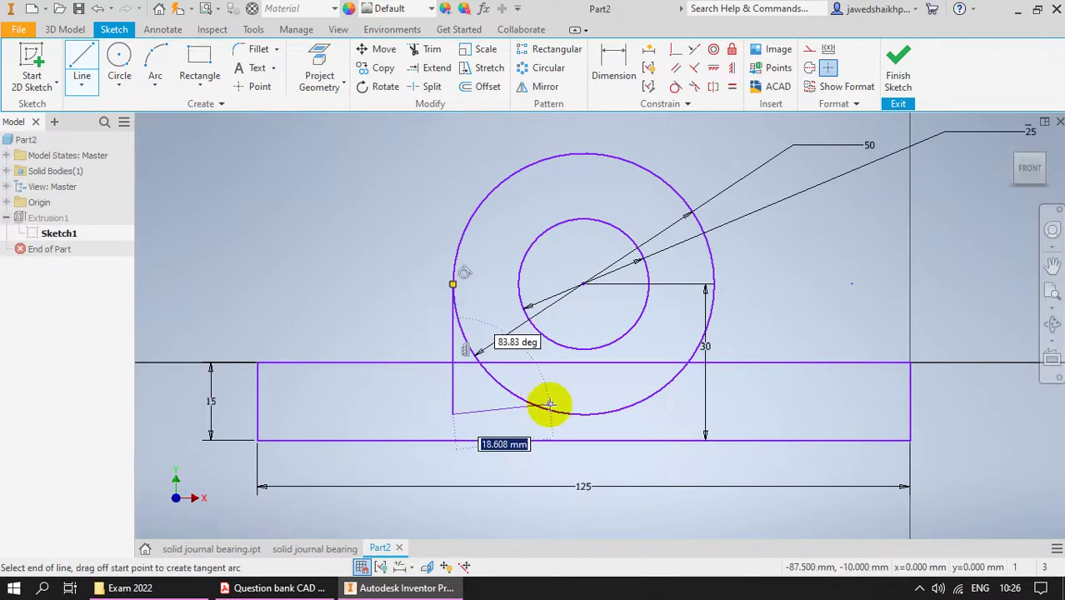
key(Escape)
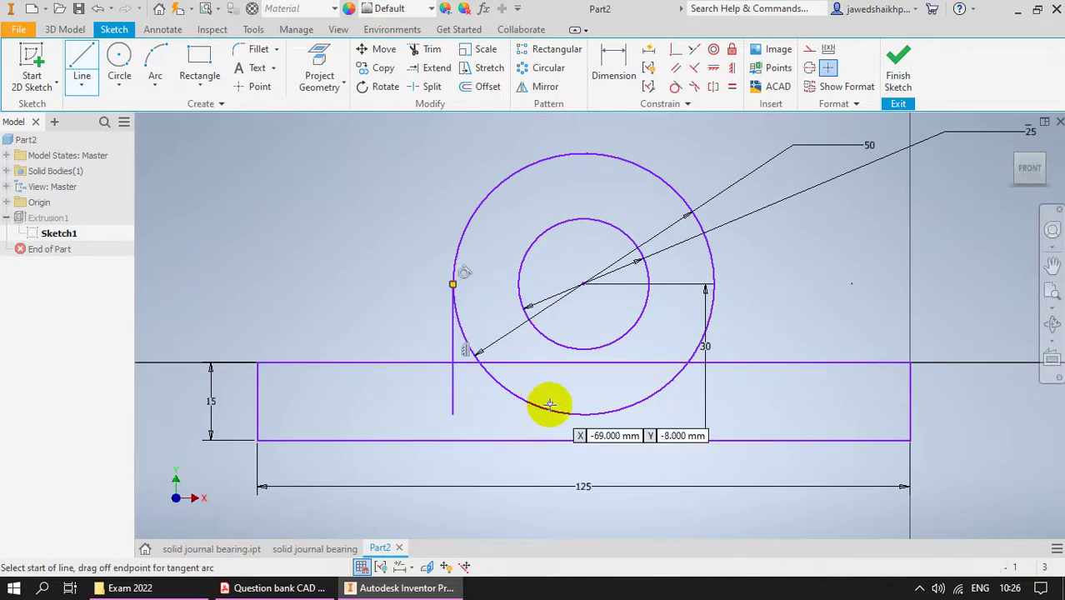
Draw a matching vertical line from the outer circle's right edge down into the base
click(713, 284)
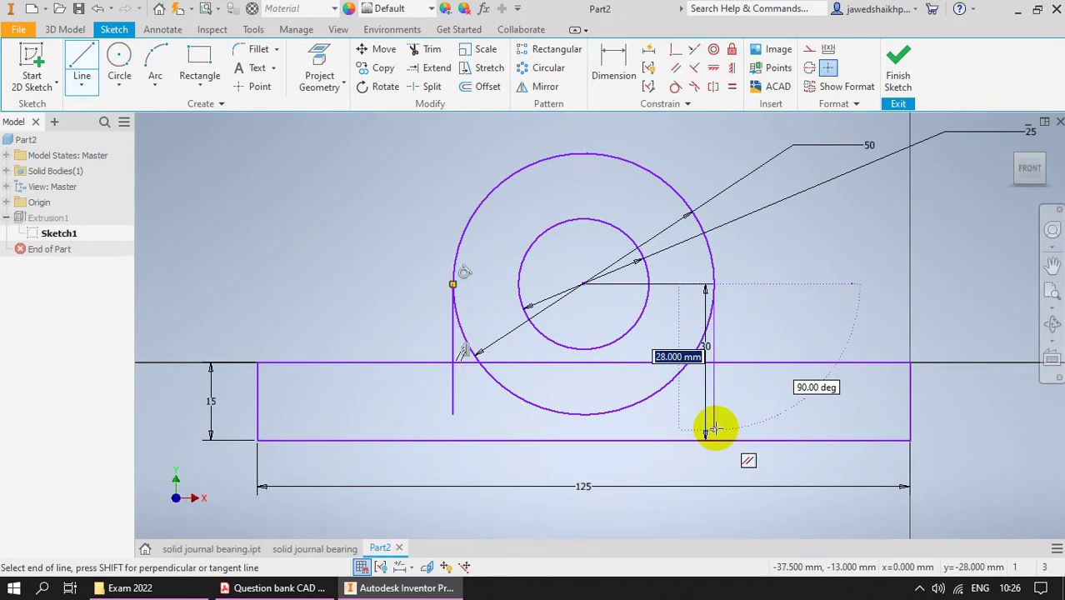
key(Escape)
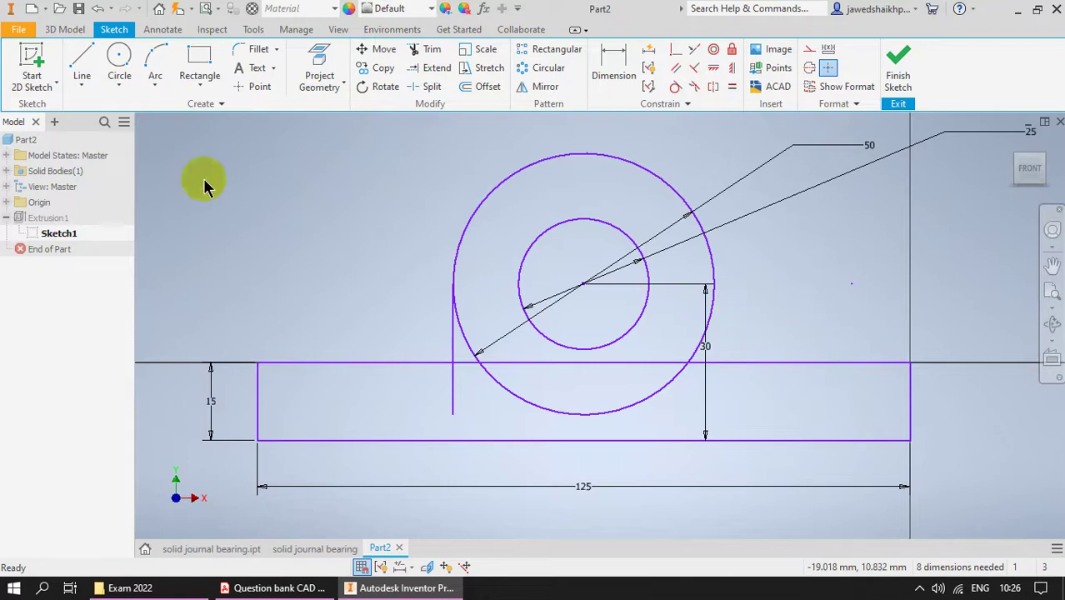
click(91, 62)
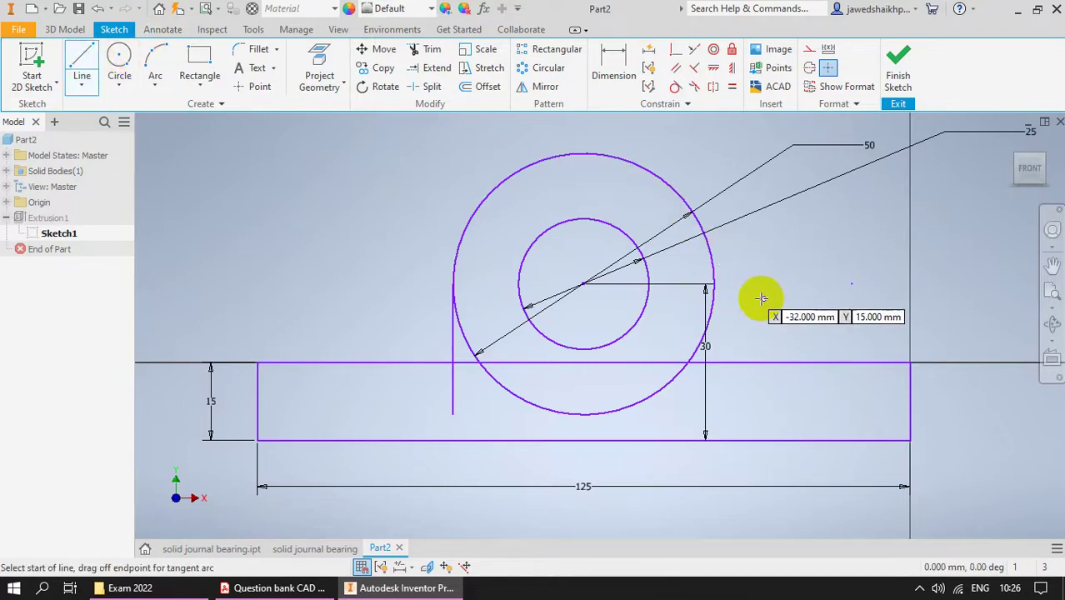
scroll(754, 293, up, 5)
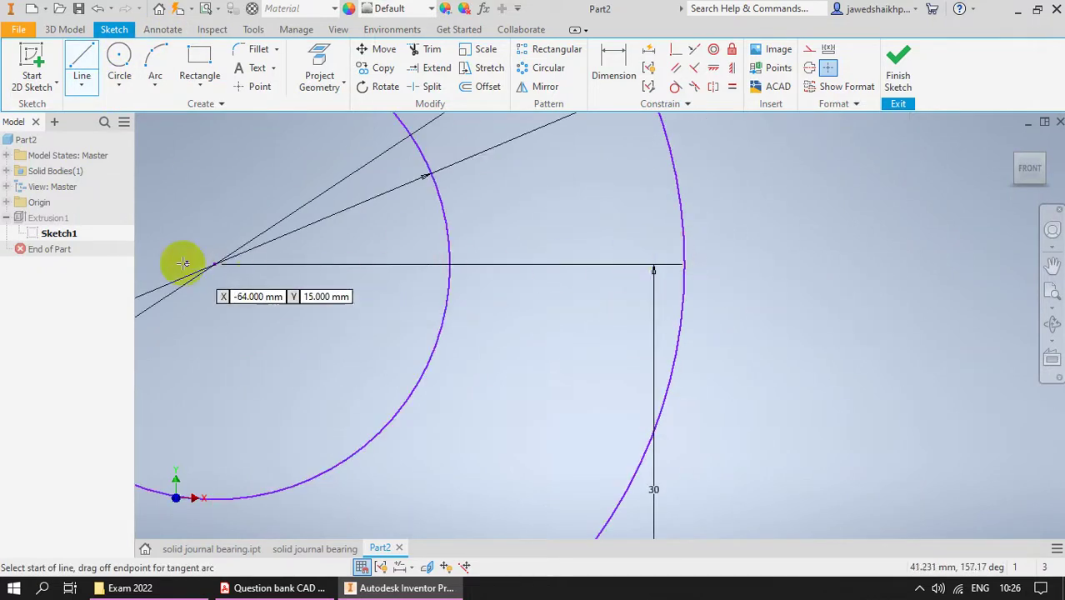
click(685, 265)
scroll(697, 317, down, 4)
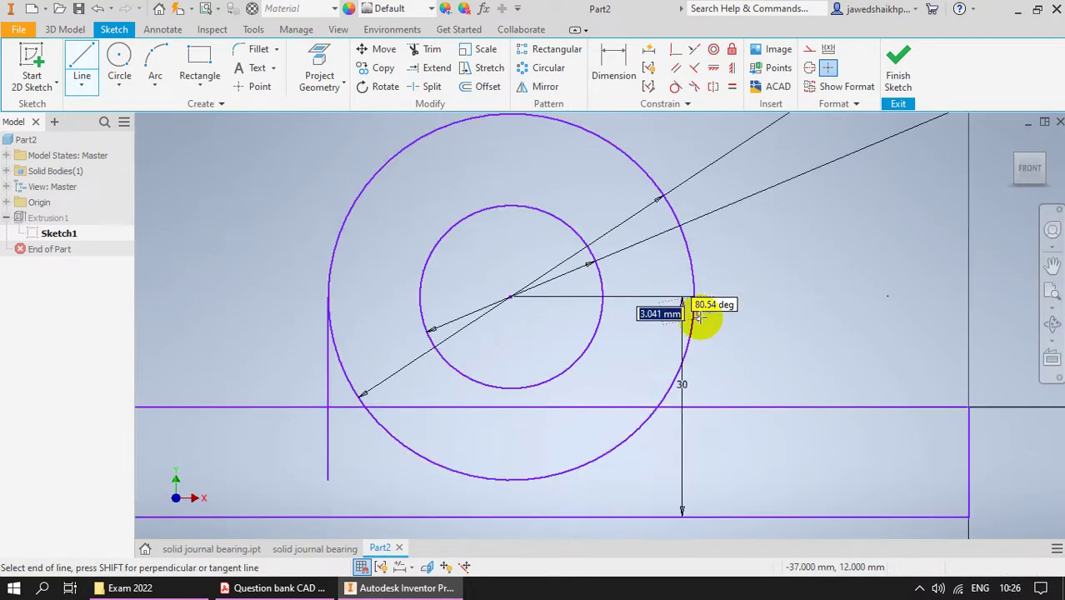
scroll(700, 316, down, 3)
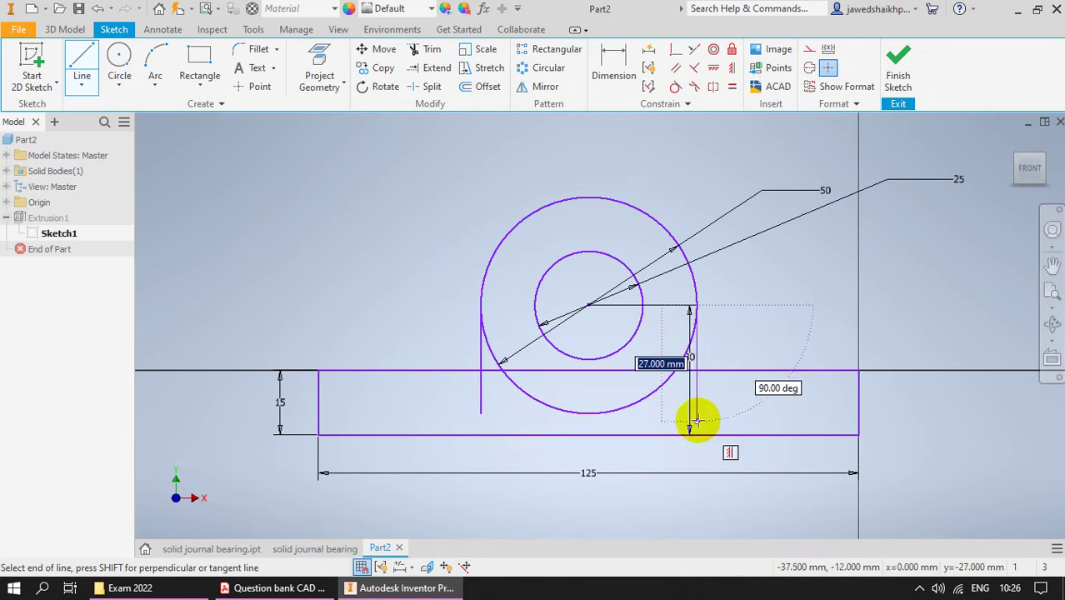
click(697, 421)
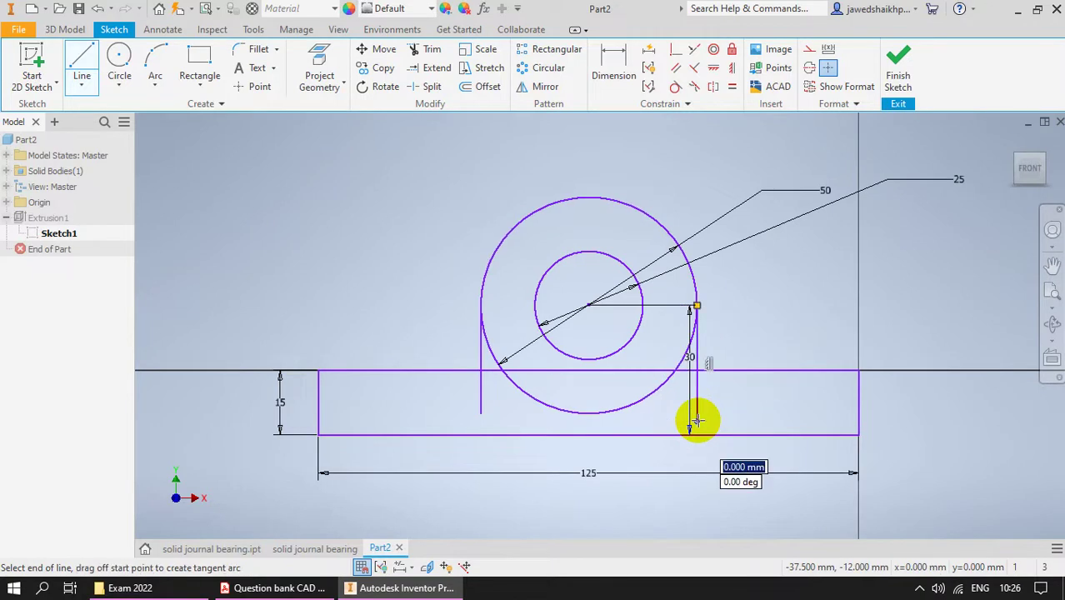
key(Escape)
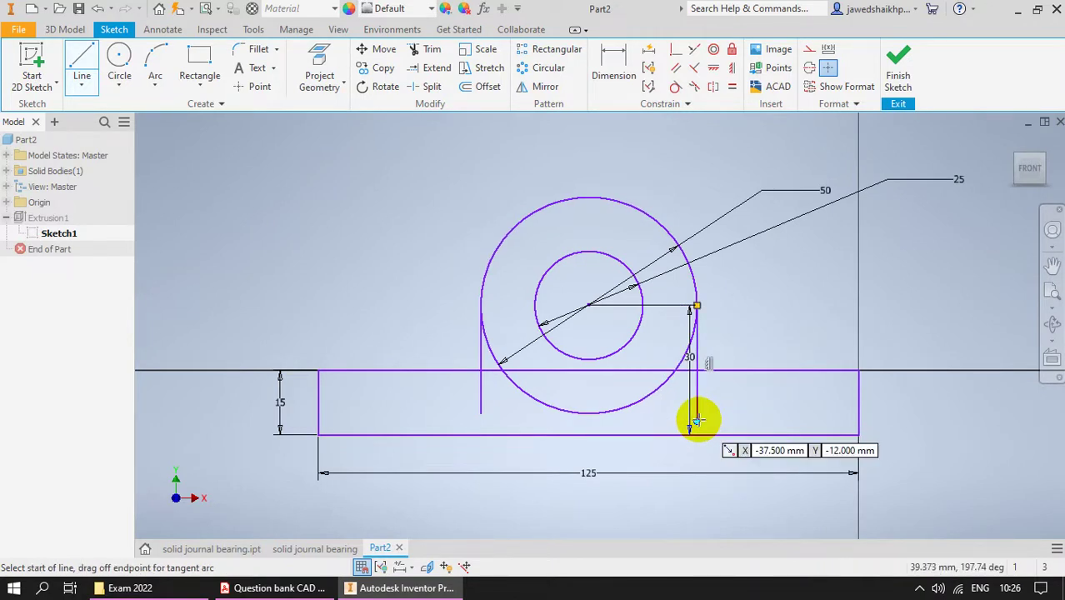
scroll(683, 408, up, 3)
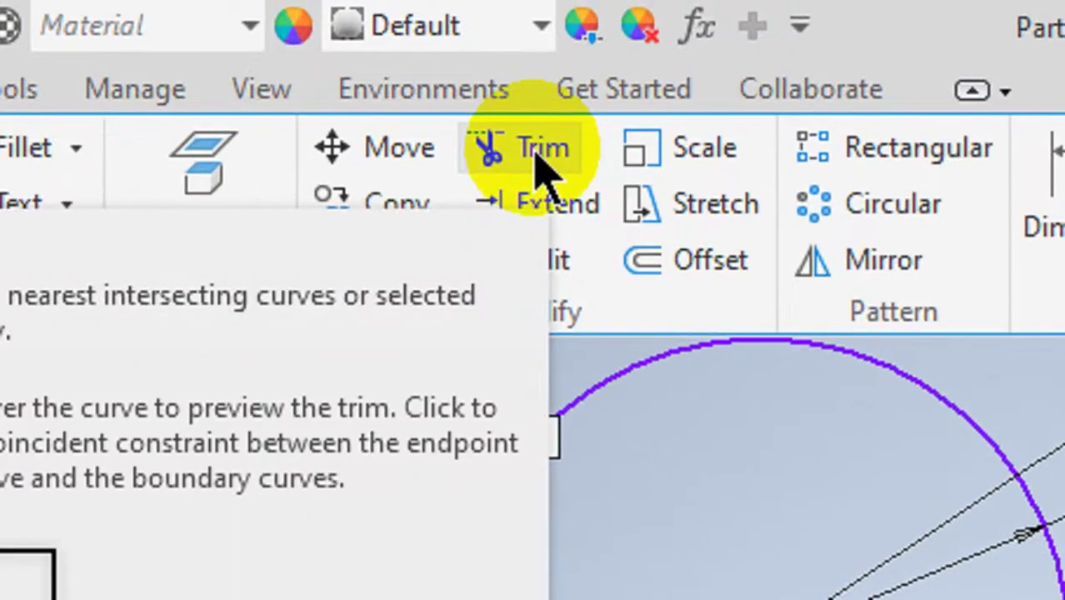
Trim the outer circle's lower arc and the line stubs inside the base rectangle
click(541, 148)
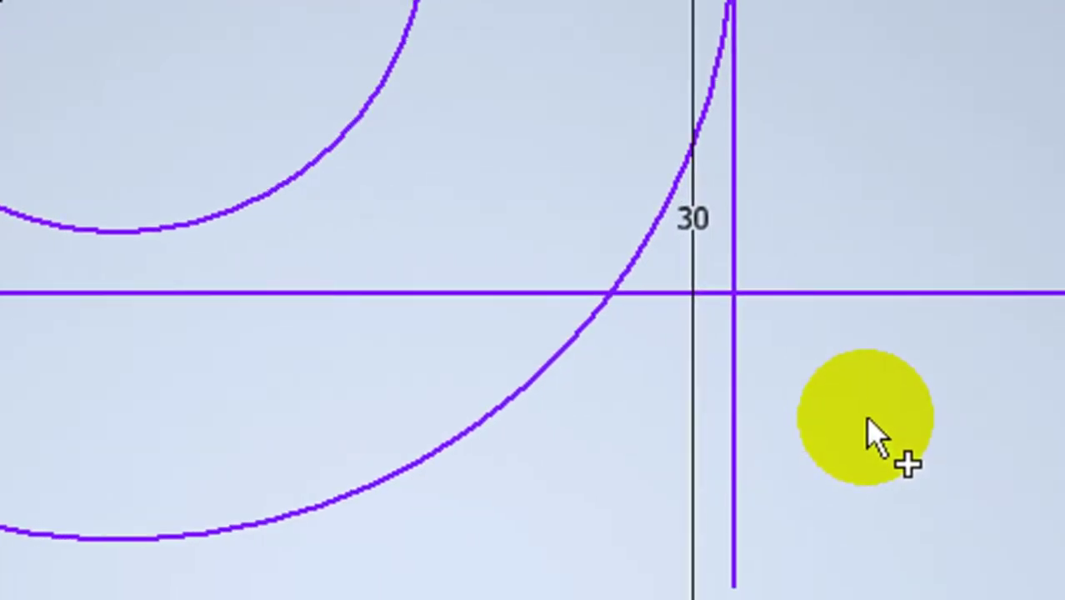
mouse_move(847, 414)
mouse_down()
mouse_move(645, 429)
mouse_move(495, 299)
mouse_move(500, 243)
mouse_move(451, 245)
mouse_up()
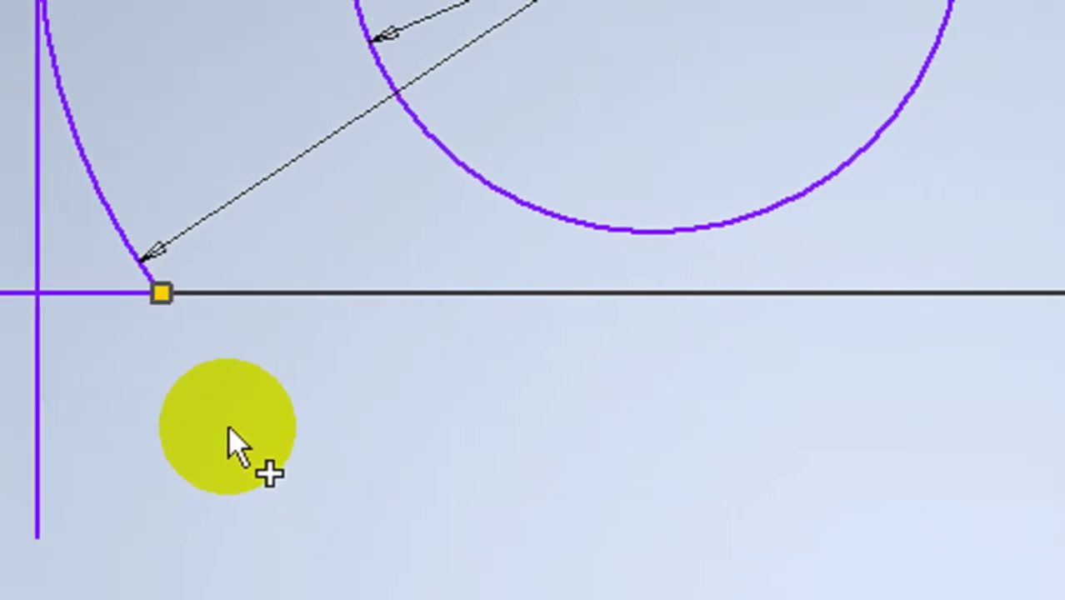
mouse_move(229, 430)
mouse_down()
mouse_move(291, 295)
mouse_move(286, 237)
mouse_move(219, 173)
mouse_move(89, 228)
mouse_up()
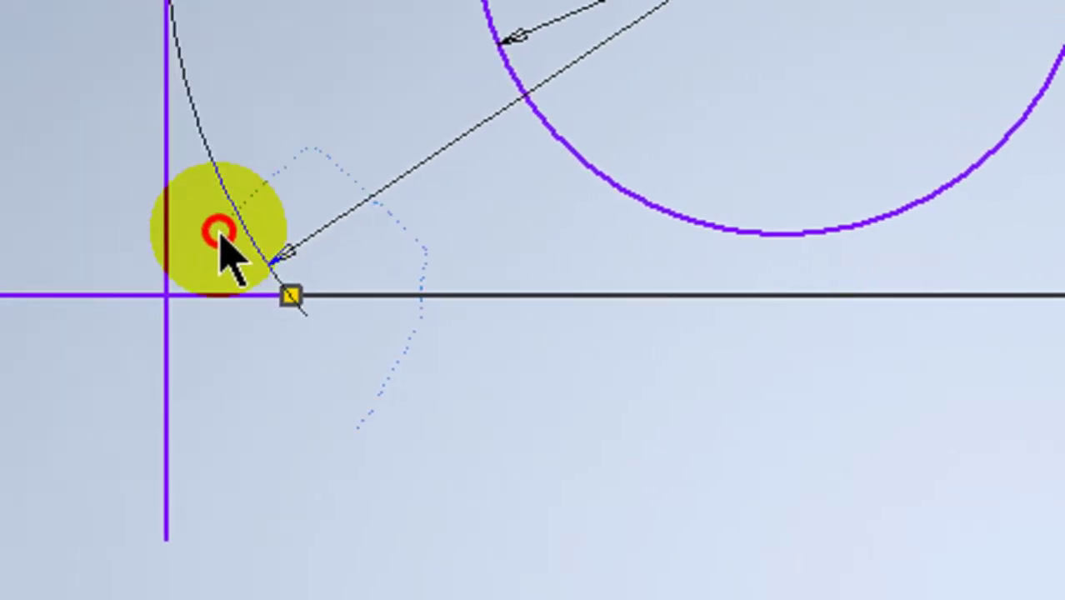
mouse_move(220, 242)
mouse_down()
mouse_move(149, 357)
mouse_move(221, 304)
mouse_up()
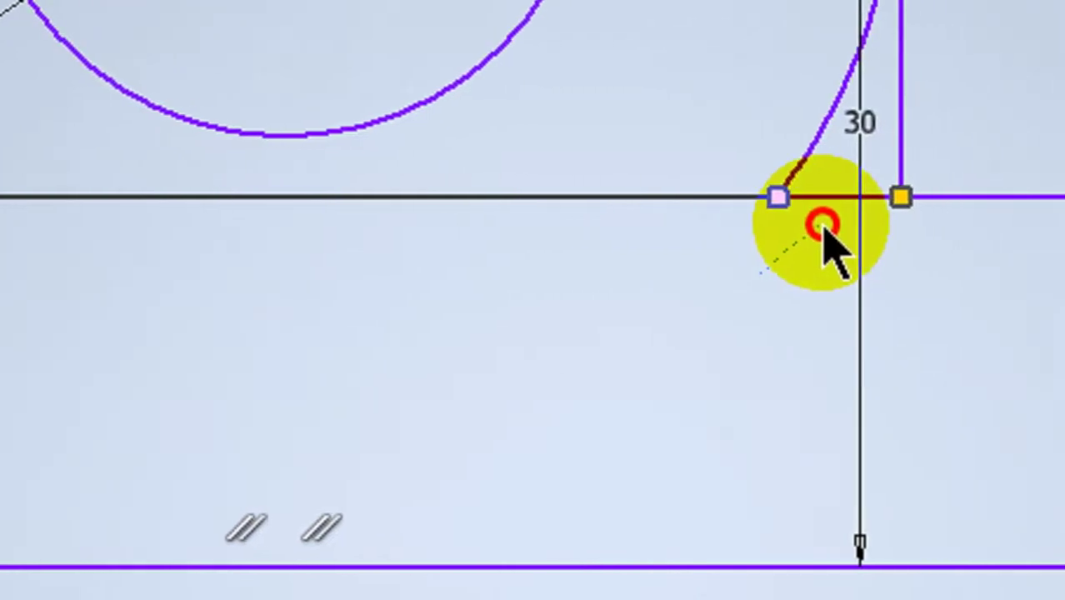
mouse_move(820, 225)
mouse_down()
mouse_move(760, 82)
mouse_move(748, 363)
mouse_up()
key(Escape)
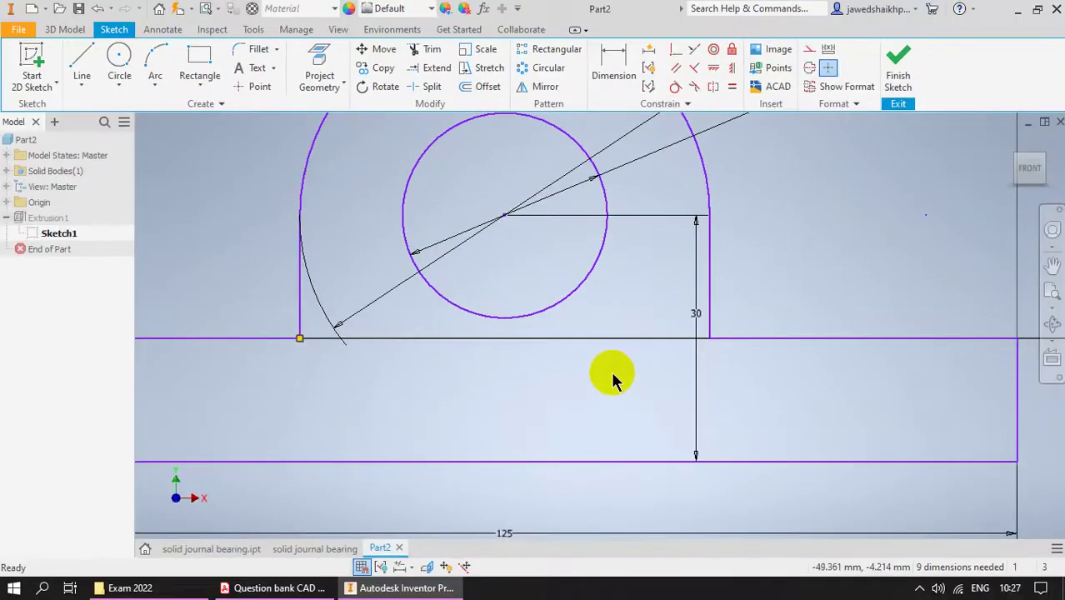
scroll(560, 412, down, 3)
scroll(623, 385, up, 3)
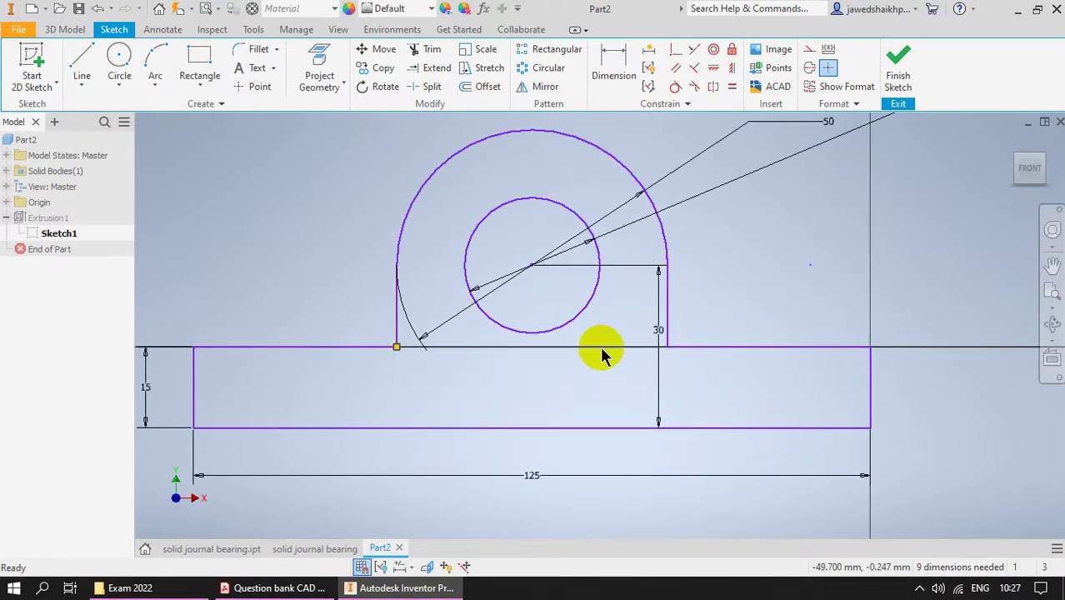
scroll(600, 360, down, 2)
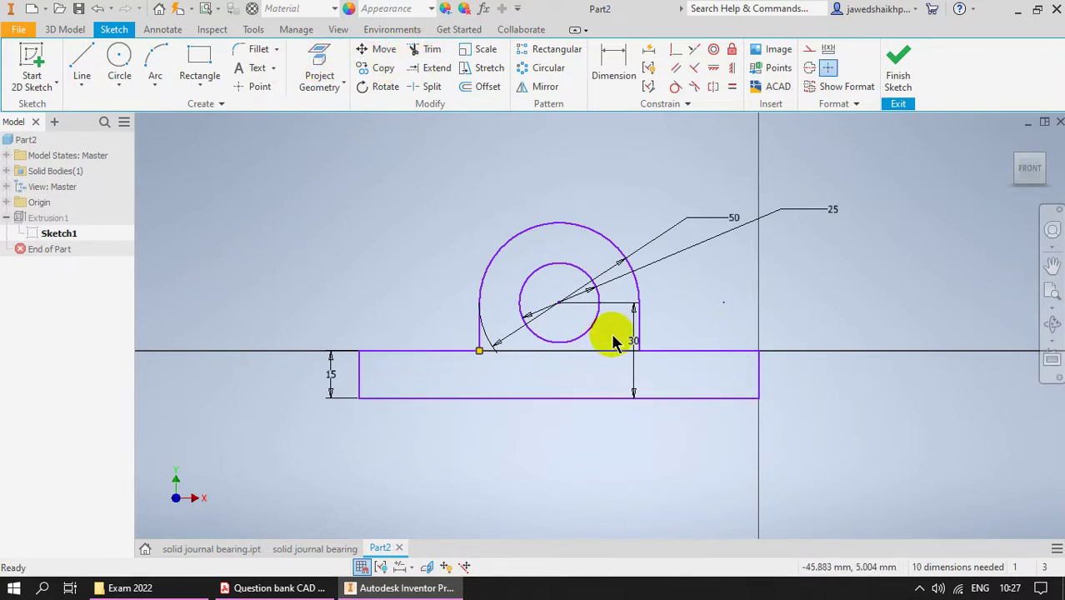
click(430, 51)
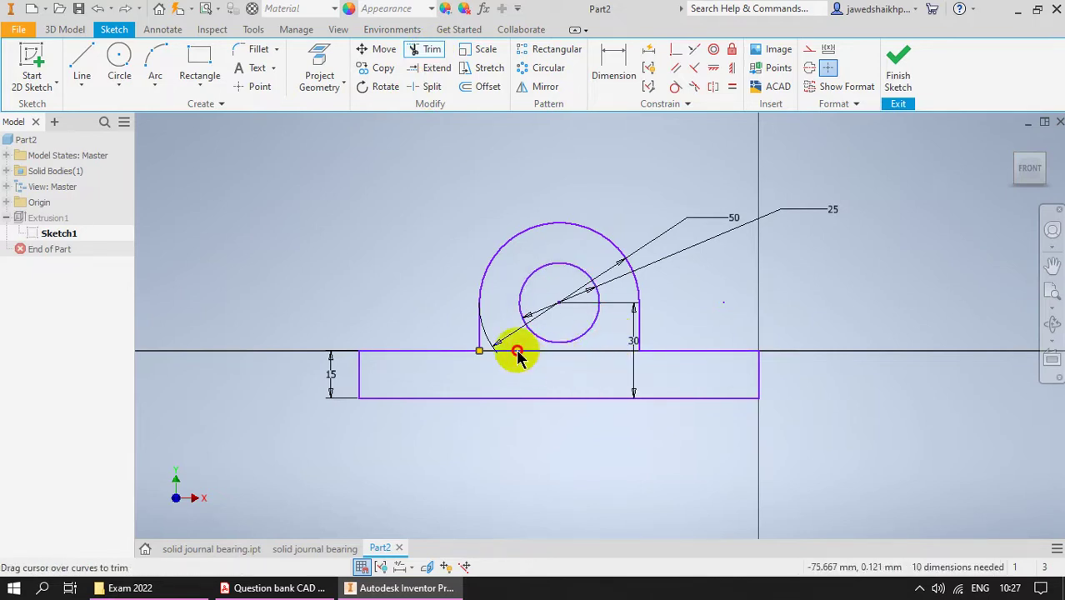
scroll(550, 365, down, 2)
Finish Sketch1 and accept the update despite the Extrusion1 error
scroll(407, 349, down, 2)
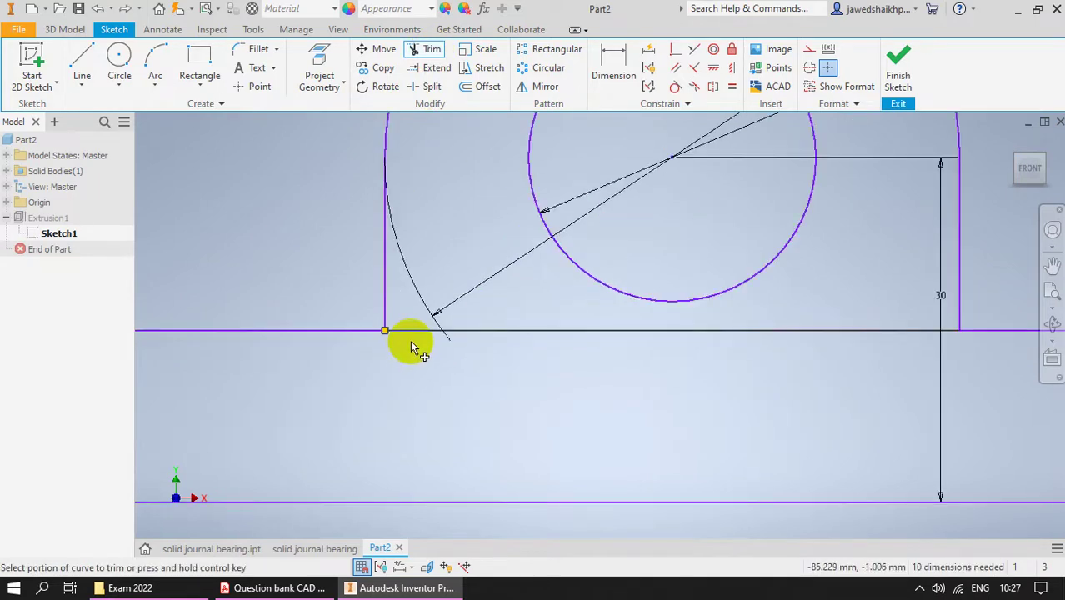
scroll(583, 399, up, 3)
scroll(624, 425, up, 2)
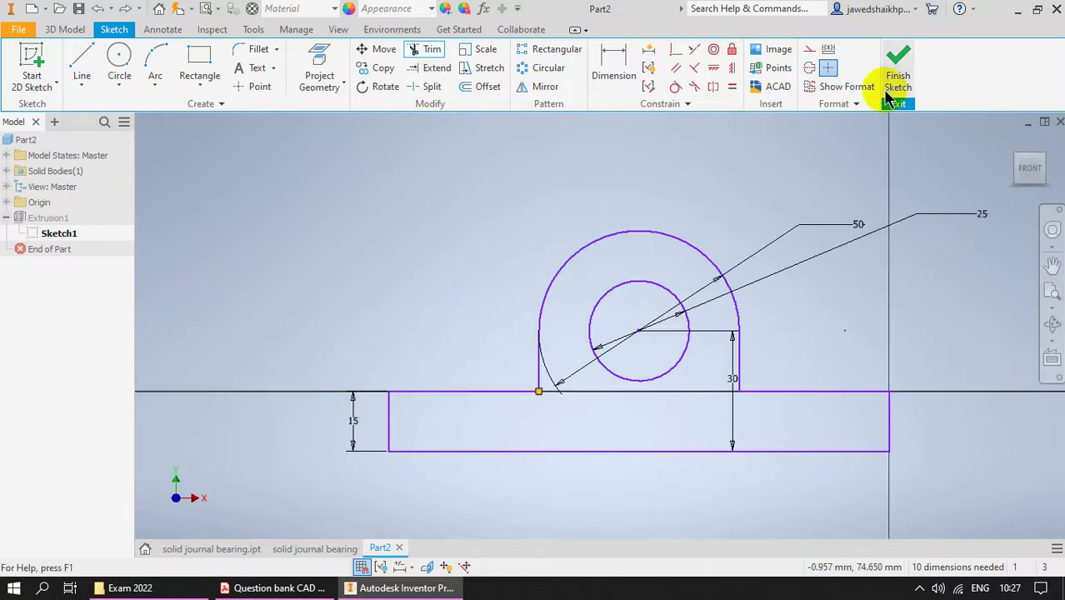
click(898, 62)
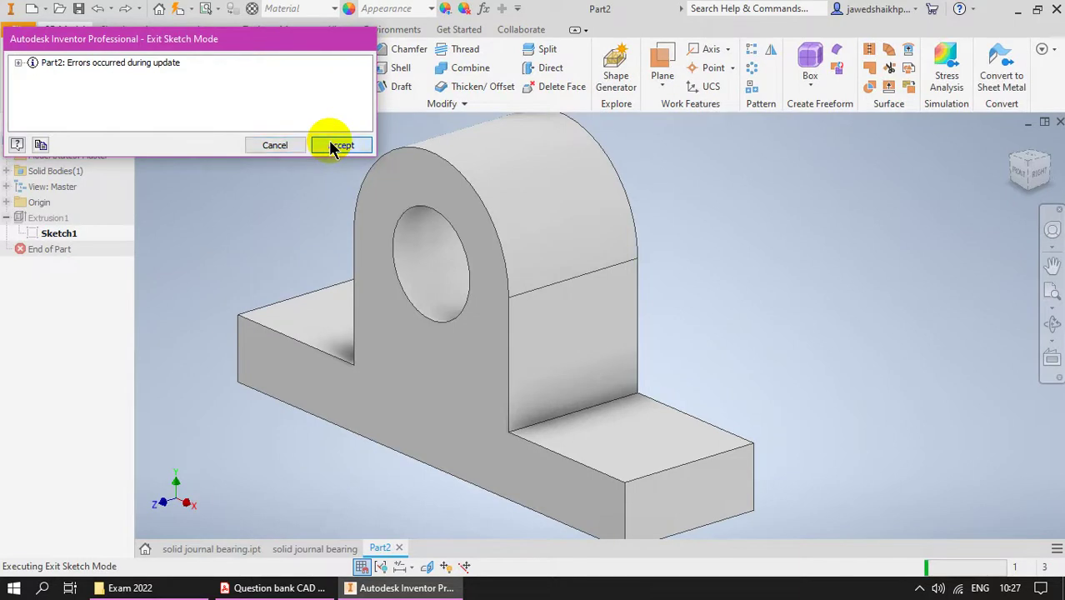
click(338, 145)
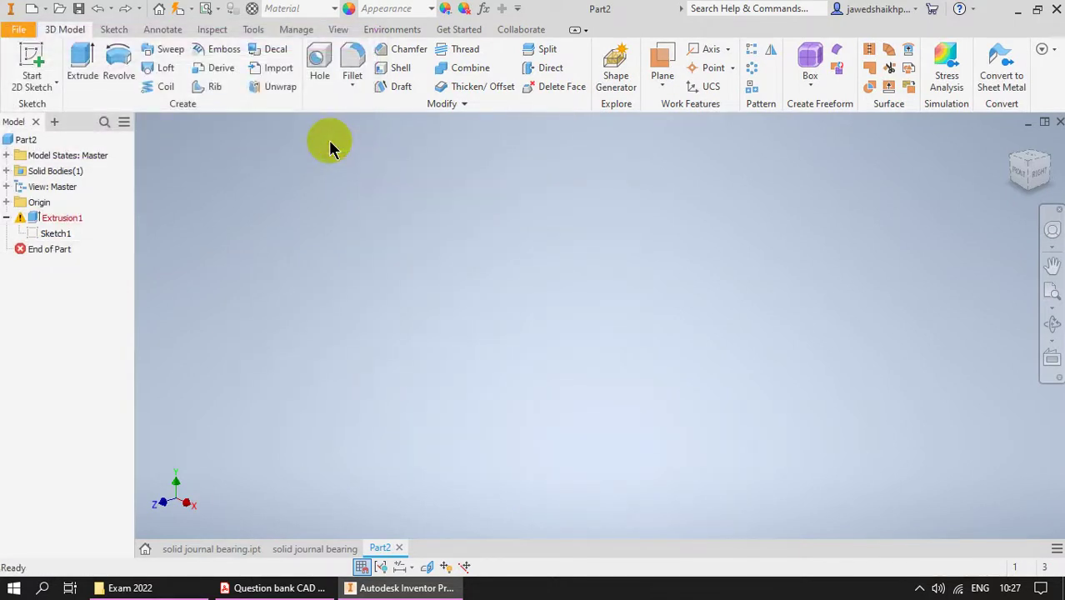
Delete the failed Extrusion1 feature from the model browser
right_click(35, 219)
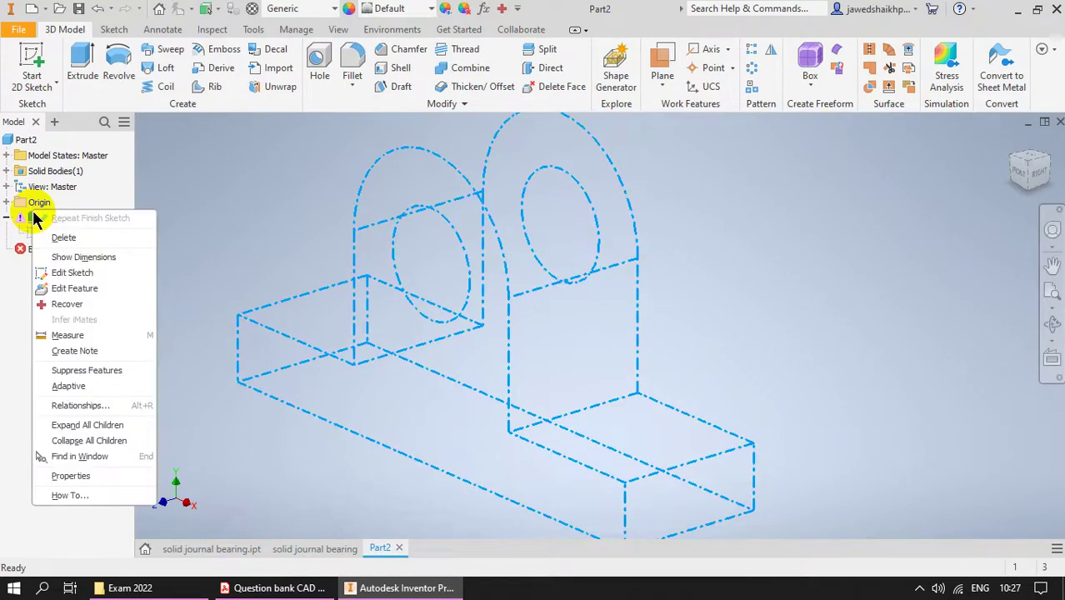
click(67, 238)
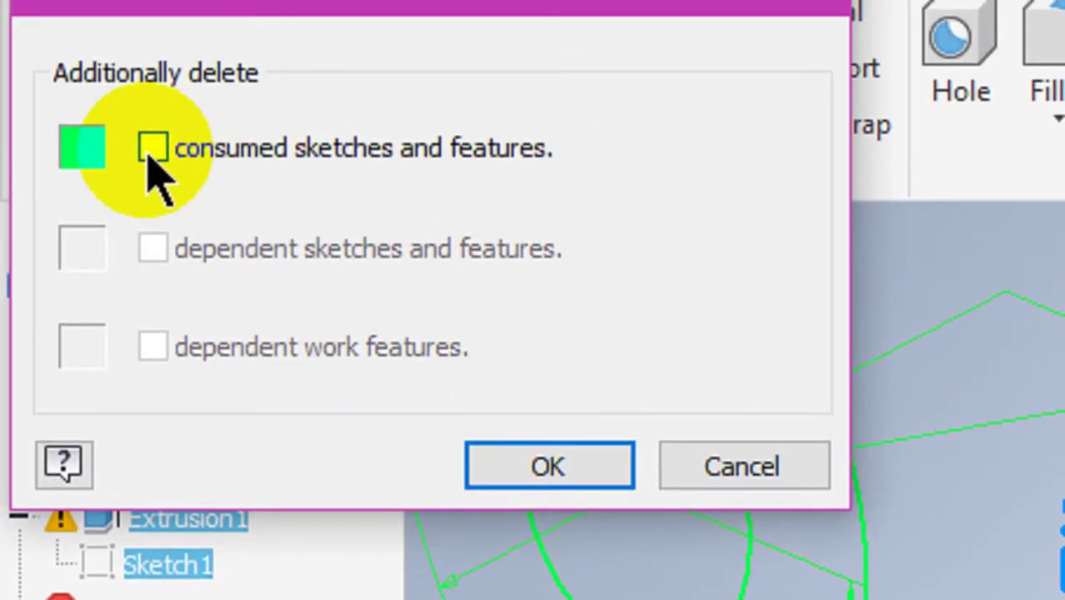
click(554, 469)
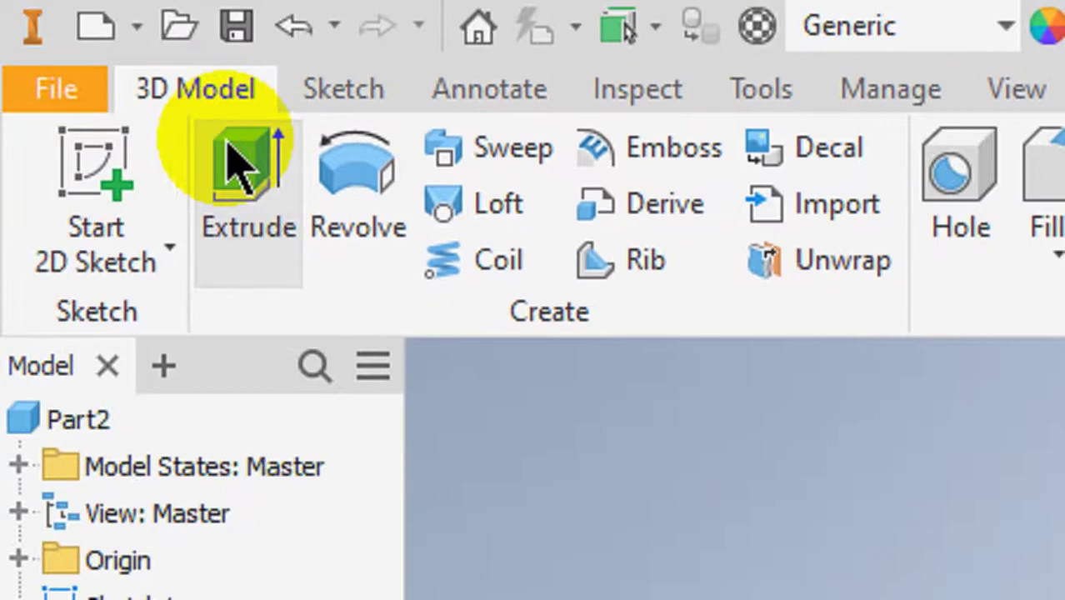
Extrude the bearing profile 35 mm and bring up the reference drawing PDF
click(241, 167)
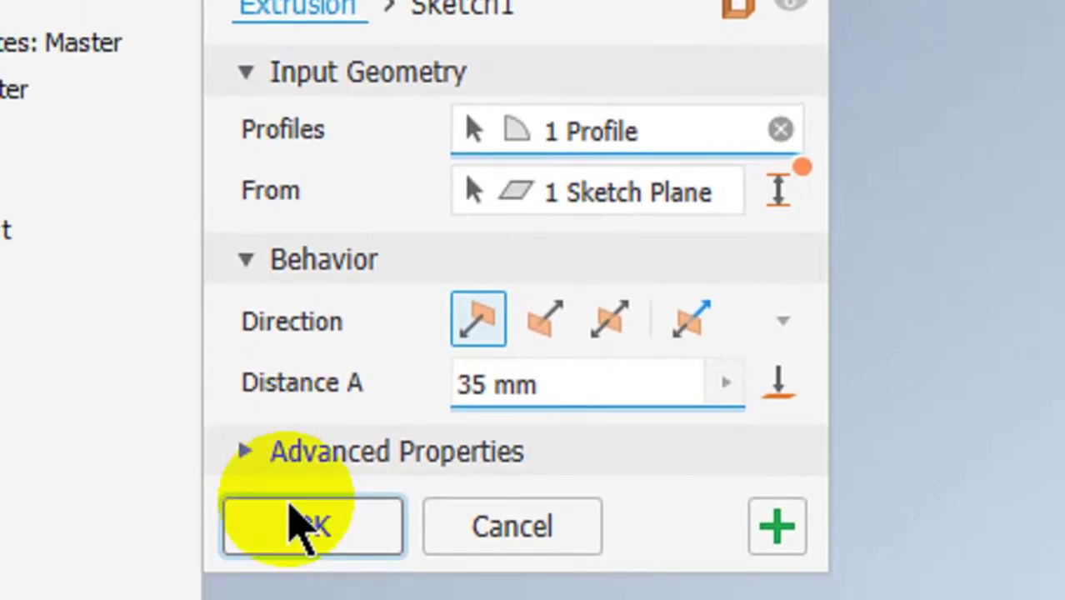
click(304, 525)
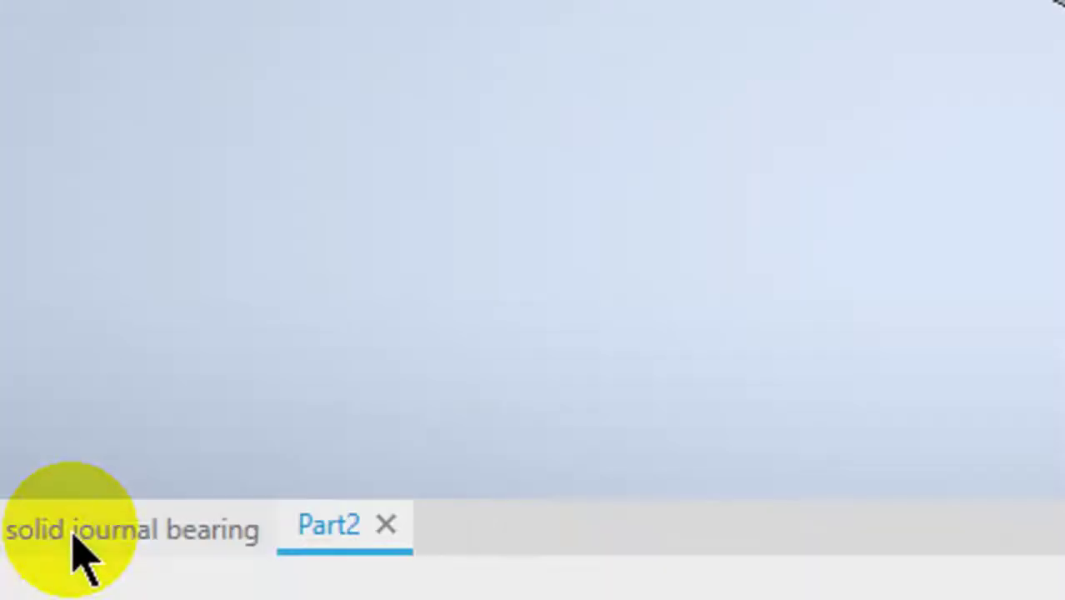
click(209, 559)
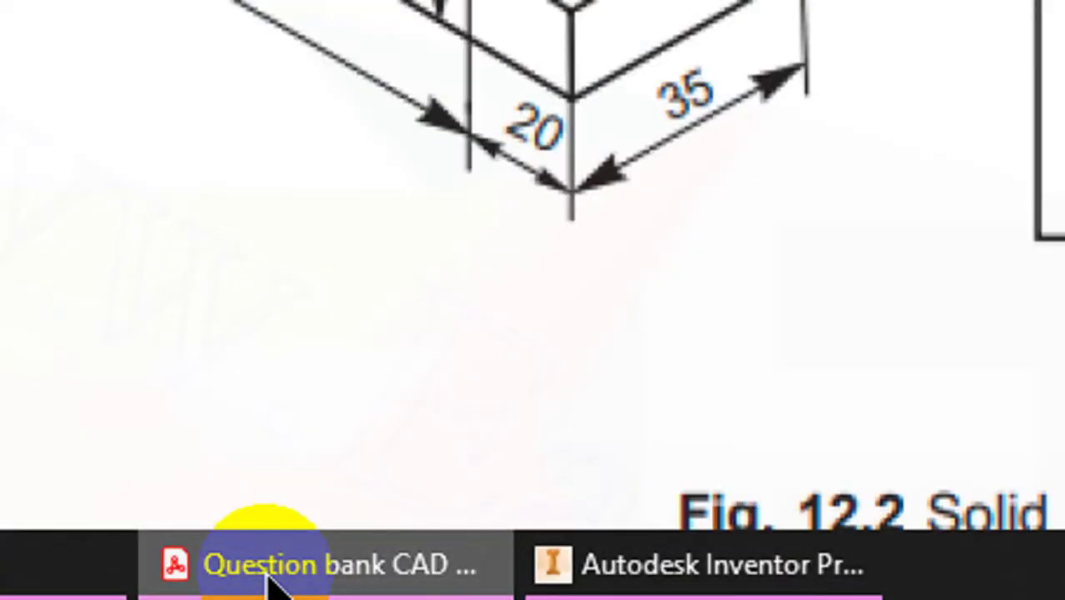
Fillet both inner edges where the boss meets the base with a 5 mm radius
click(275, 579)
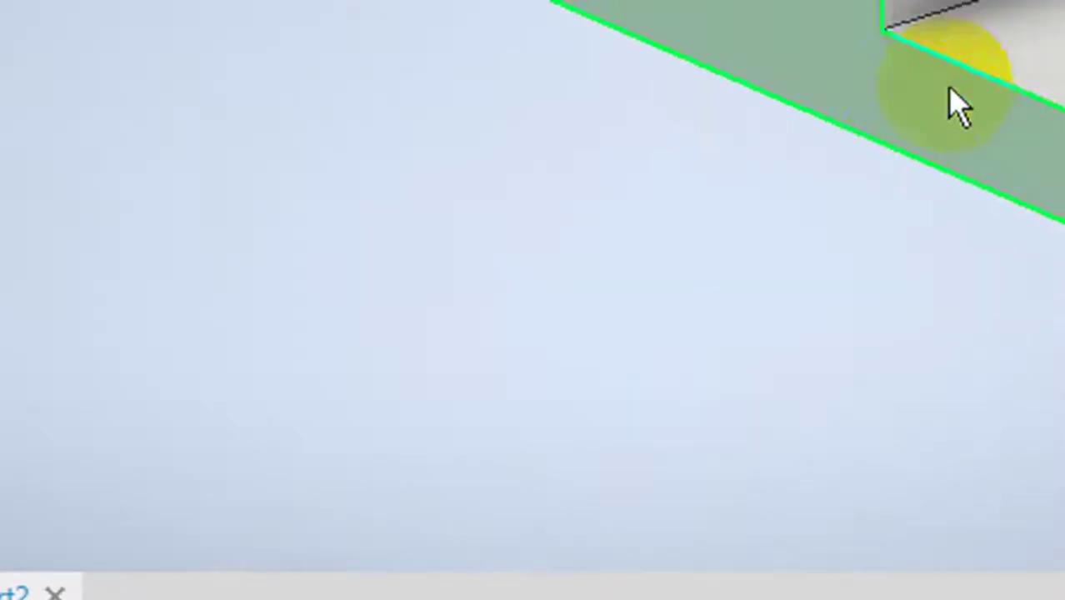
scroll(900, 124, down, 2)
scroll(807, 173, up, 5)
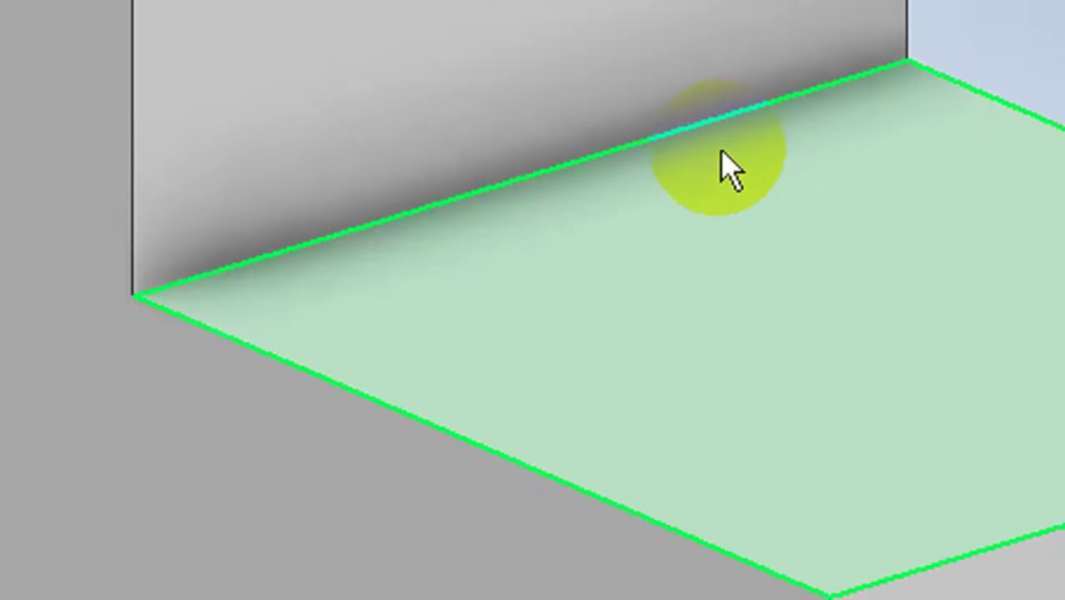
click(691, 157)
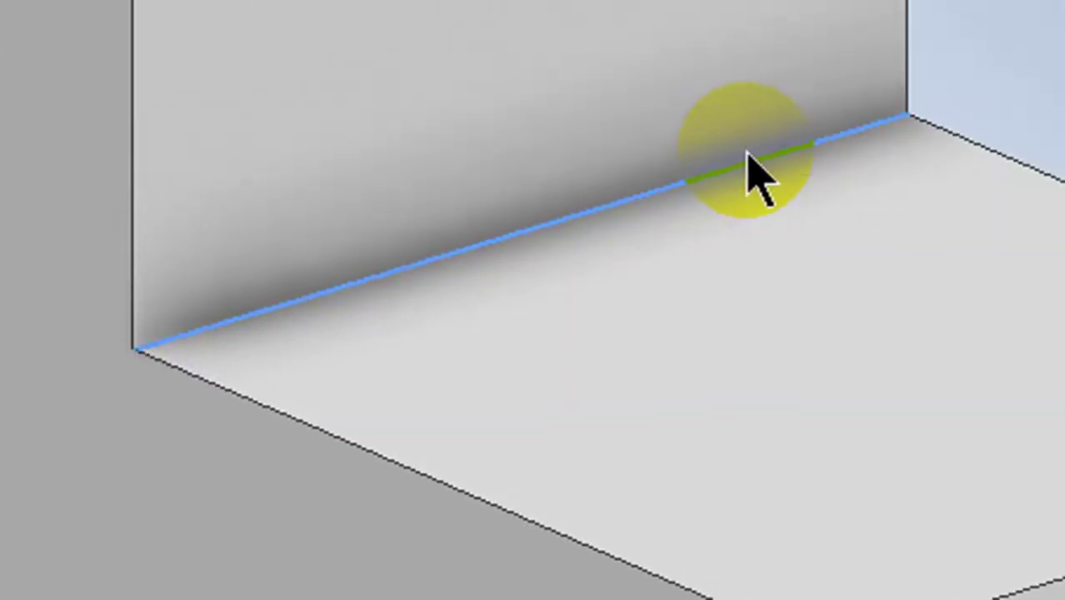
key(f)
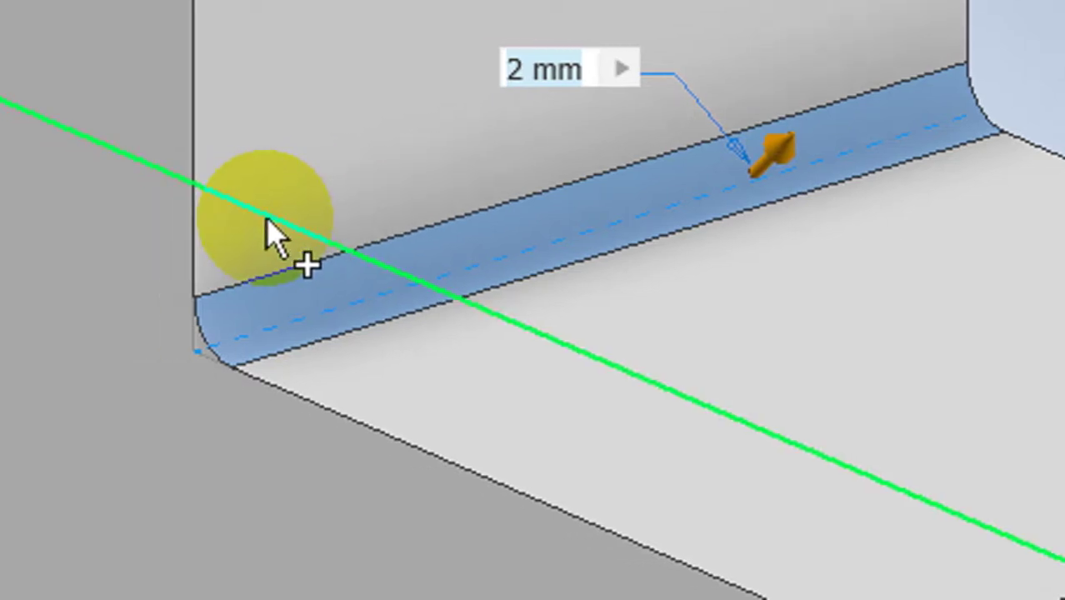
text(5)
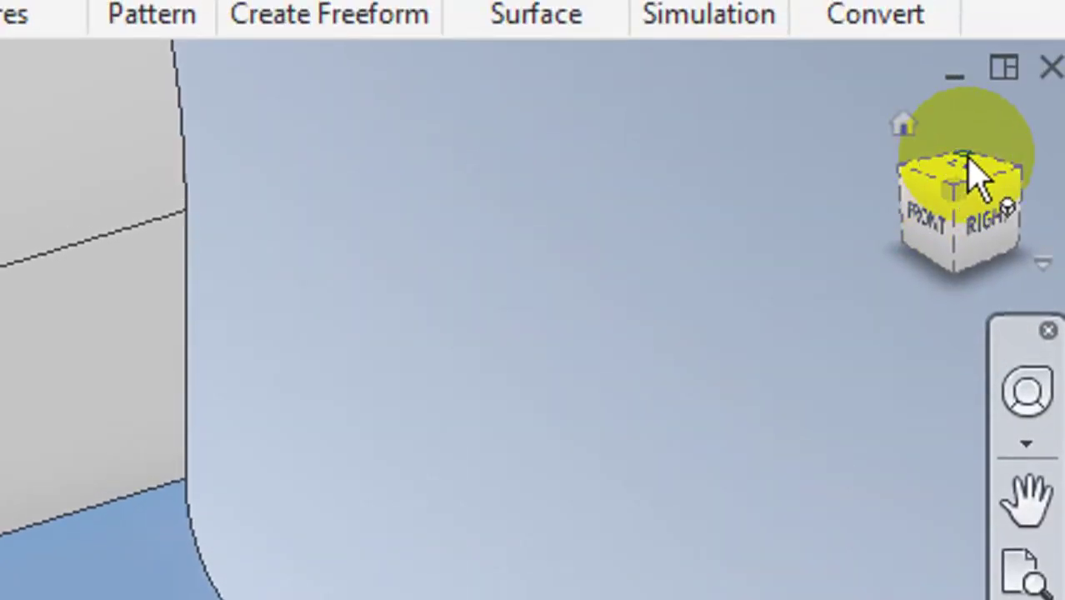
click(978, 175)
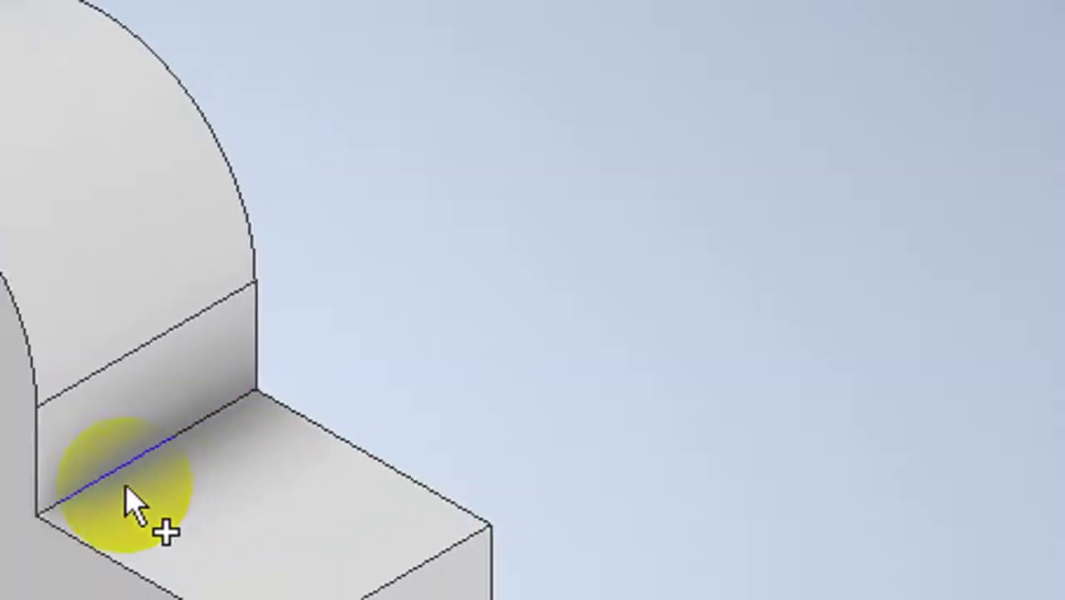
click(251, 456)
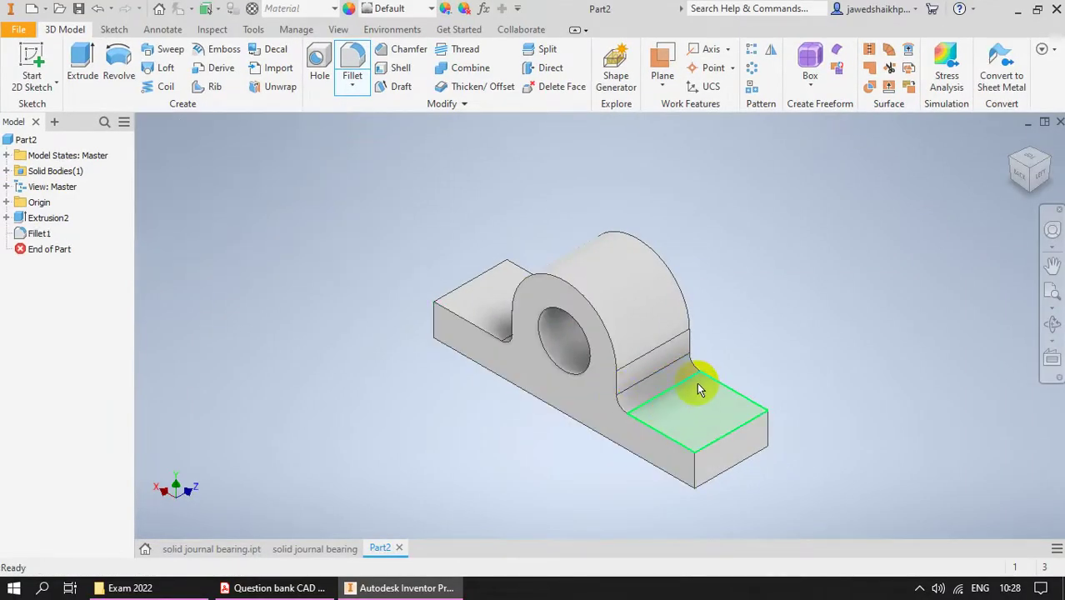
click(283, 588)
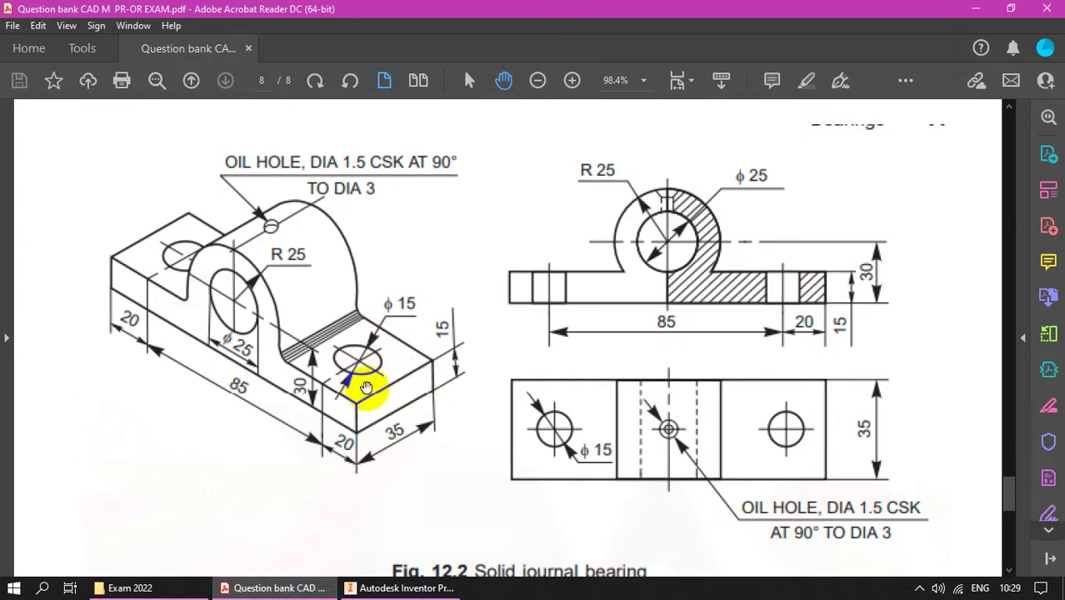
click(325, 588)
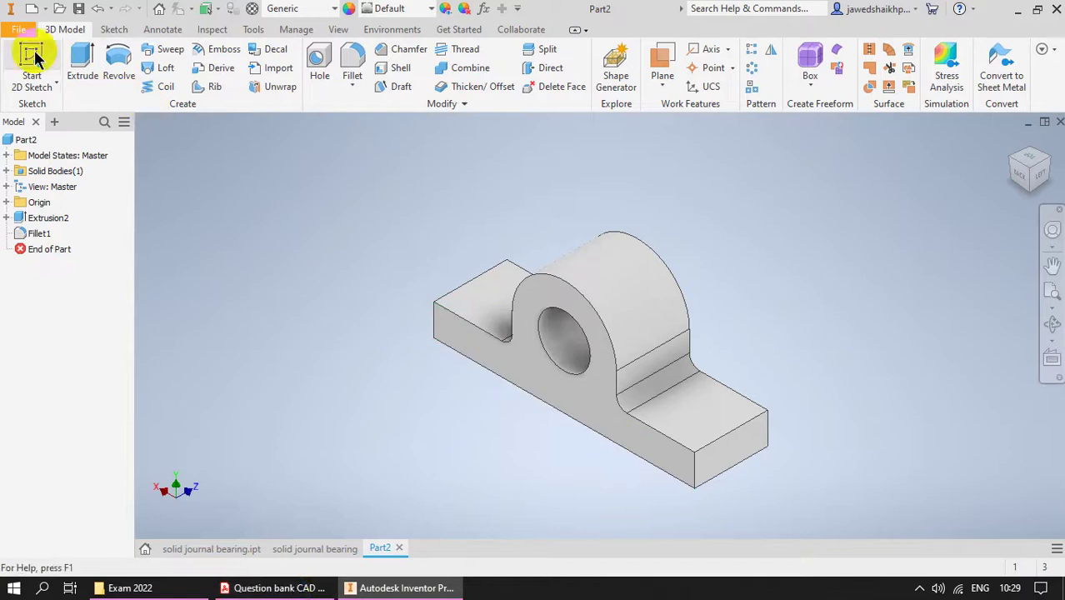
Start a new sketch on the base's top face, oriented with X to the right, with sliced graphics
click(33, 56)
click(687, 429)
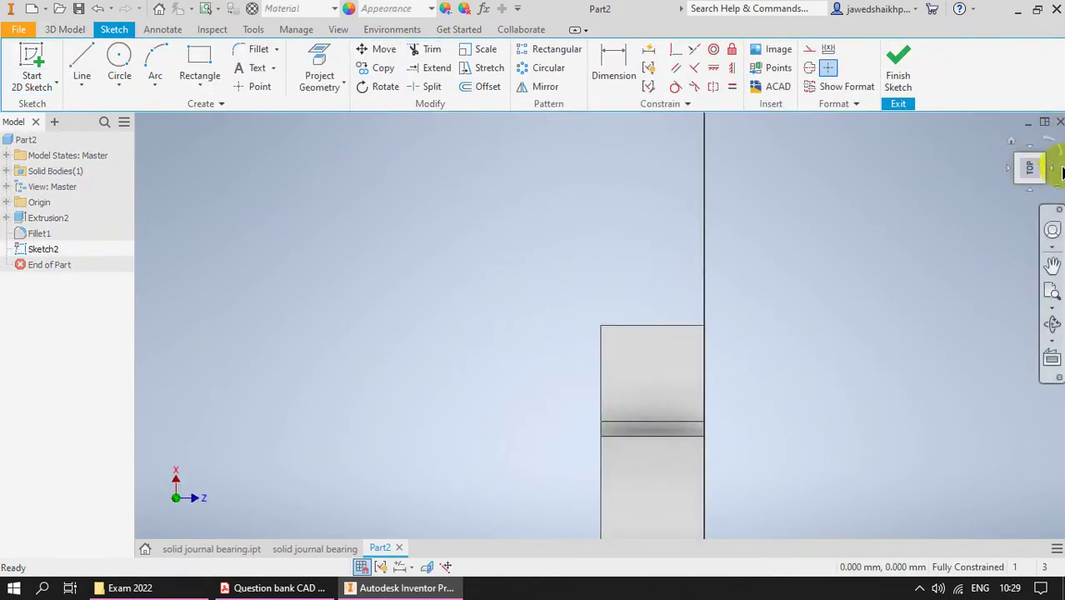
click(1056, 162)
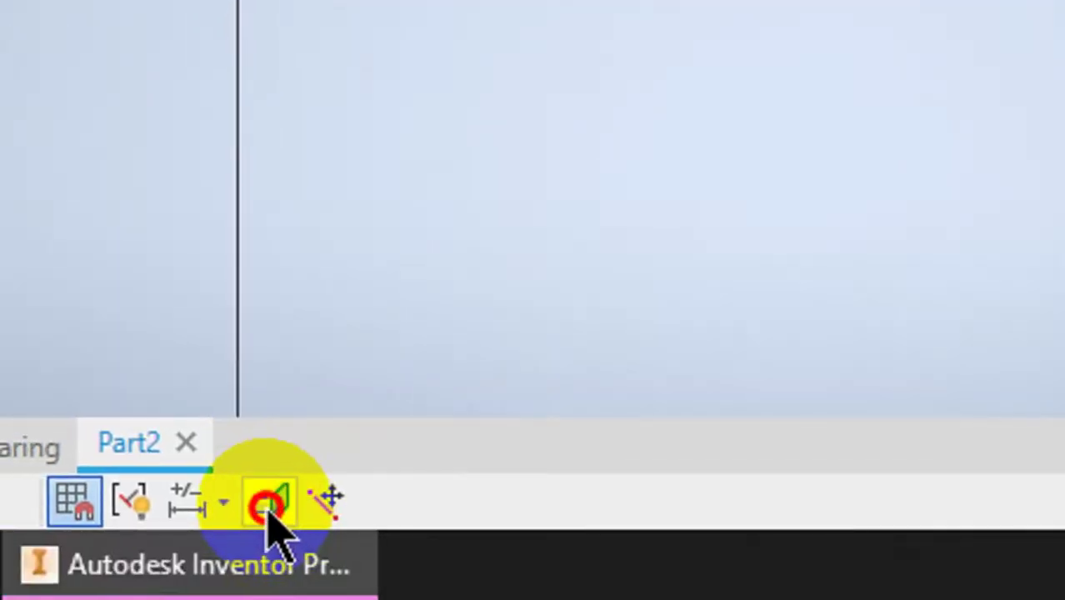
click(265, 508)
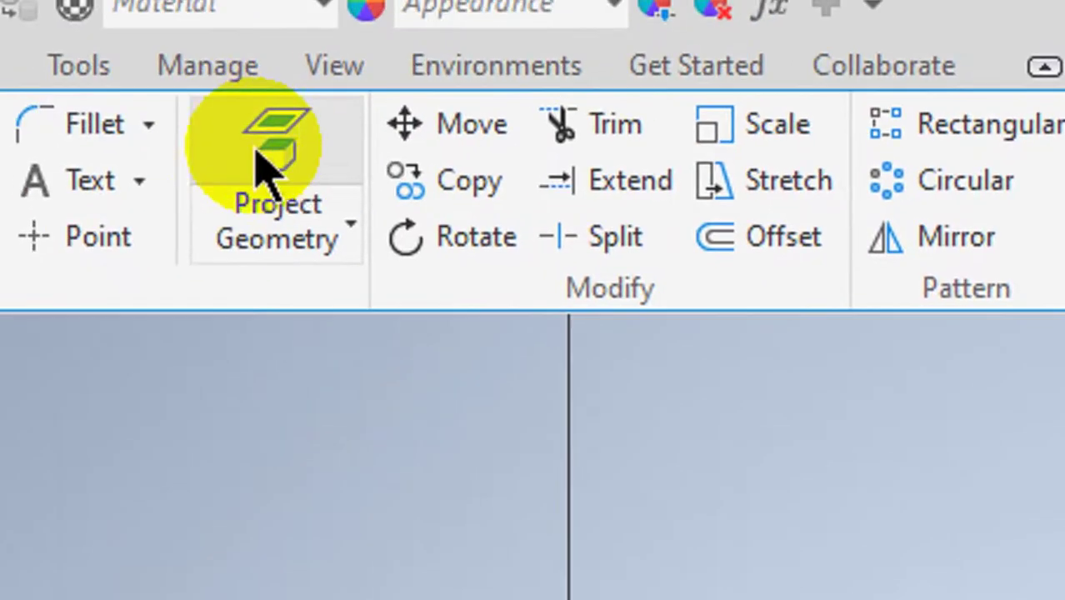
Project the left base face and sliced middle section outlines, then switch to construction geometry
click(274, 154)
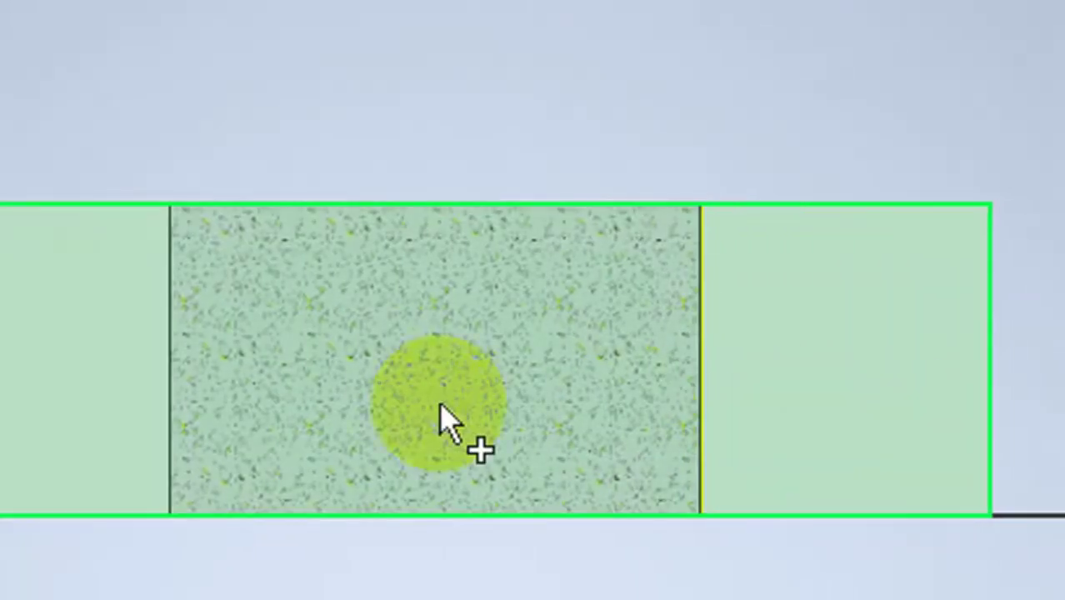
click(56, 358)
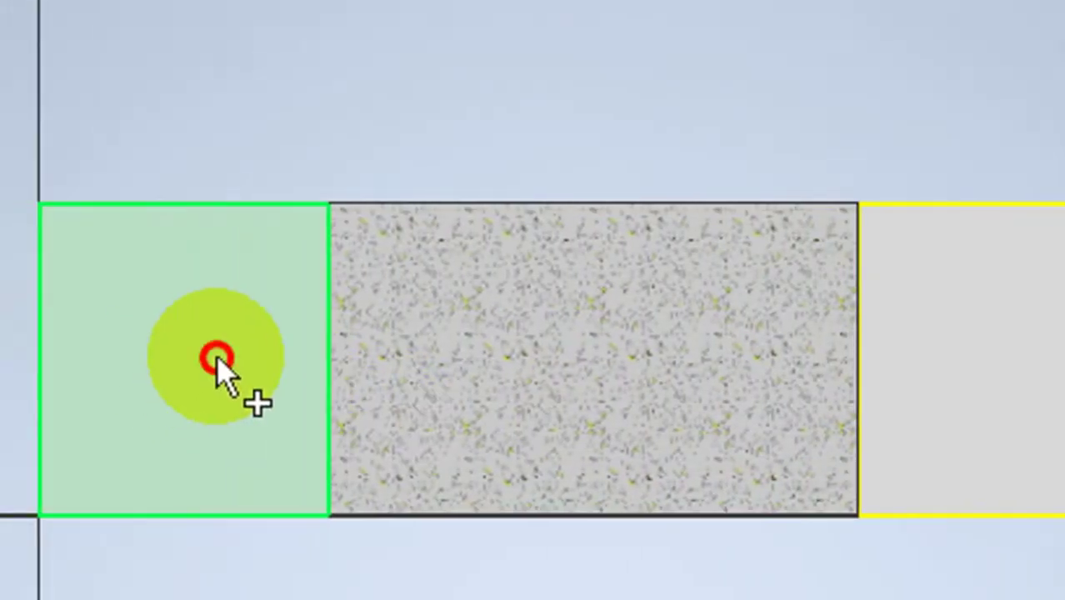
click(284, 385)
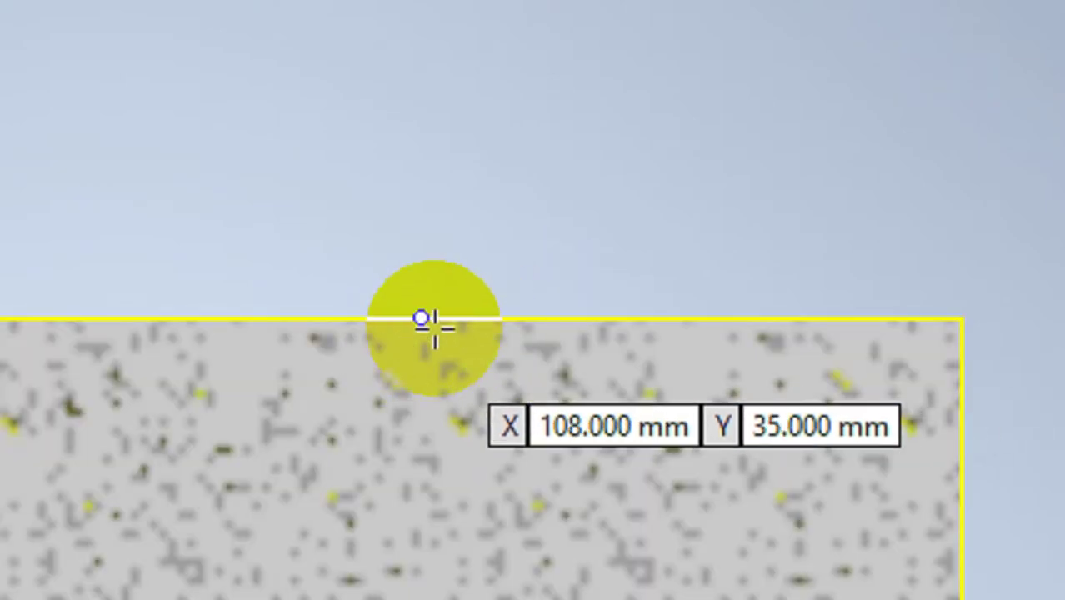
scroll(479, 379, up, 2)
scroll(479, 379, up, 3)
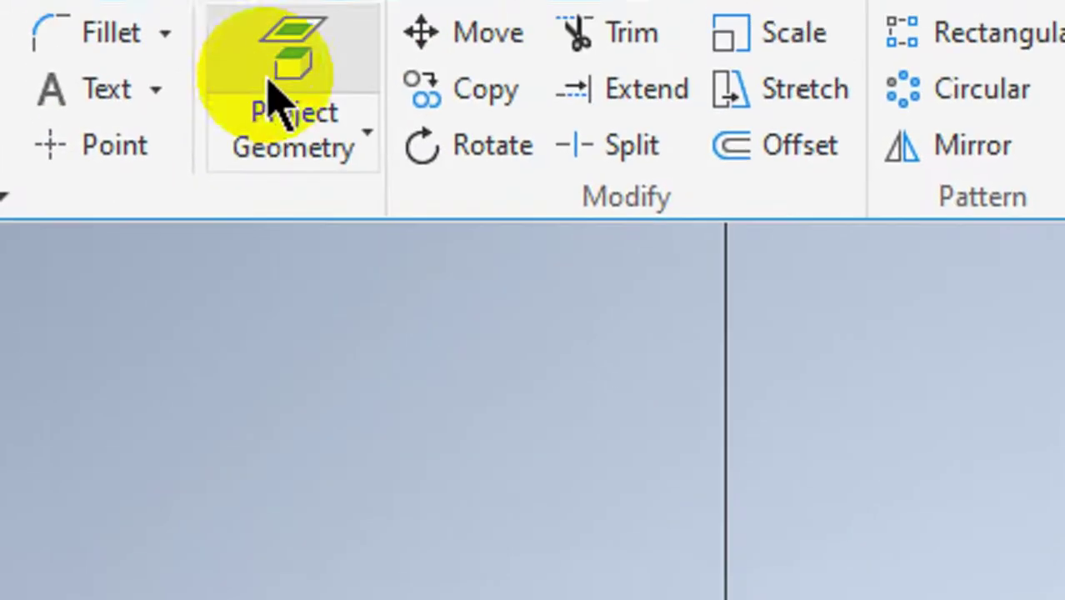
click(273, 100)
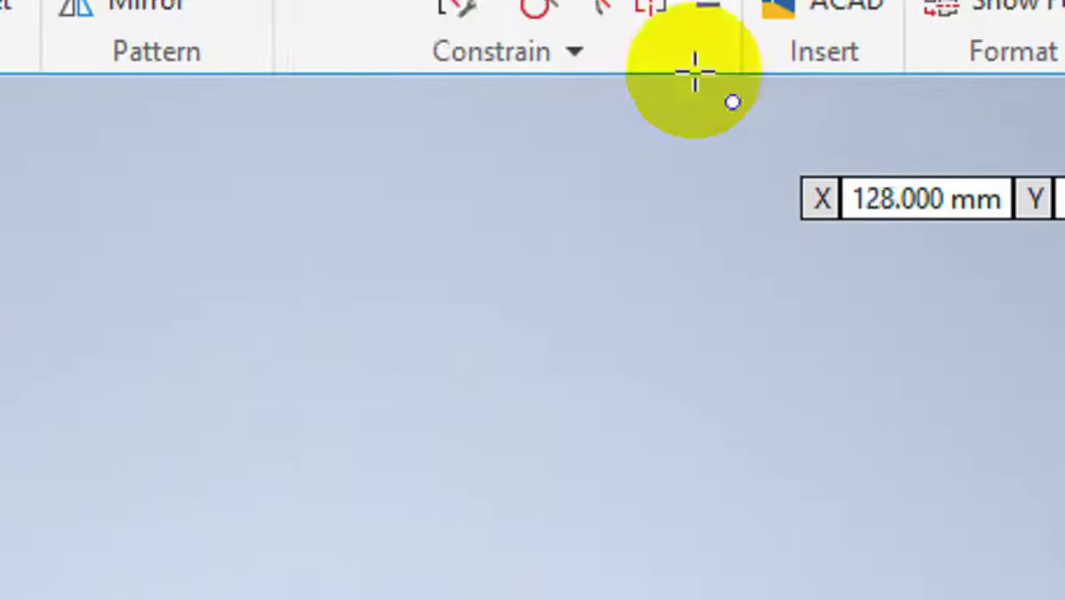
click(904, 57)
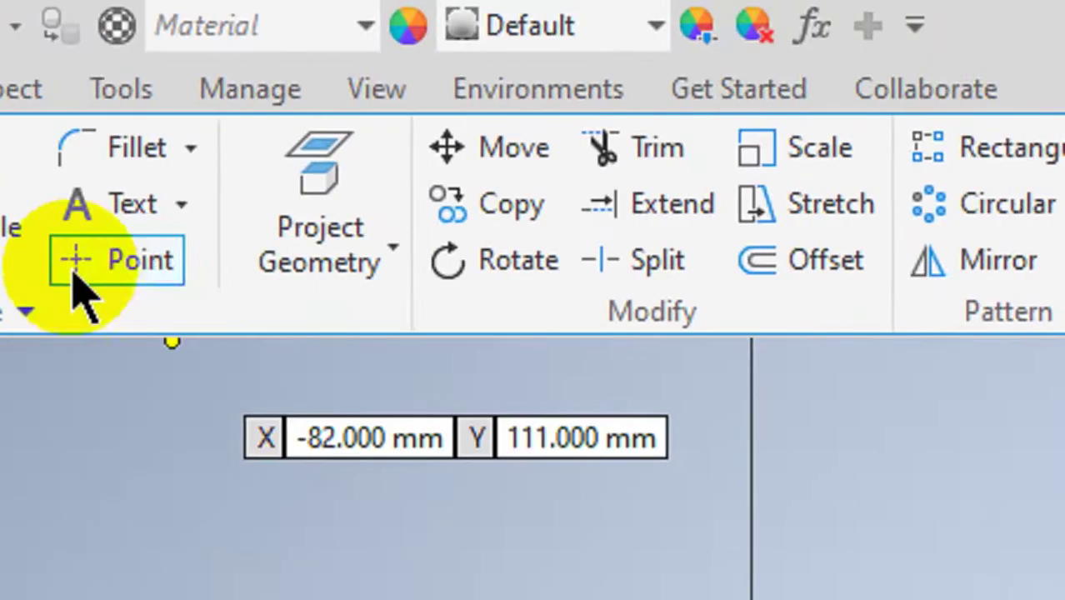
Draw construction lines along the base edges between the end squares and the middle section
click(83, 266)
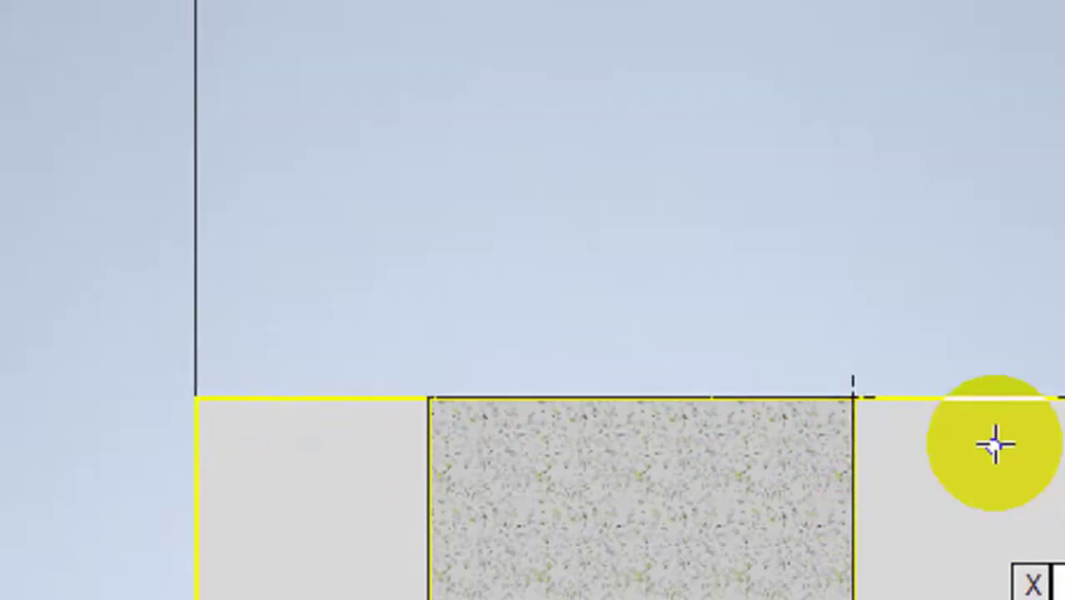
click(798, 447)
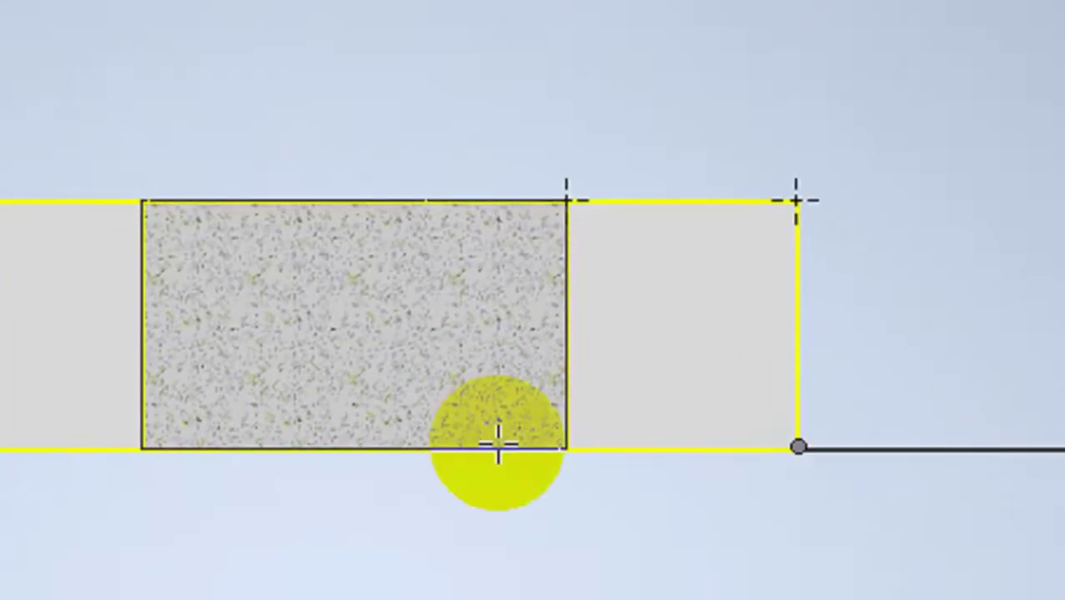
double_click(569, 450)
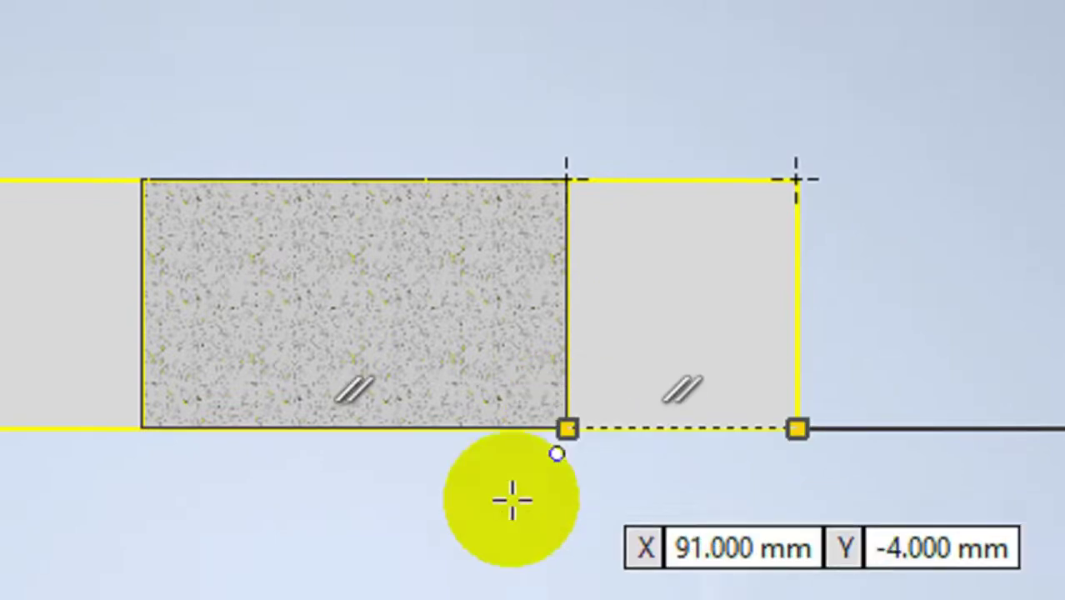
click(267, 325)
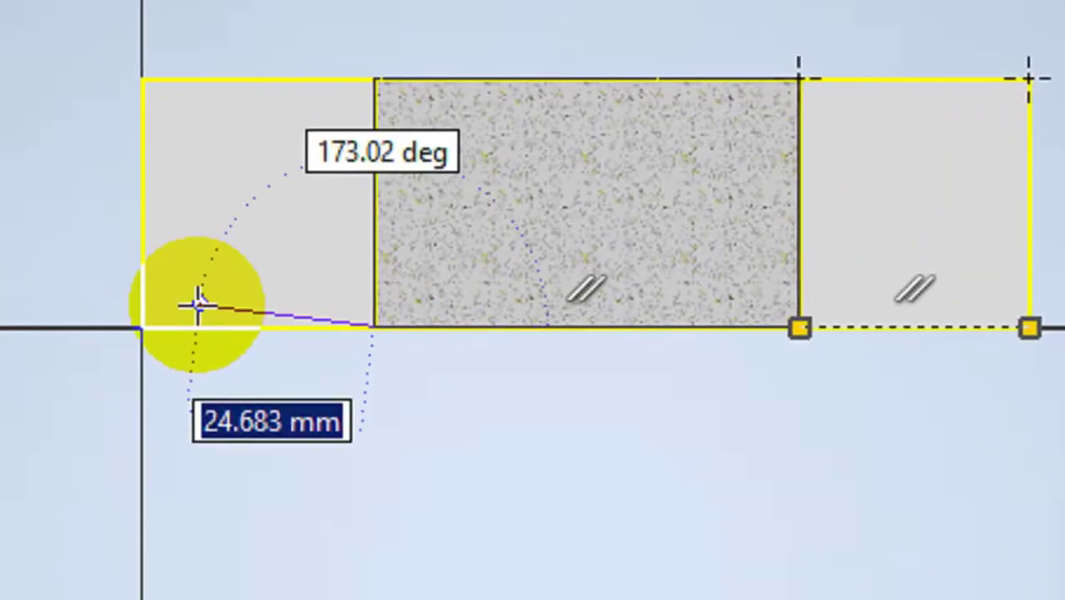
double_click(279, 325)
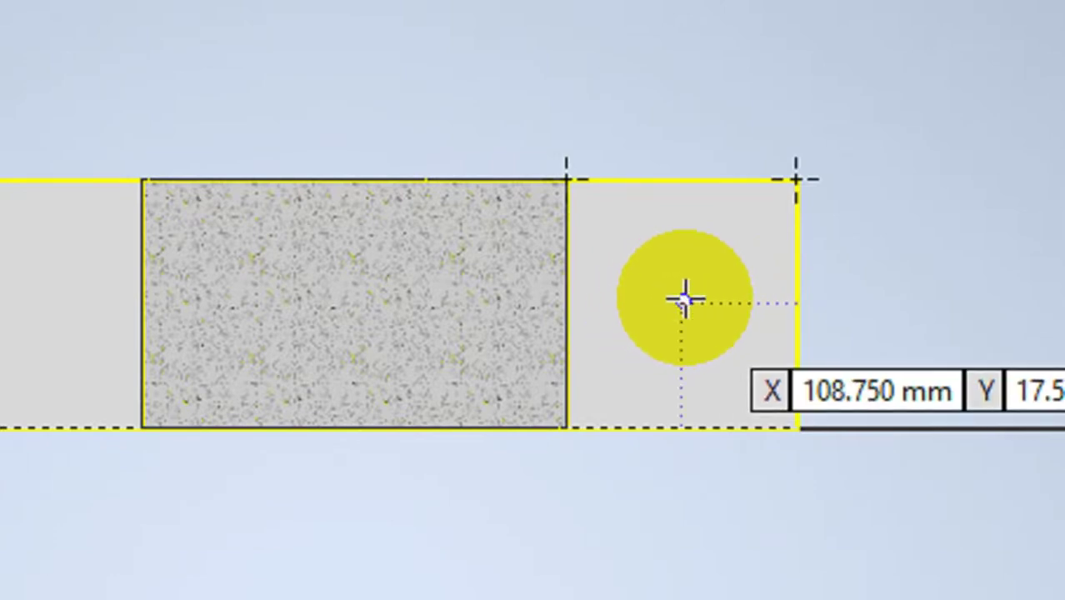
Place the bolt hole centre point in the right end square and finish the sketch
click(684, 299)
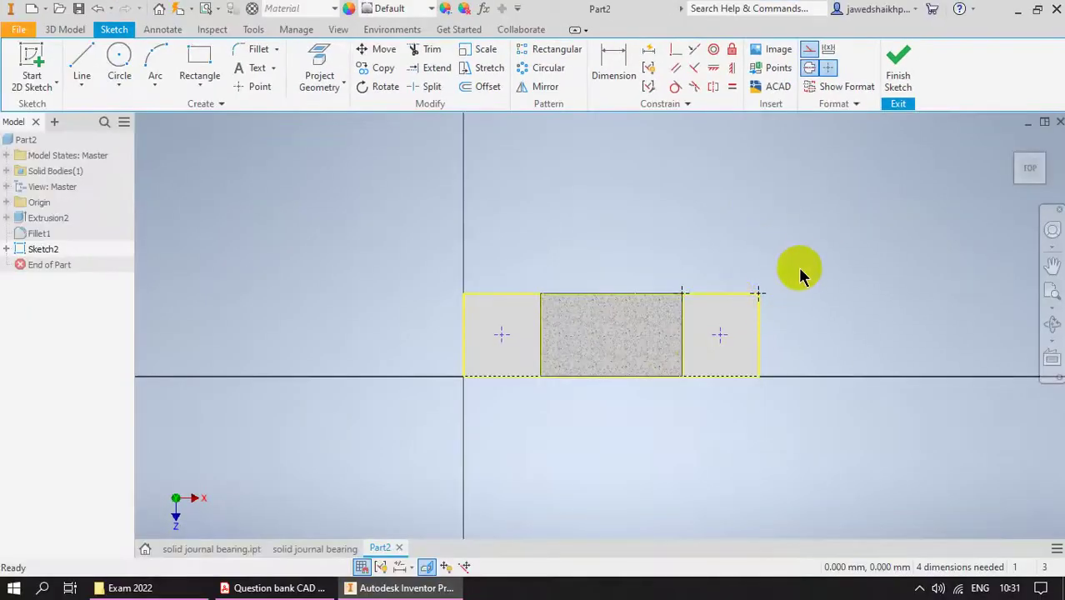
mouse_move(803, 253)
mouse_down()
mouse_move(730, 309)
mouse_move(673, 327)
mouse_move(682, 317)
mouse_up()
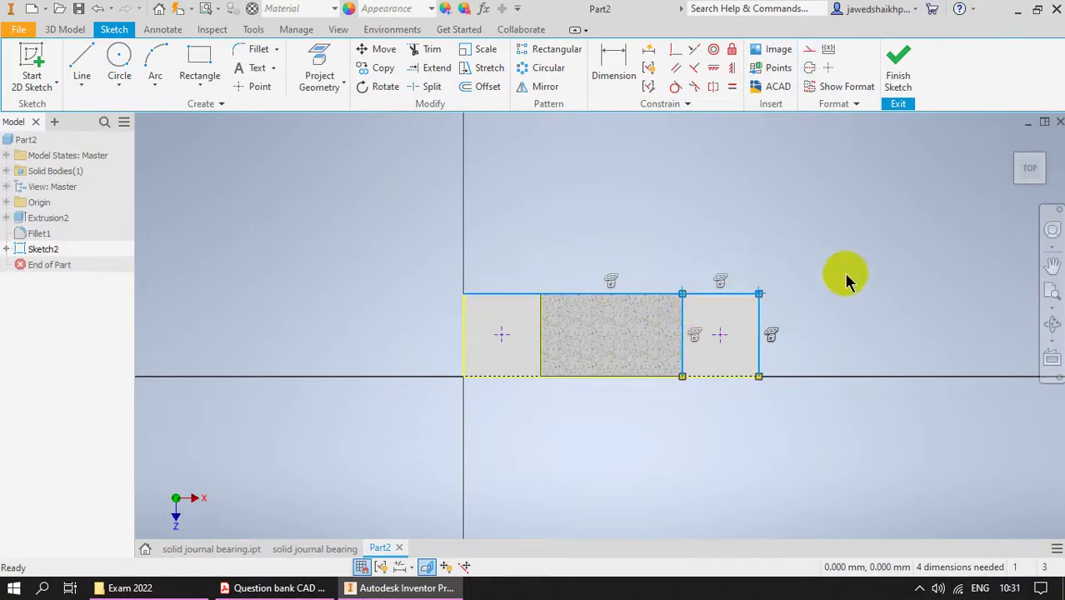
key(Escape)
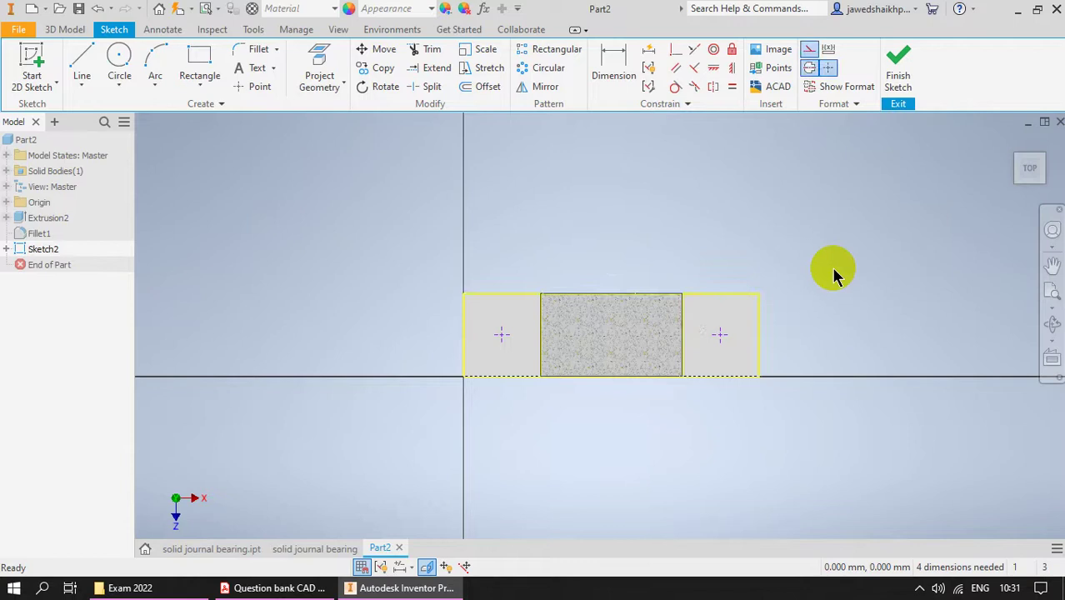
click(900, 80)
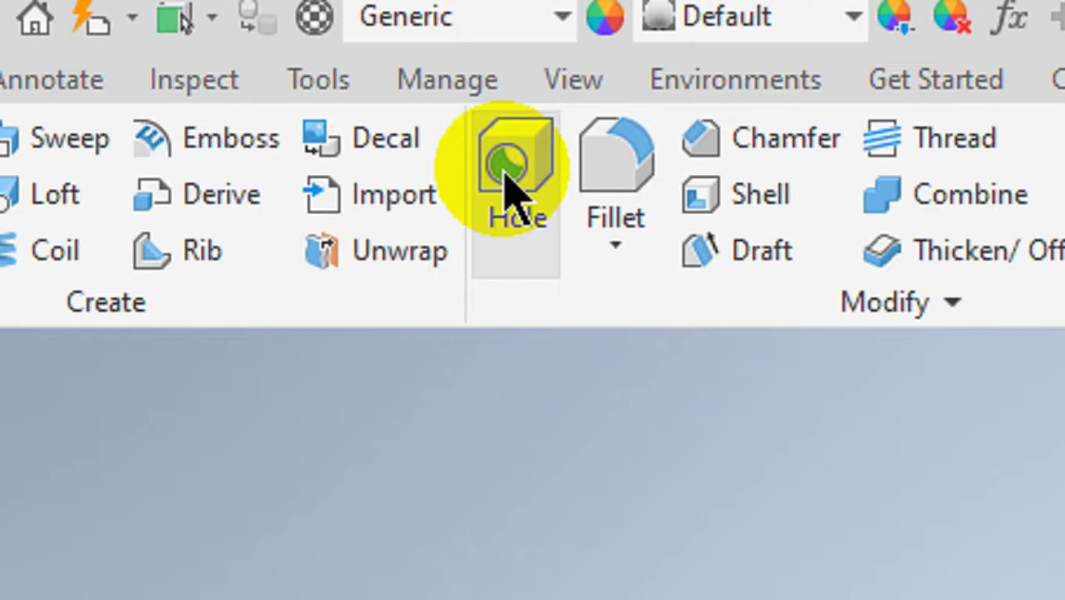
Start a hole feature, checking the drawing, and pick centres on the right and left base ends
click(508, 183)
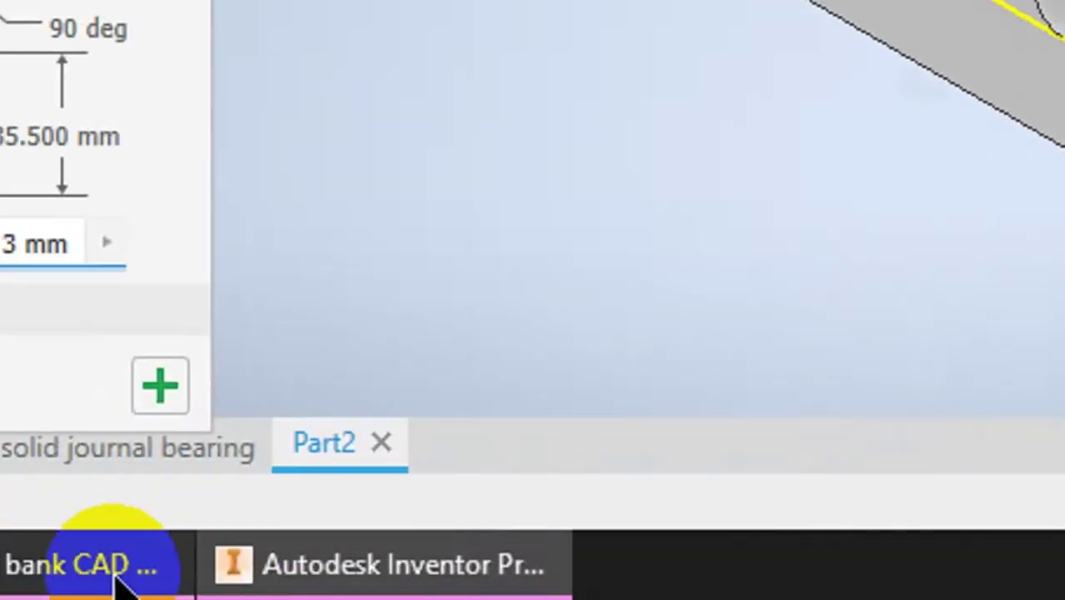
click(275, 567)
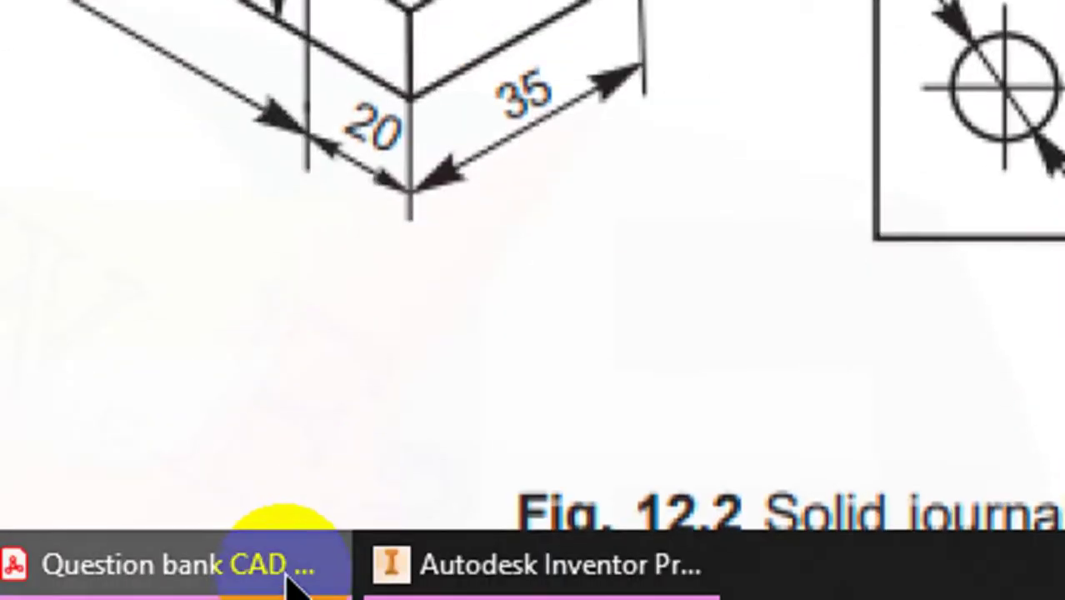
click(492, 563)
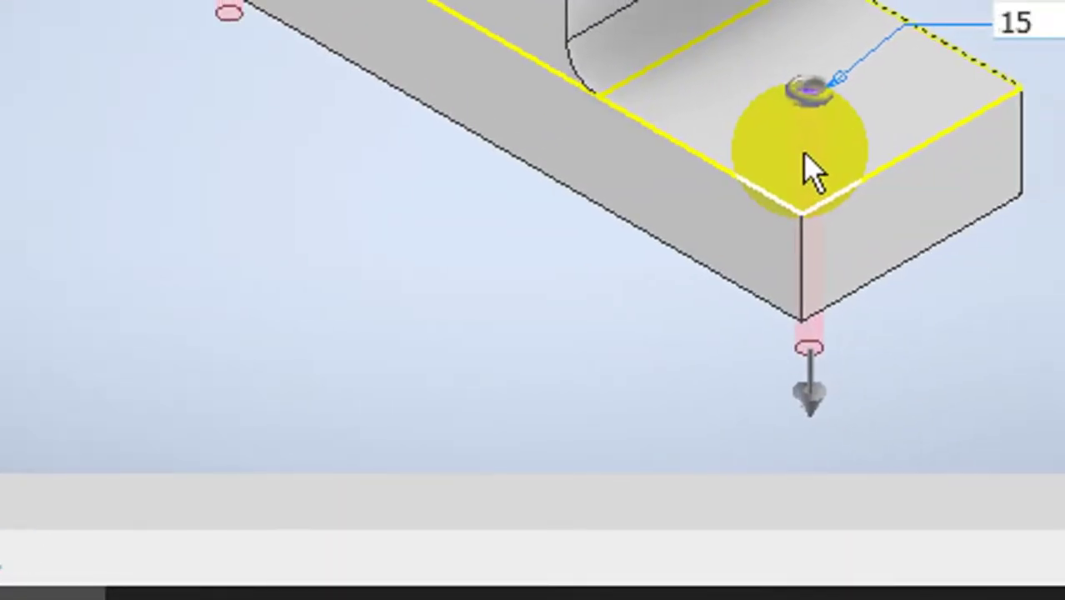
click(812, 171)
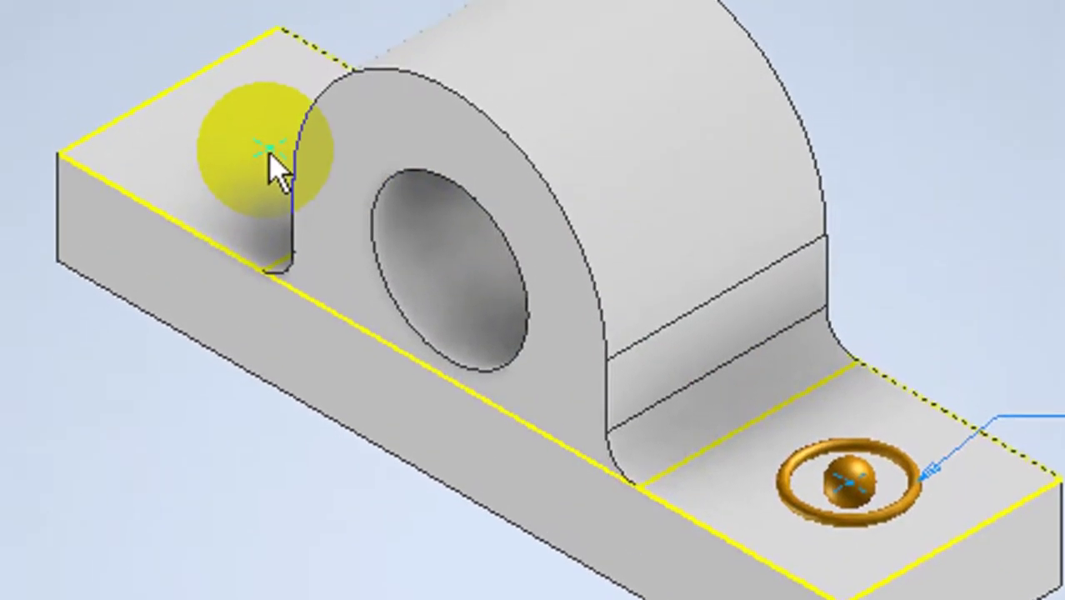
click(266, 152)
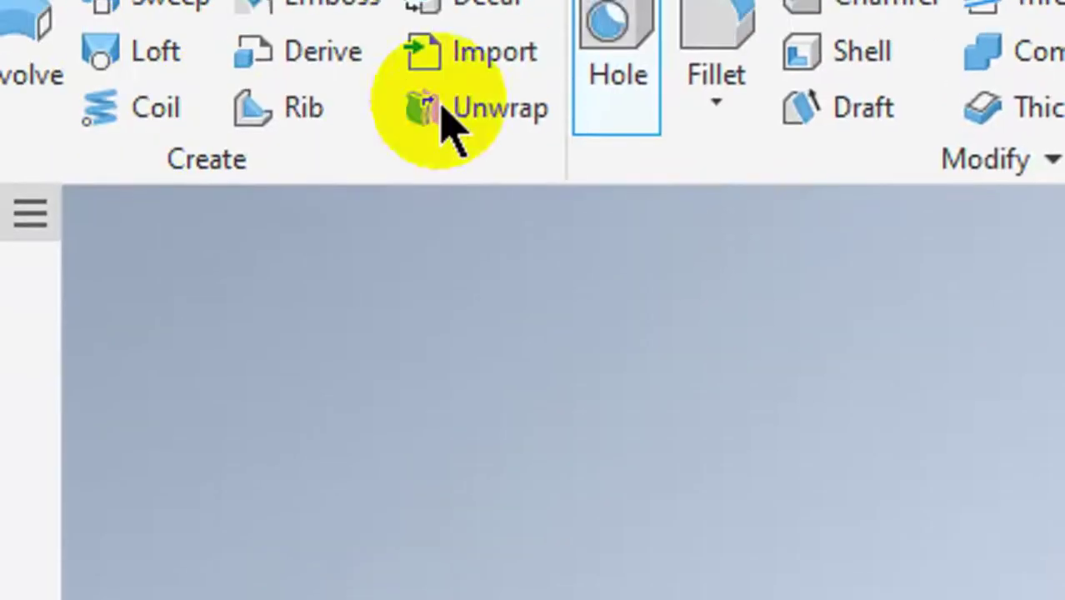
Restart the hole with a 15 mm diameter, keeping the Last Used preset, and pick a base centre point
click(616, 154)
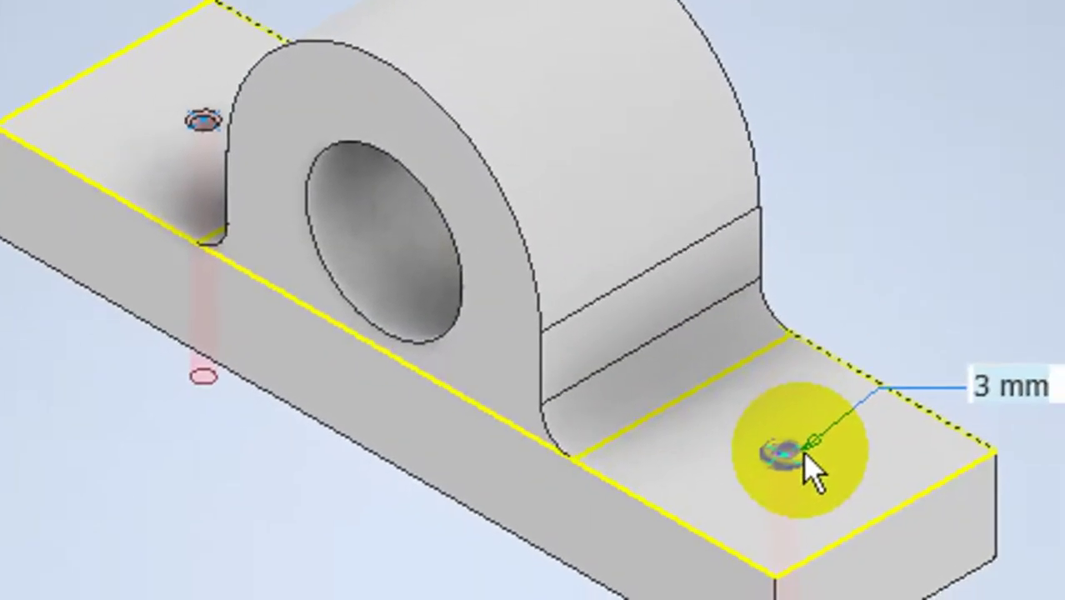
text(15)
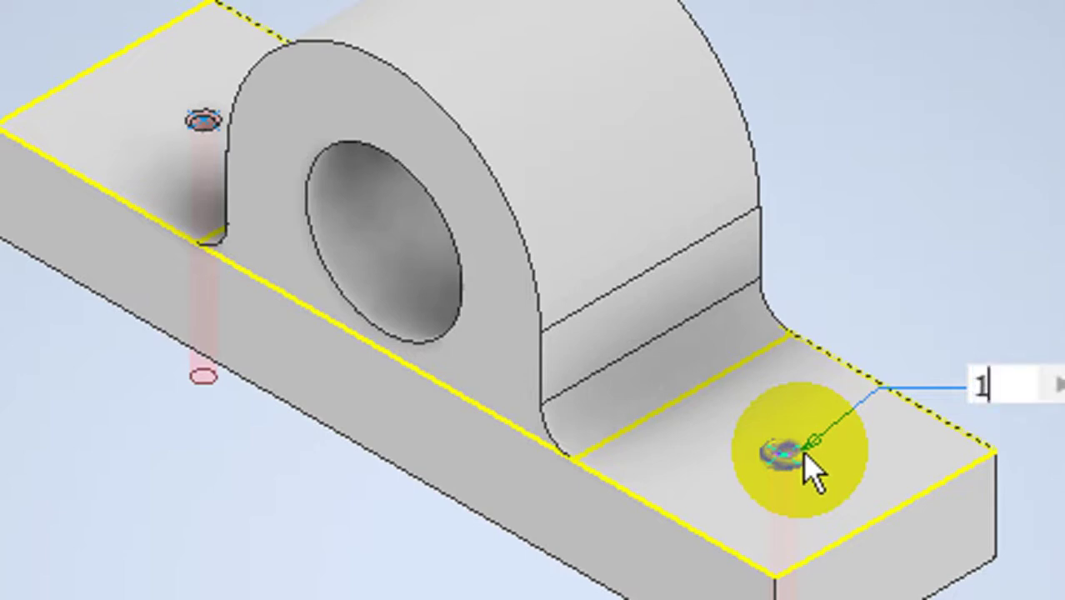
click(803, 457)
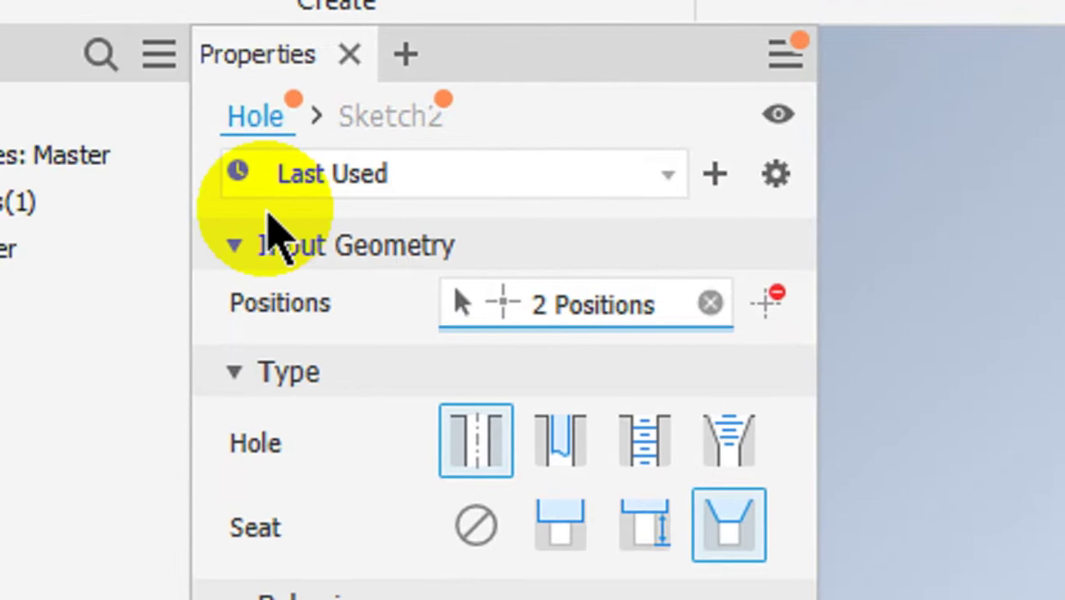
click(665, 185)
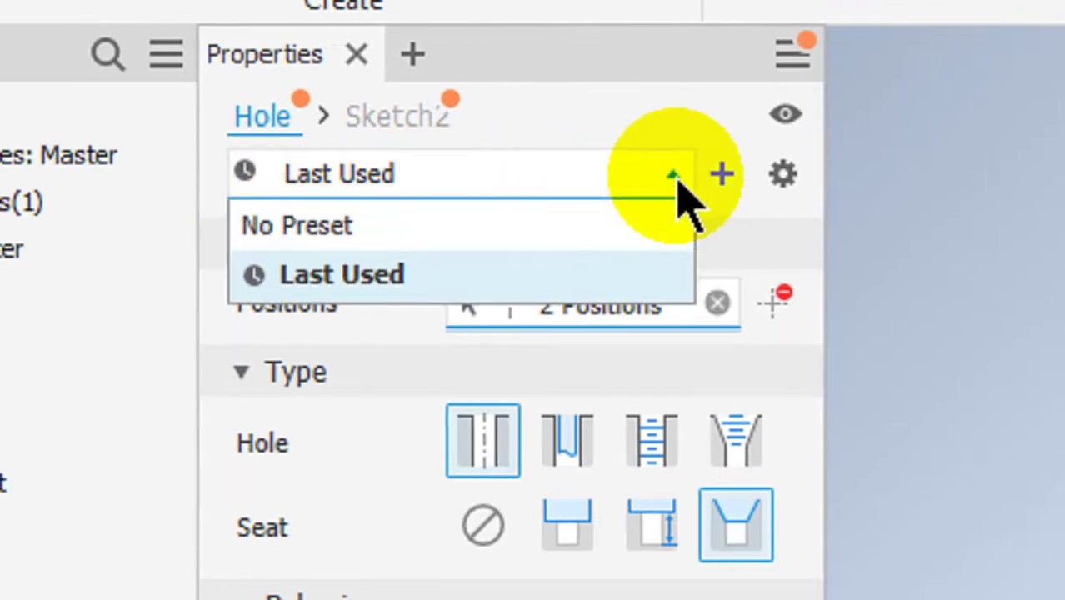
click(489, 190)
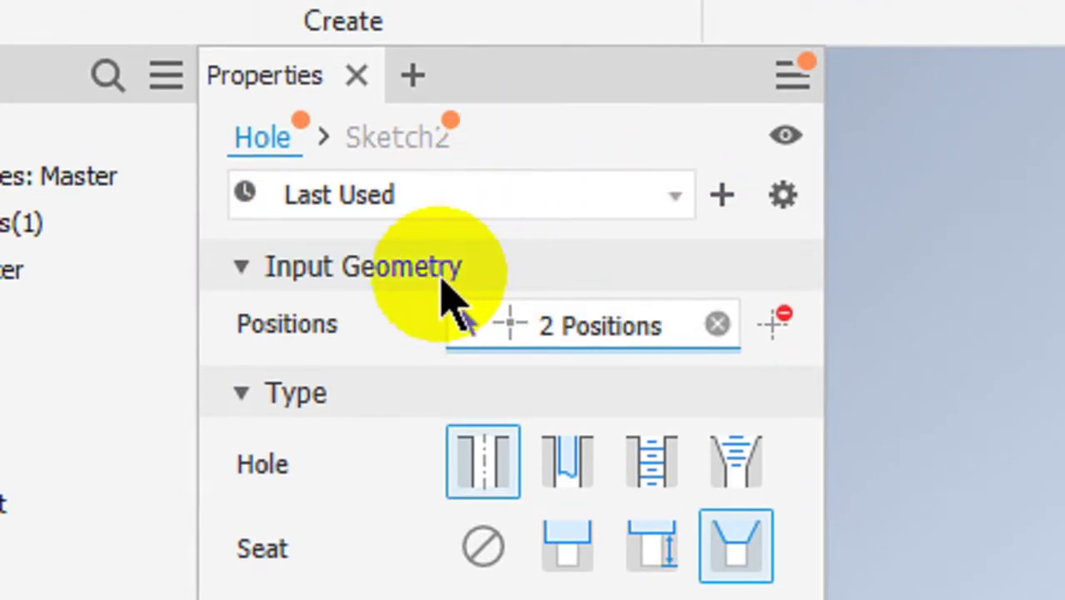
click(381, 138)
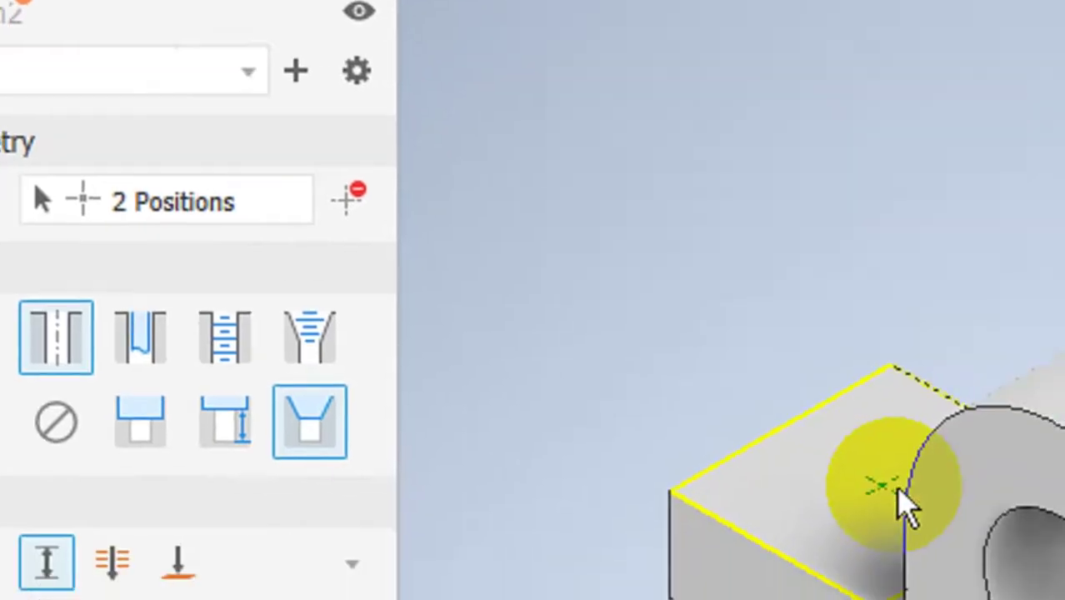
click(803, 448)
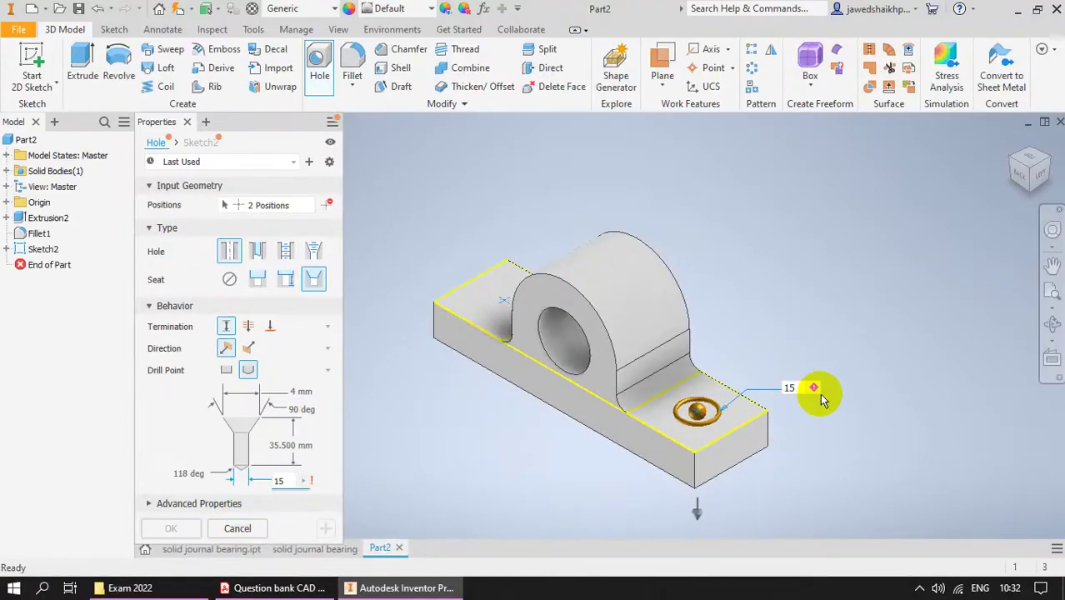
Set the diameter to 15, reselect both hole centres and create the two through holes
click(814, 388)
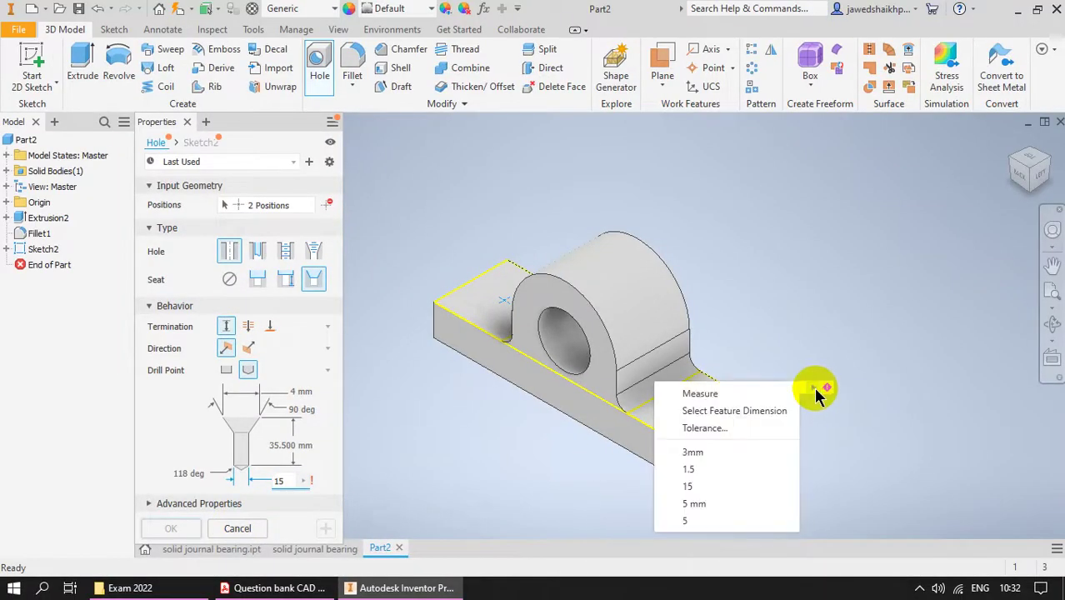
click(816, 391)
click(815, 389)
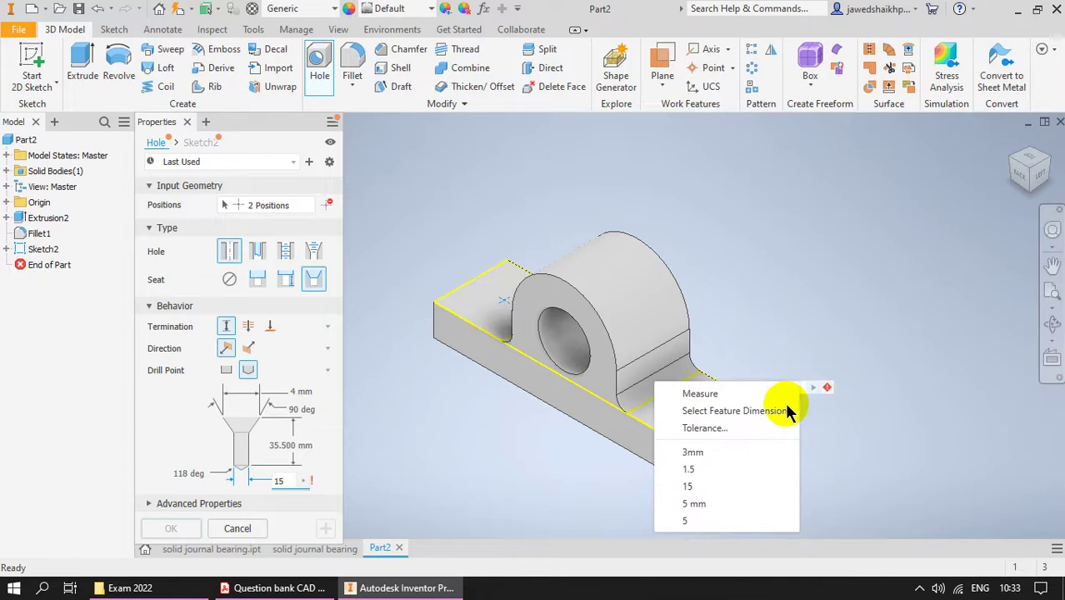
click(704, 488)
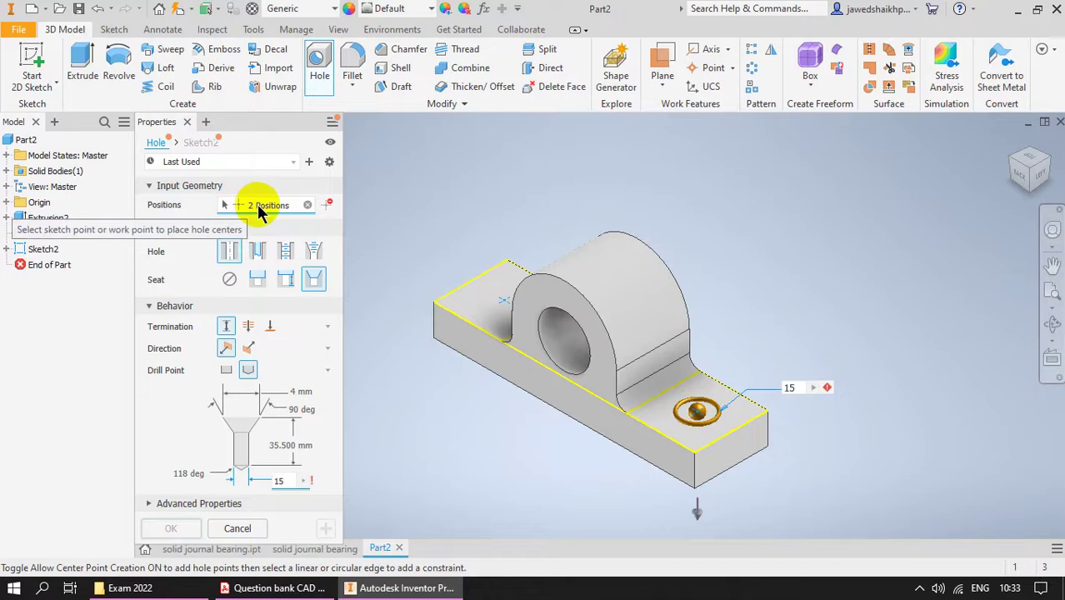
click(307, 206)
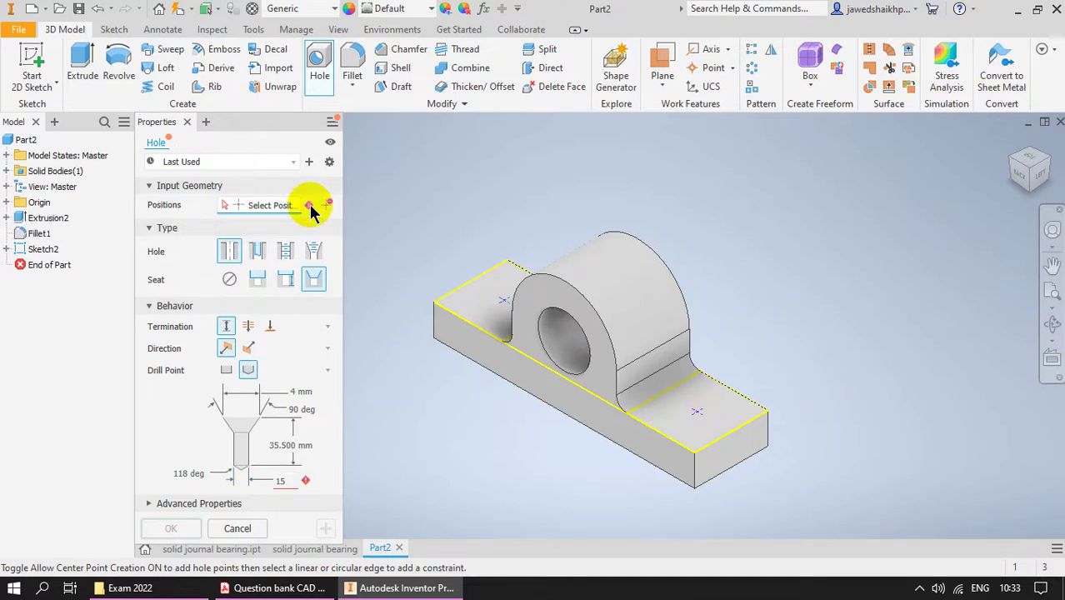
click(222, 206)
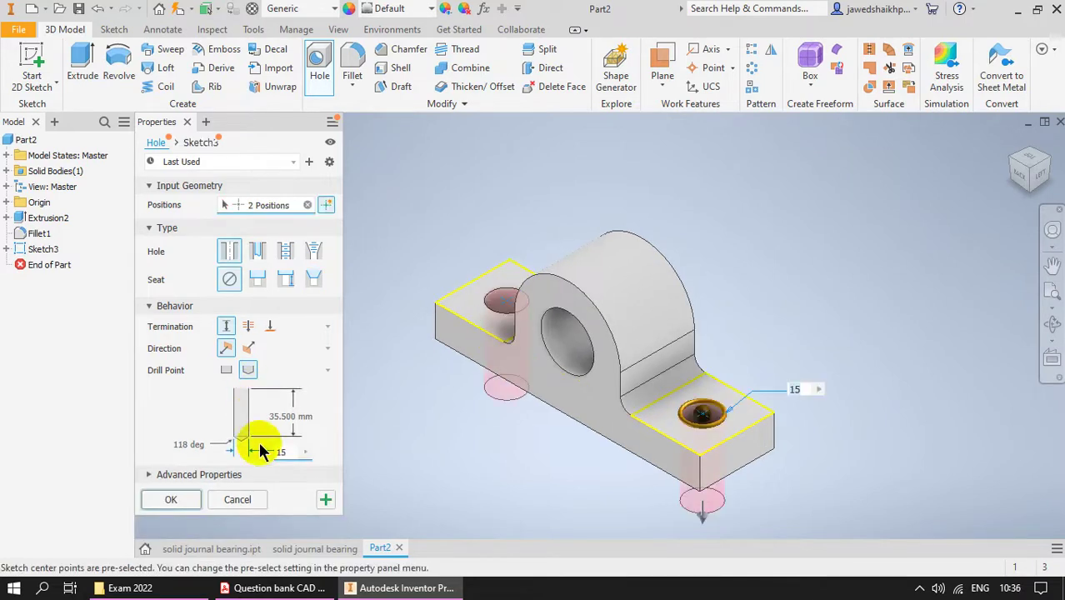
click(170, 500)
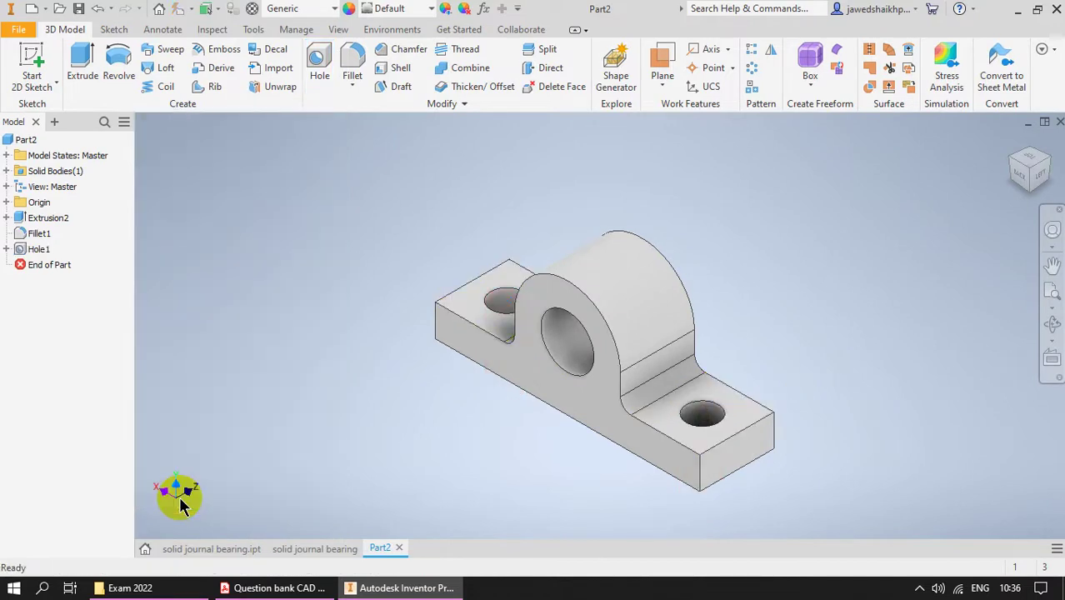
click(221, 587)
Read the oil hole note on the Fig. 12.2 bearing drawing, then return to the Inventor model
click(282, 587)
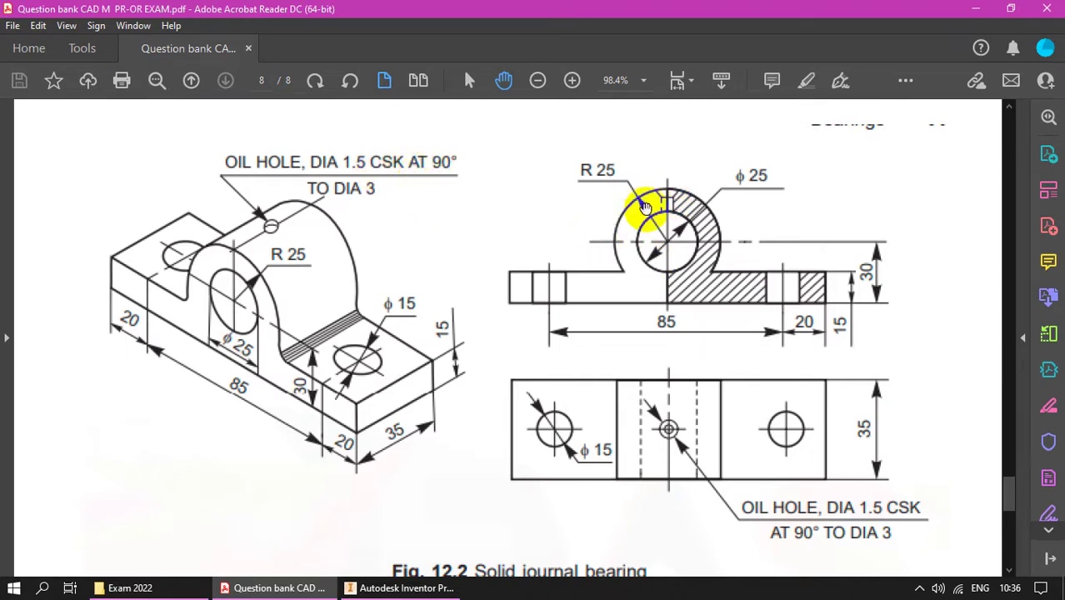
scroll(668, 194, up, 3)
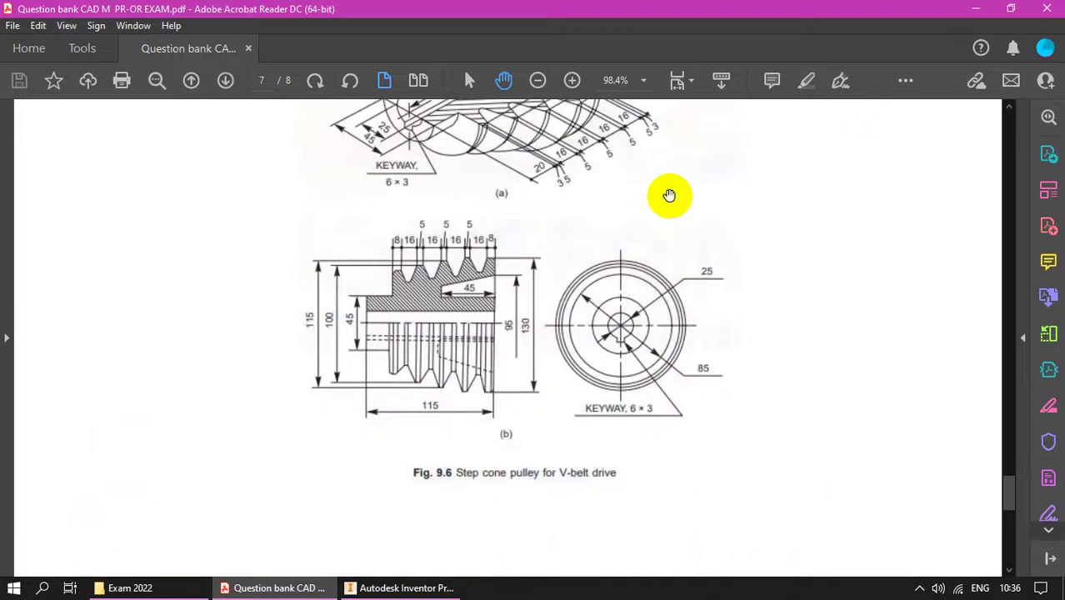
scroll(669, 195, down, 3)
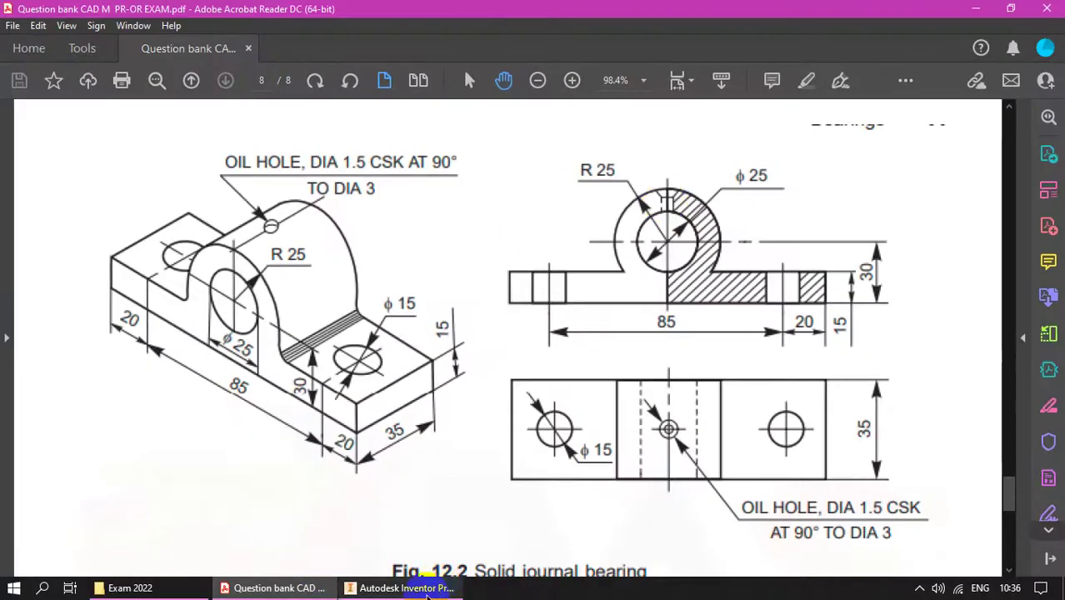
click(405, 589)
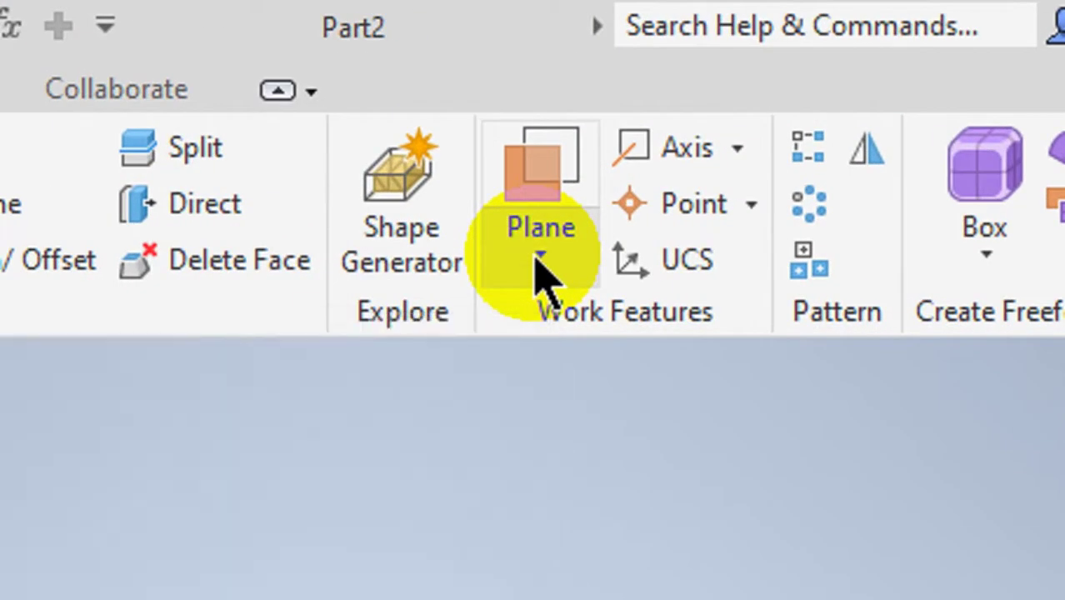
Attempt a tangent-and-parallel work plane on the boss's curved top and base top face, then cancel
click(536, 257)
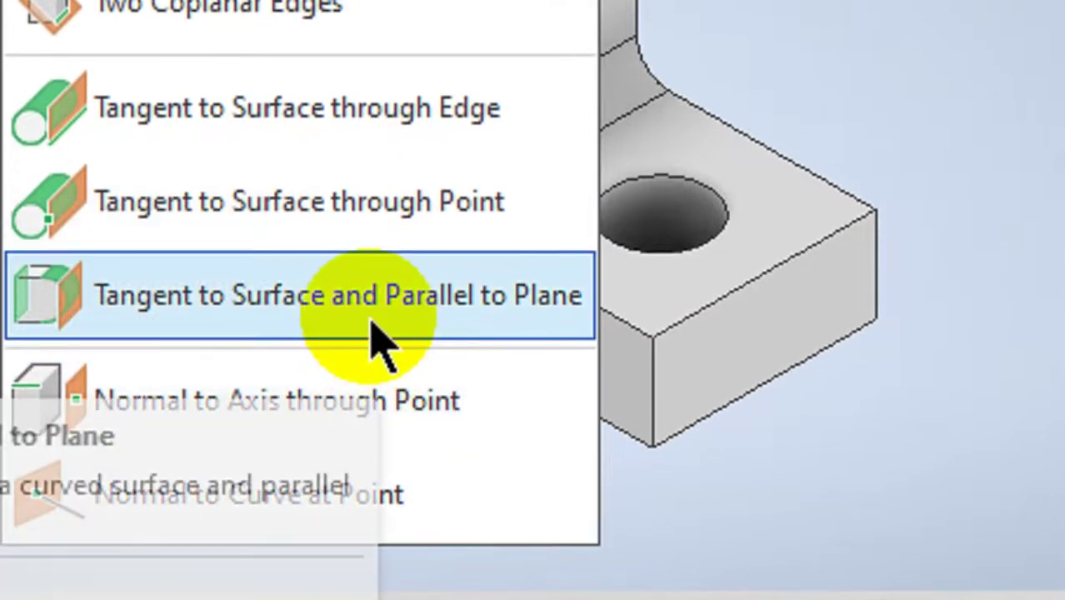
click(370, 319)
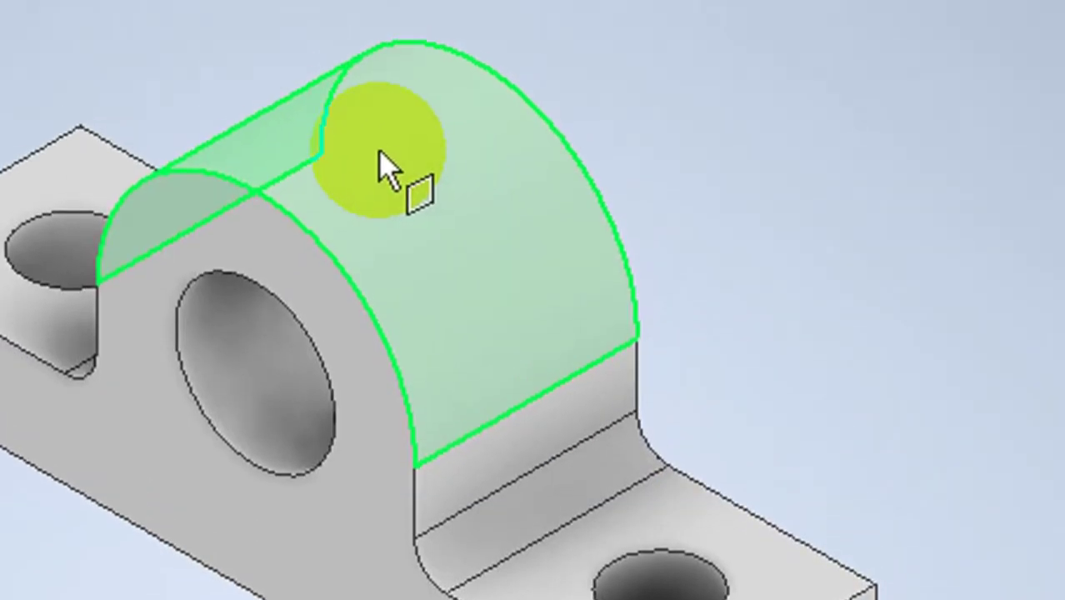
click(379, 155)
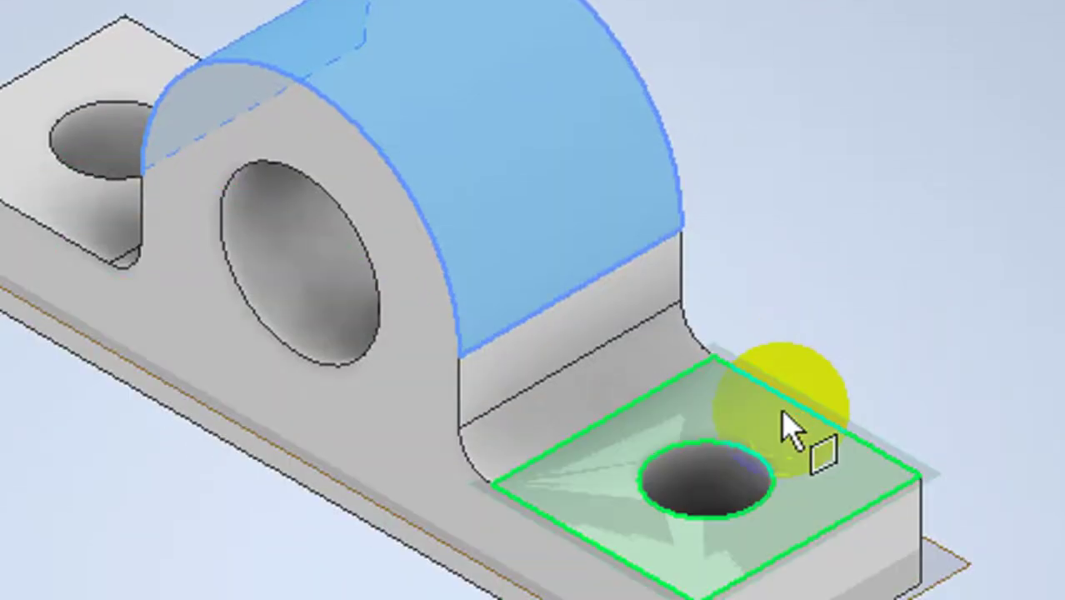
click(780, 411)
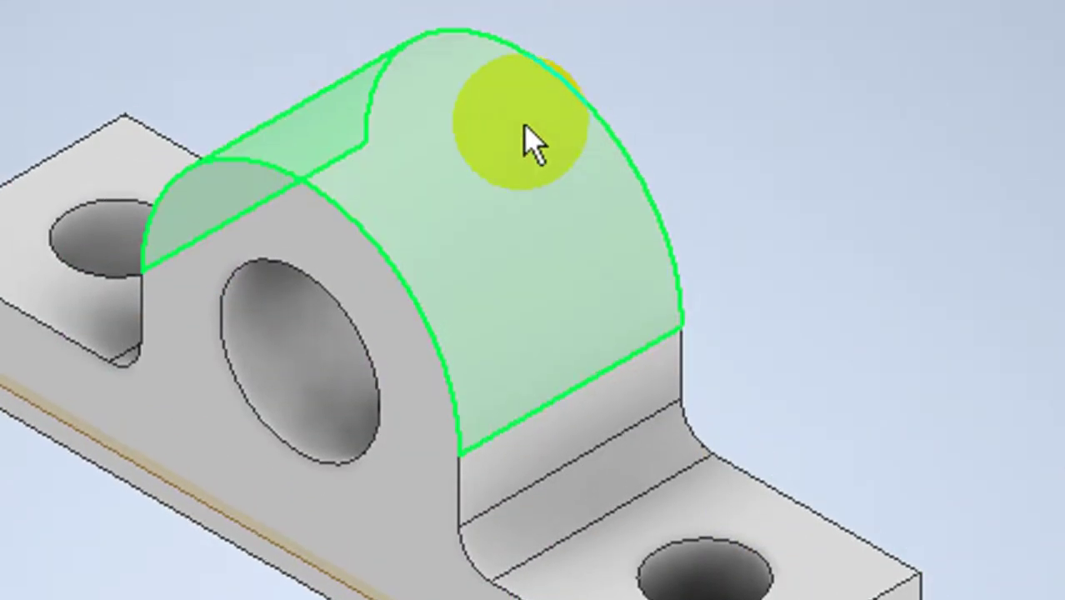
click(533, 146)
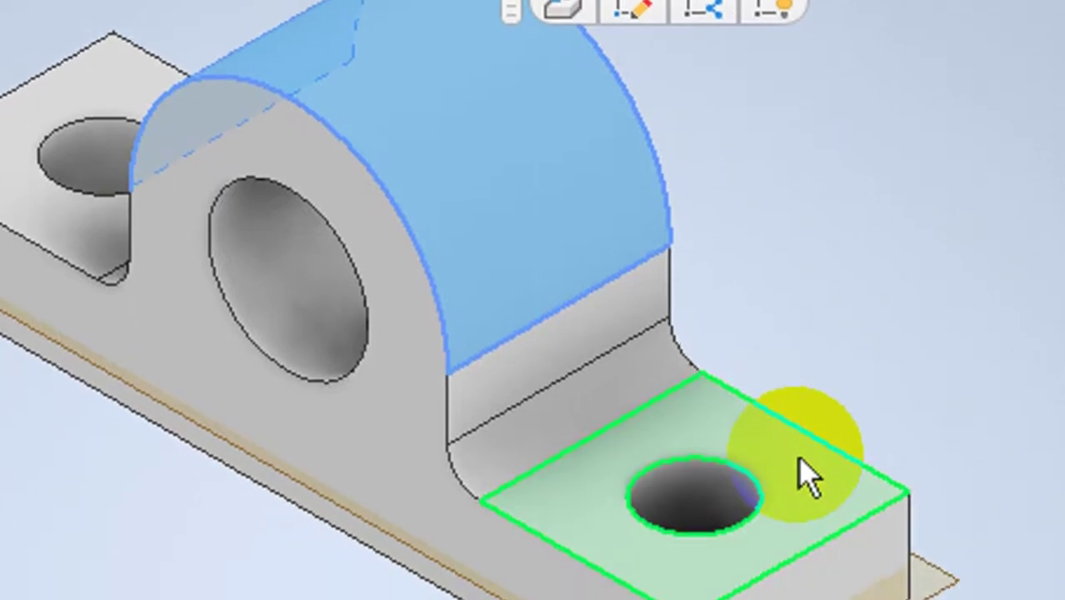
click(808, 476)
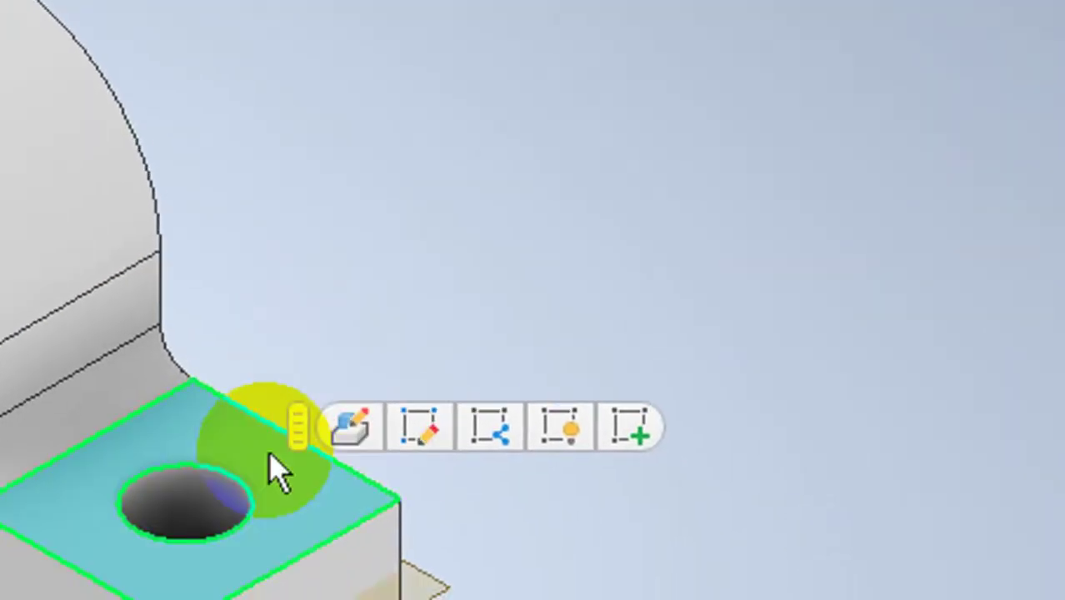
key(Escape)
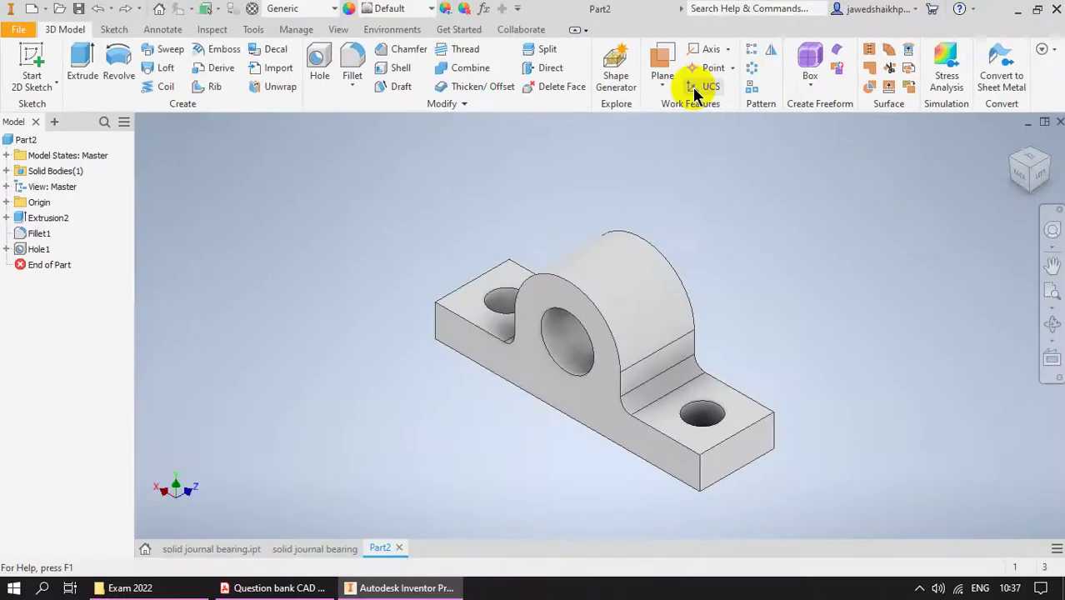
Create the work plane tangent to the boss's curved top and parallel to the base top face
click(664, 85)
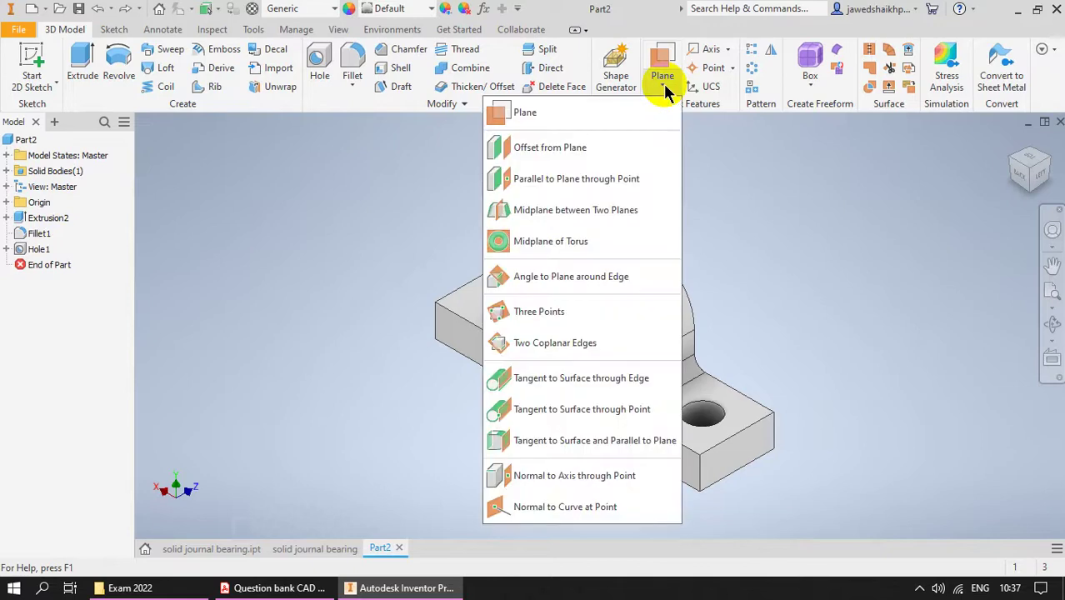
click(554, 448)
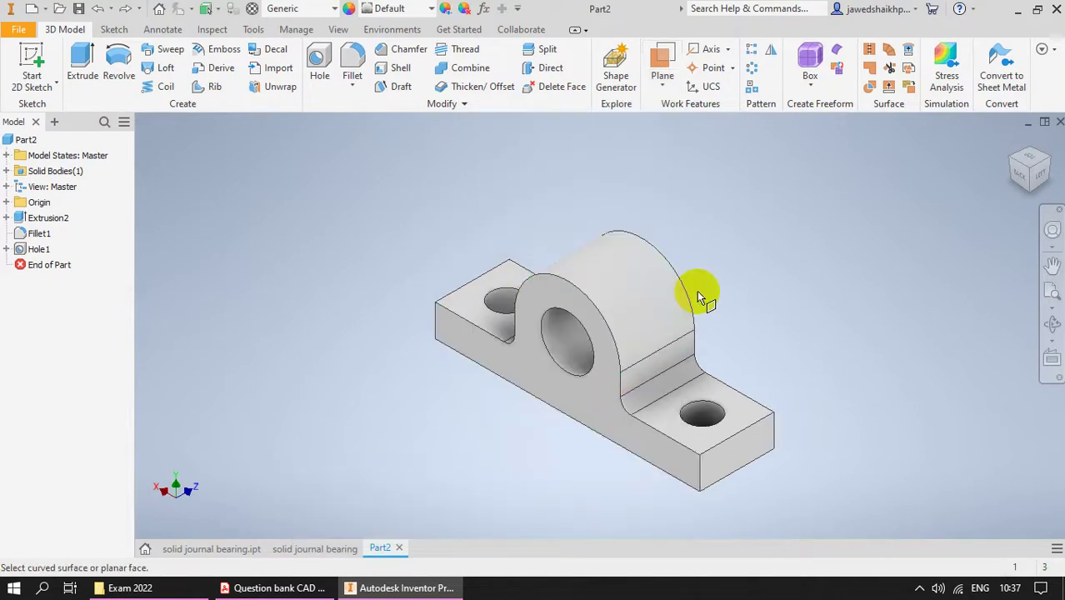
click(639, 260)
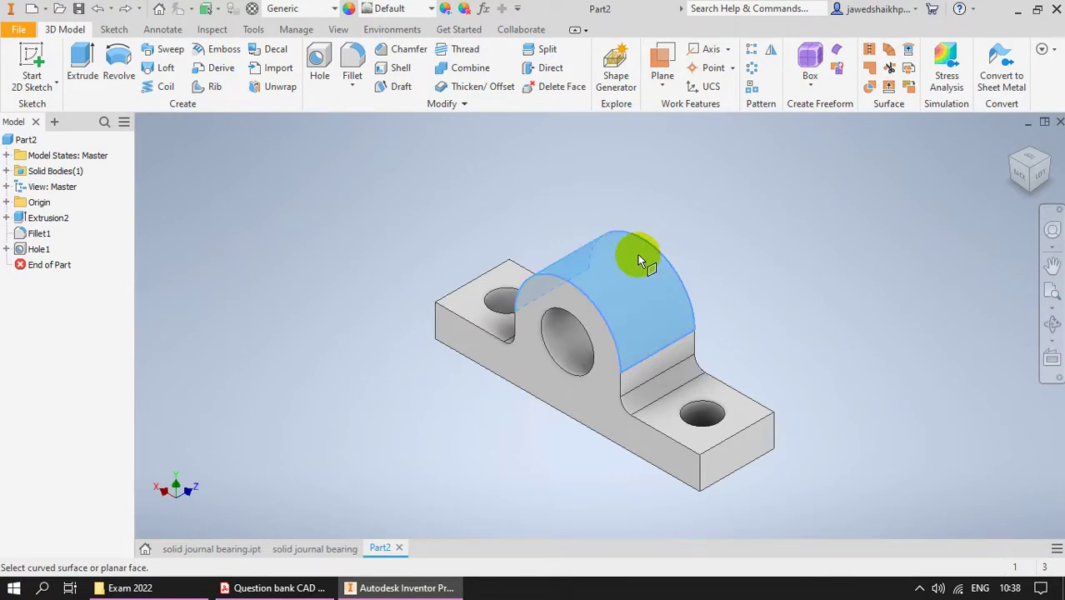
click(734, 410)
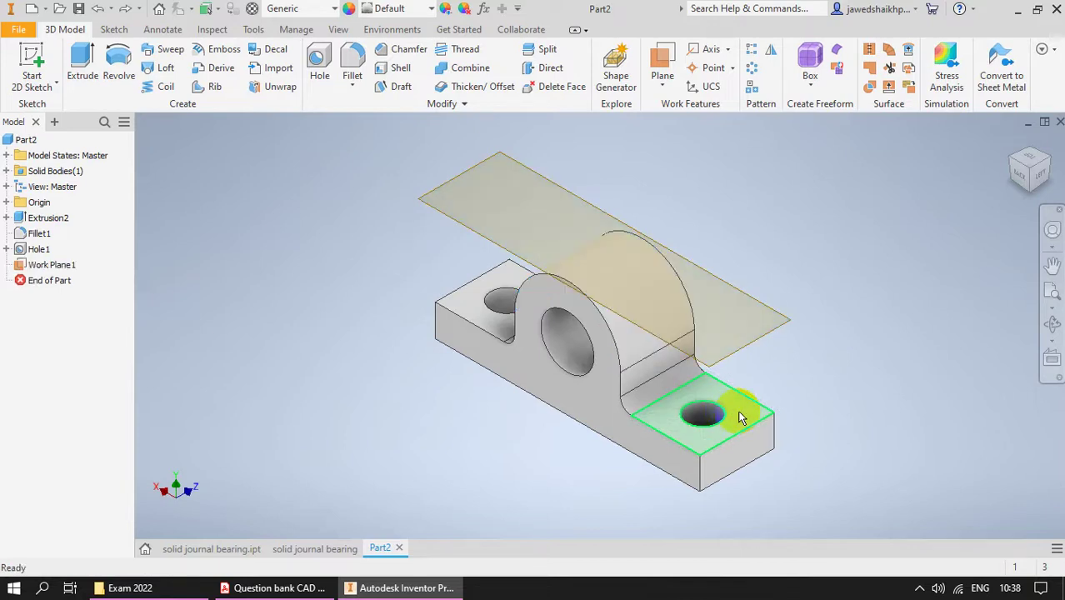
Start a sketch on Work Plane1, turned so the part lies horizontally, with sliced graphics
click(31, 60)
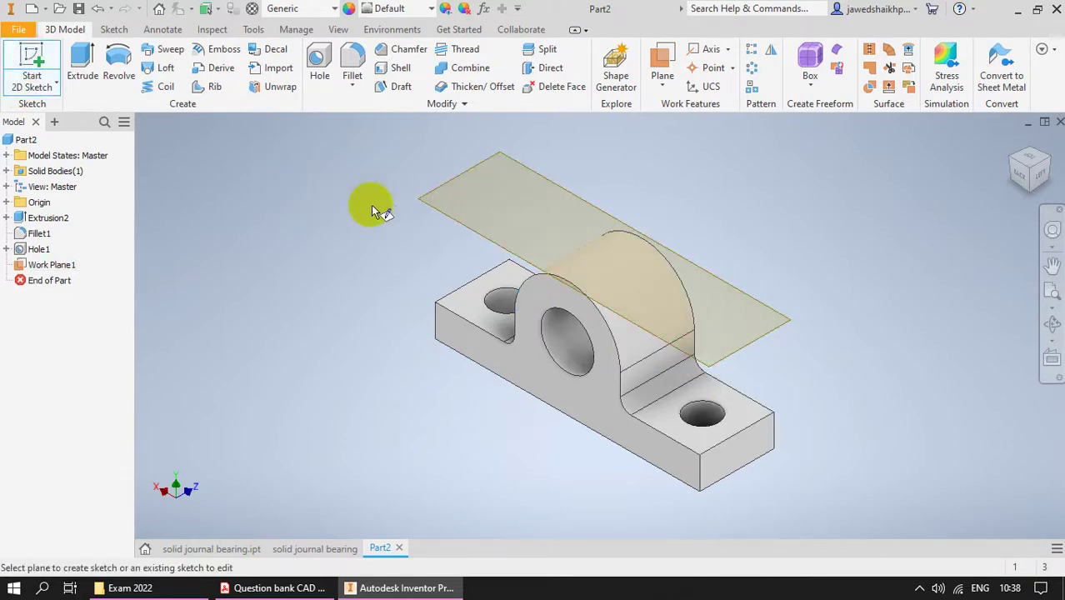
click(440, 213)
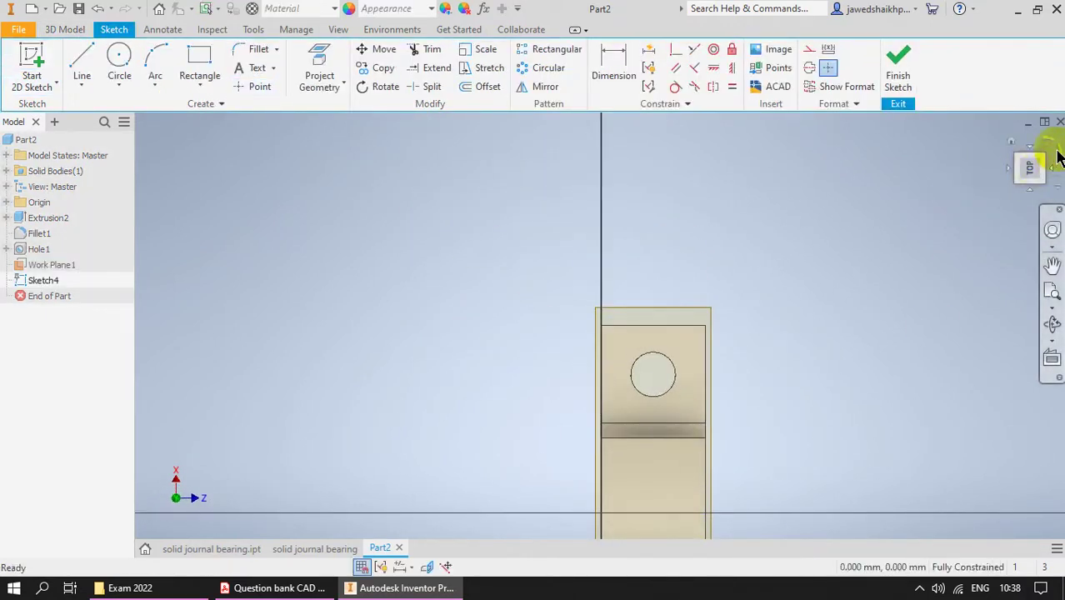
click(1048, 142)
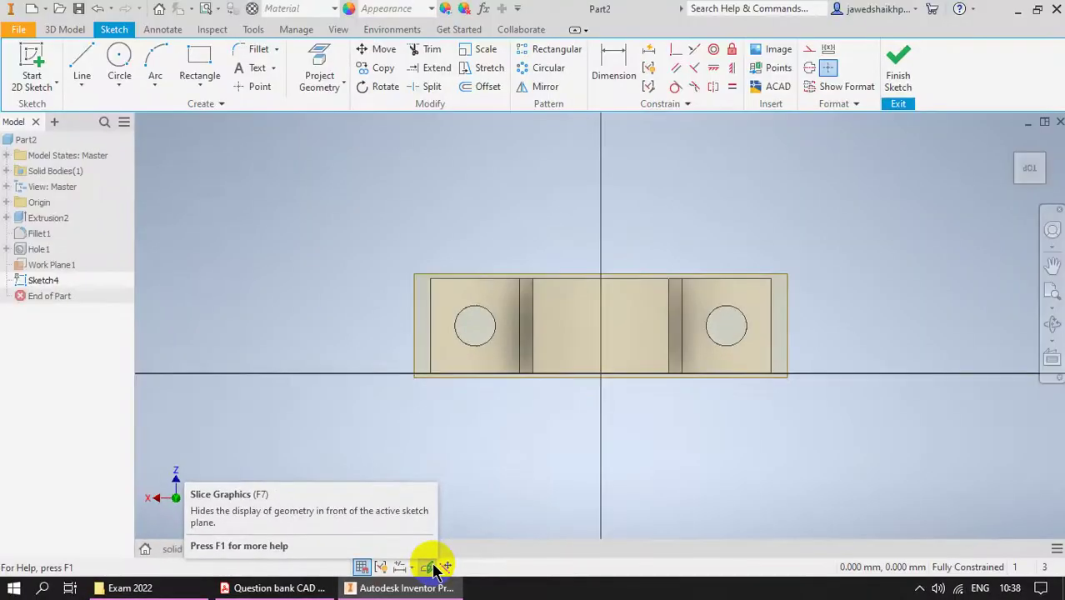
click(529, 504)
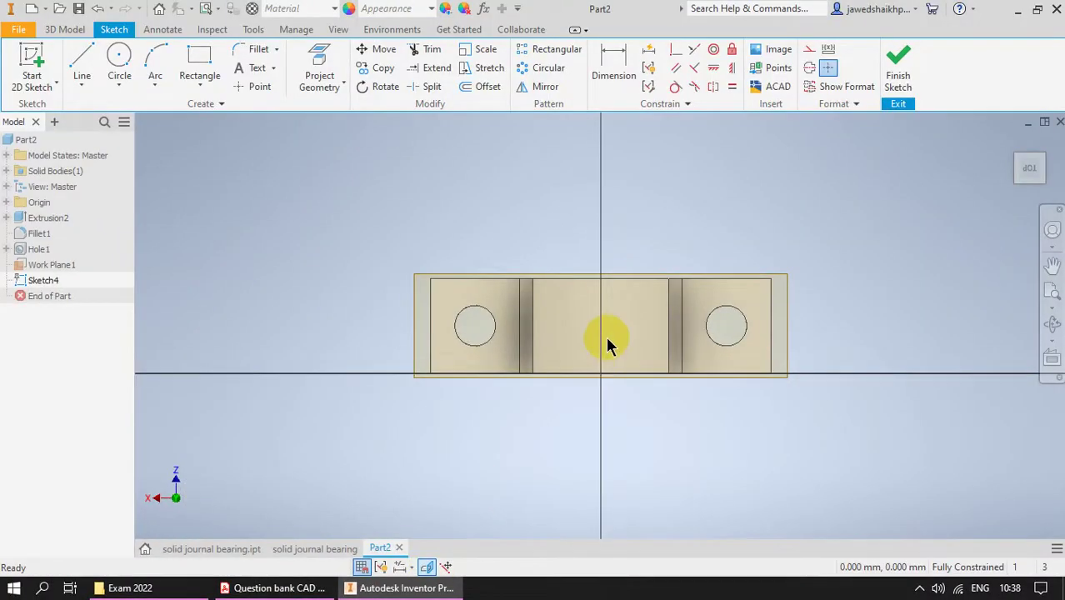
Project the boss edges as construction geometry and place the oil hole centre point on the boss top
click(320, 56)
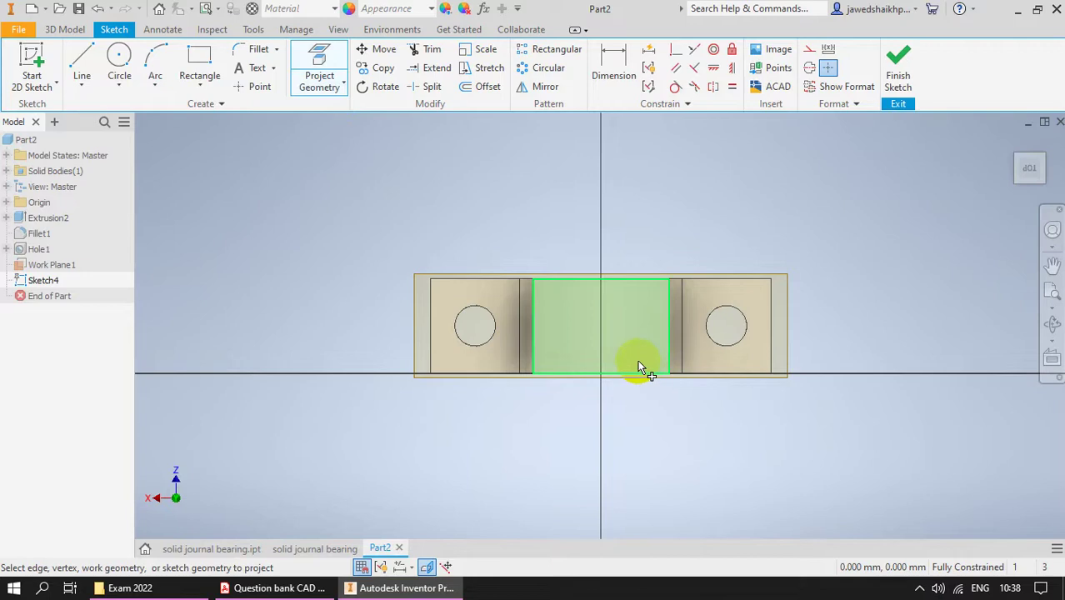
click(635, 358)
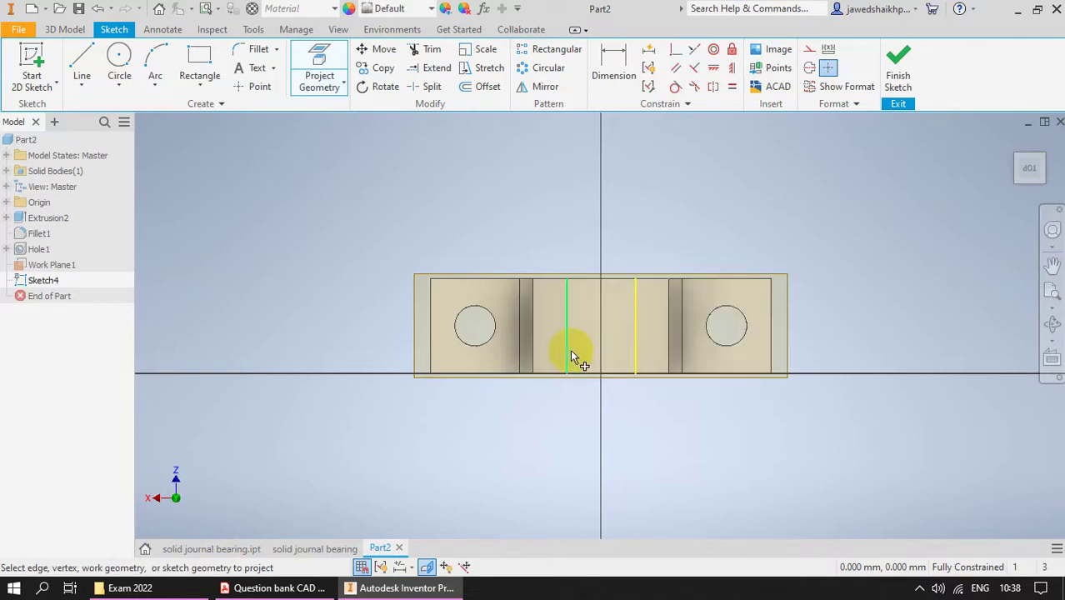
scroll(621, 337, down, 4)
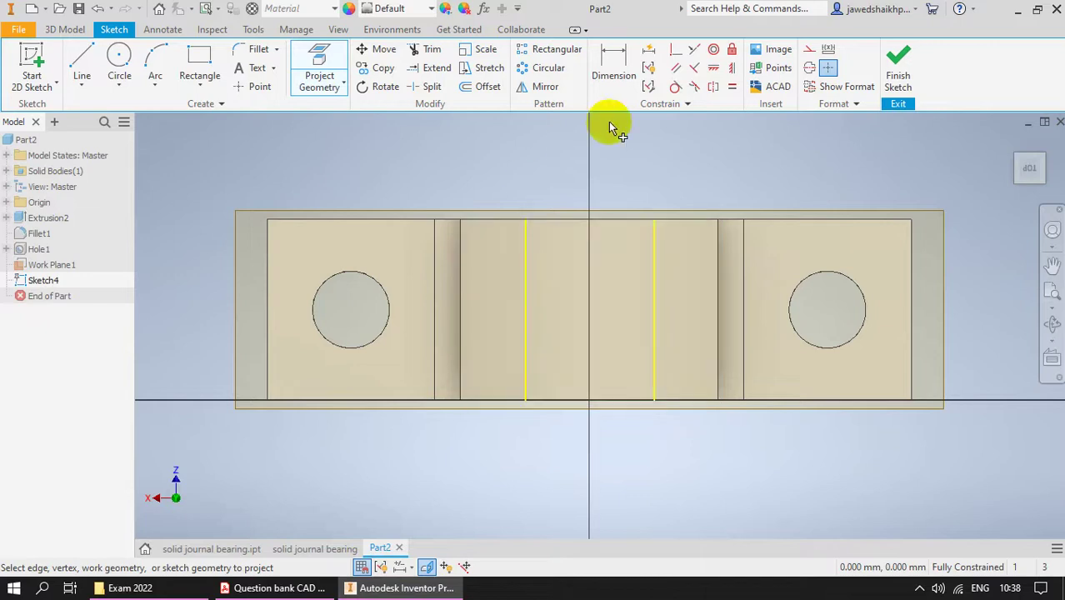
click(807, 51)
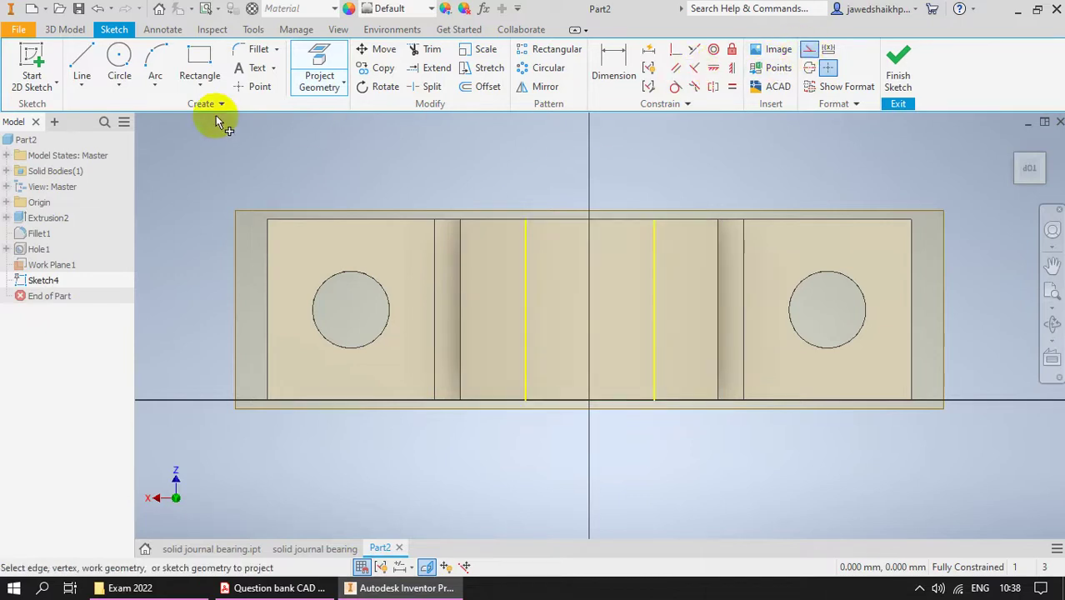
click(81, 58)
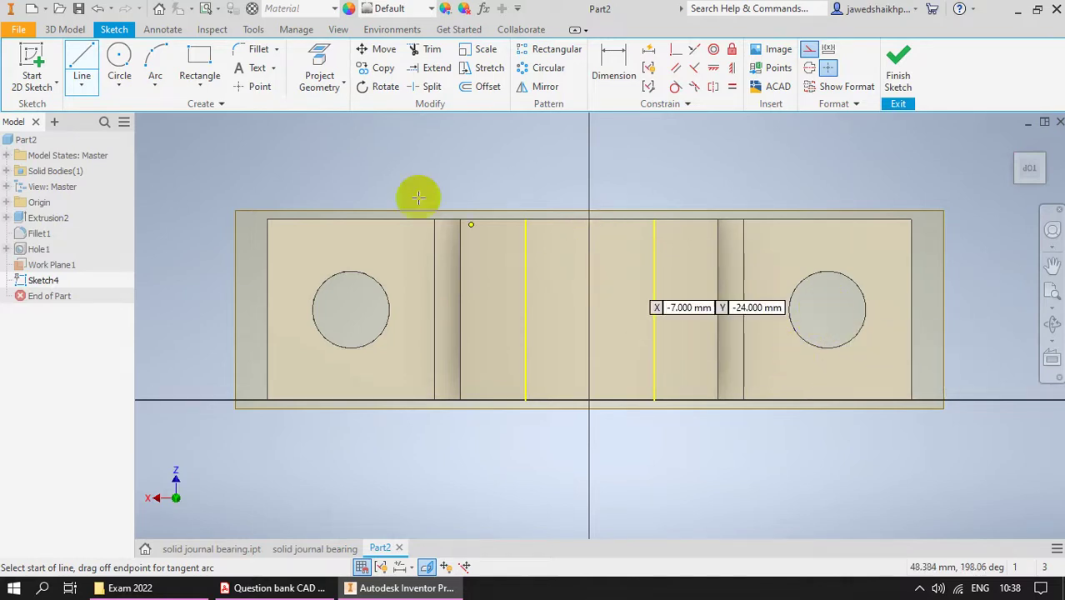
click(253, 85)
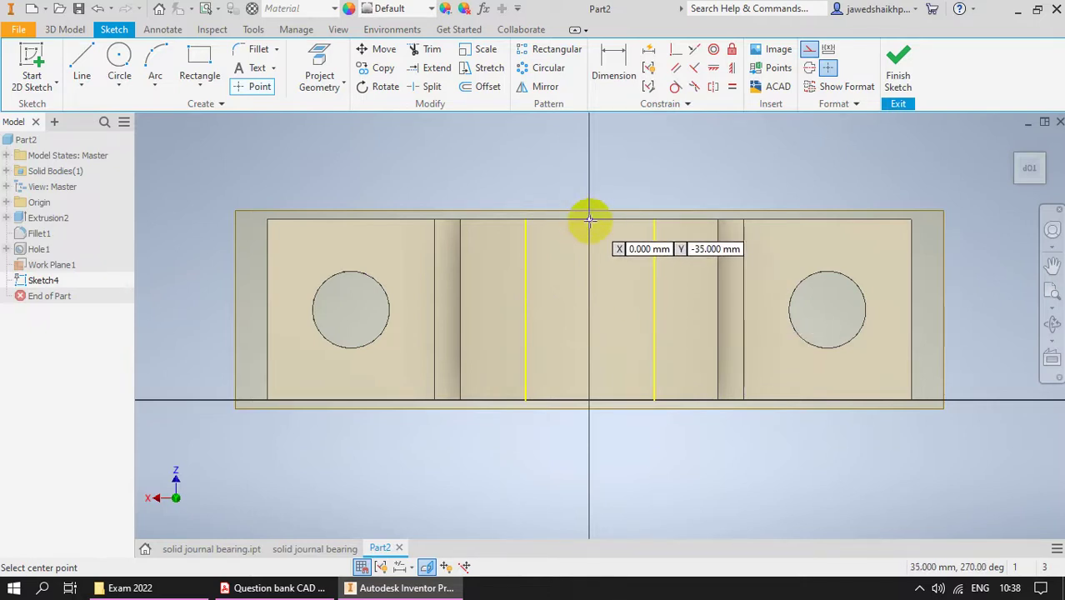
click(589, 310)
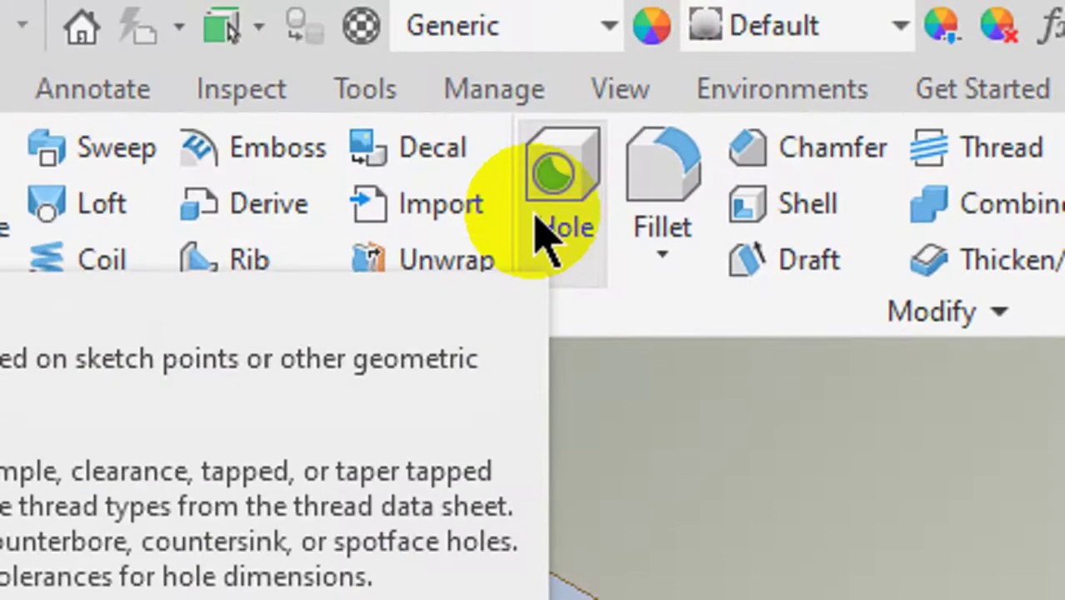
Start a hole at the sketch point with a countersink seat, checking the drawing's oil hole details
click(543, 238)
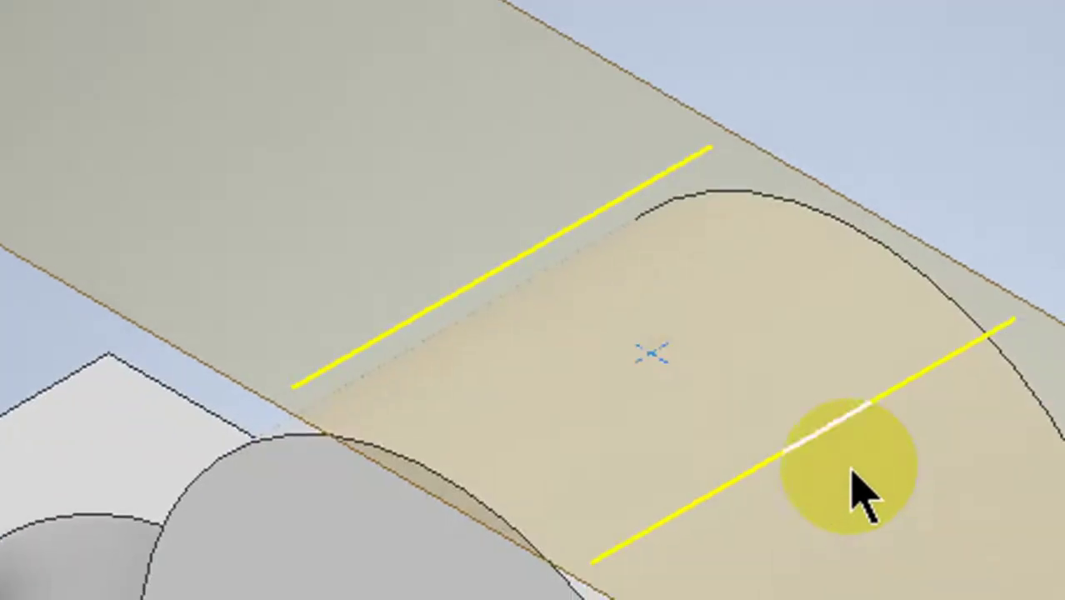
click(633, 368)
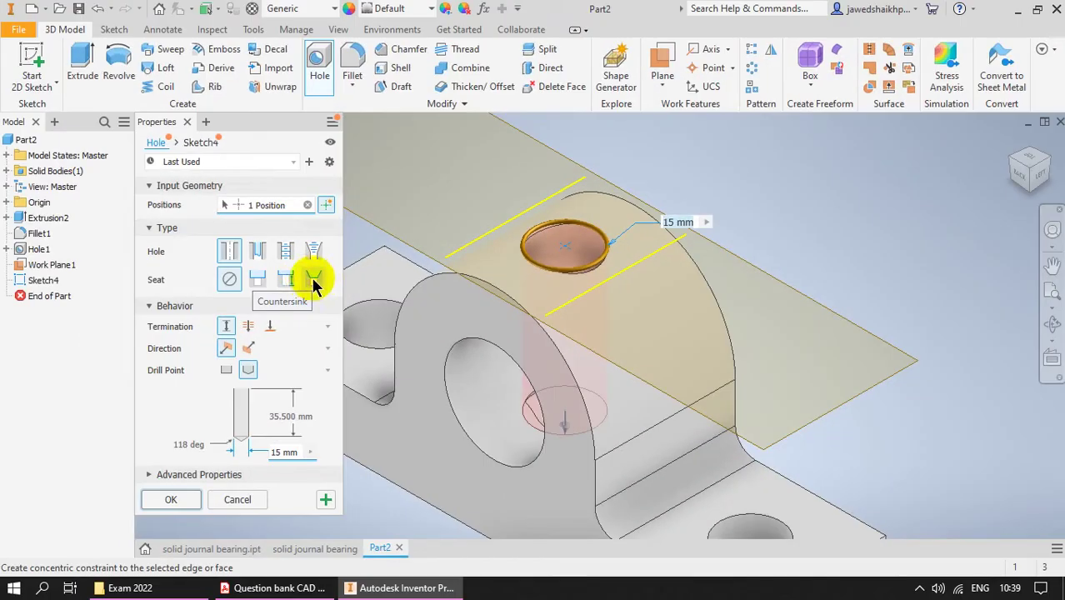
click(310, 282)
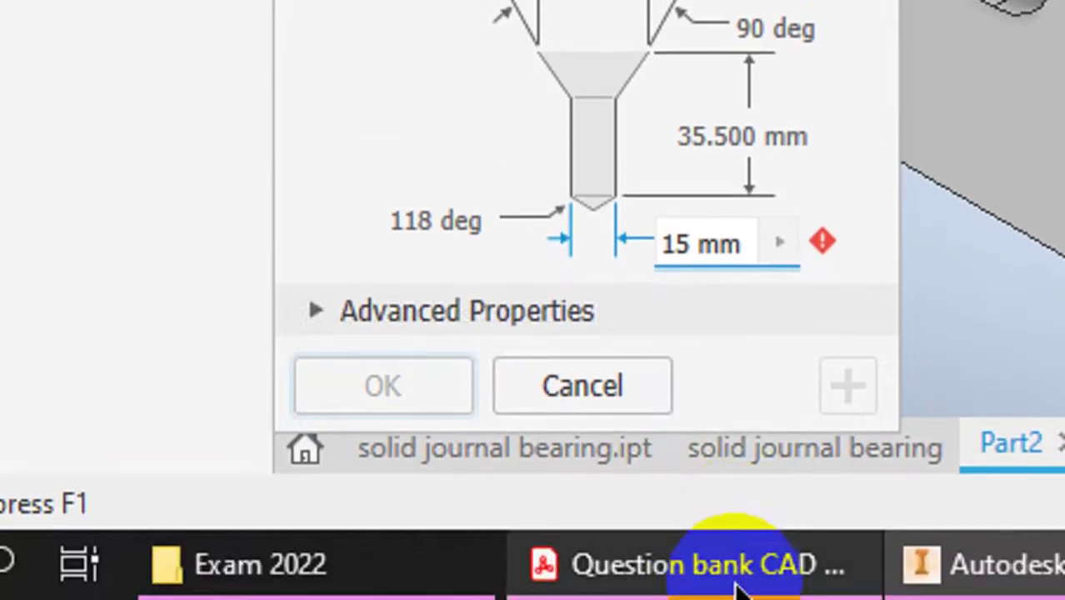
click(729, 575)
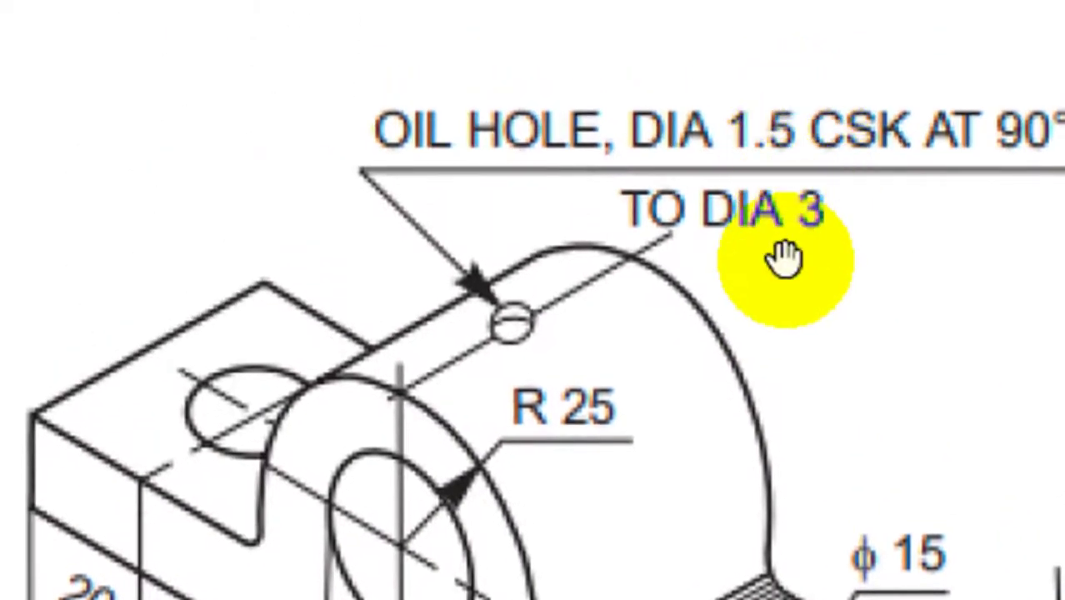
click(578, 583)
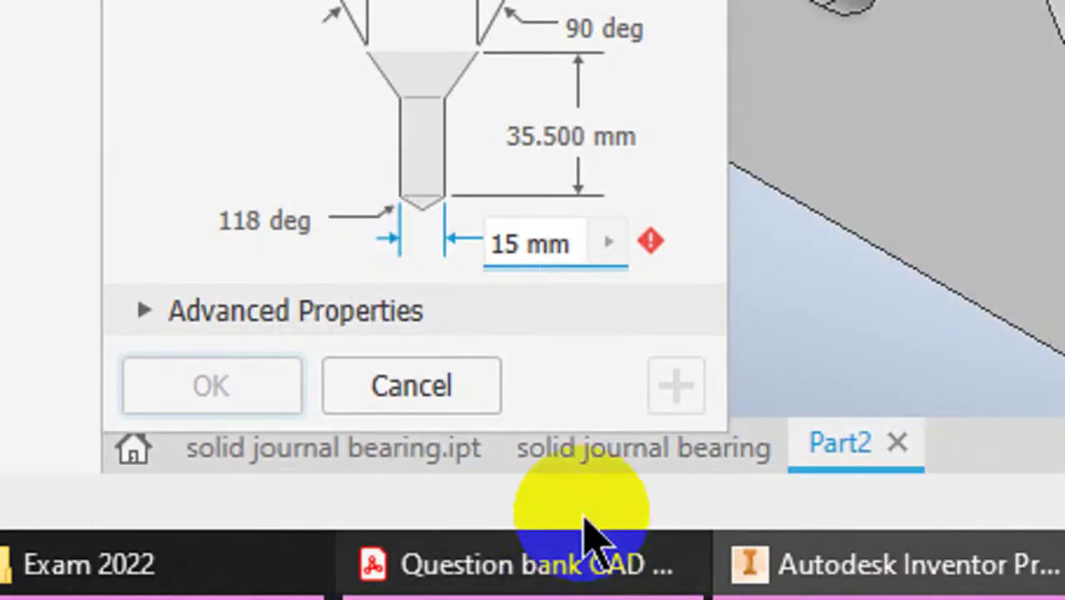
Edit the countersink diameter and retype the hole diameter as 1.5 mm
double_click(556, 155)
text(4)
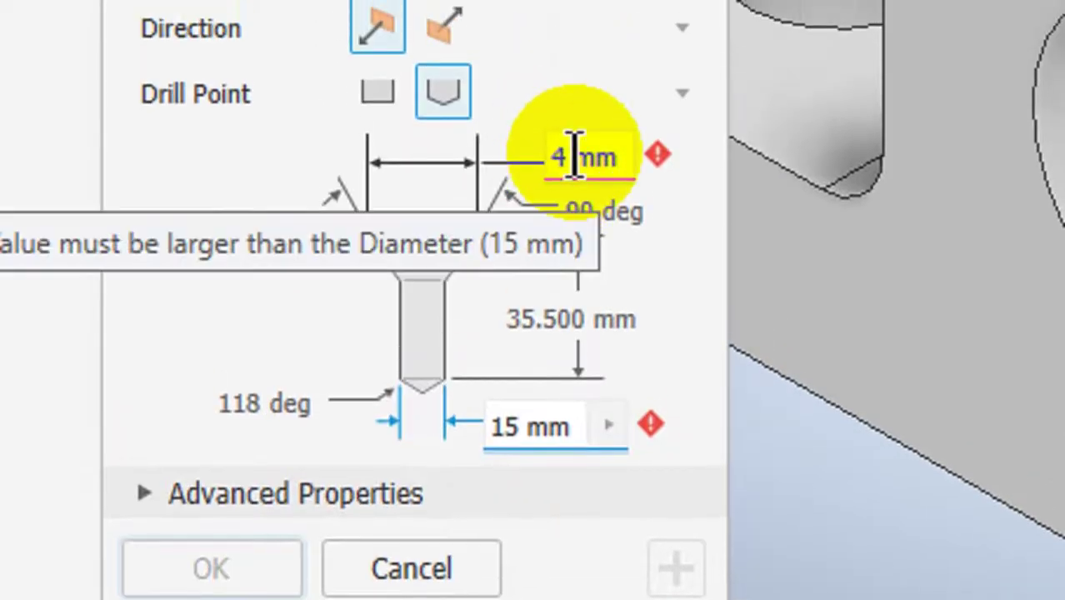
click(577, 155)
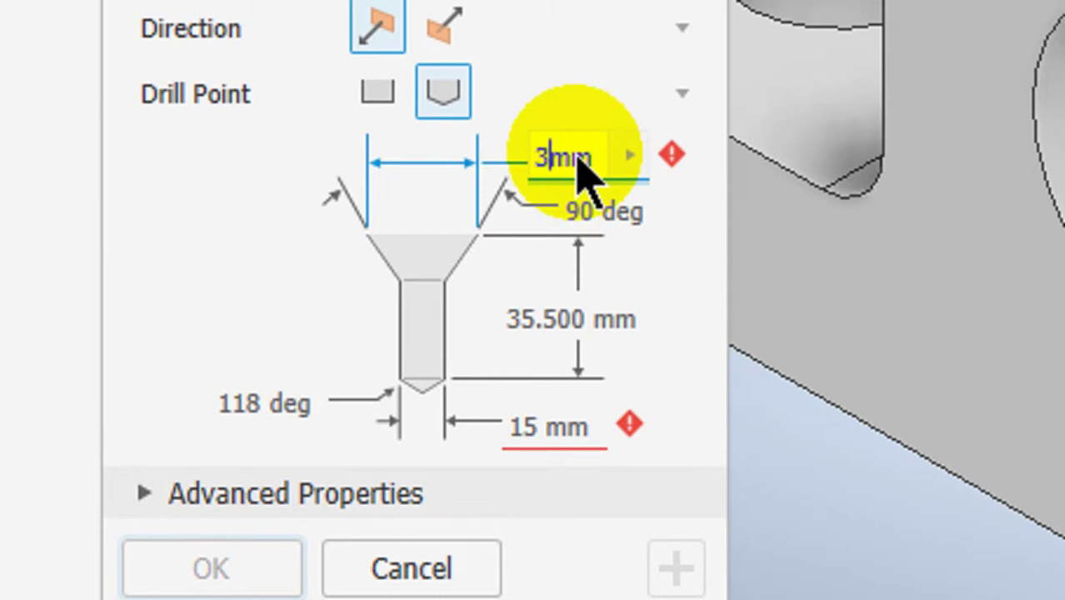
click(524, 433)
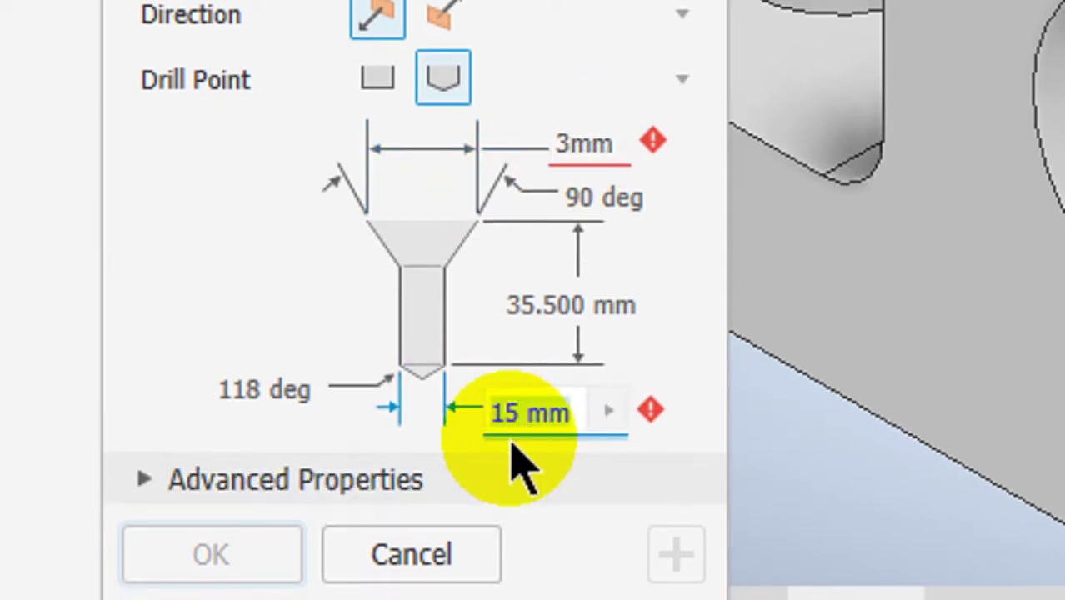
text(1.5)
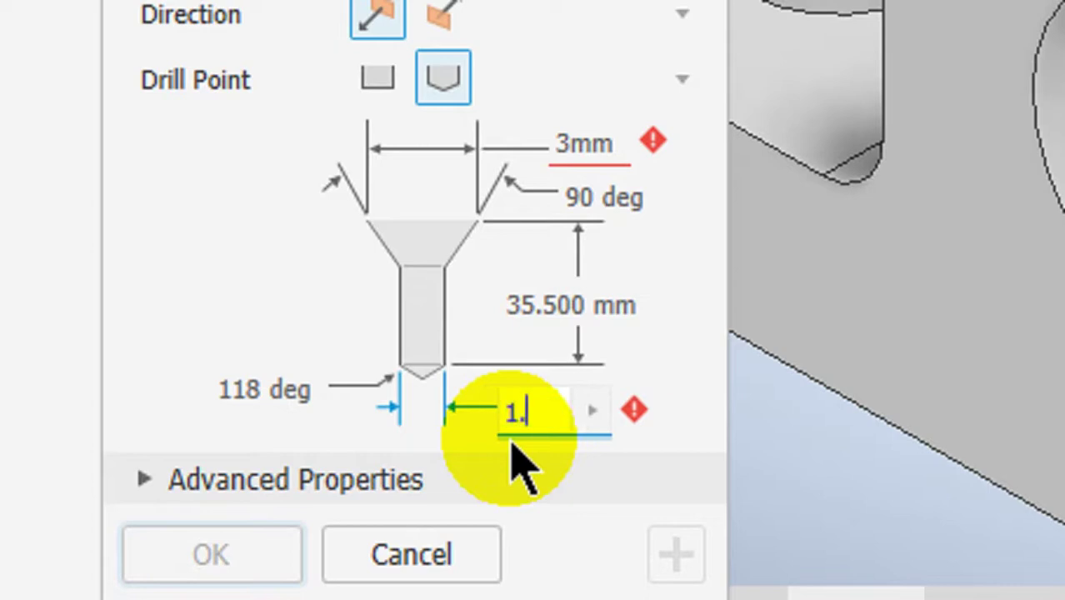
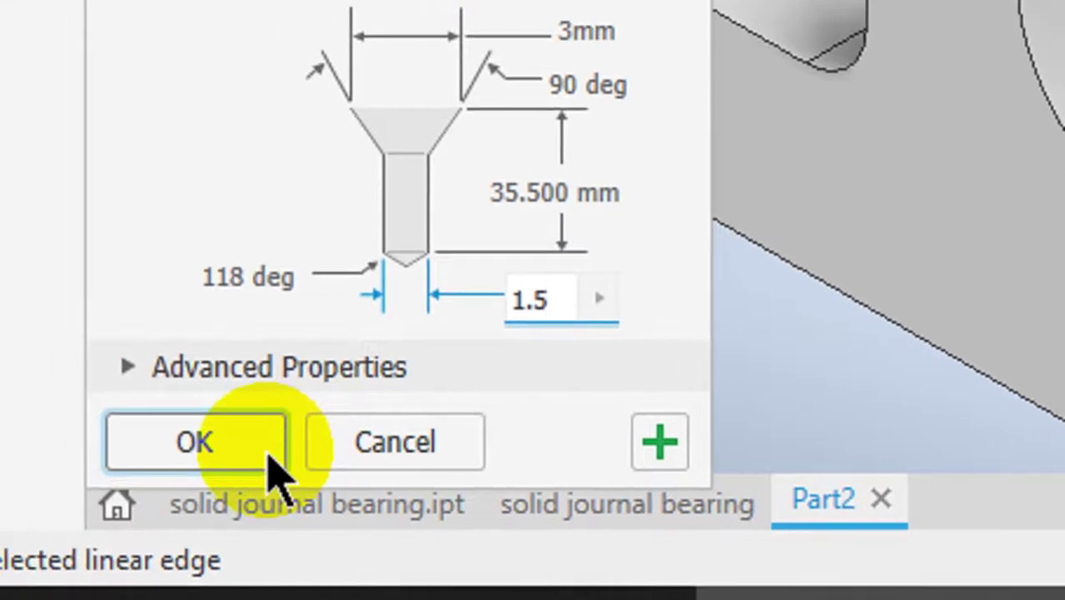
Confirm the countersunk oil hole, then turn off Work Plane1's visibility from the browser
click(278, 474)
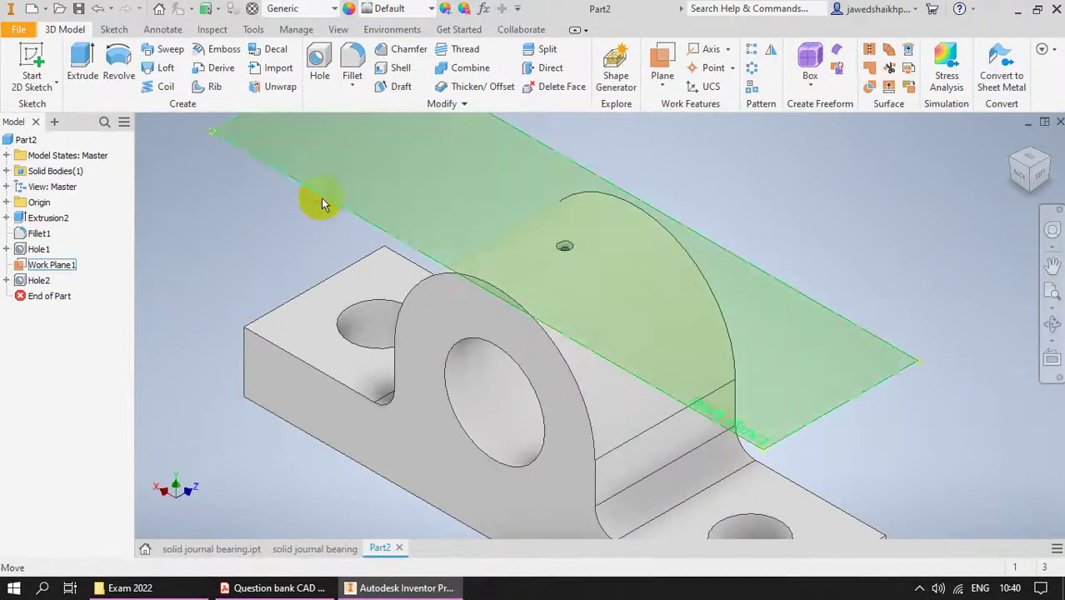
click(324, 205)
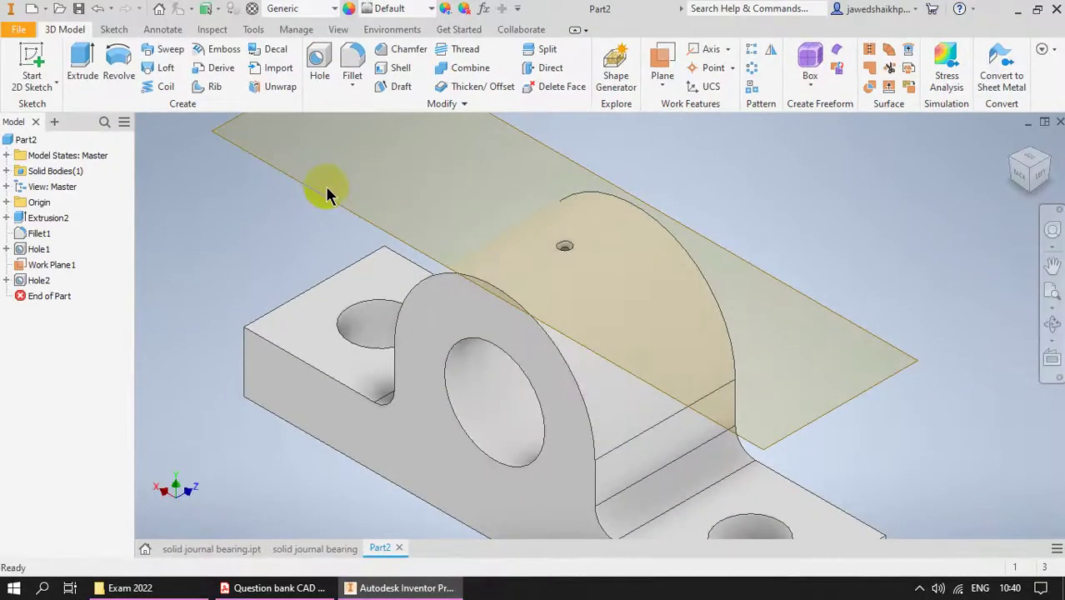
click(322, 193)
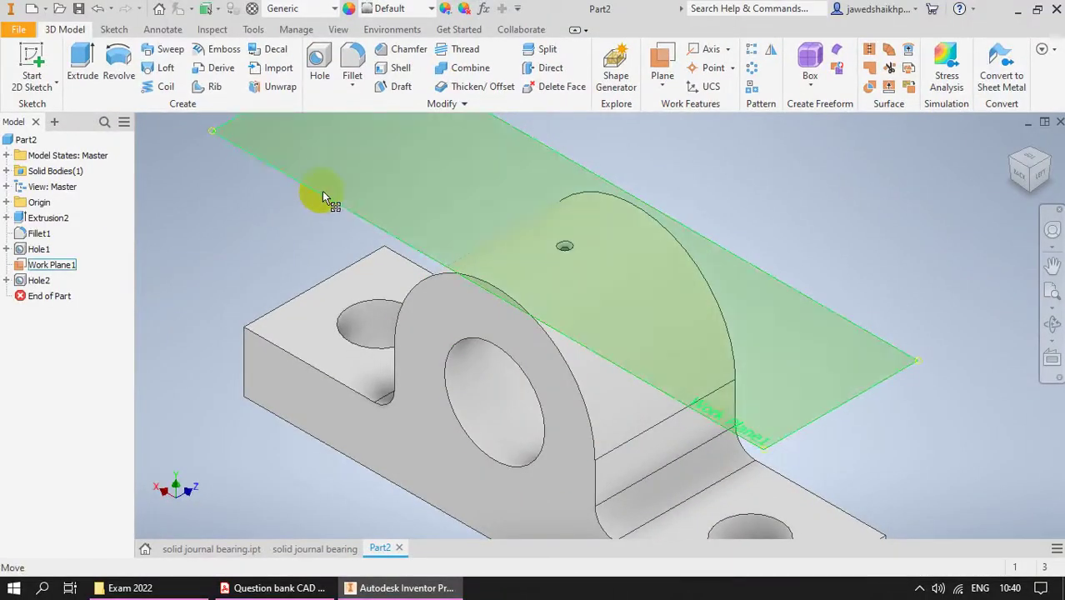
click(63, 267)
right_click(61, 264)
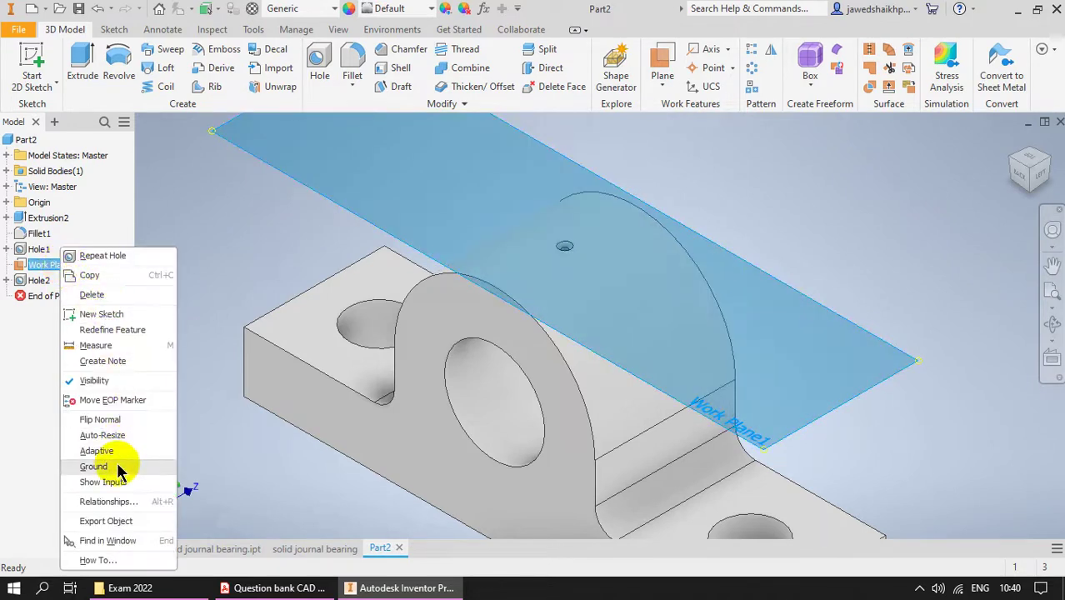
click(95, 381)
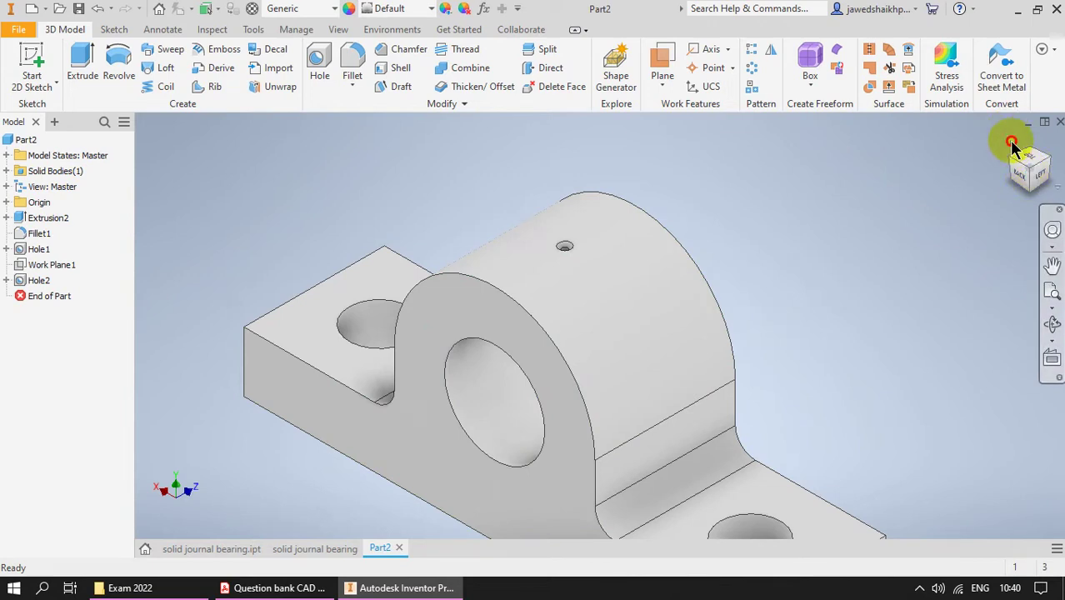
Return to the home view and zoom to inspect the finished bearing
click(1011, 141)
scroll(629, 269, up, 3)
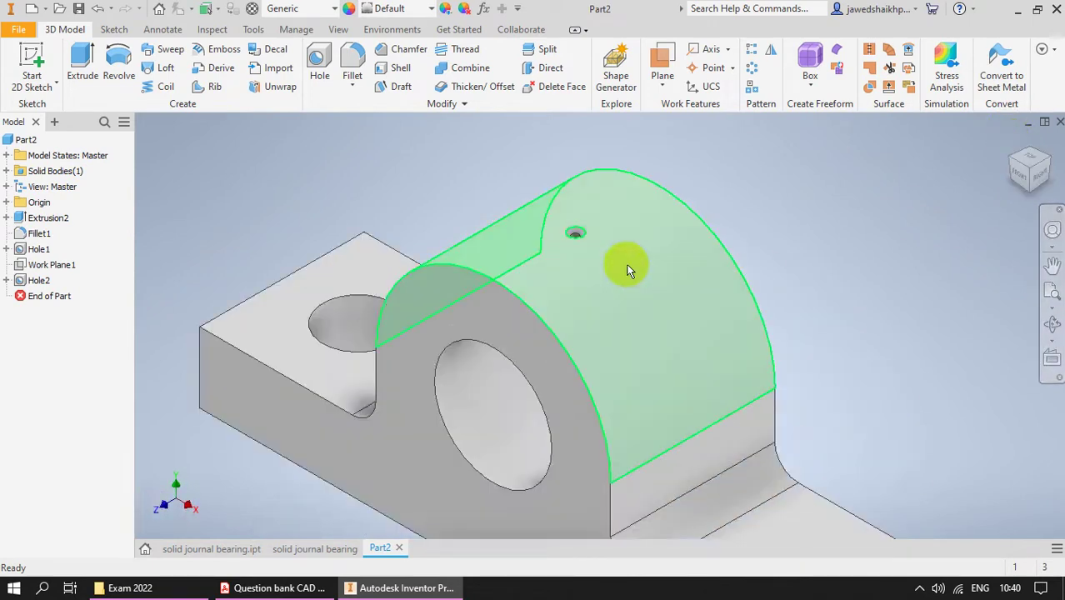
scroll(577, 221, down, 3)
scroll(577, 222, up, 6)
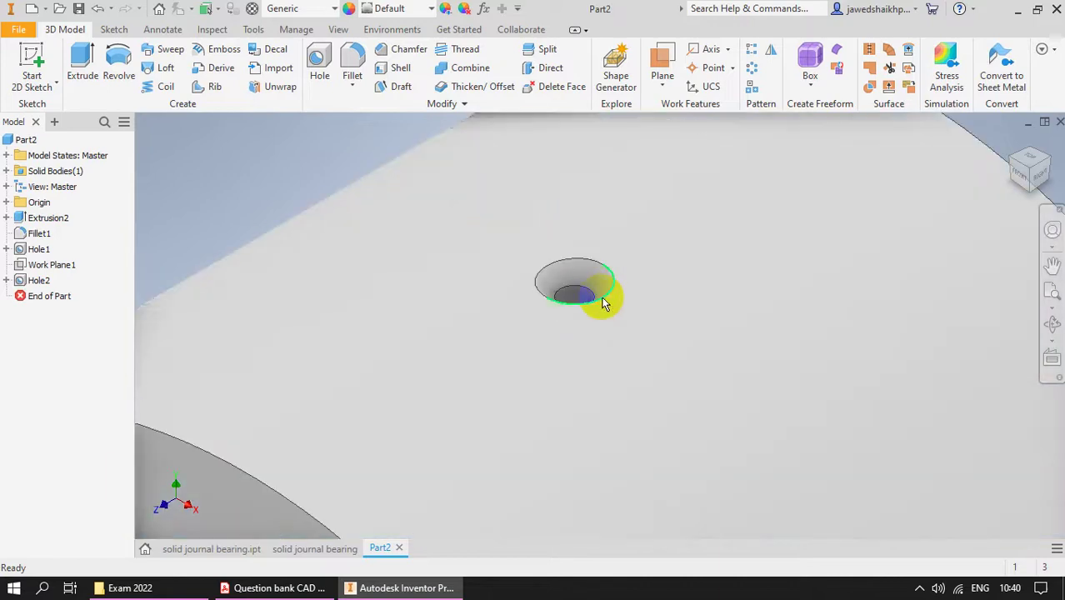
scroll(604, 303, down, 6)
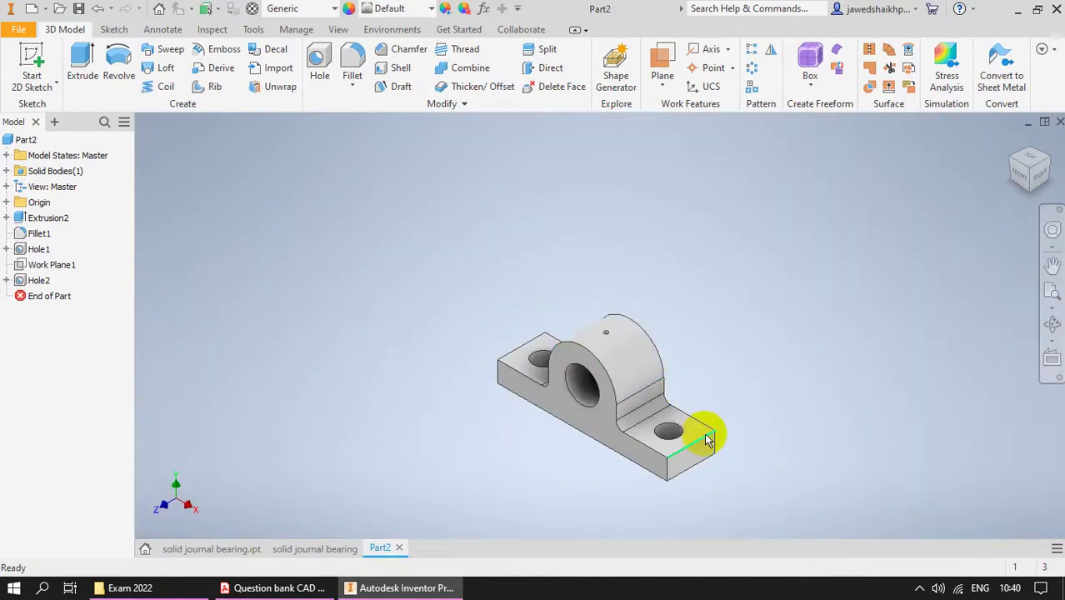
scroll(725, 458, up, 3)
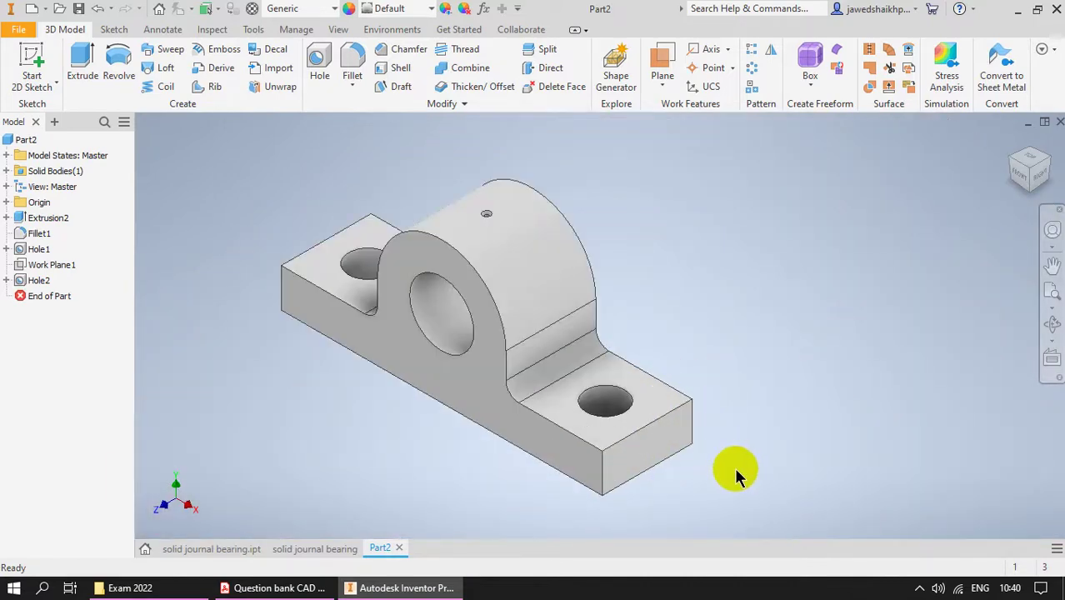
mouse_move(379, 587)
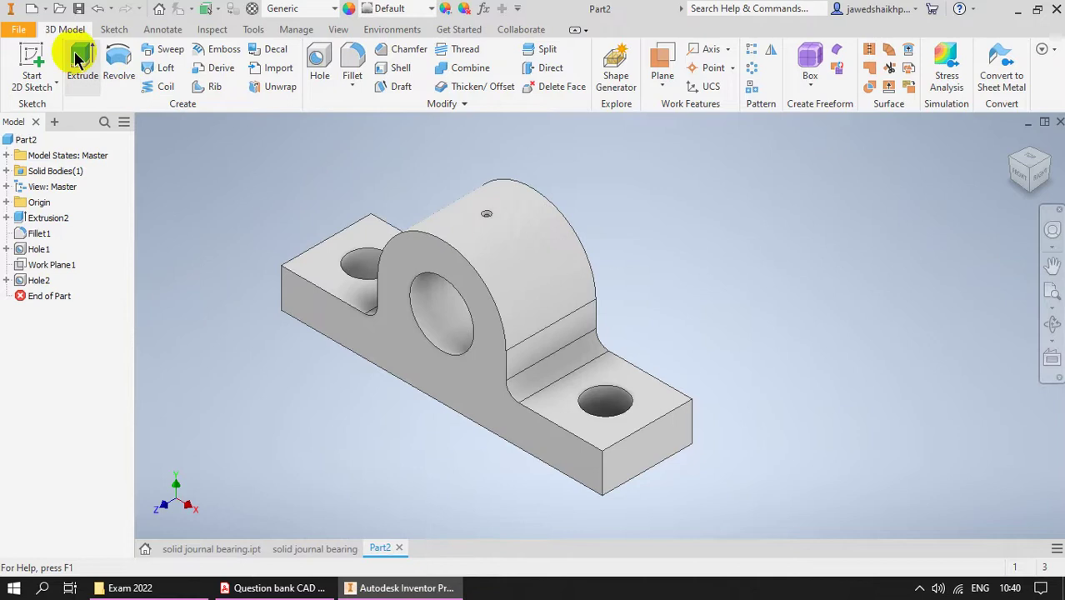
Create a new drawing from the ISO.idw template
click(30, 12)
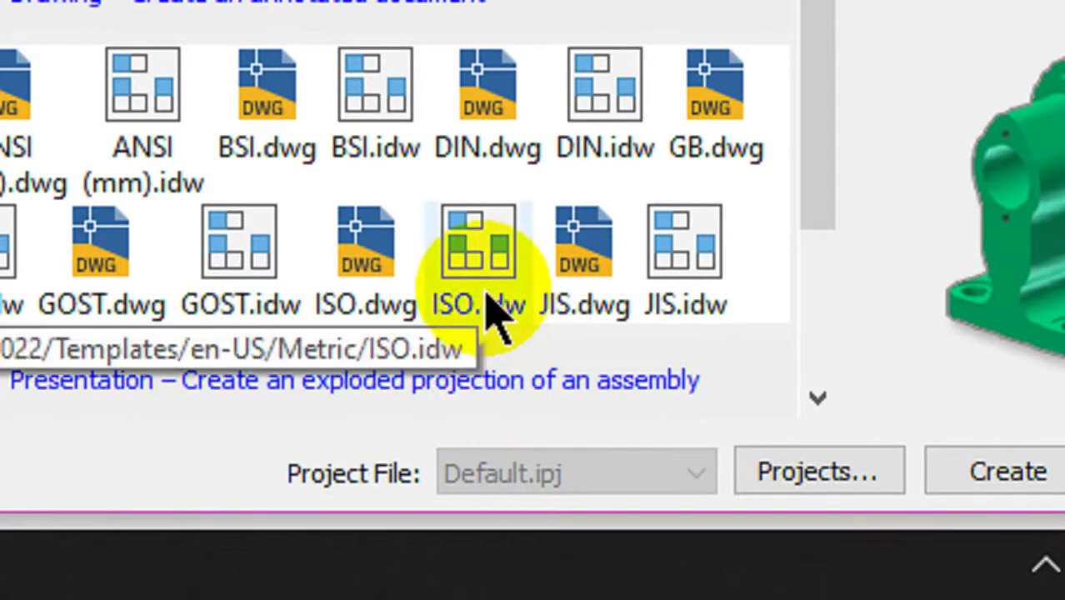
click(498, 319)
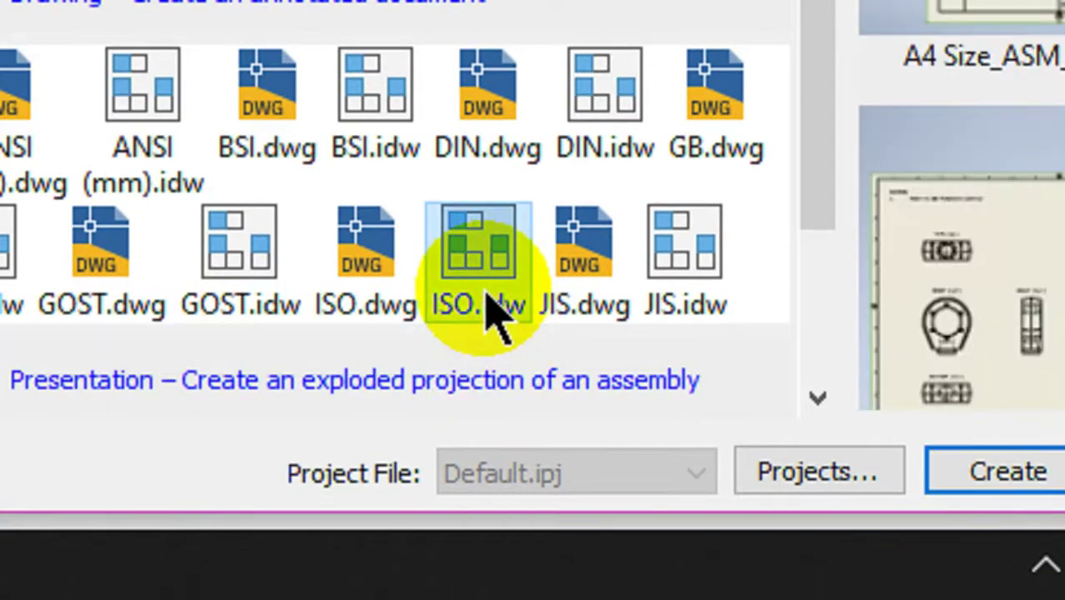
double_click(486, 288)
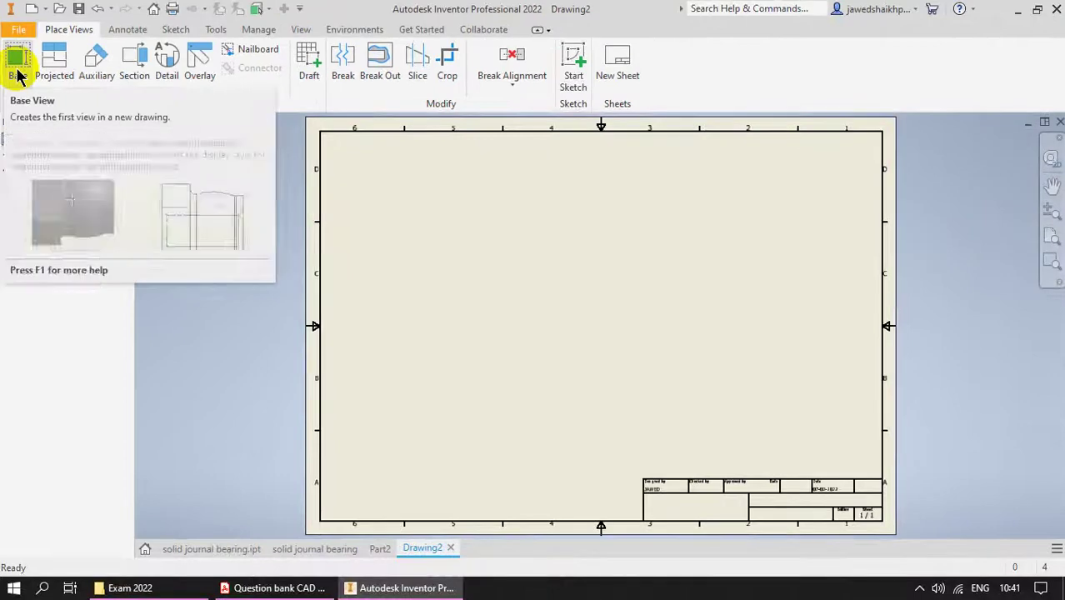
Start a base view and save the part as BUSH when prompted
click(50, 218)
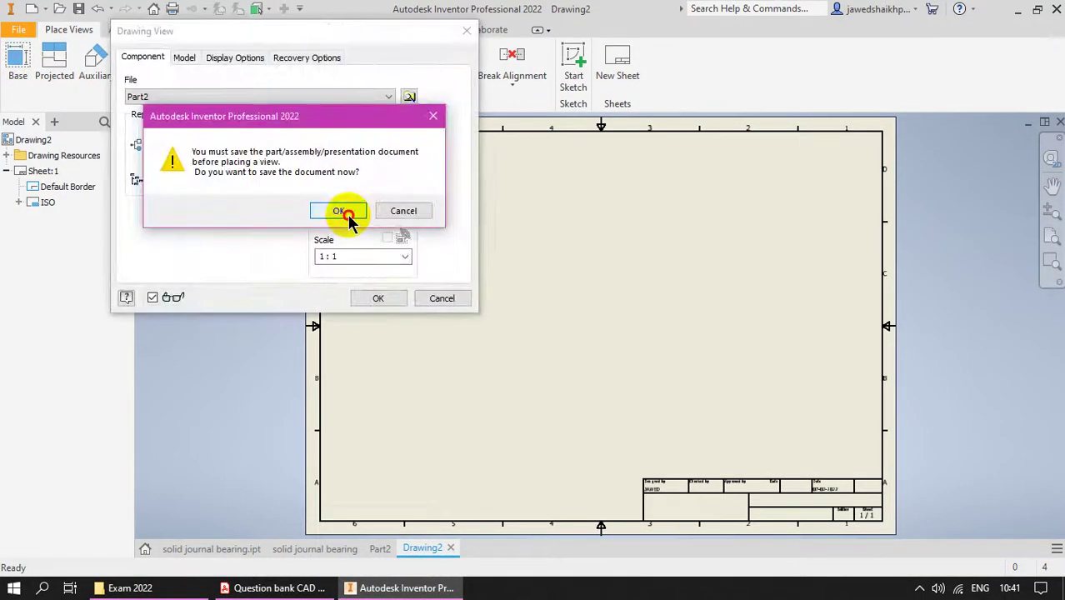
click(341, 212)
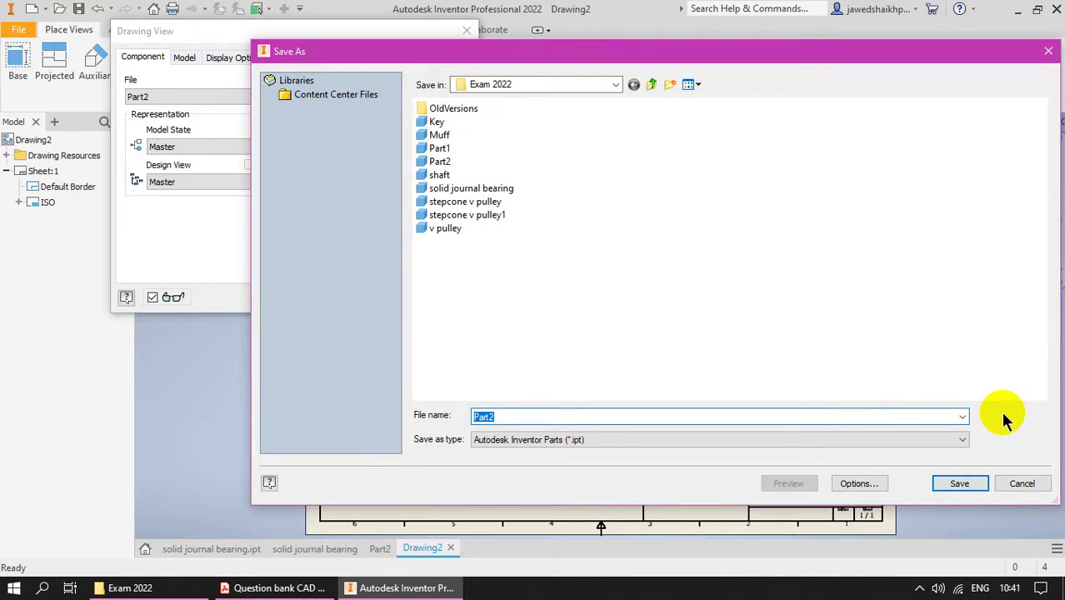
text(BUSH)
key(Return)
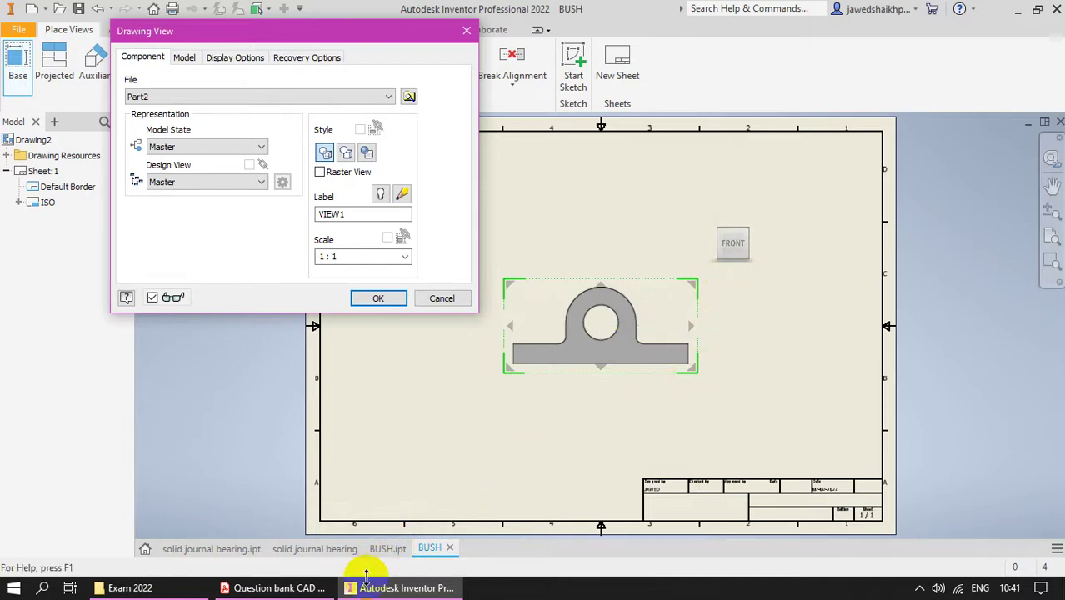
After checking the reference PDF, place a Top-oriented base view at 1:1
click(305, 590)
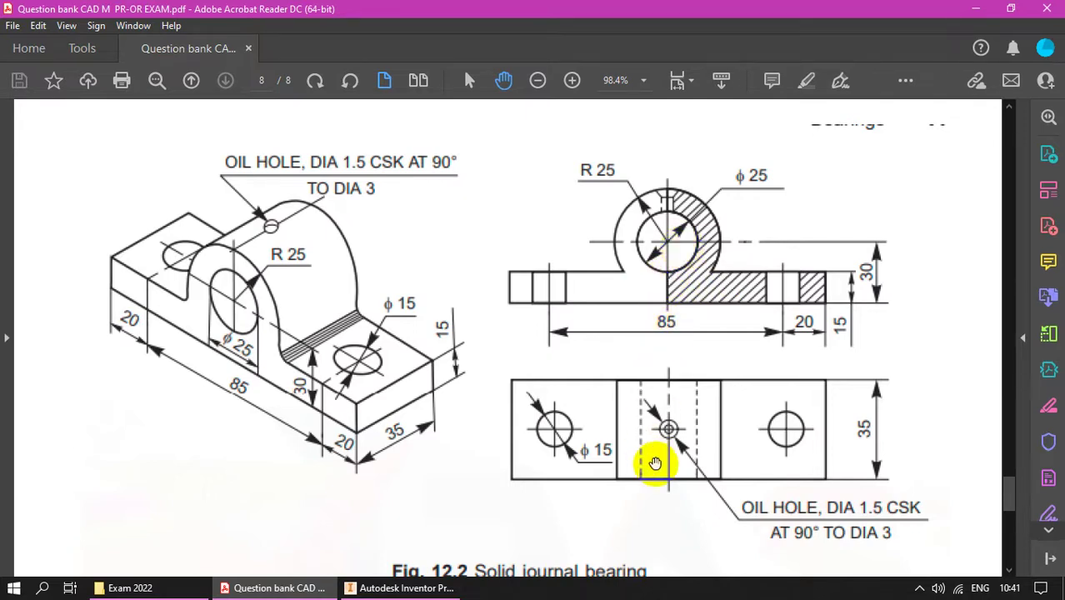
click(419, 590)
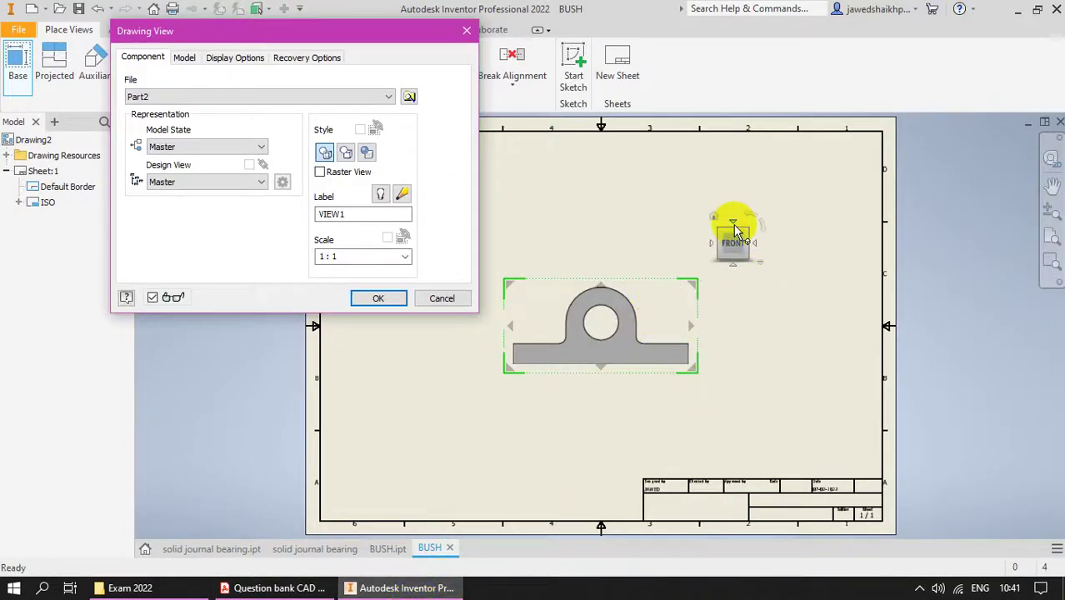
click(732, 217)
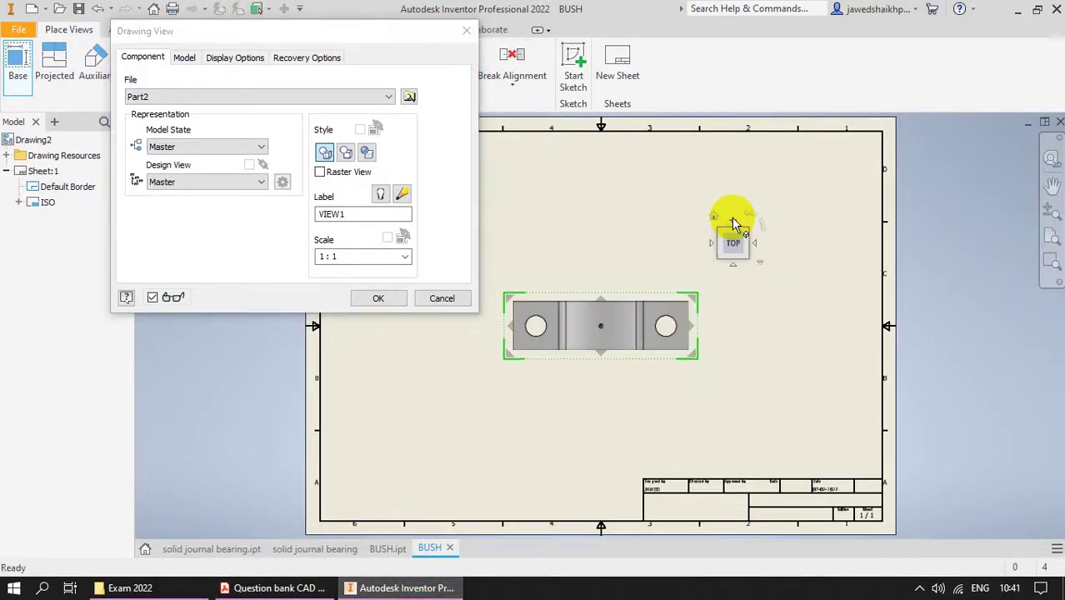
click(375, 300)
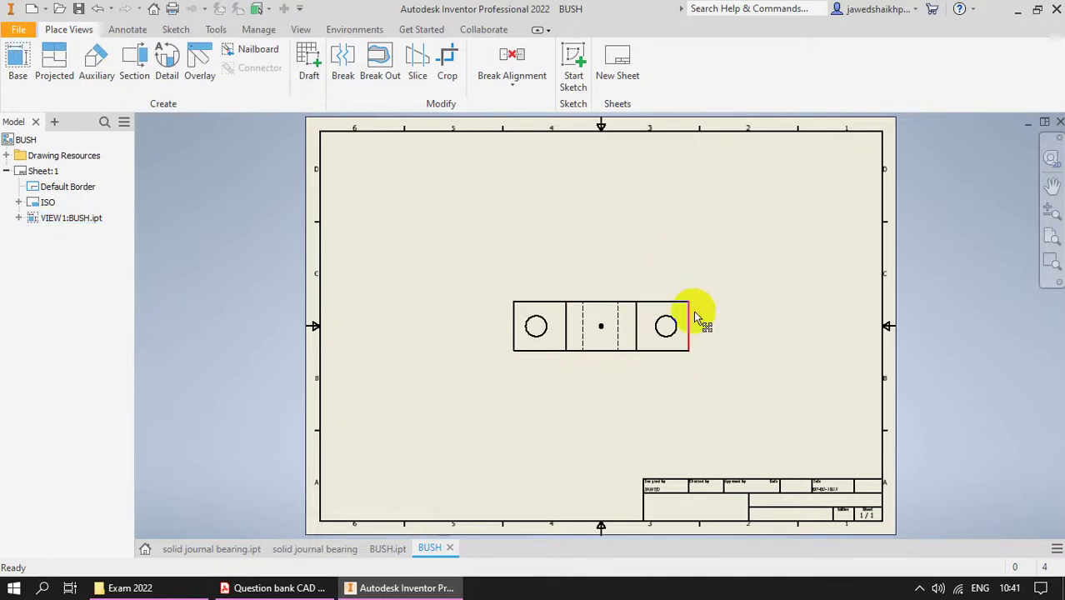
Move the top base view left and preview projected views above, below and right
drag(582, 358, 483, 361)
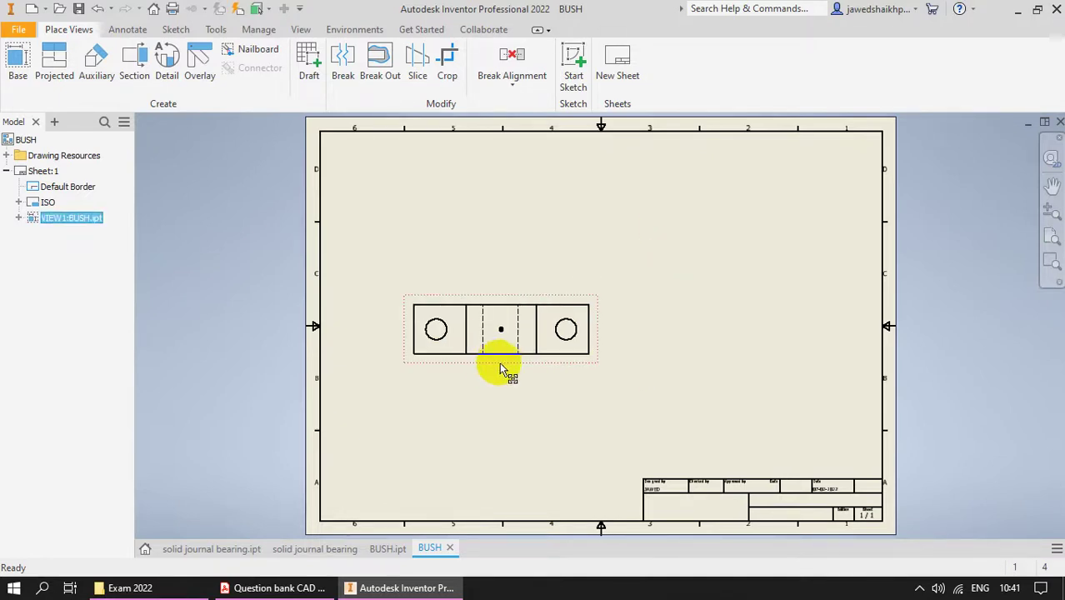
double_click(560, 368)
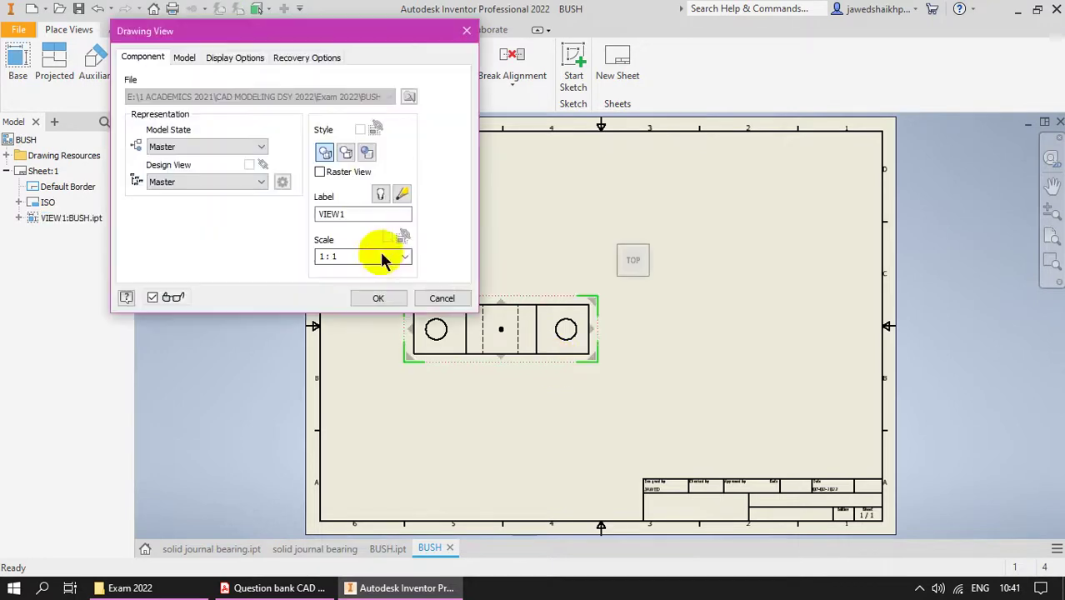
click(538, 208)
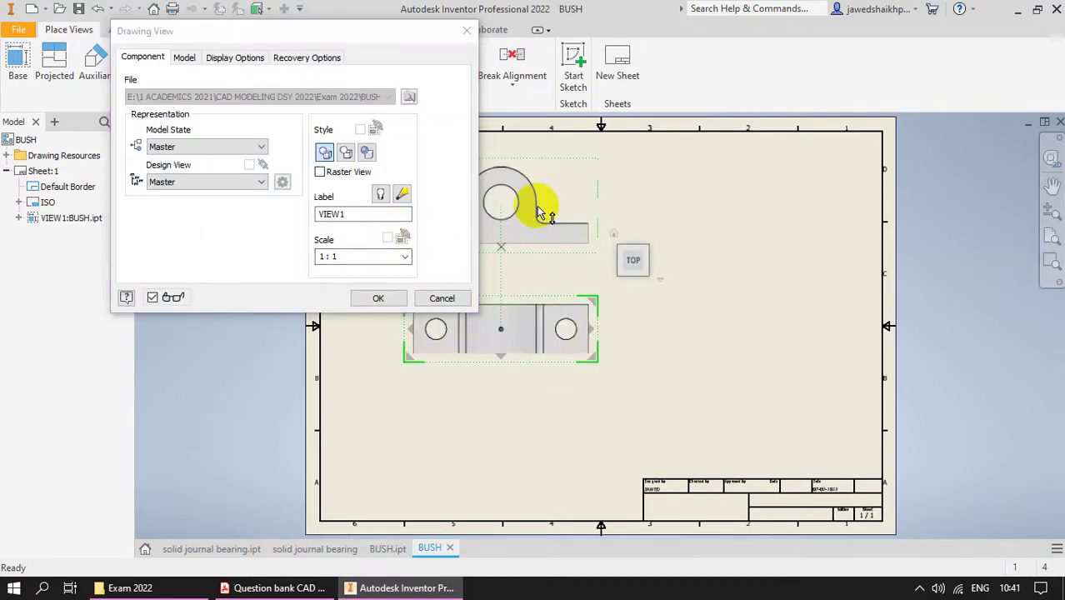
click(548, 457)
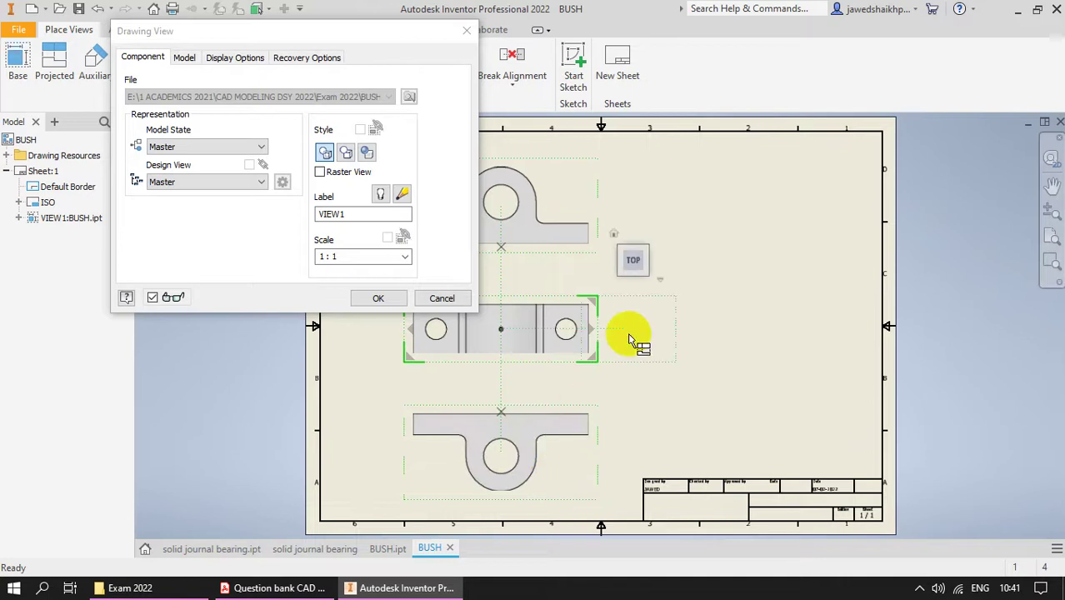
click(715, 339)
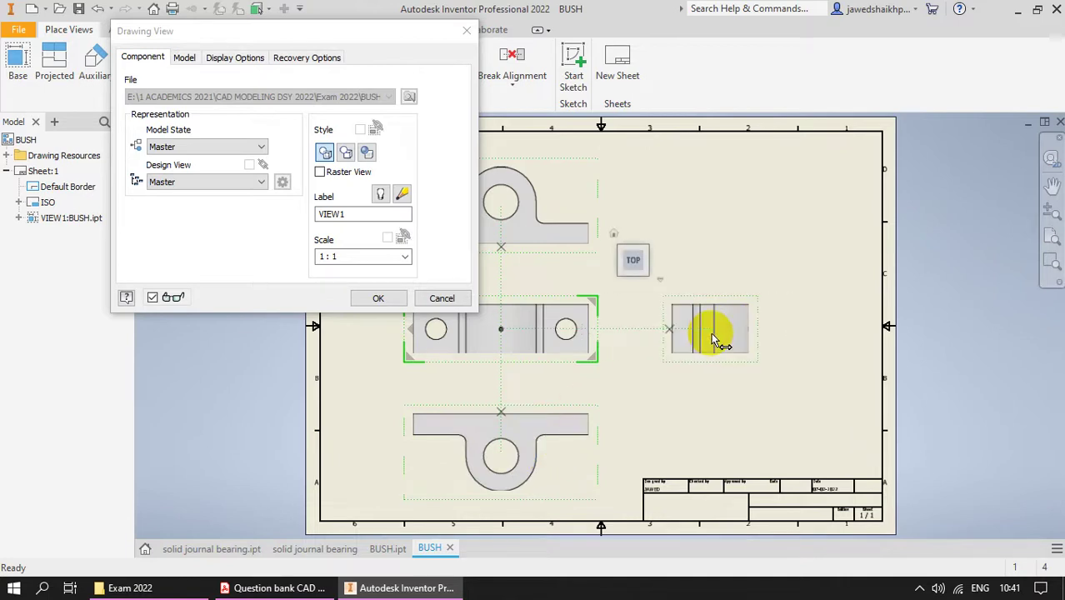
Preview isometric projections at all four corners of the sheet
click(738, 425)
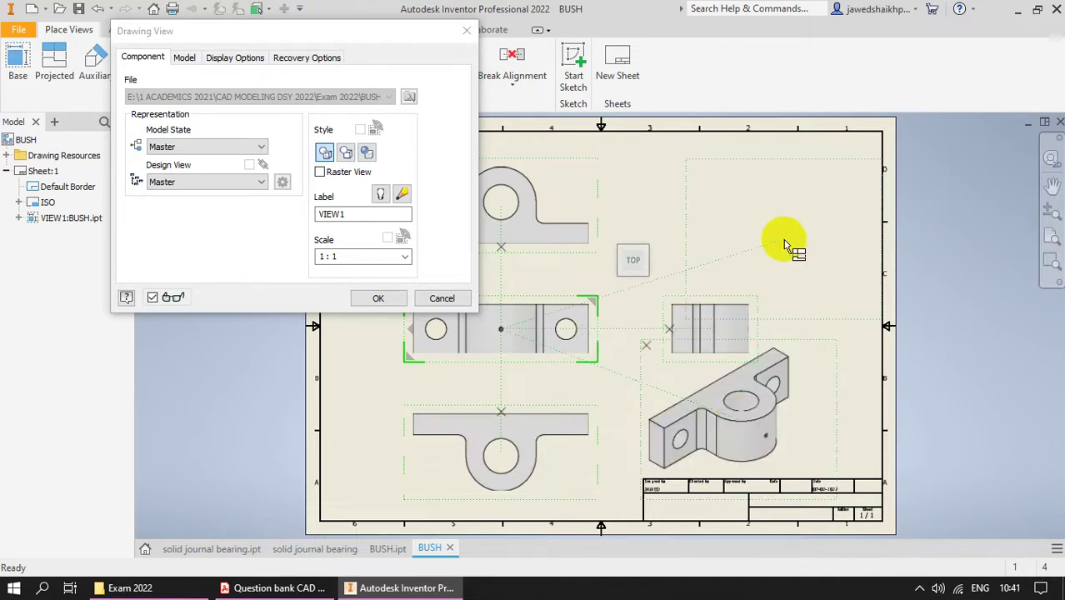
click(787, 207)
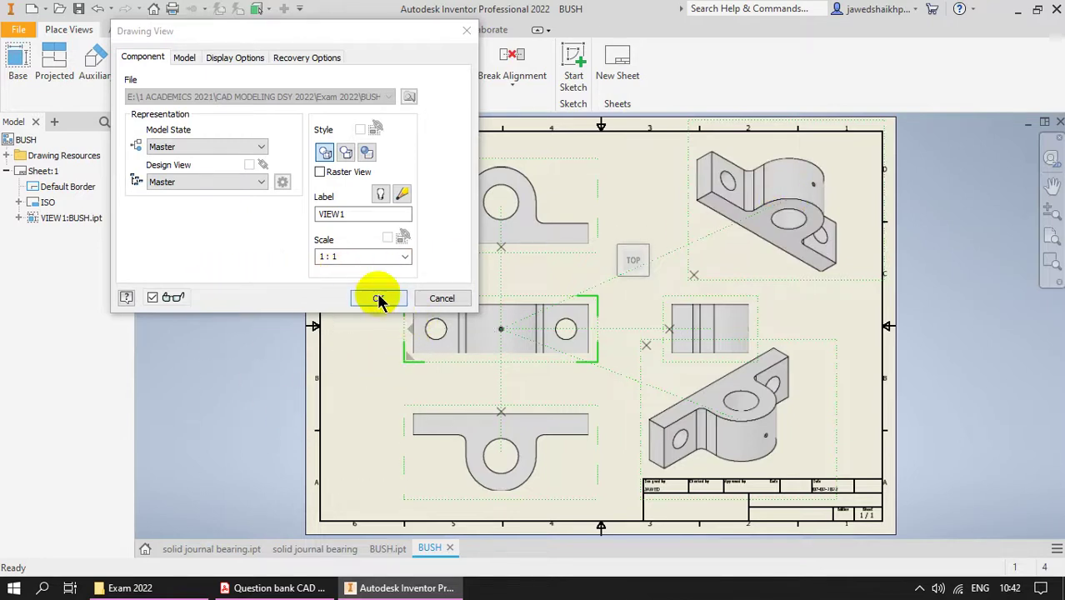
click(245, 422)
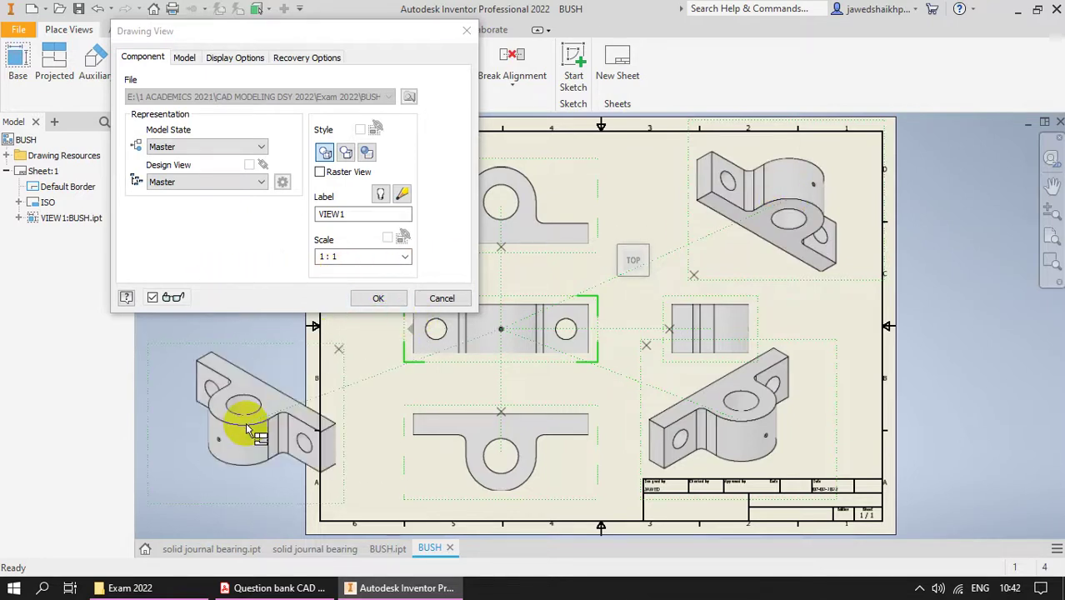
drag(317, 28, 445, 265)
click(219, 171)
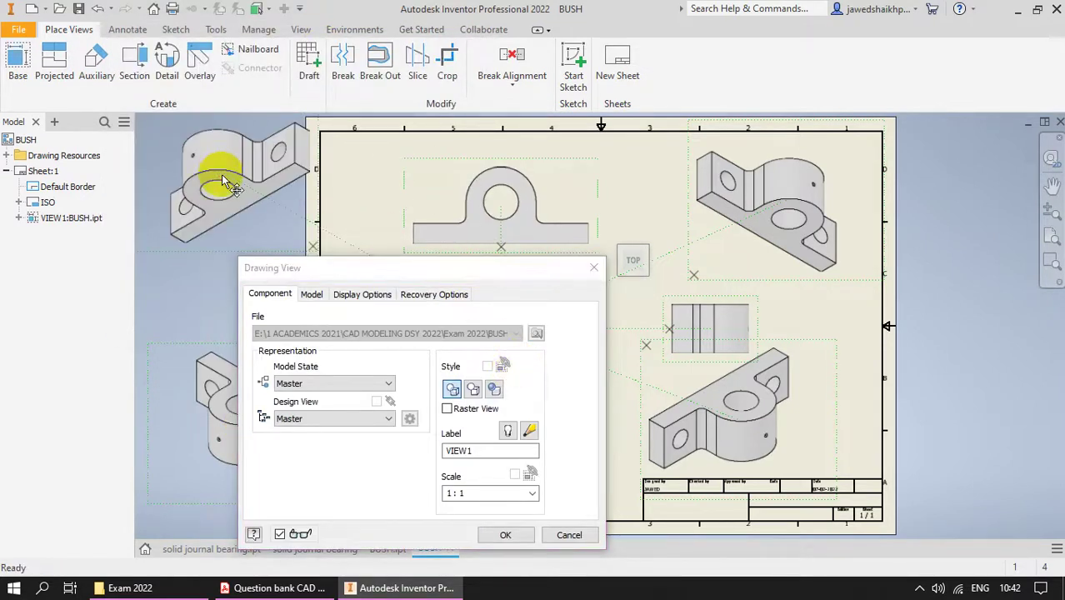
click(567, 536)
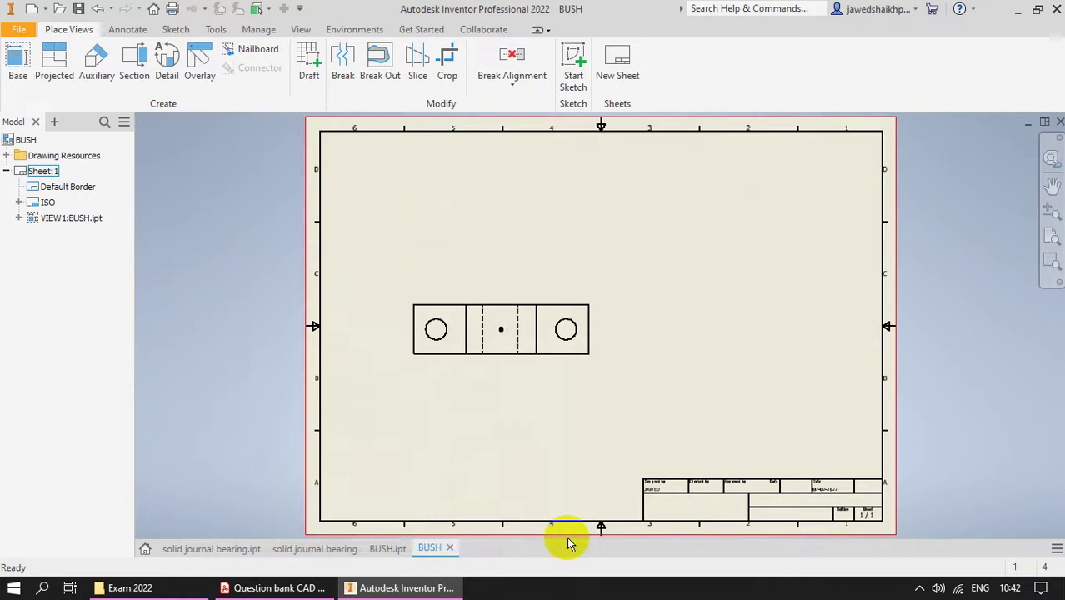
scroll(665, 350, up, 3)
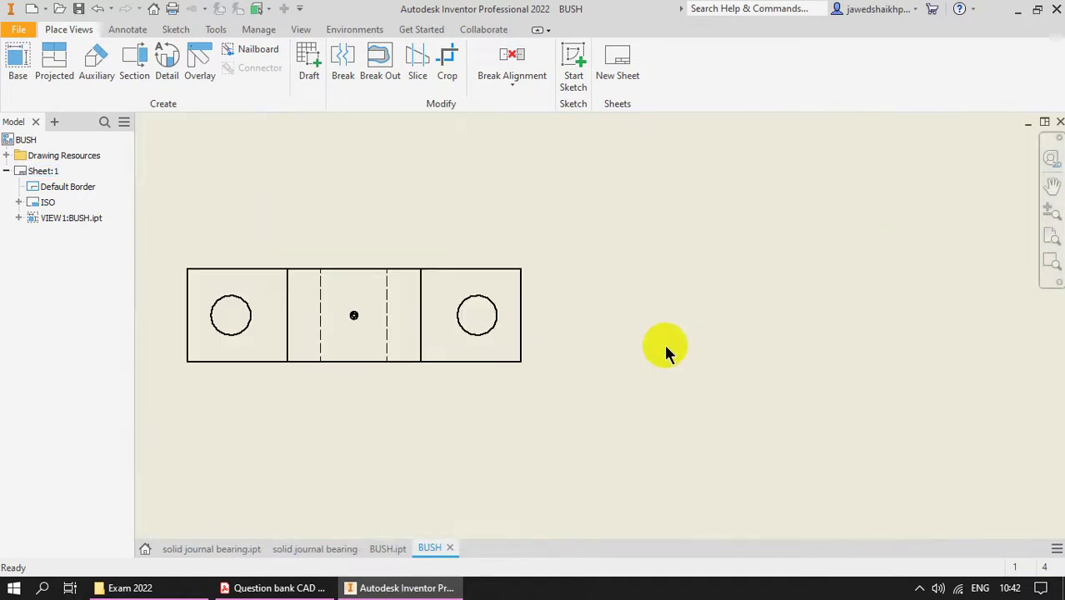
scroll(737, 325, down, 5)
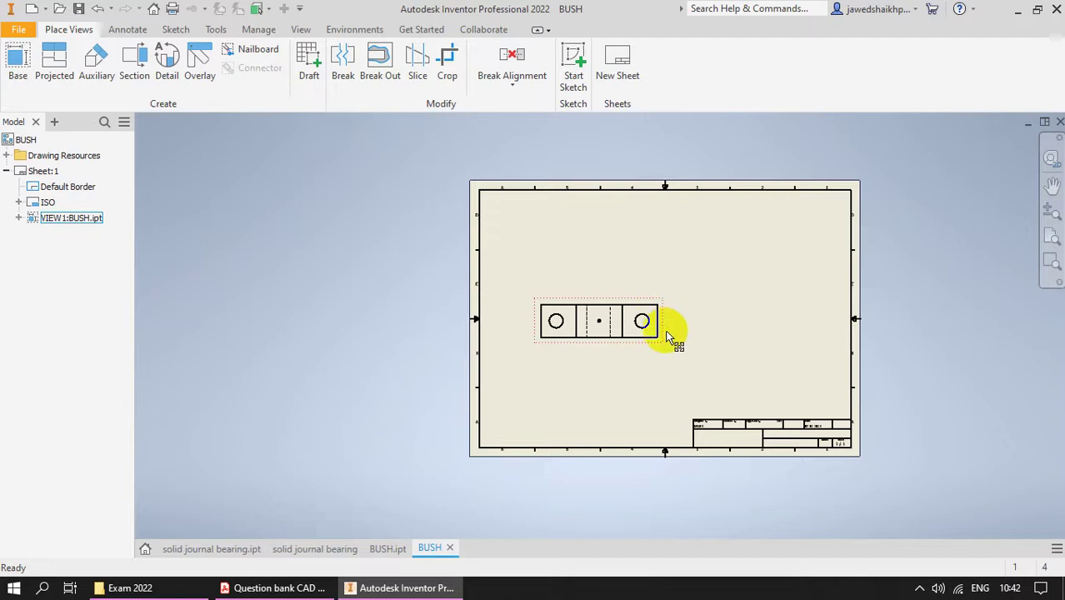
scroll(667, 335, up, 3)
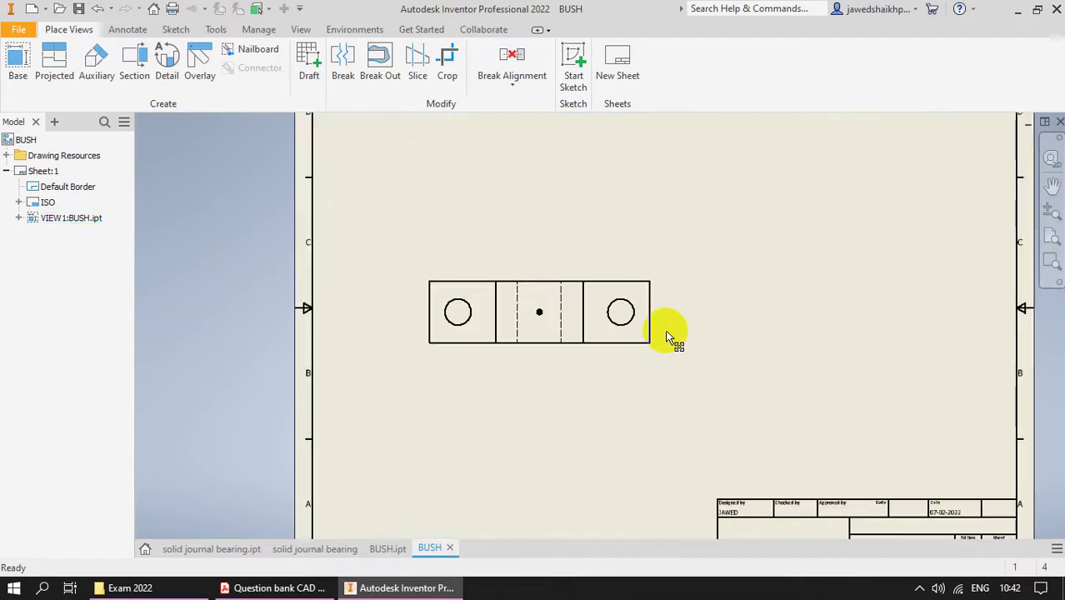
scroll(675, 338, down, 3)
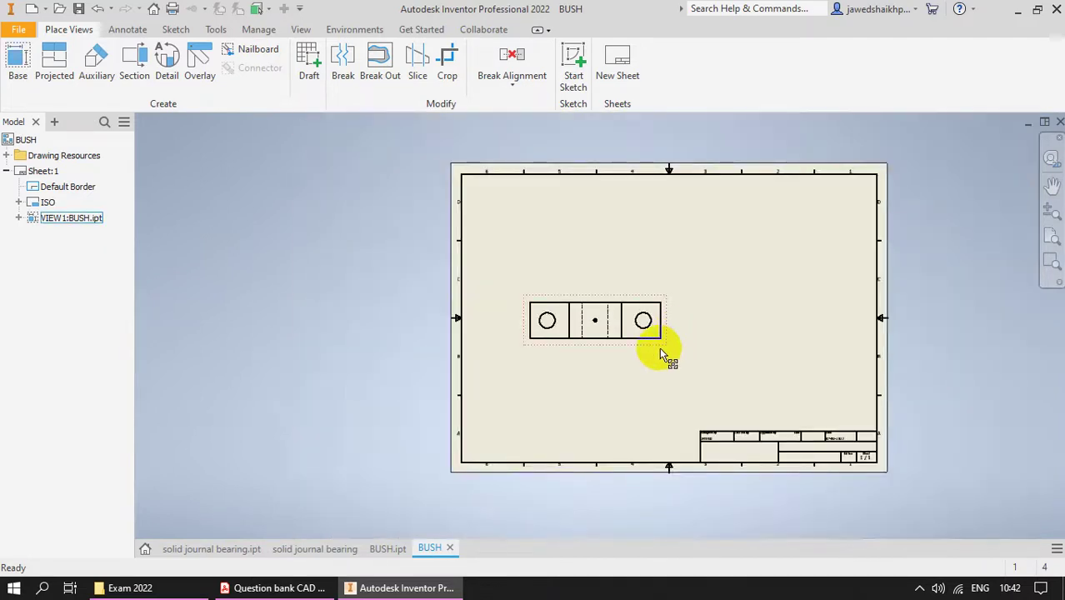
scroll(660, 353, up, 3)
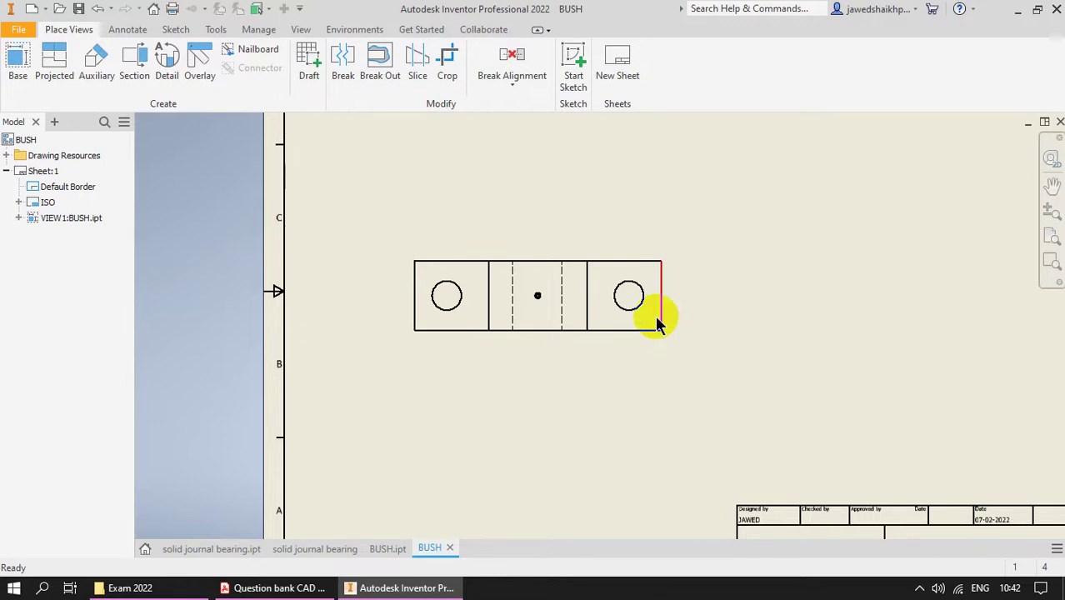
scroll(656, 321, down, 3)
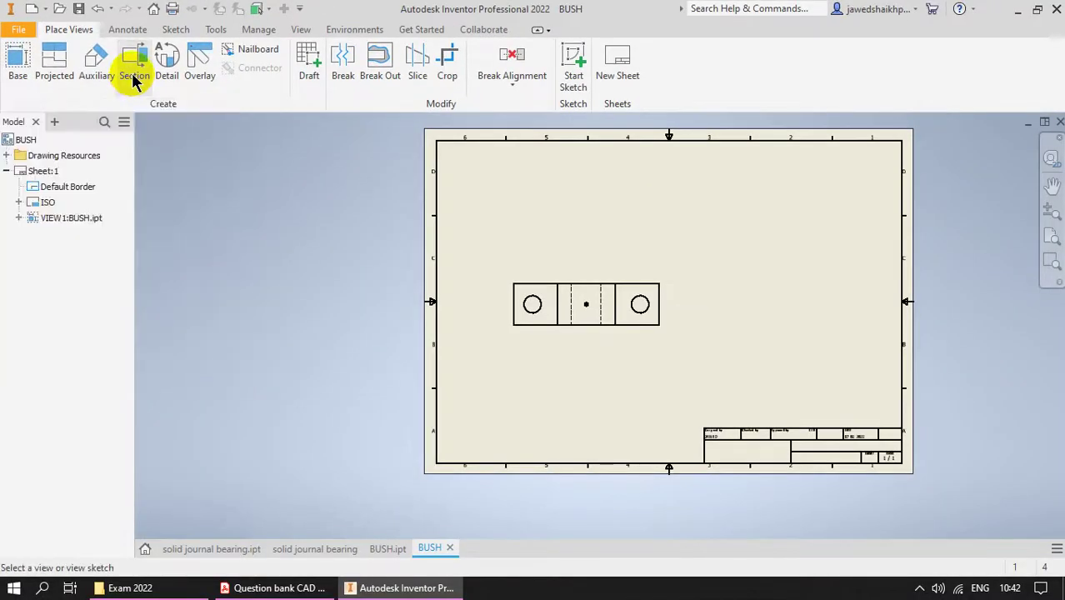
Start a section on the base view, drawing the cut line from the right toward the centre hole
click(132, 72)
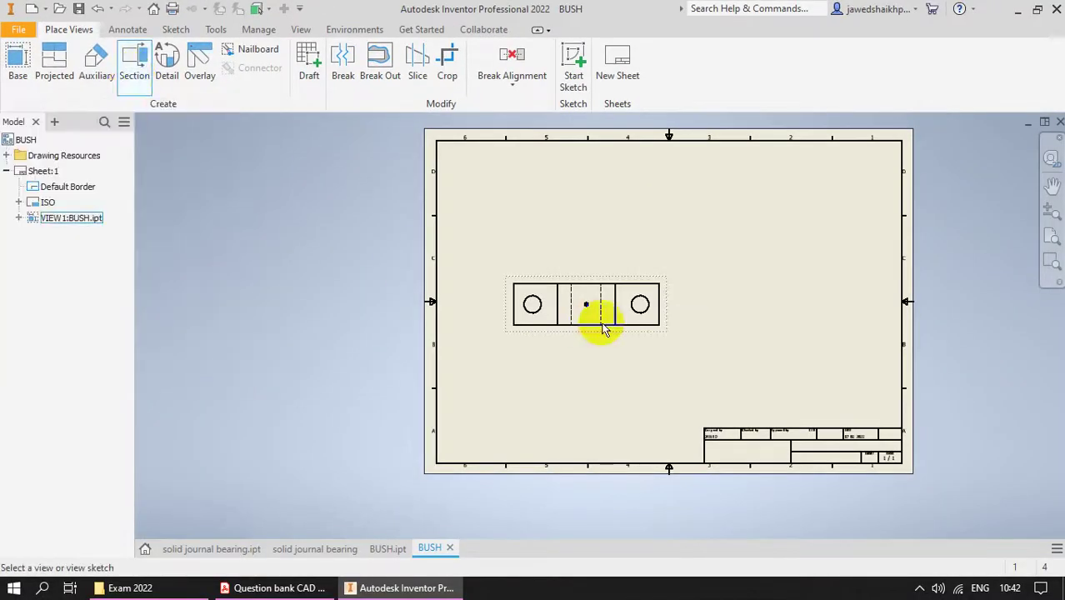
scroll(652, 302, down, 3)
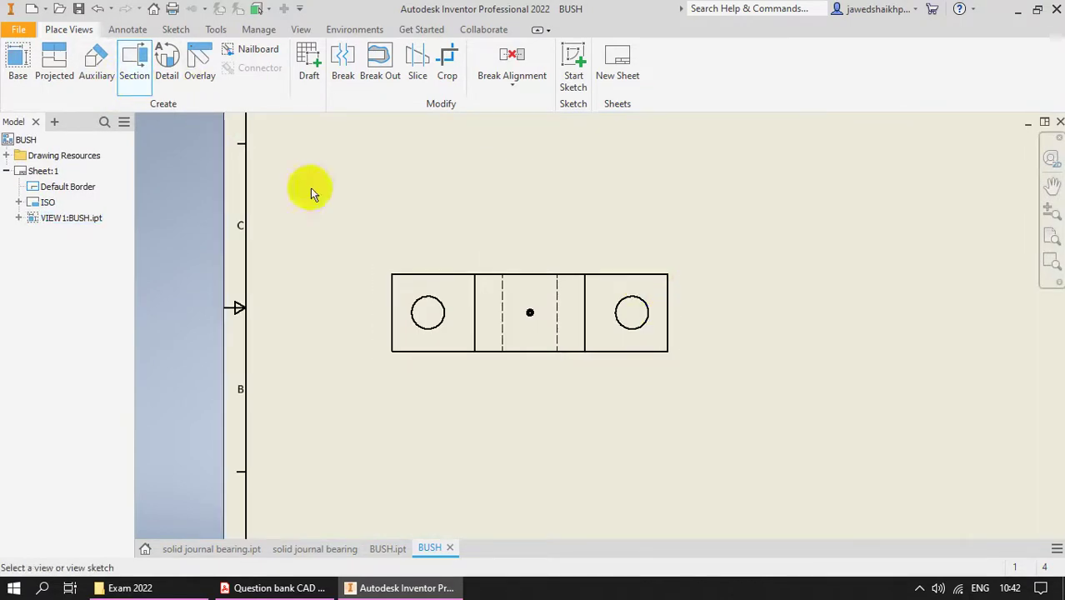
click(676, 324)
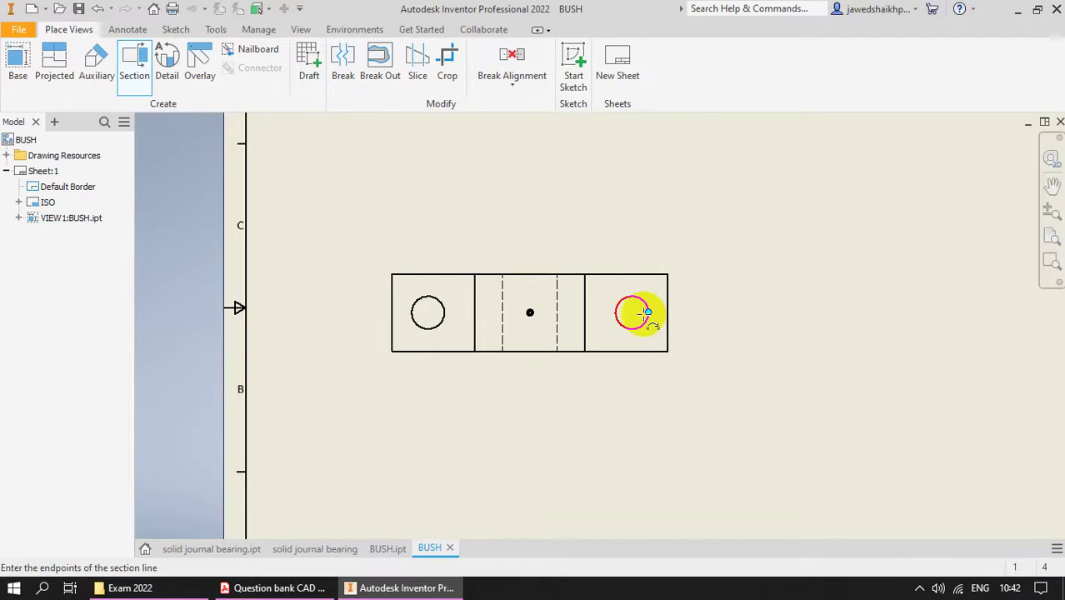
click(708, 310)
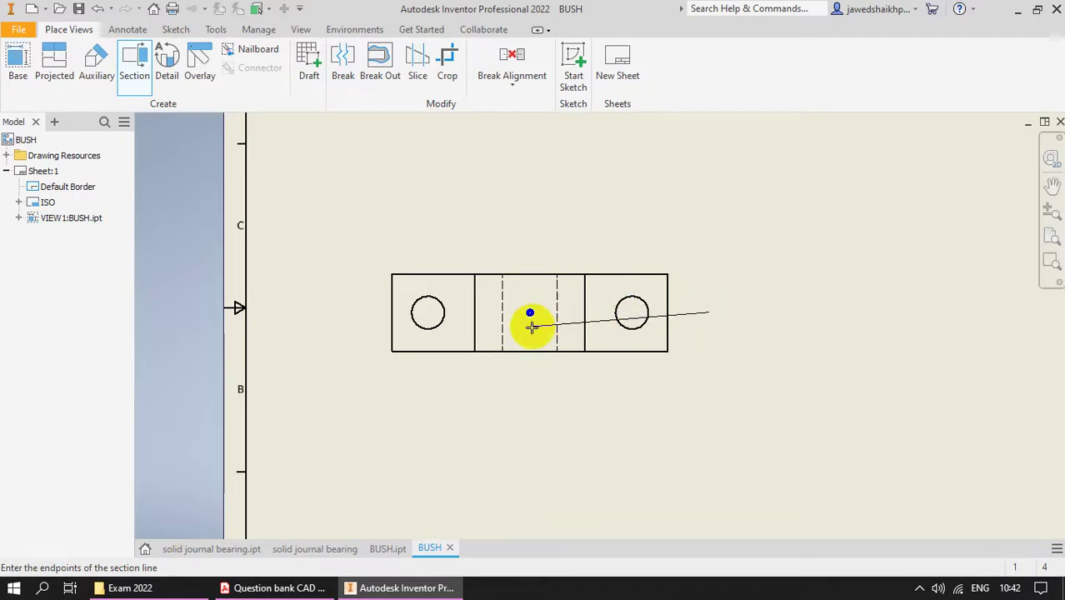
scroll(535, 318, up, 5)
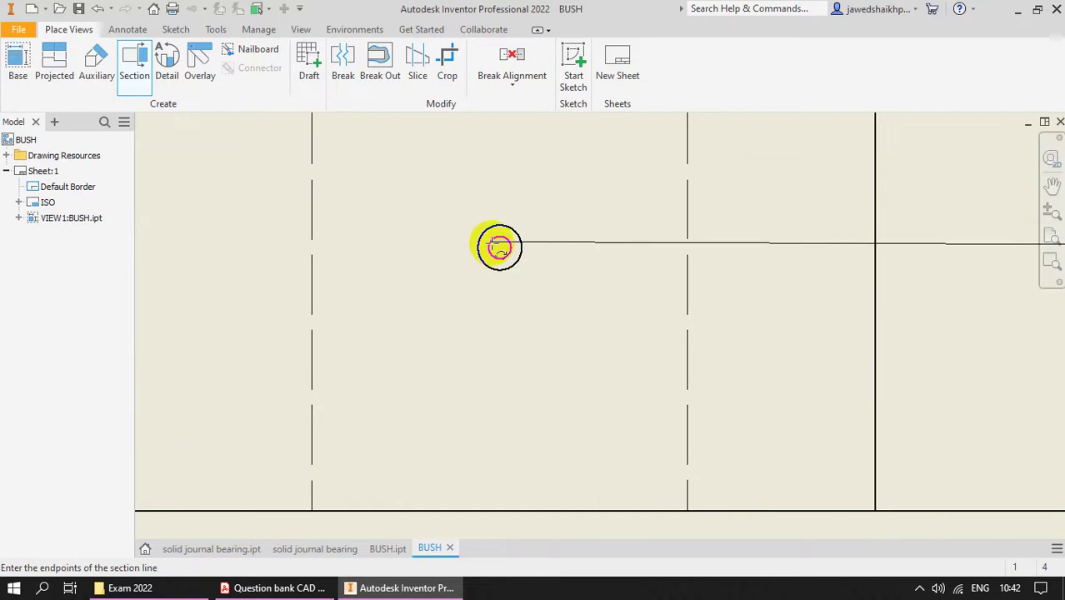
click(499, 246)
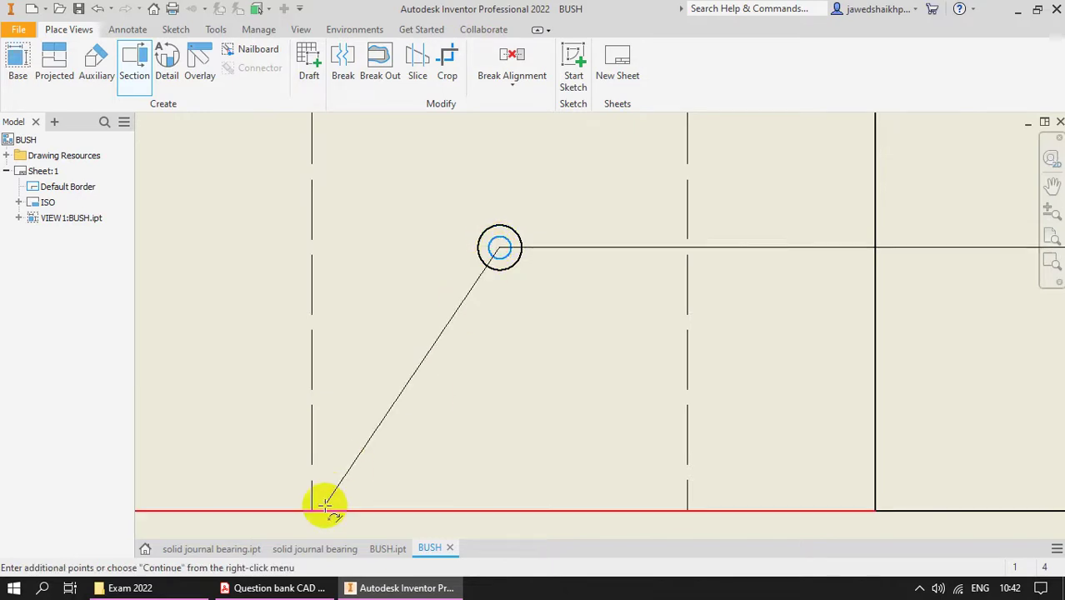
After checking the reference PDF, turn the cut line down at the hole centre and finish it
click(305, 588)
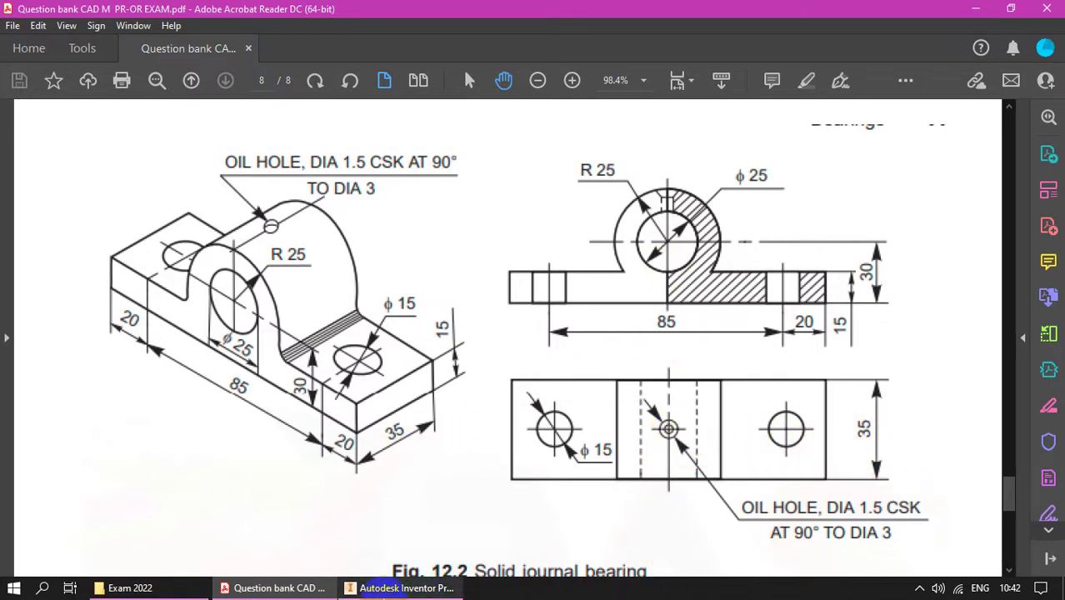
click(390, 588)
scroll(515, 243, up, 5)
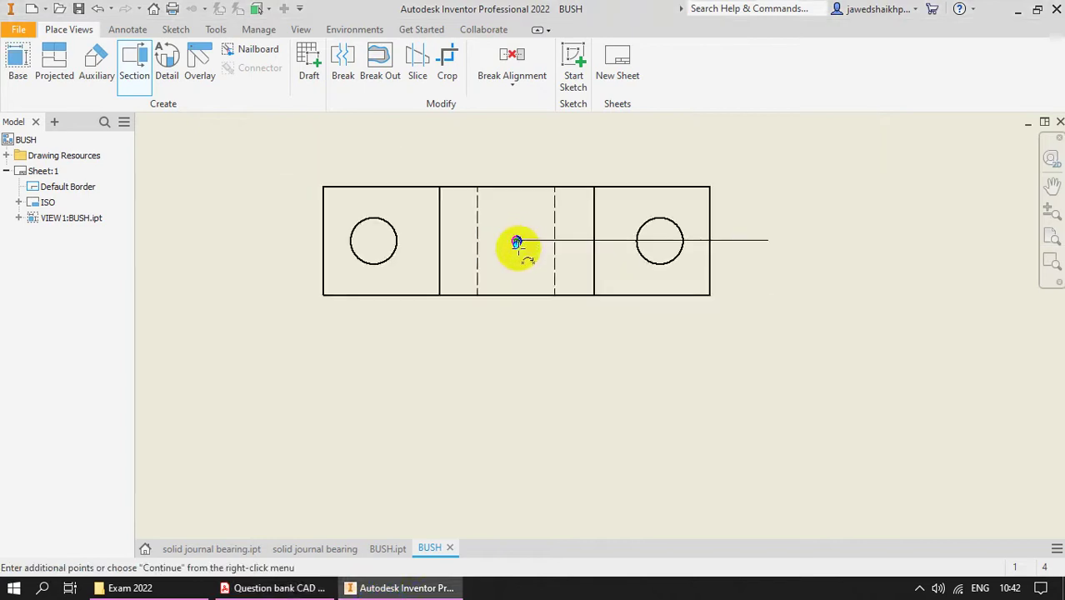
click(516, 242)
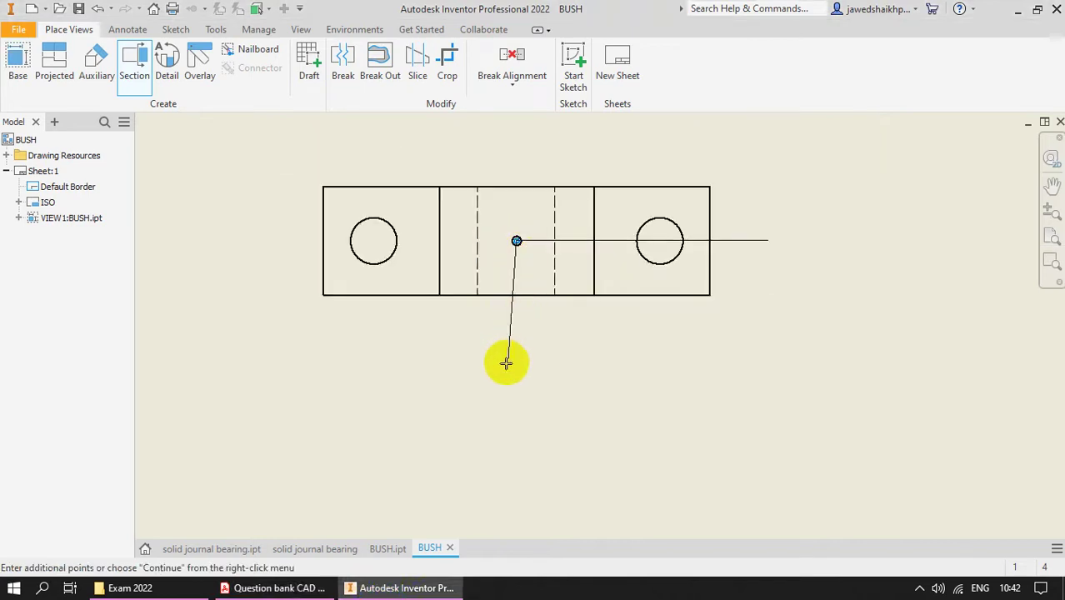
right_click(514, 410)
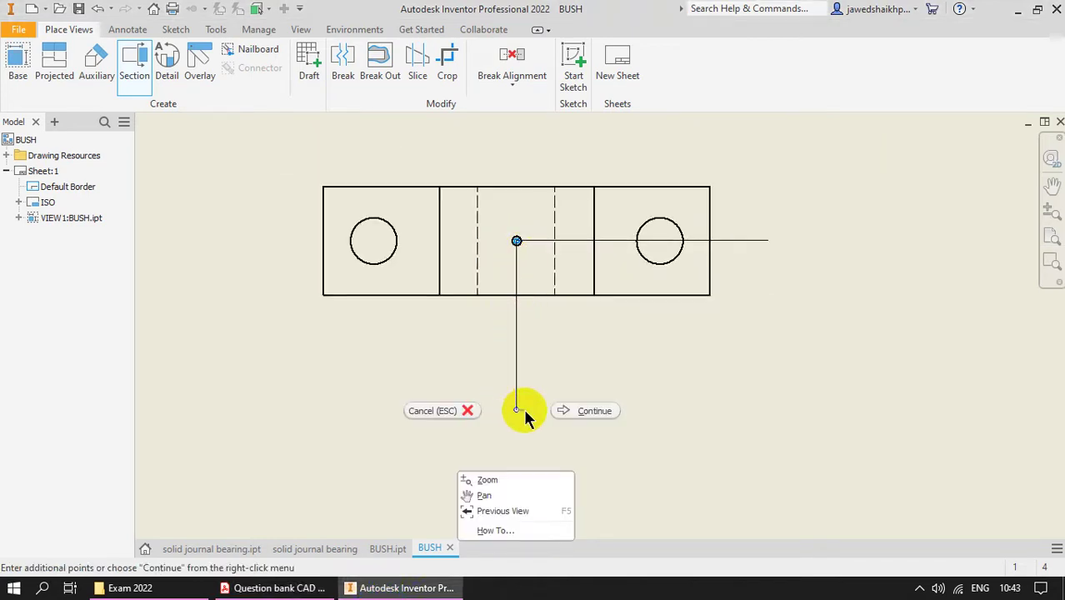
click(562, 409)
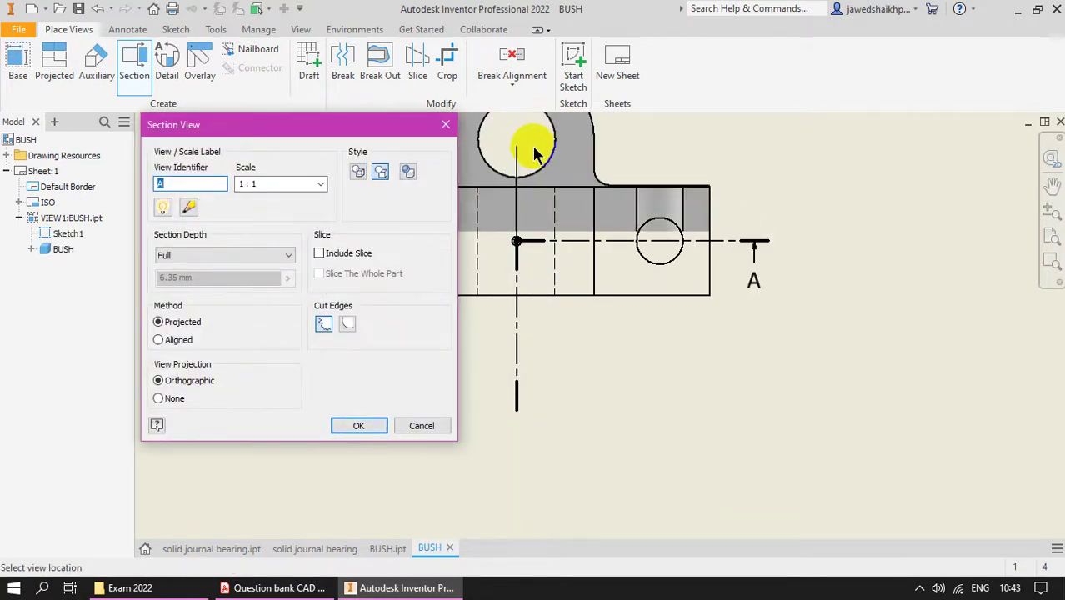
Place section view A-A at 1:1 above the base view
scroll(498, 474, up, 3)
scroll(503, 472, down, 6)
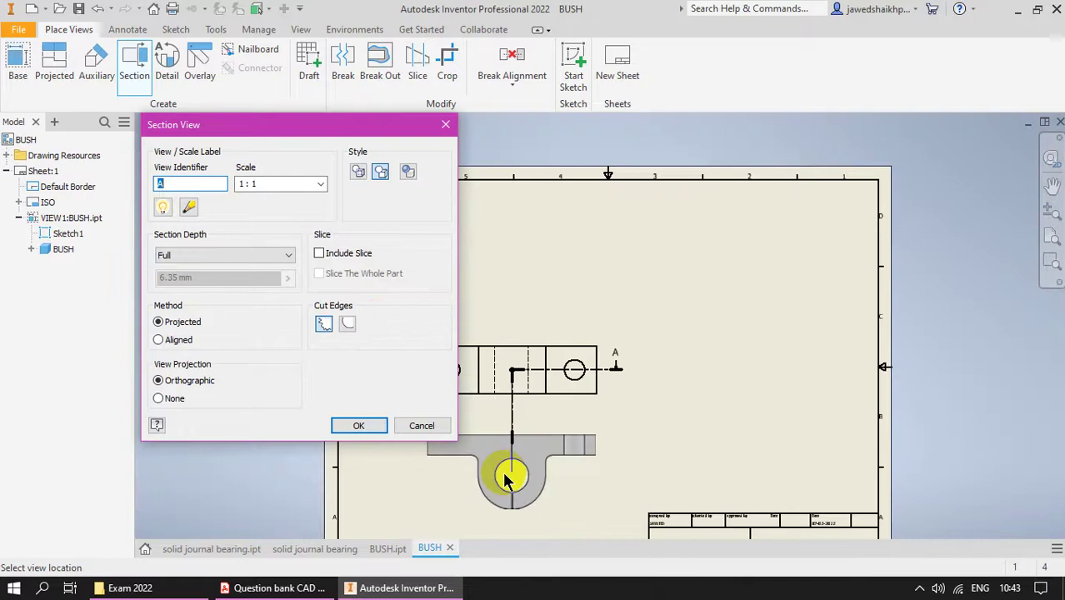
click(561, 283)
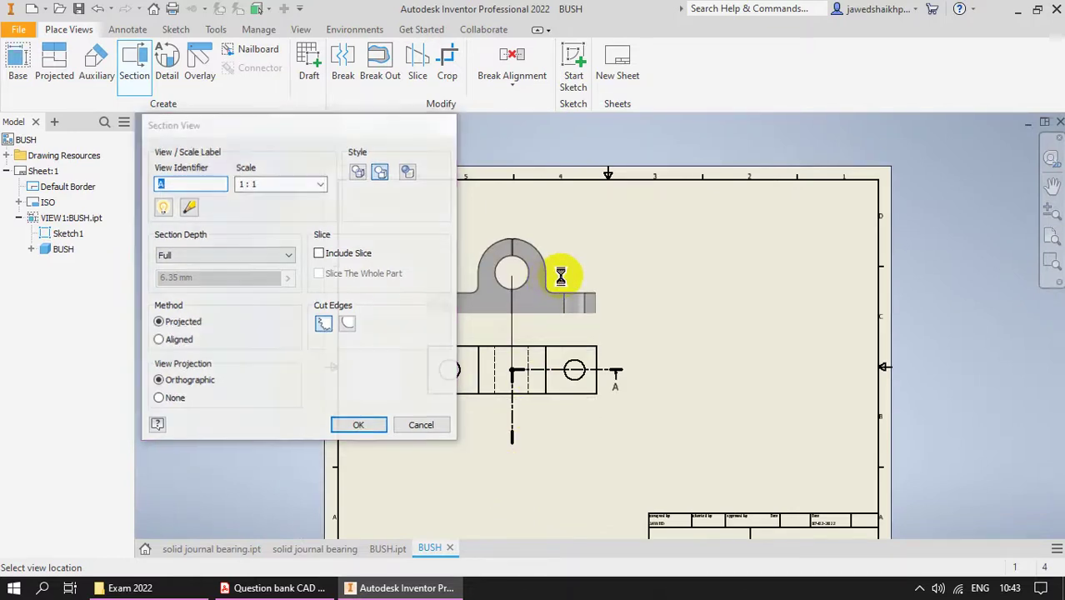
scroll(540, 281, up, 5)
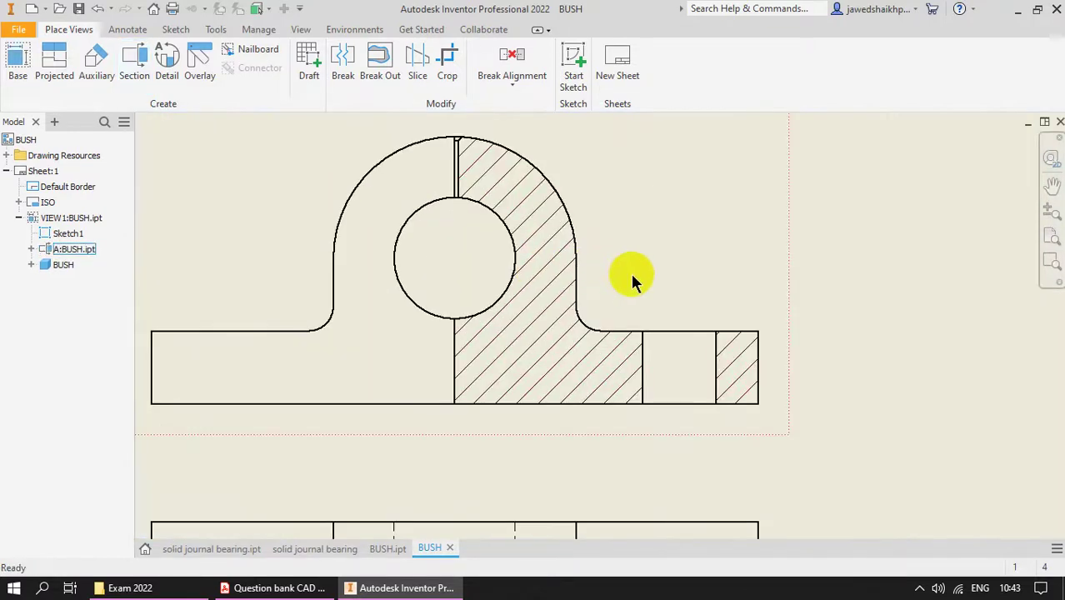
scroll(630, 271, up, 2)
scroll(665, 277, down, 7)
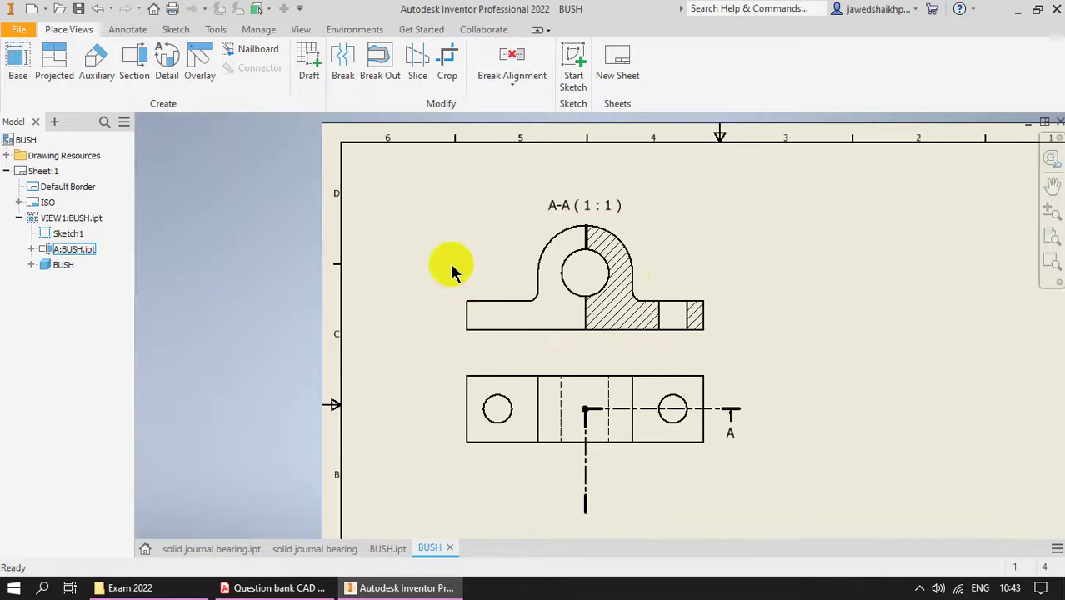
Create an isometric projected view from section A-A at the lower left
click(130, 74)
click(94, 67)
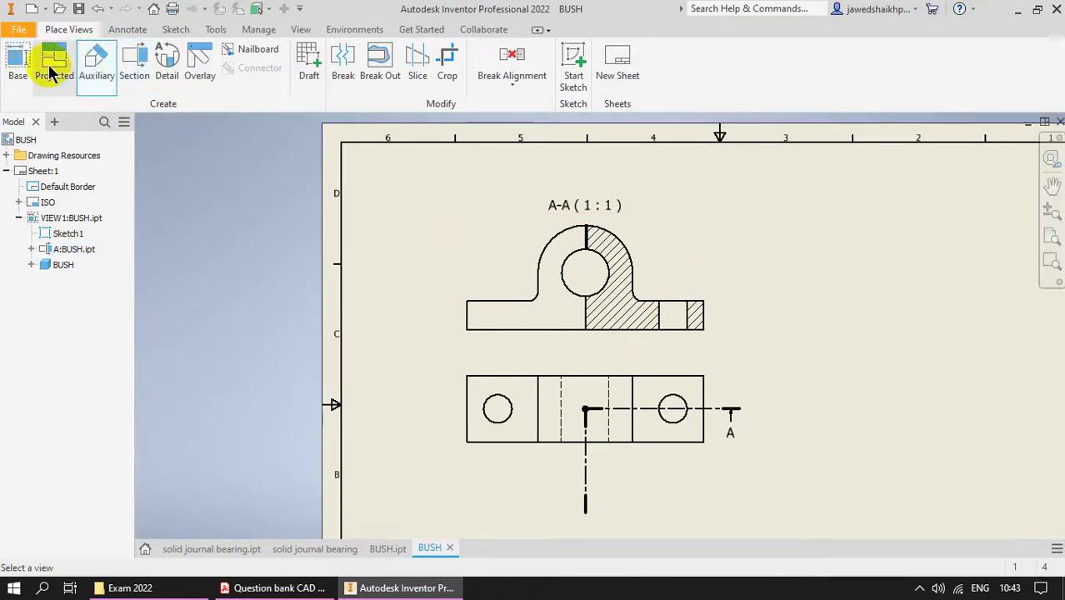
click(50, 73)
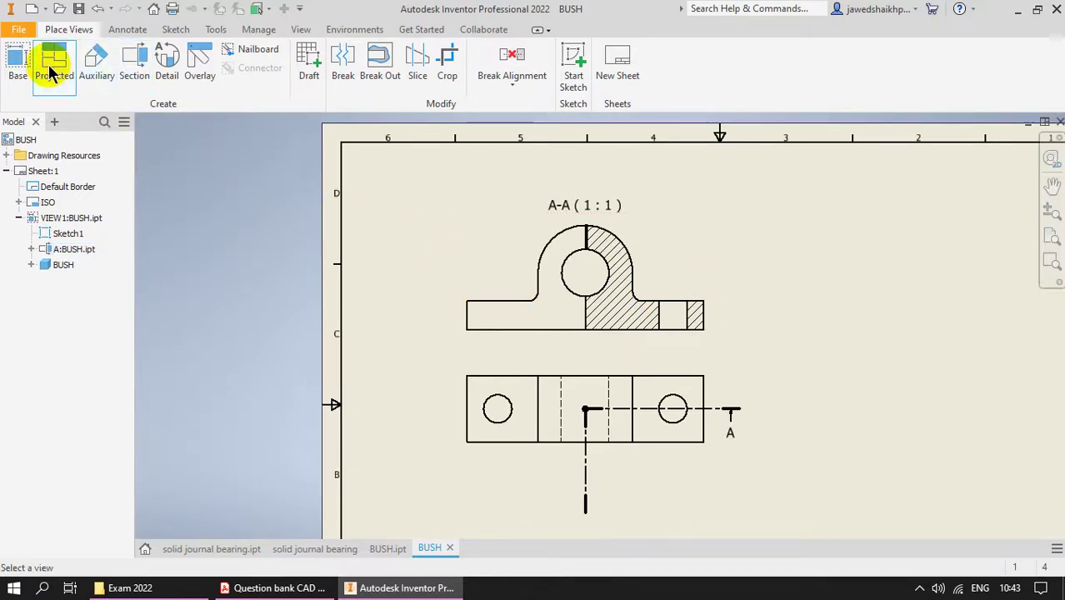
click(490, 285)
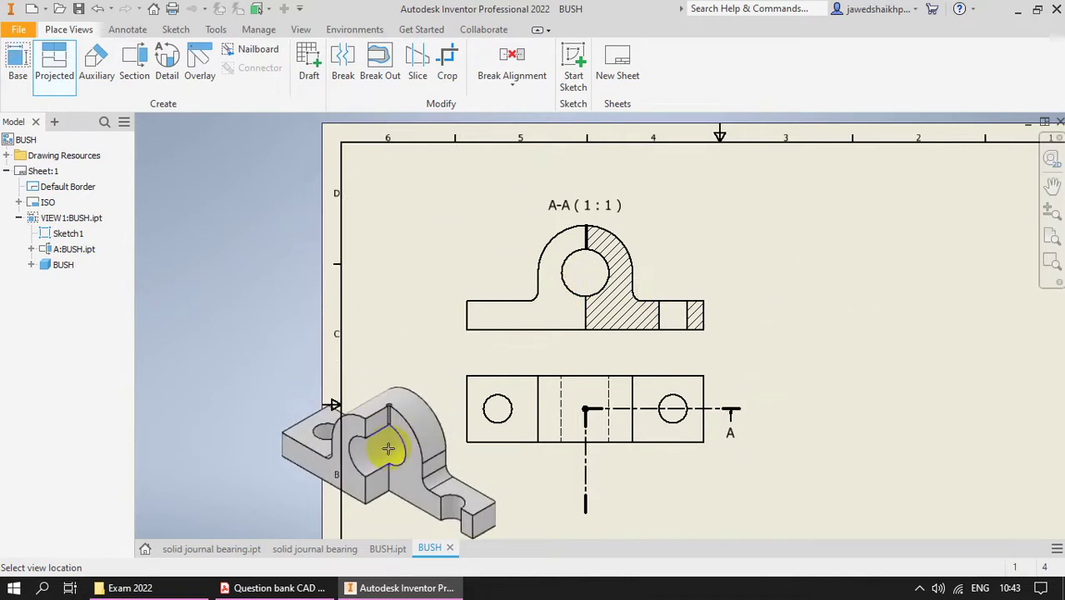
click(322, 448)
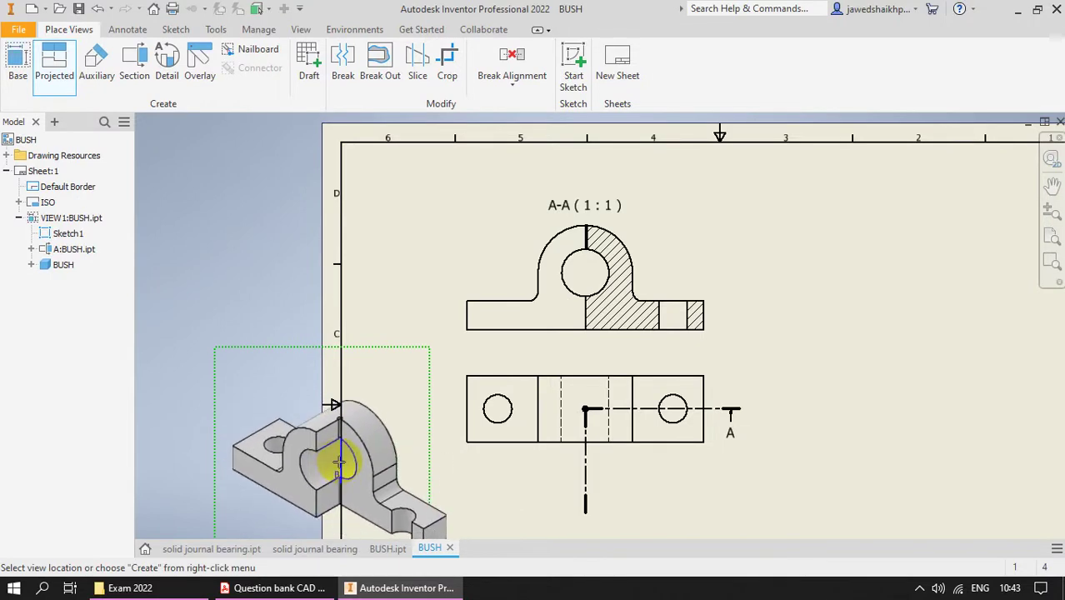
right_click(304, 489)
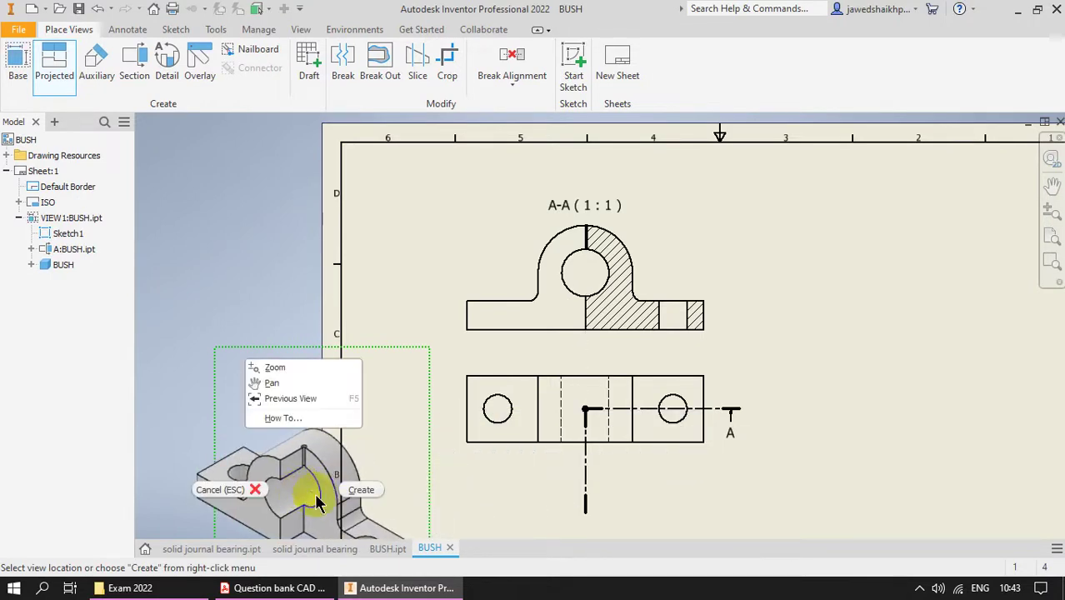
click(367, 491)
scroll(361, 498, up, 2)
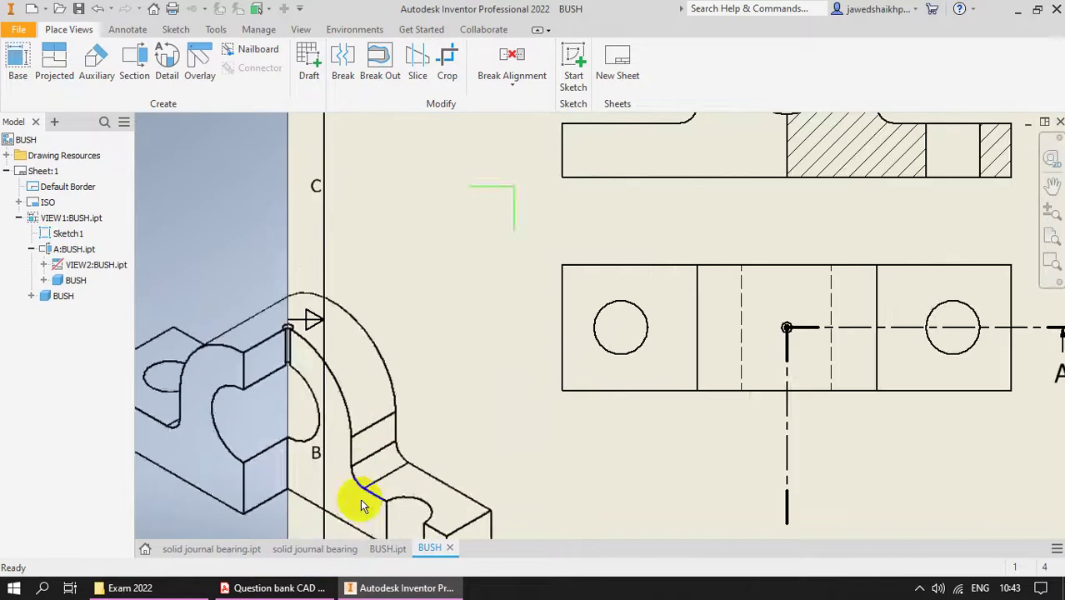
scroll(442, 372, down, 4)
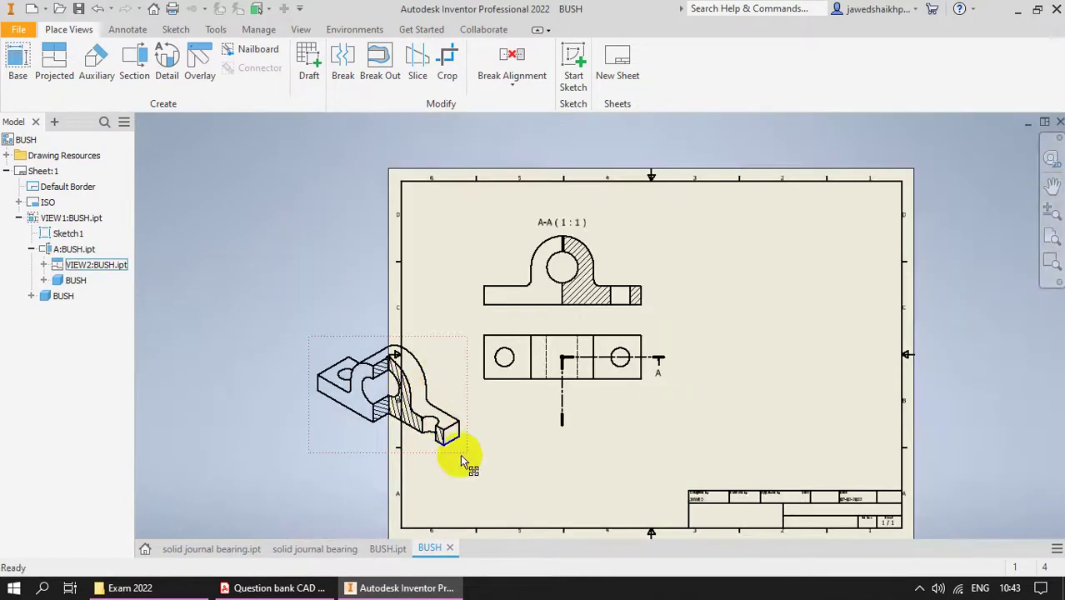
Rearrange the views on the sheet, then delete the isometric view
drag(467, 456, 534, 475)
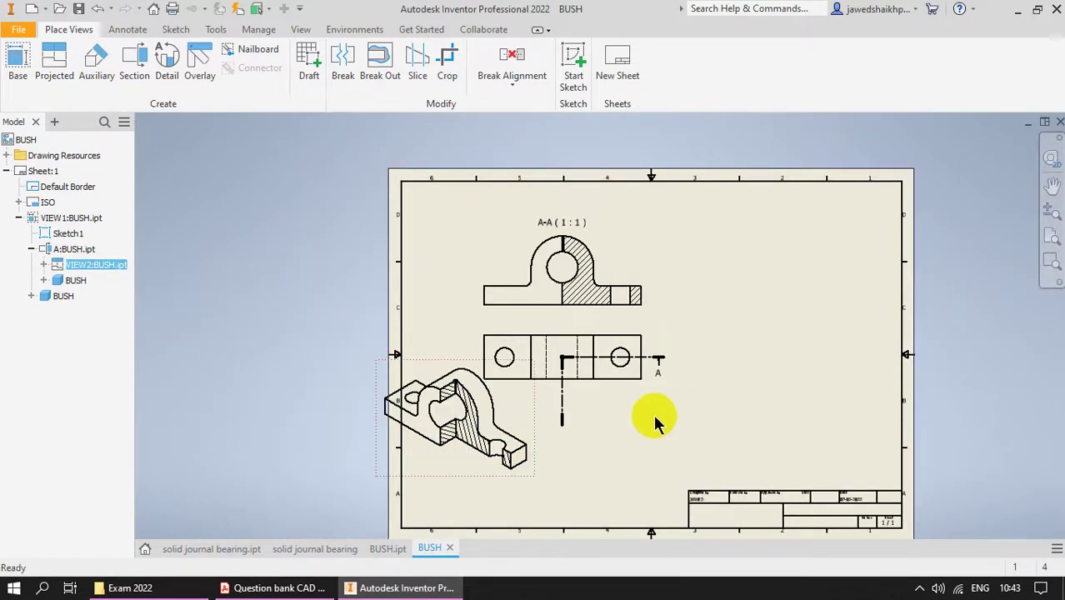
click(648, 388)
drag(849, 385, 850, 385)
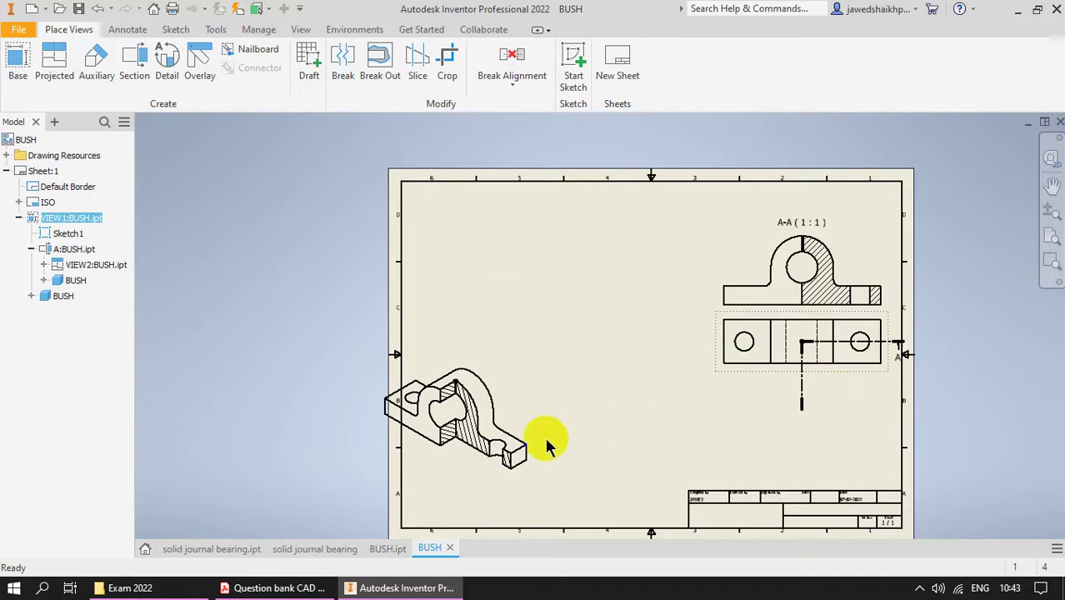
drag(534, 444, 623, 340)
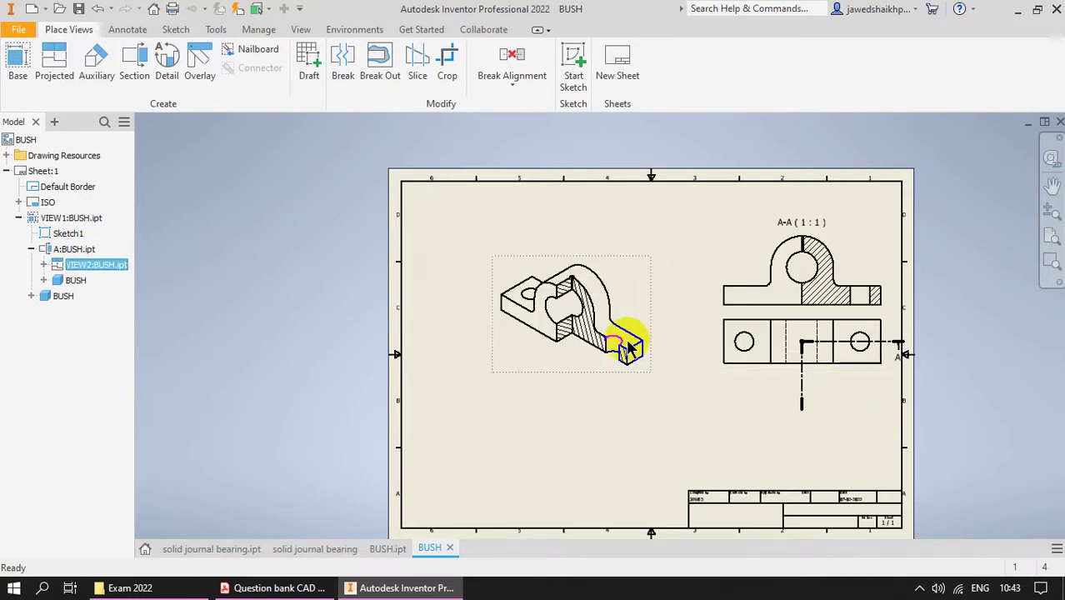
scroll(588, 329, up, 5)
scroll(451, 368, down, 5)
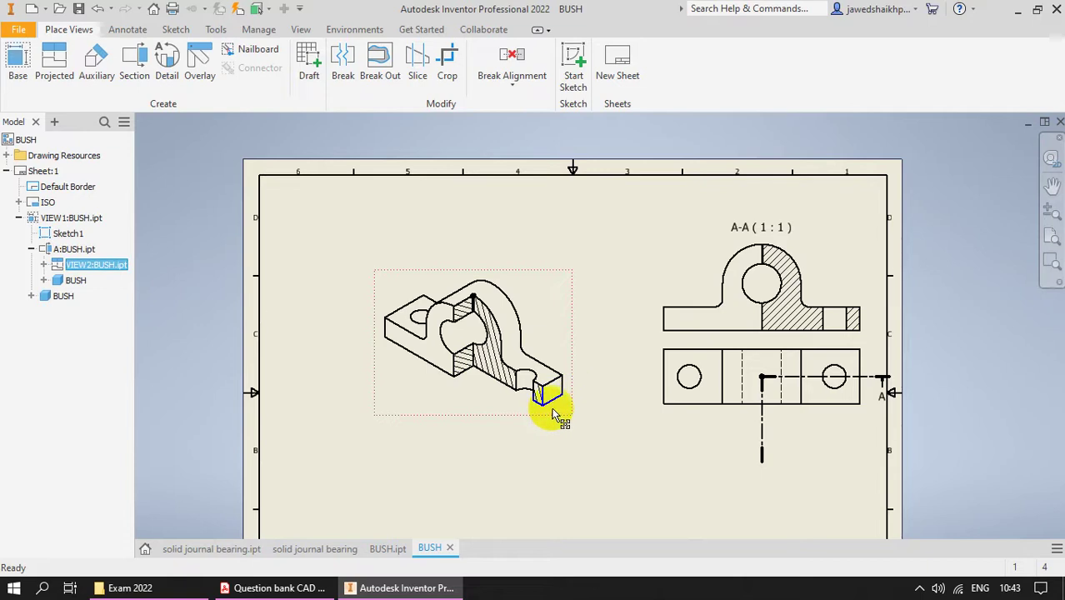
key(Delete)
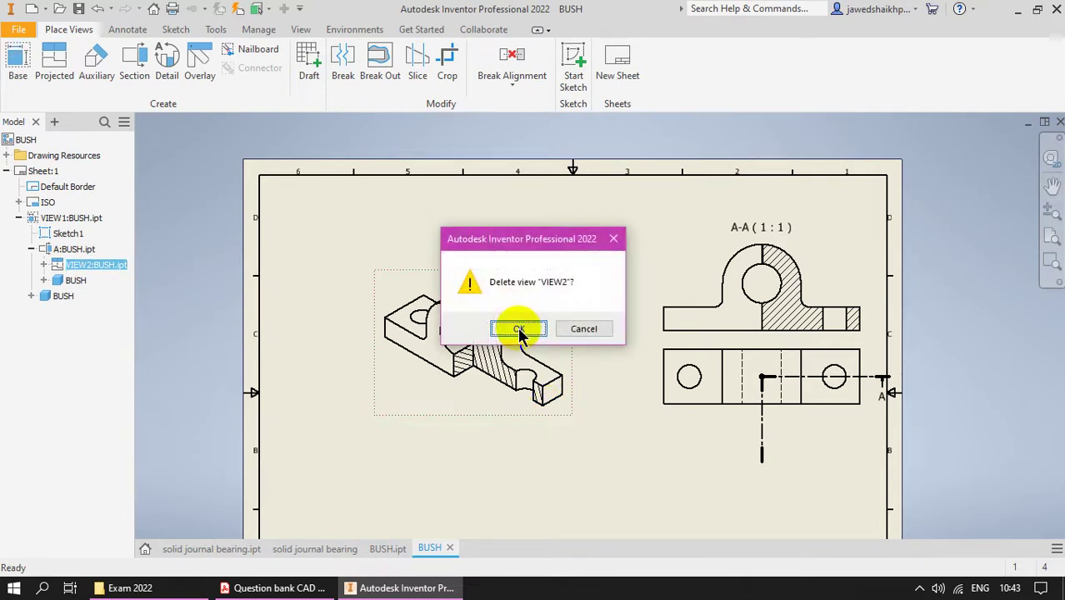
click(518, 330)
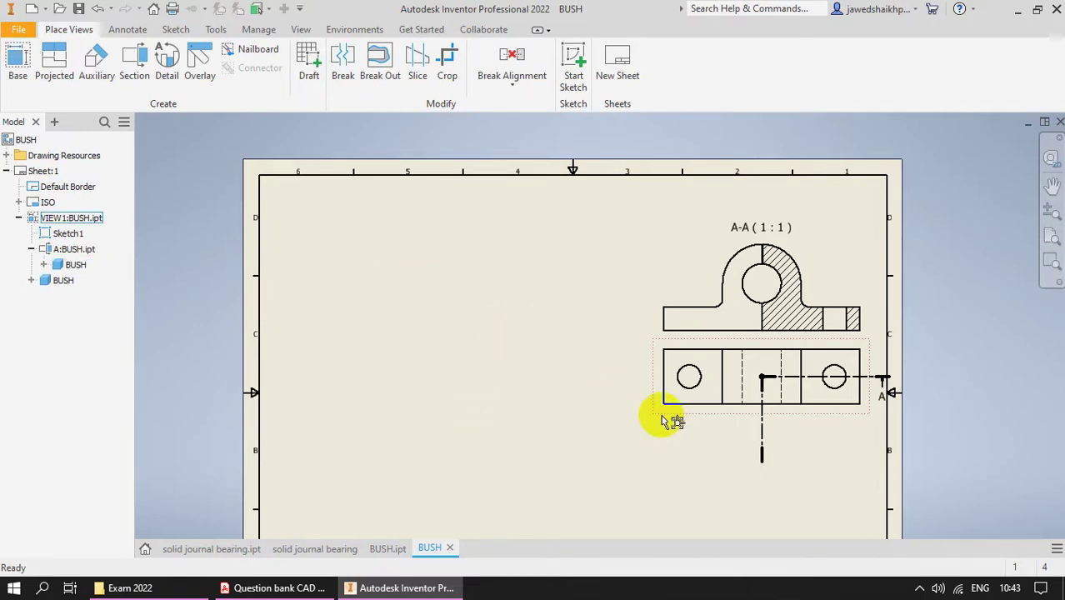
Drag VIEW1 from the lower right to the lower centre, with section A-A following above
drag(664, 419, 401, 480)
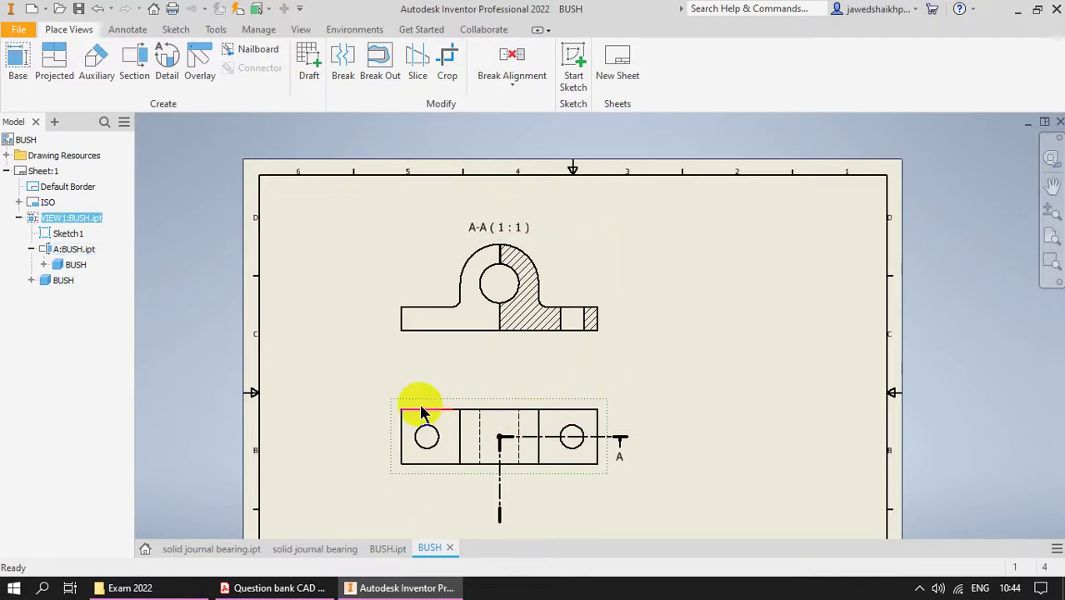
scroll(437, 238, up, 3)
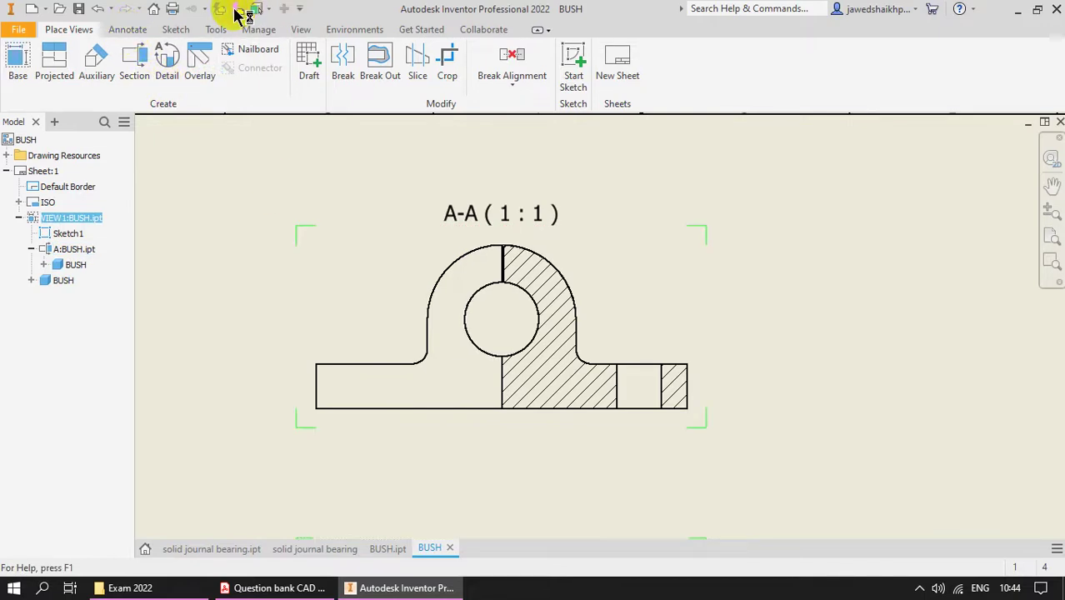
click(97, 58)
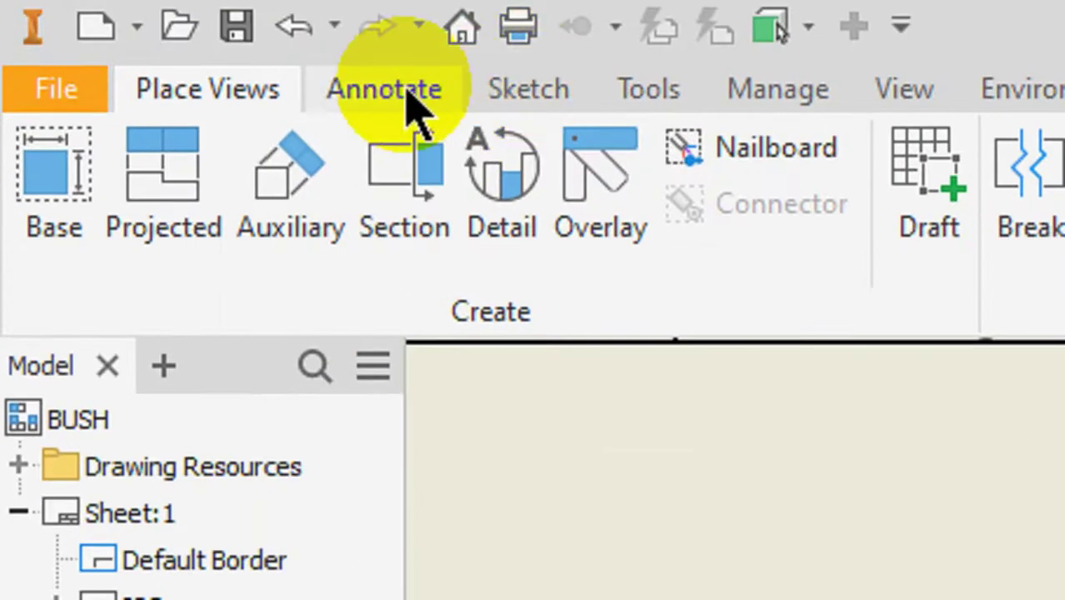
Switch to the Annotate tools and start the Dimension command
click(411, 101)
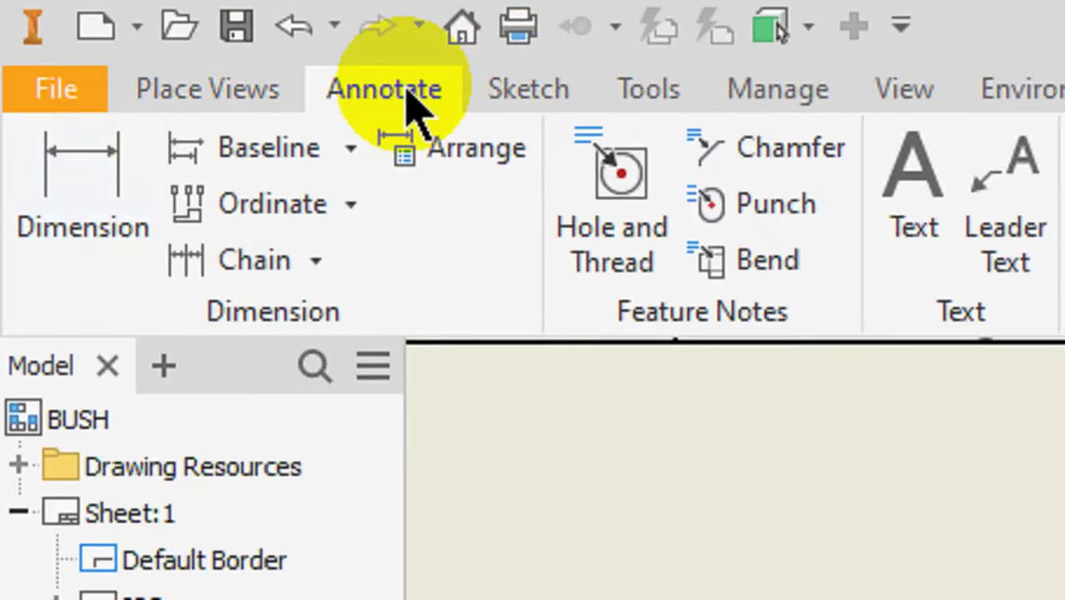
click(100, 200)
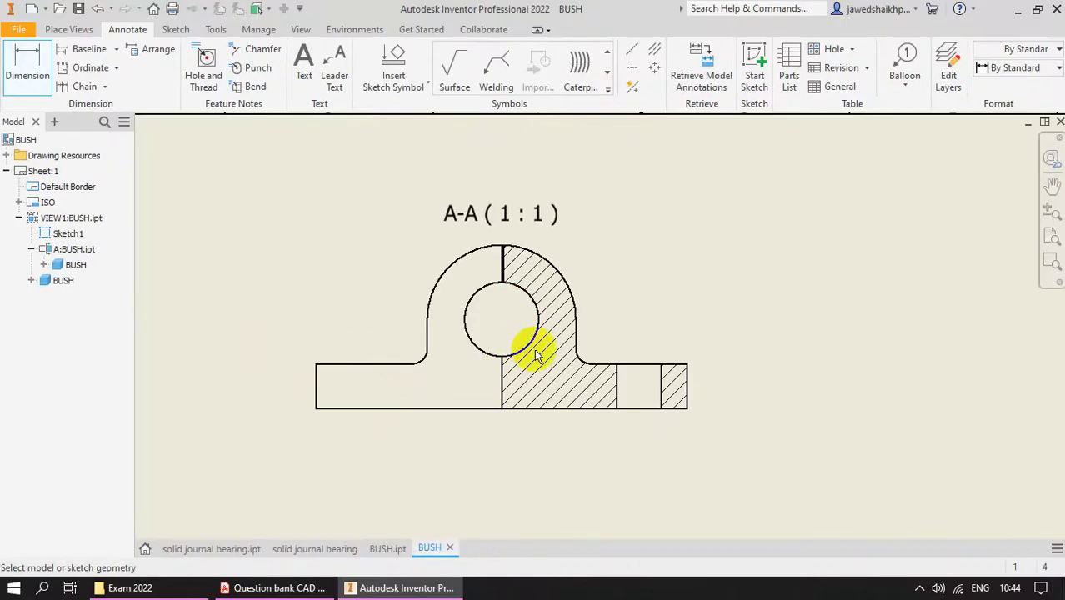
scroll(534, 350, up, 5)
scroll(496, 427, down, 5)
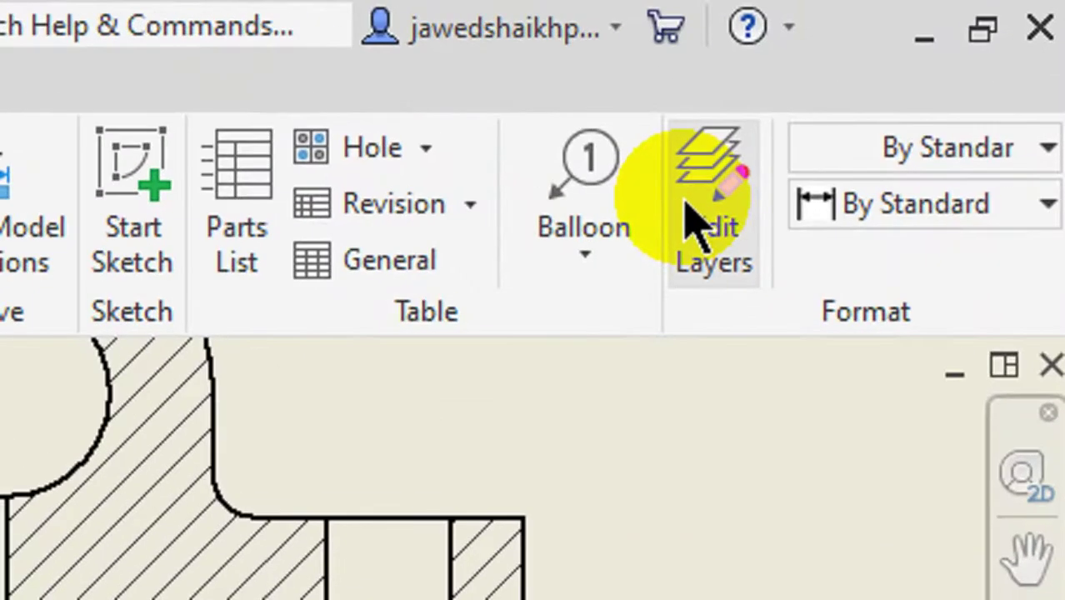
In the style editor, set Default - Method 1b (ISO)'s decimal marker to Period
click(688, 208)
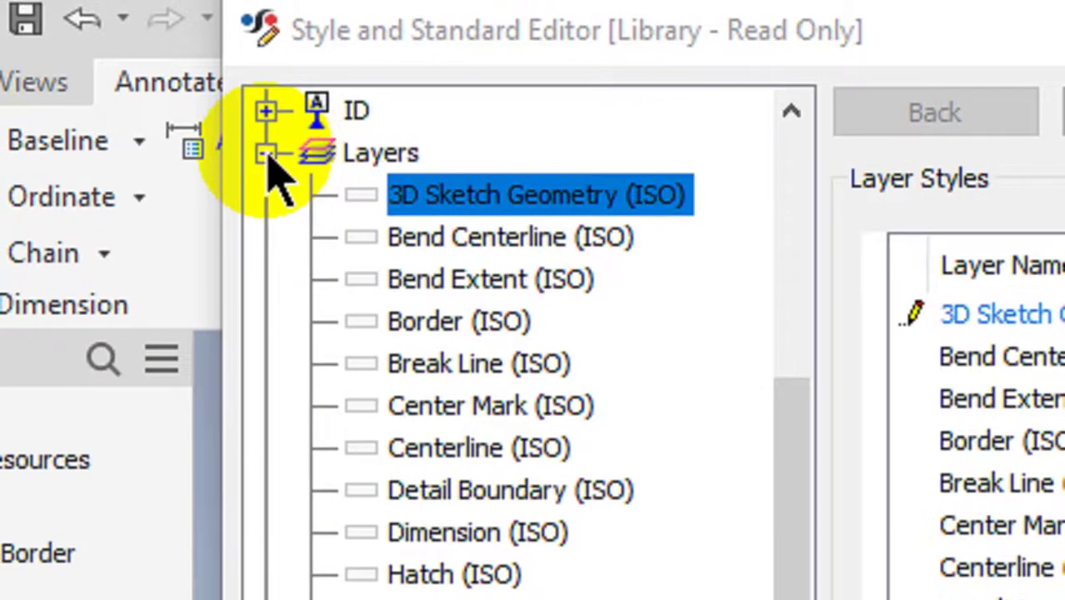
click(263, 154)
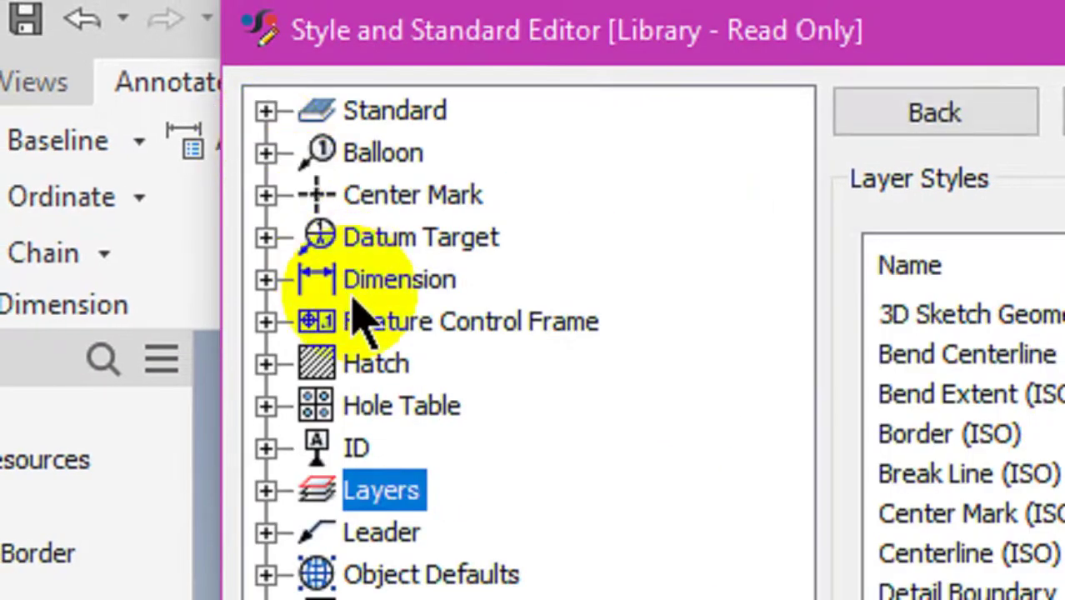
click(266, 281)
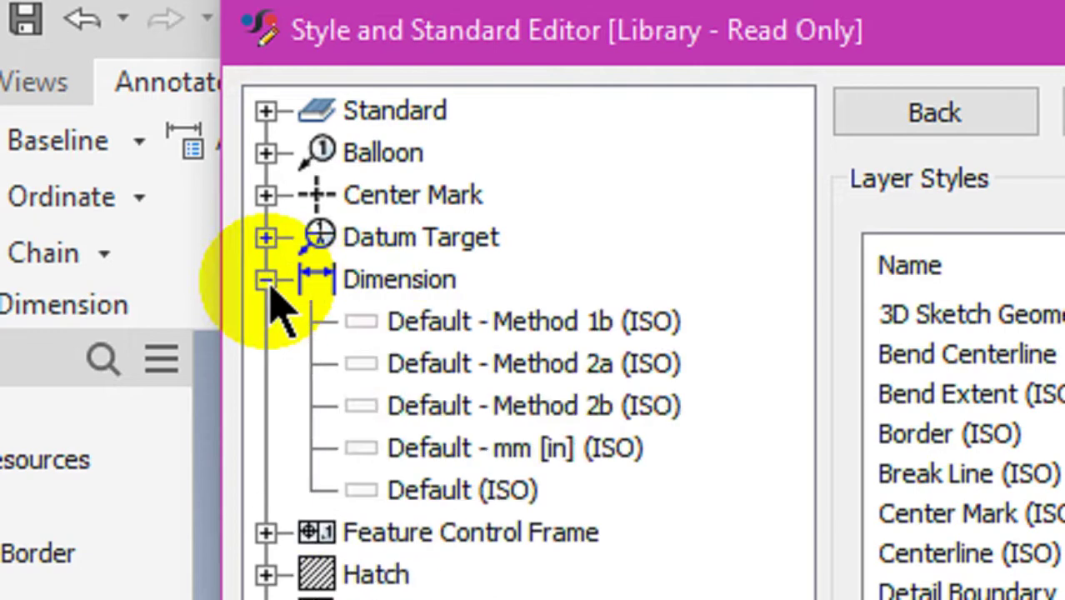
click(426, 325)
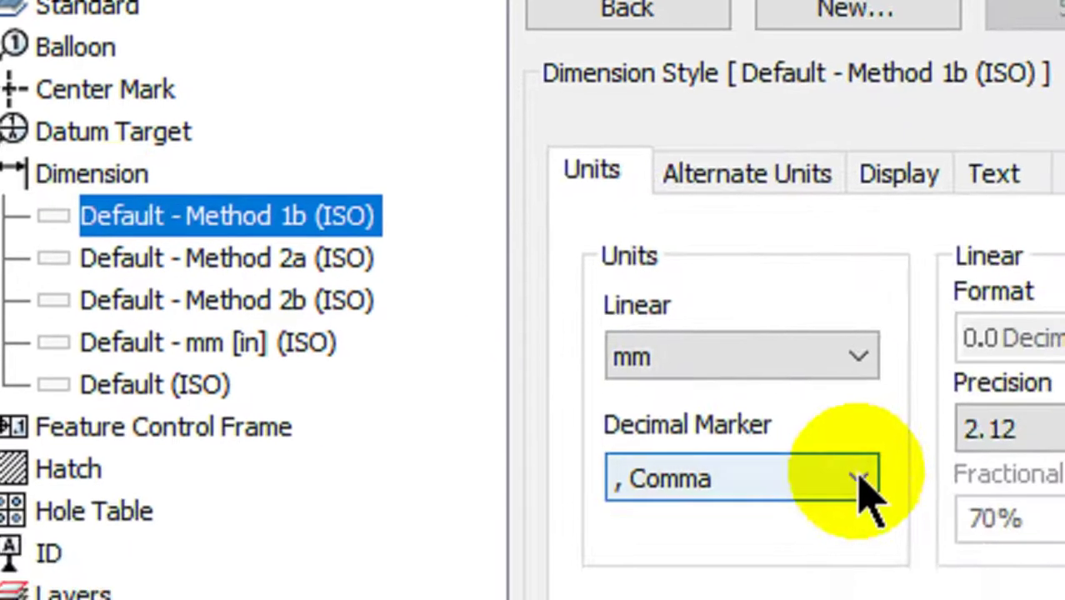
click(862, 478)
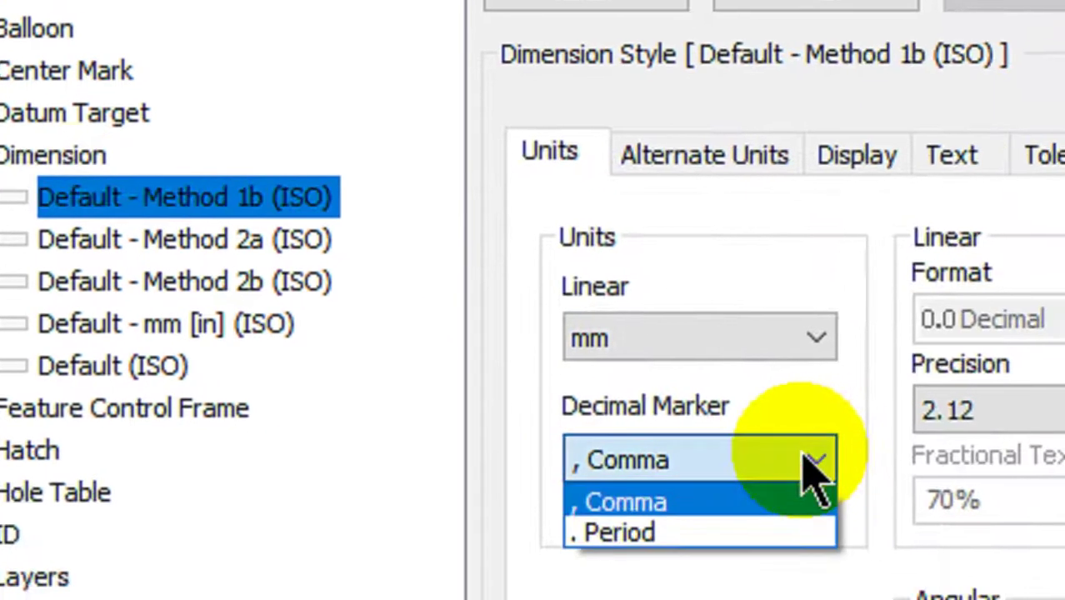
click(752, 554)
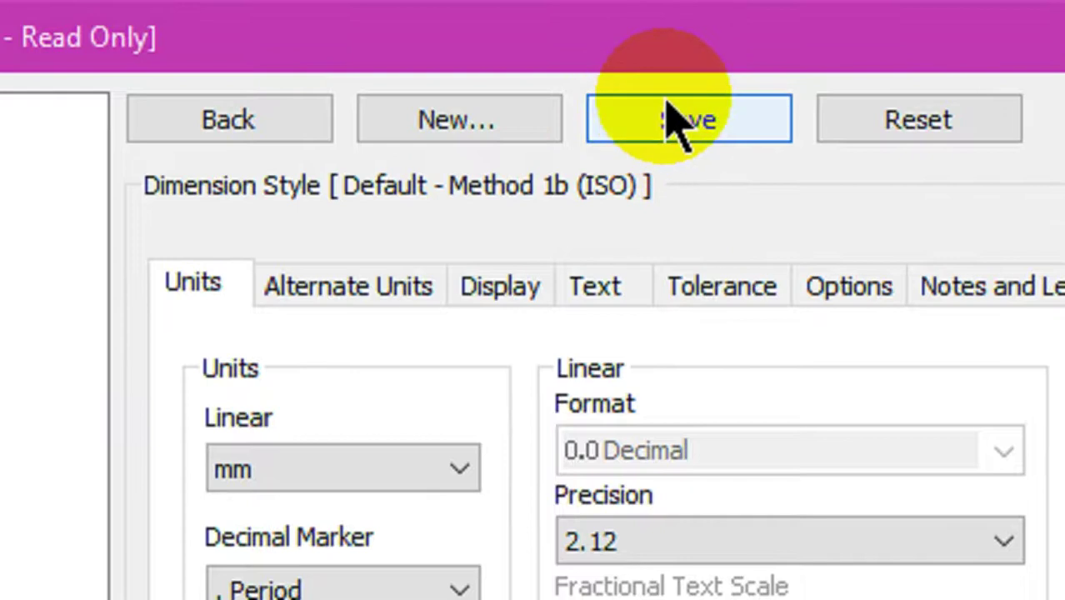
click(1040, 70)
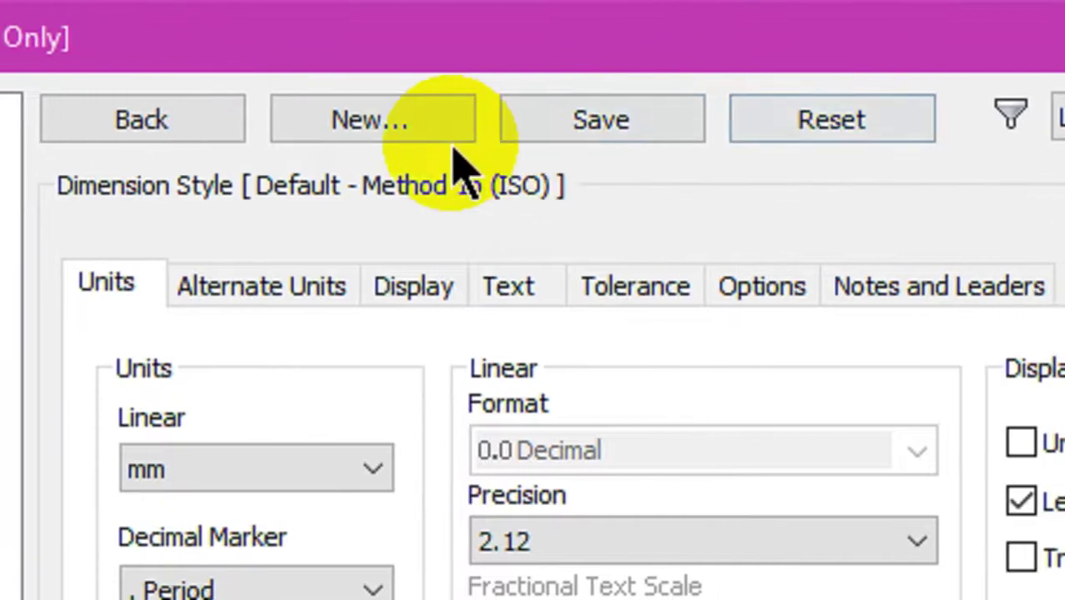
Save these settings as a new dimension style and close the editor
click(439, 122)
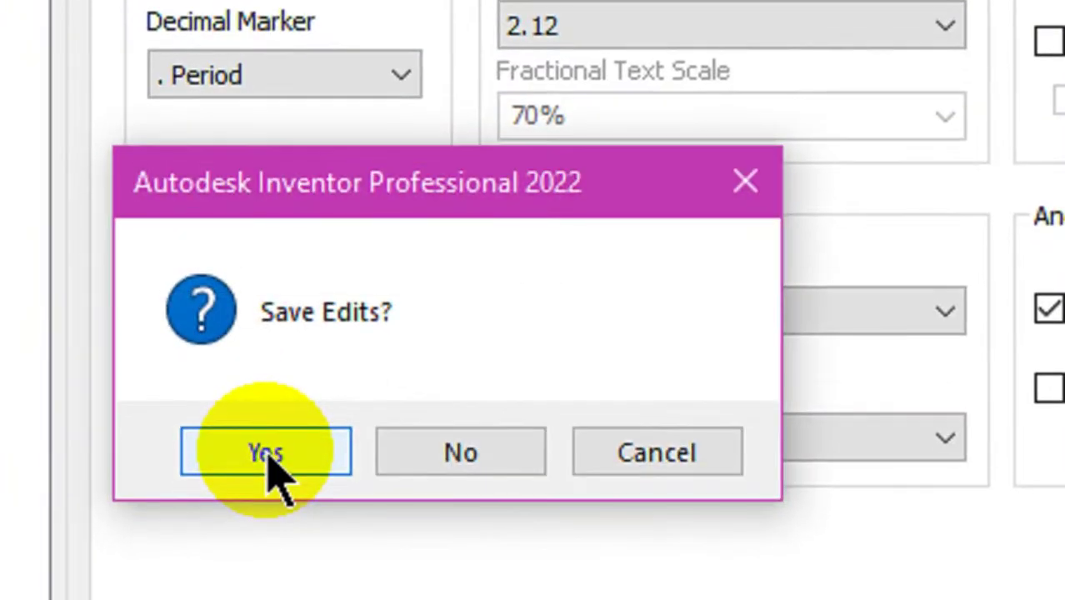
click(265, 454)
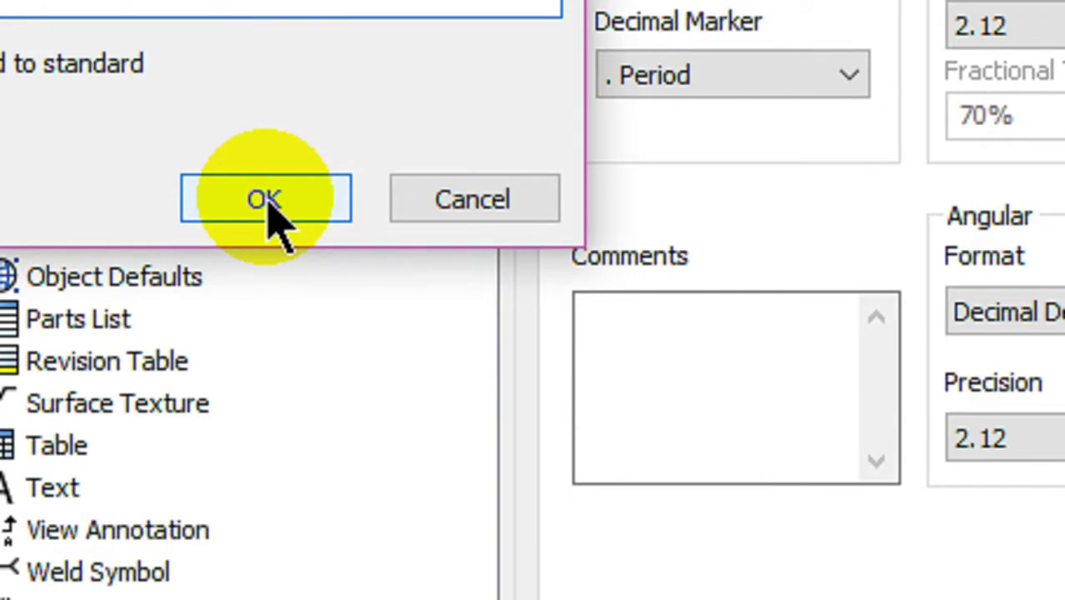
click(267, 204)
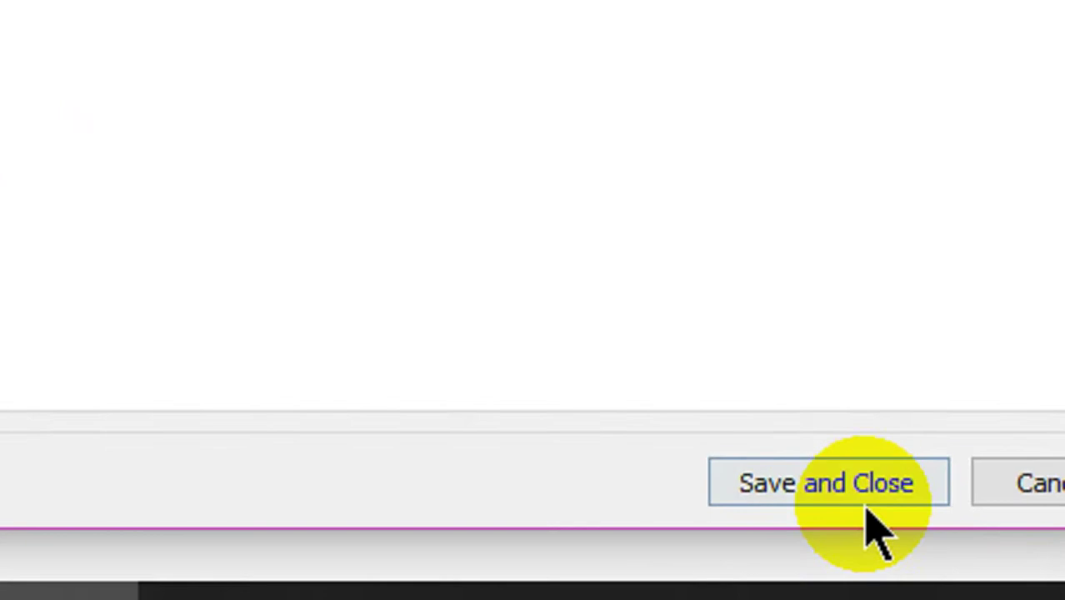
click(866, 496)
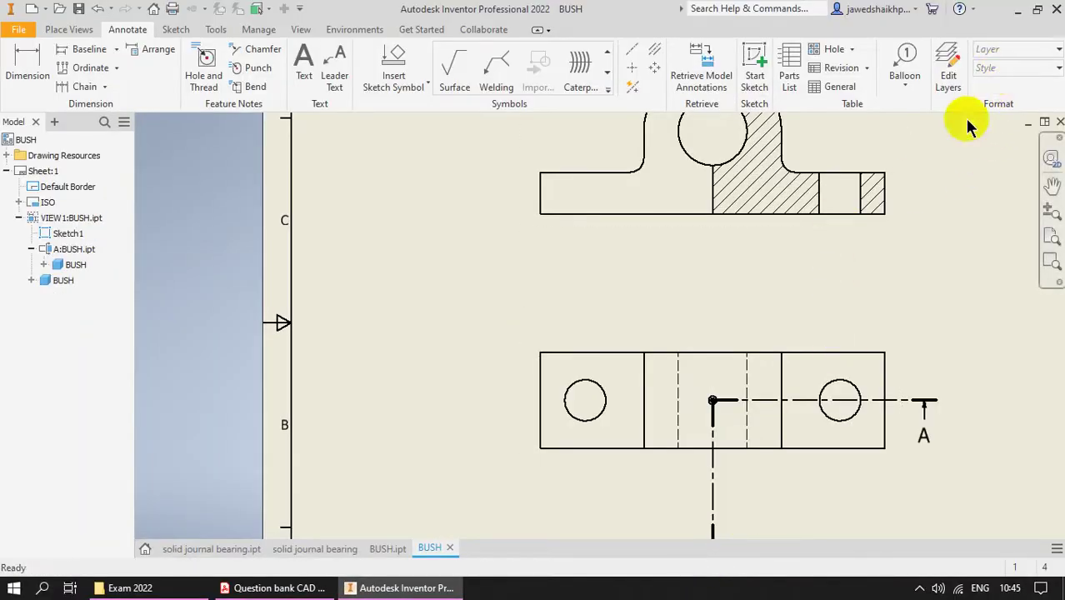
Using the 1J dimension style, dimension the plan view's 35 height
click(25, 55)
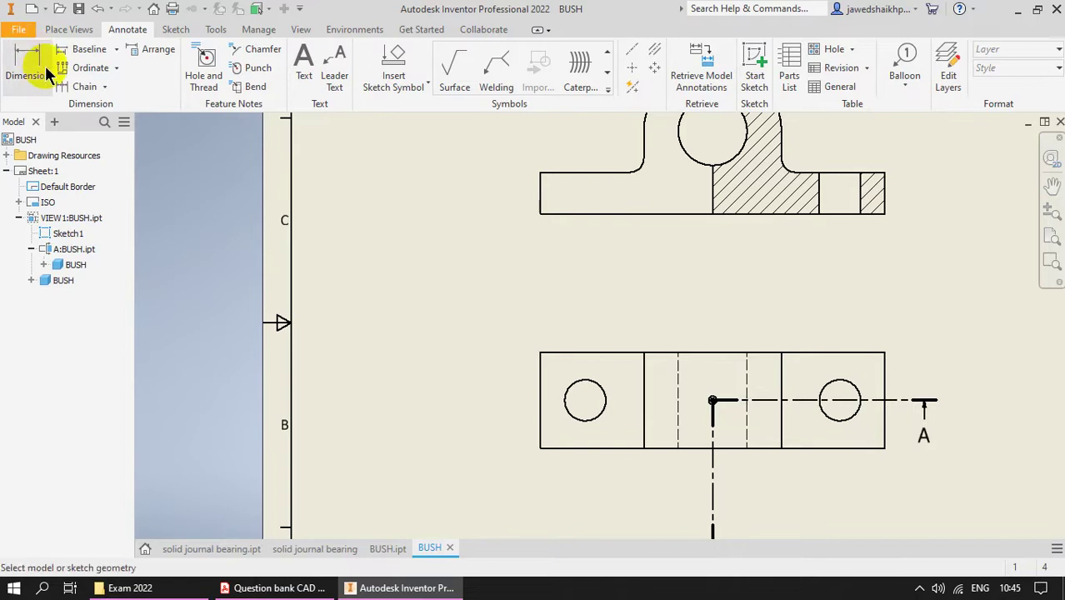
click(1010, 75)
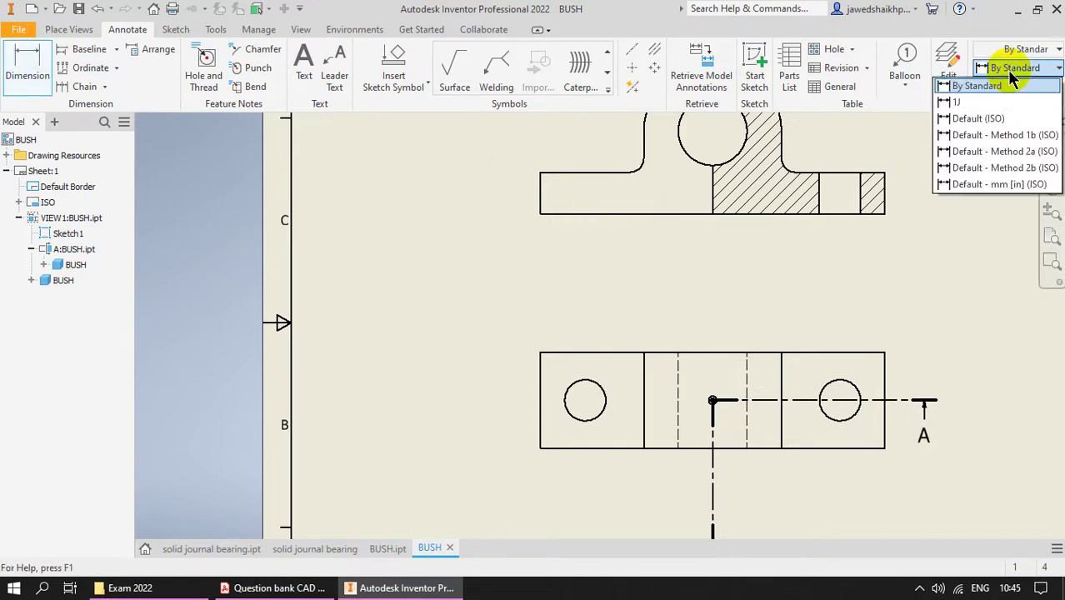
click(996, 101)
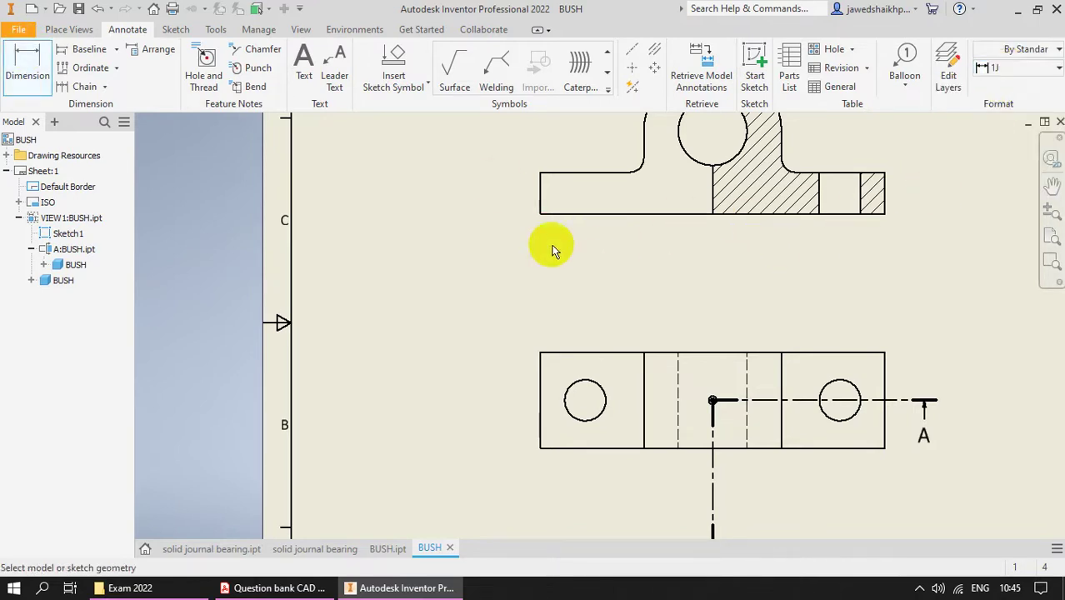
click(540, 434)
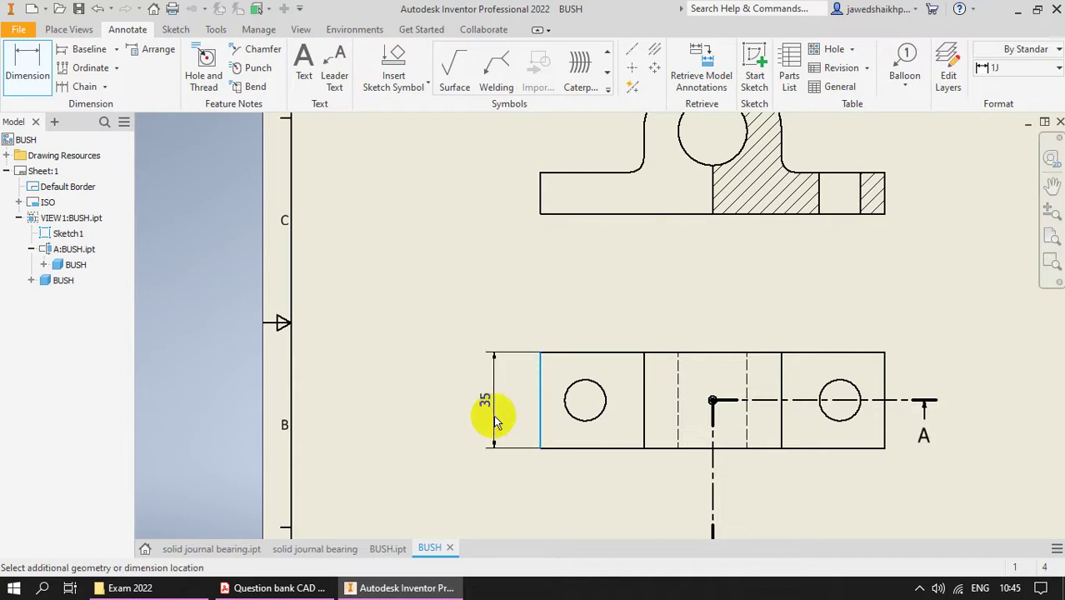
click(488, 410)
click(597, 353)
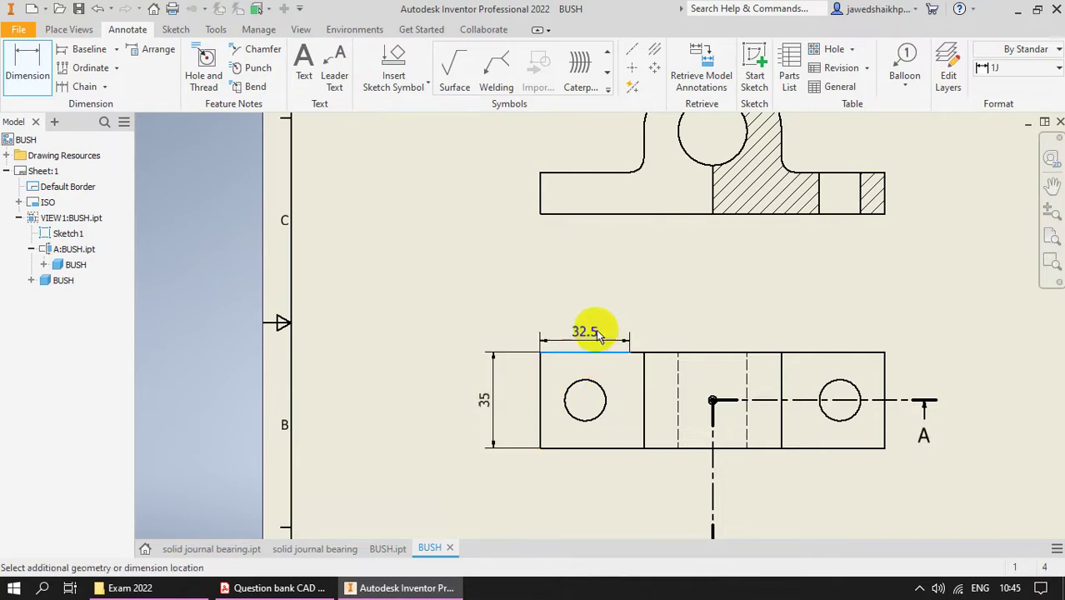
key(Escape)
key(Escape)
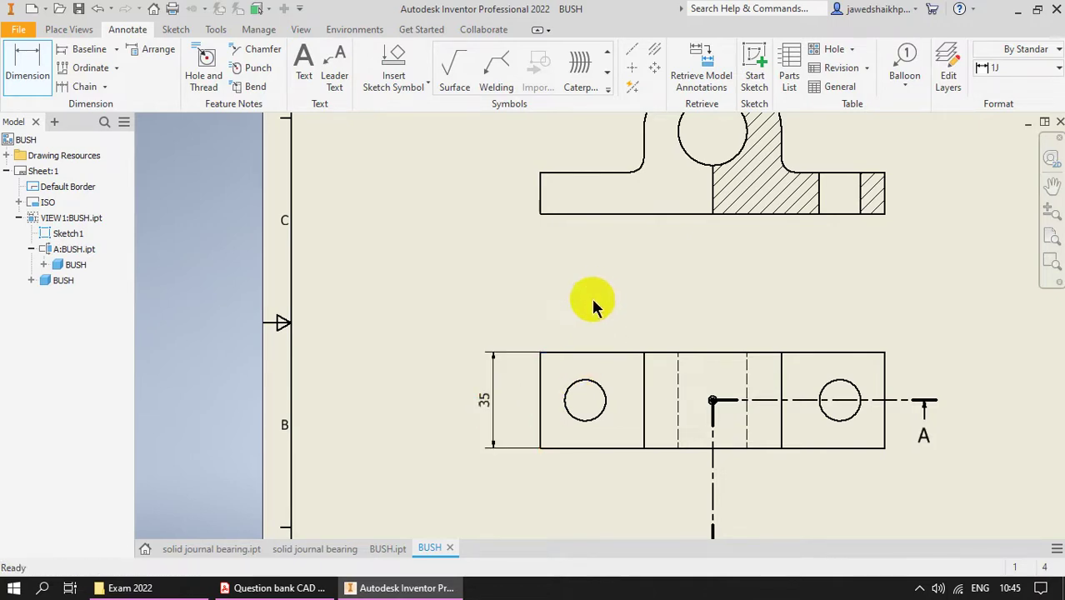
Dimension the plan view's 125 overall length in style 1J
click(543, 399)
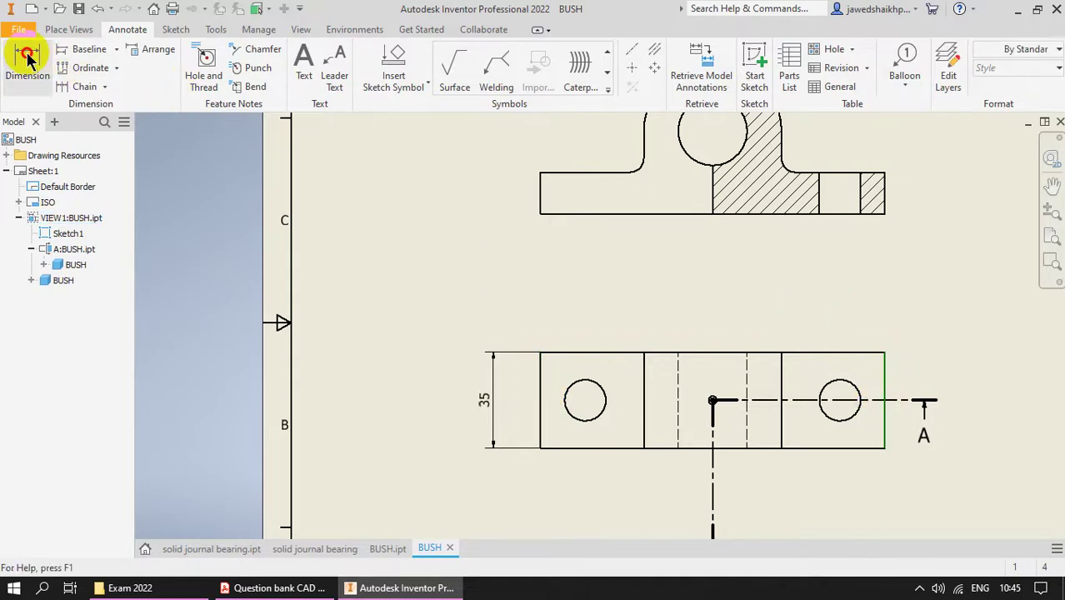
key(d)
click(1018, 68)
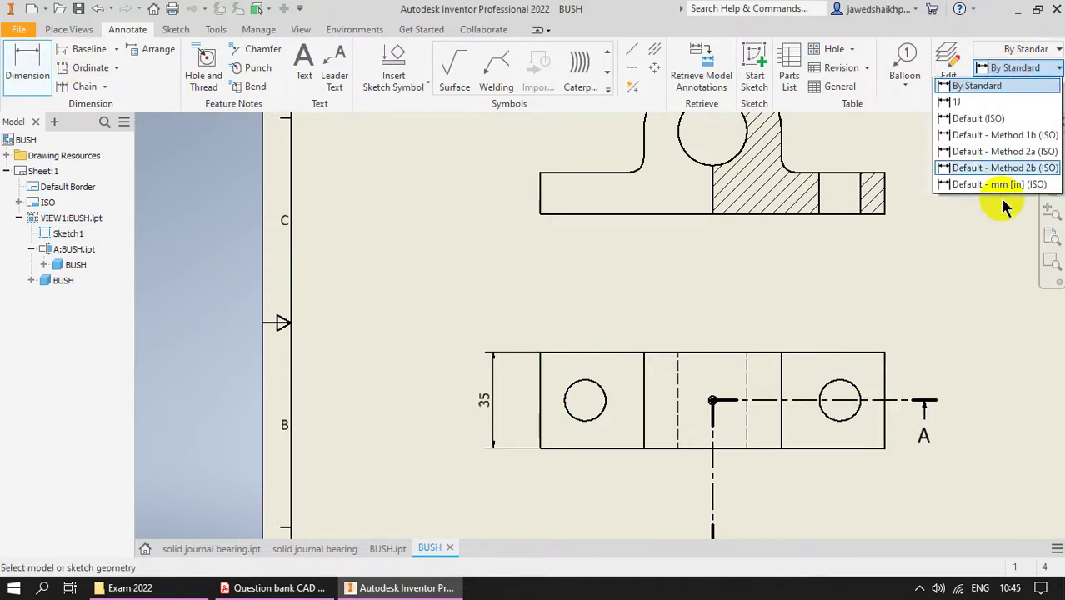
click(987, 102)
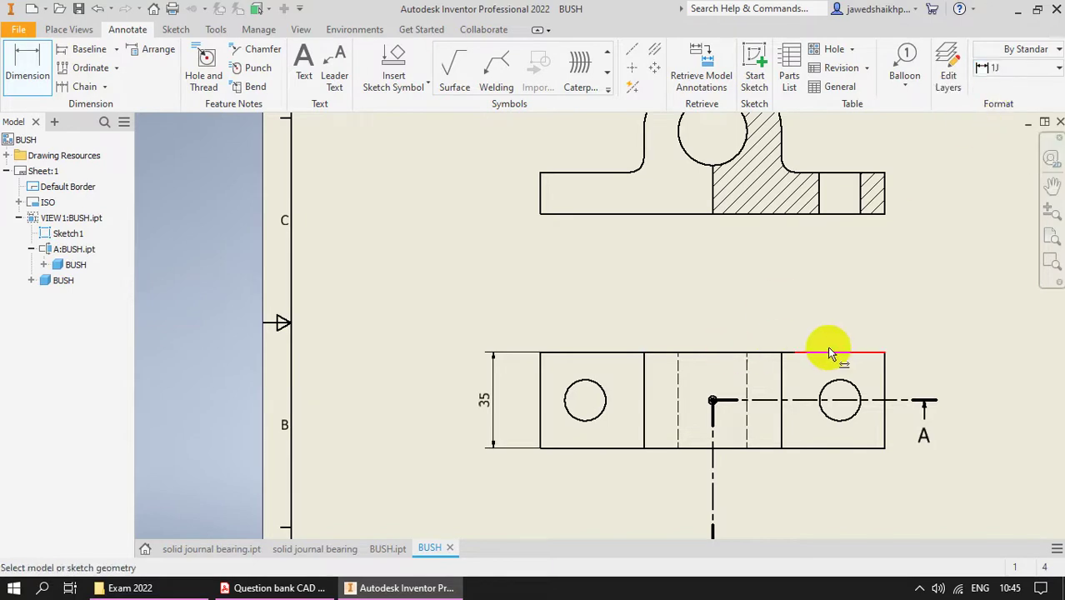
click(888, 368)
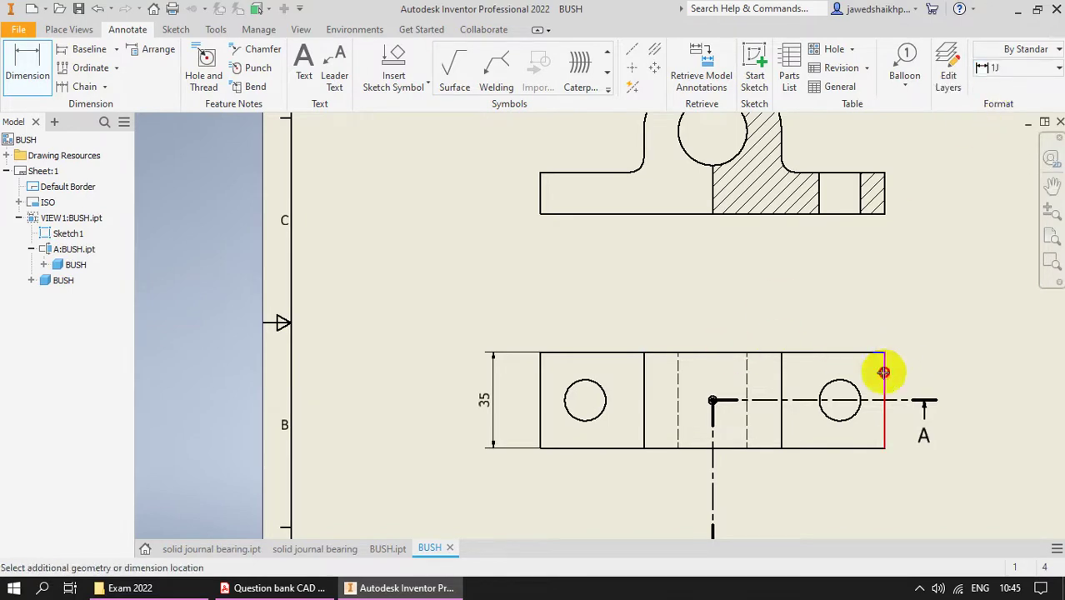
click(539, 381)
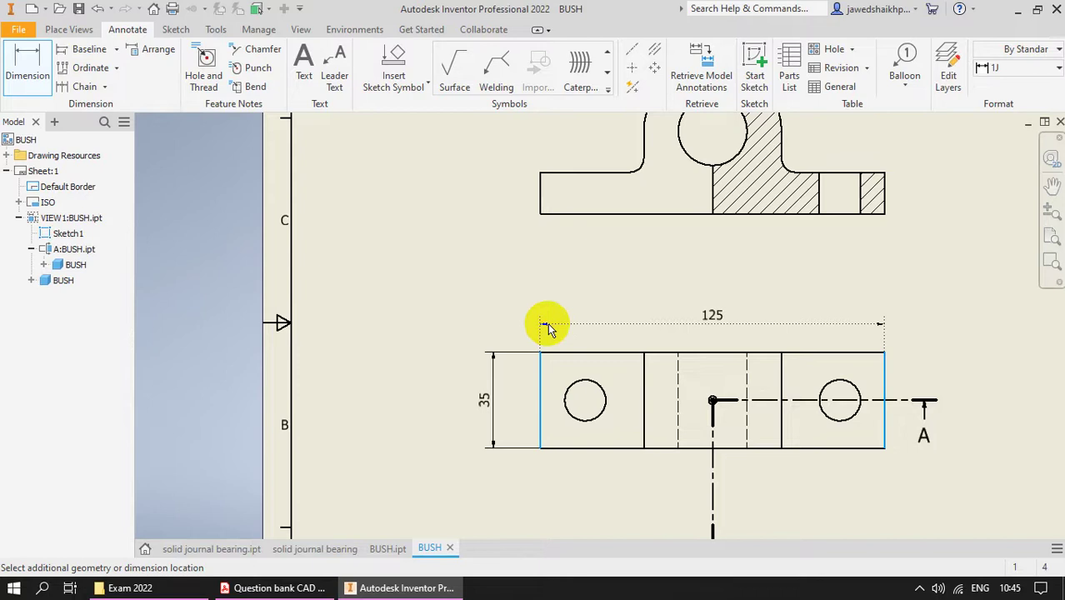
click(545, 325)
Add the 15 base thickness to section A-A and pick the bore circle for a radius
click(541, 199)
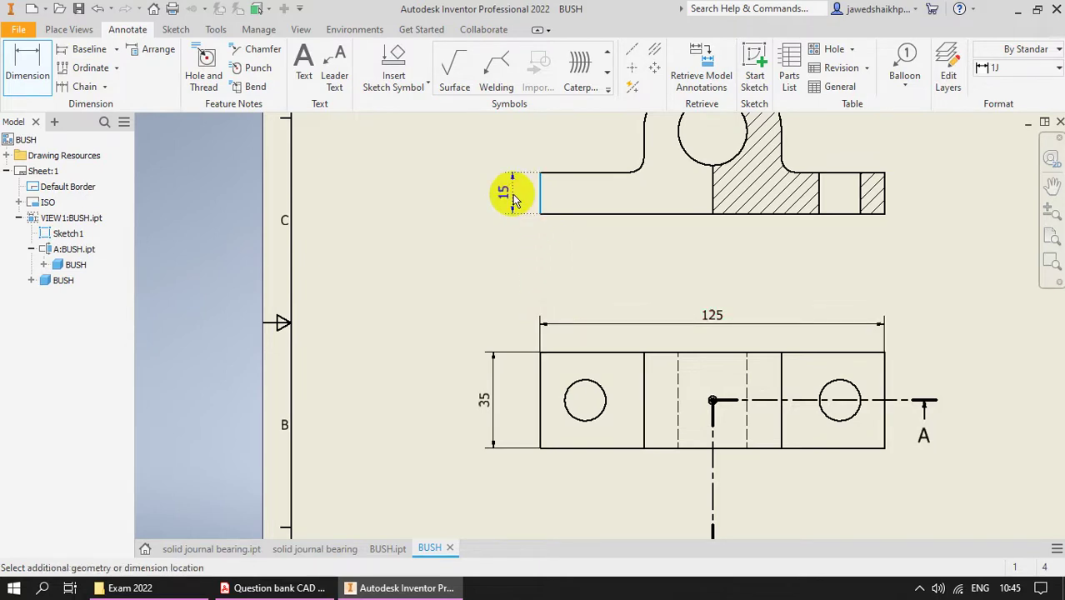
click(507, 194)
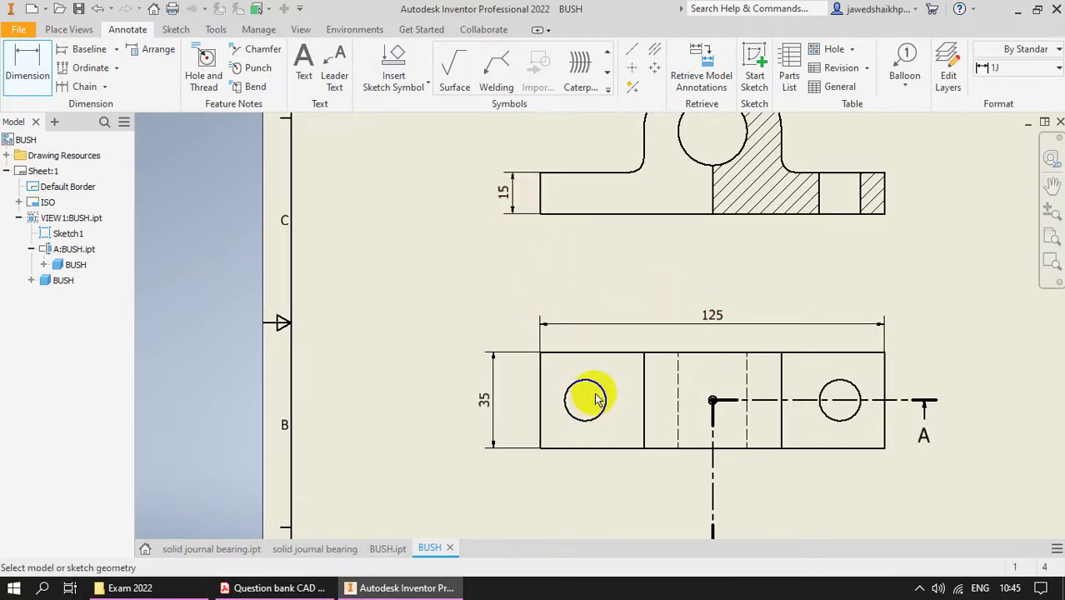
scroll(561, 362, down, 1)
scroll(661, 203, up, 2)
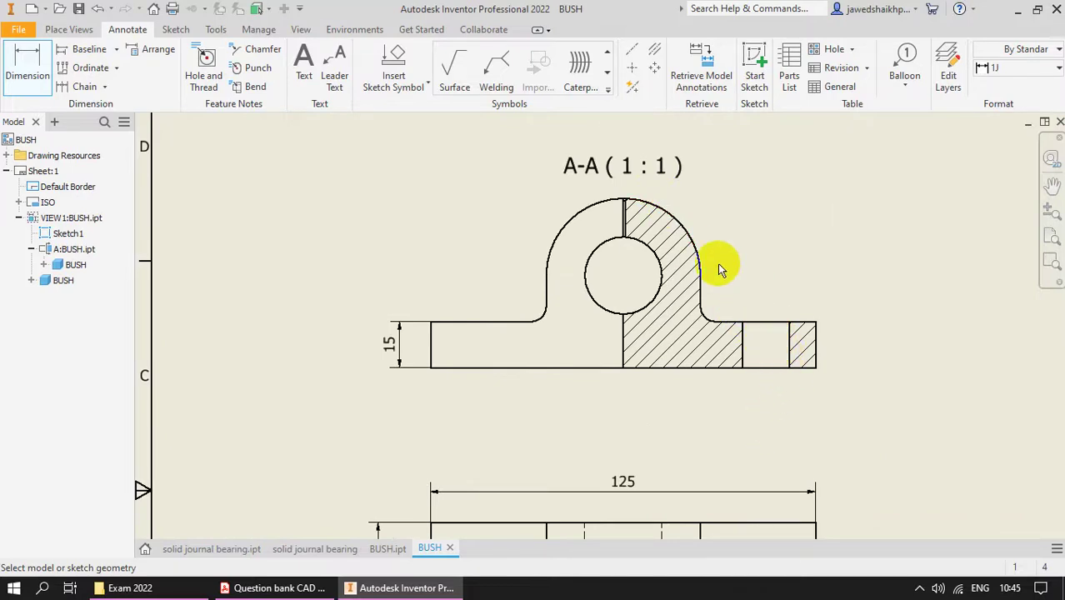
scroll(644, 221, up, 3)
scroll(631, 210, down, 2)
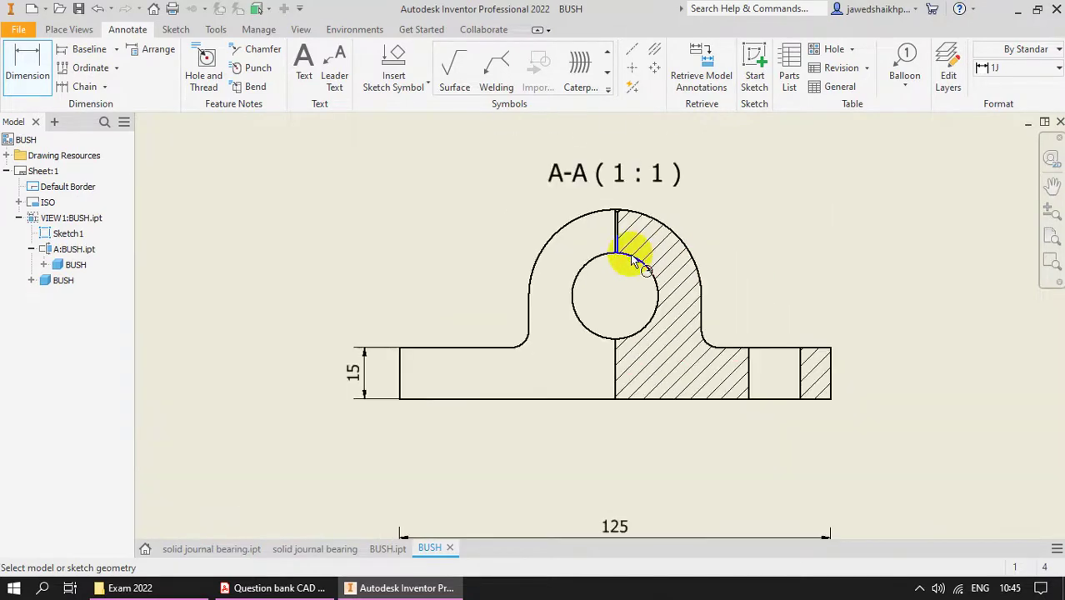
scroll(637, 248, down, 3)
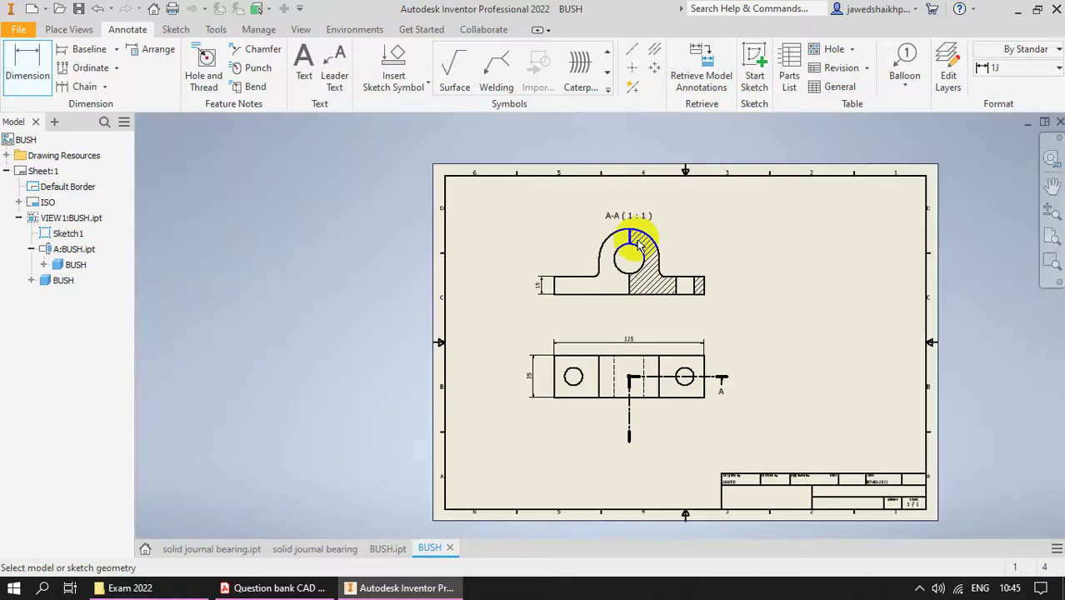
click(635, 265)
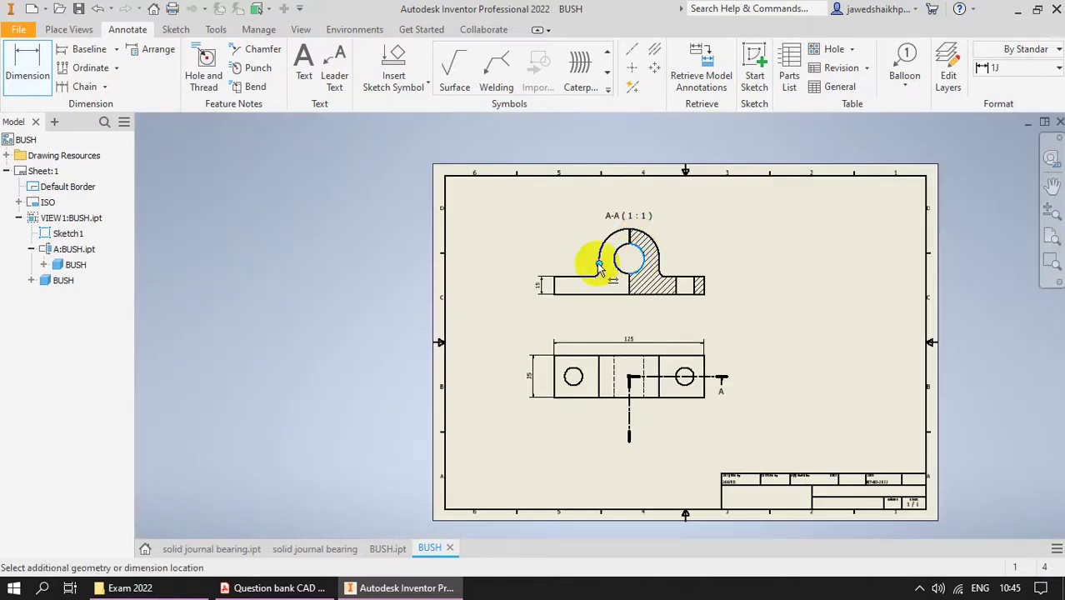
scroll(646, 266, down, 4)
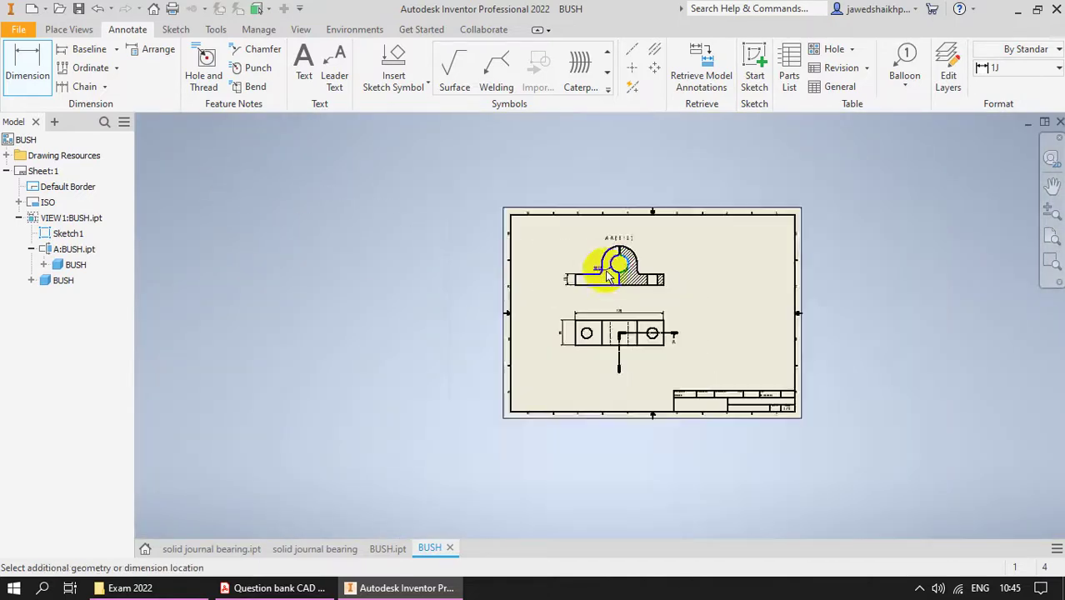
scroll(605, 263, up, 8)
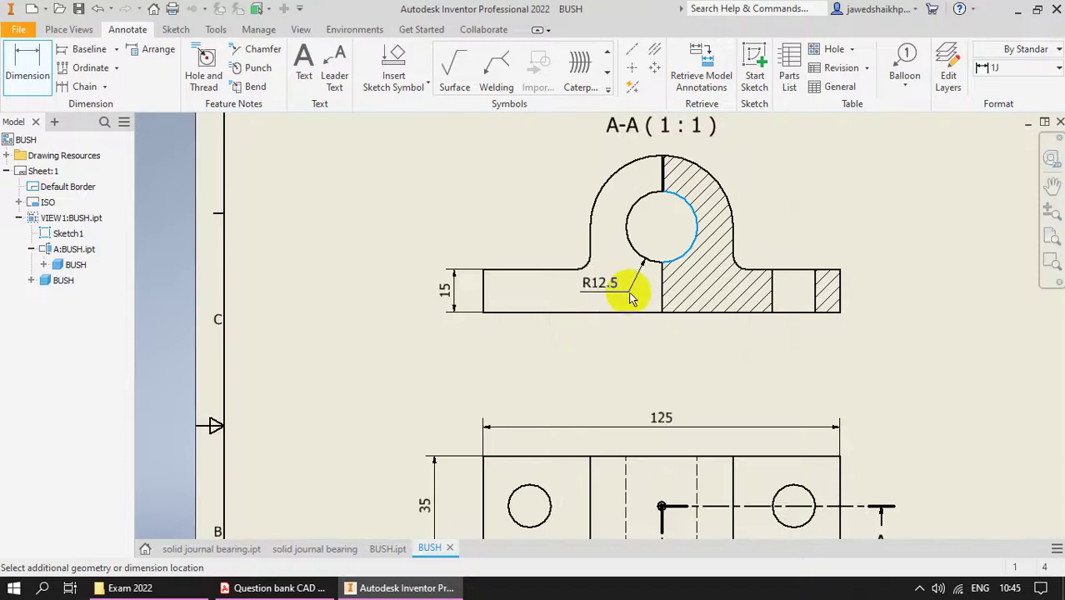
Place the R12.5 bore radius, then delete it
click(630, 298)
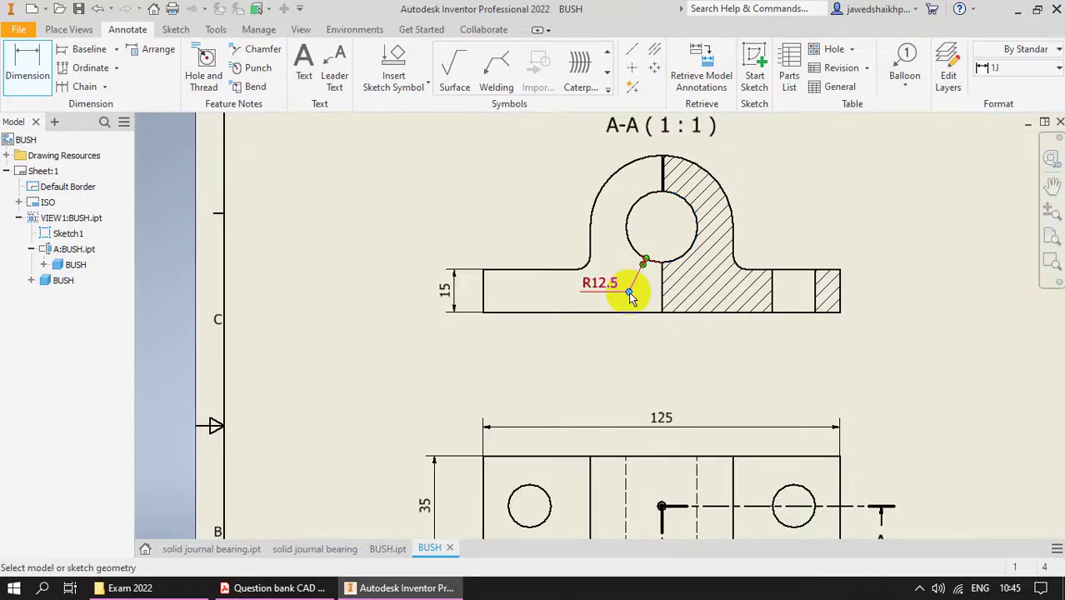
right_click(630, 298)
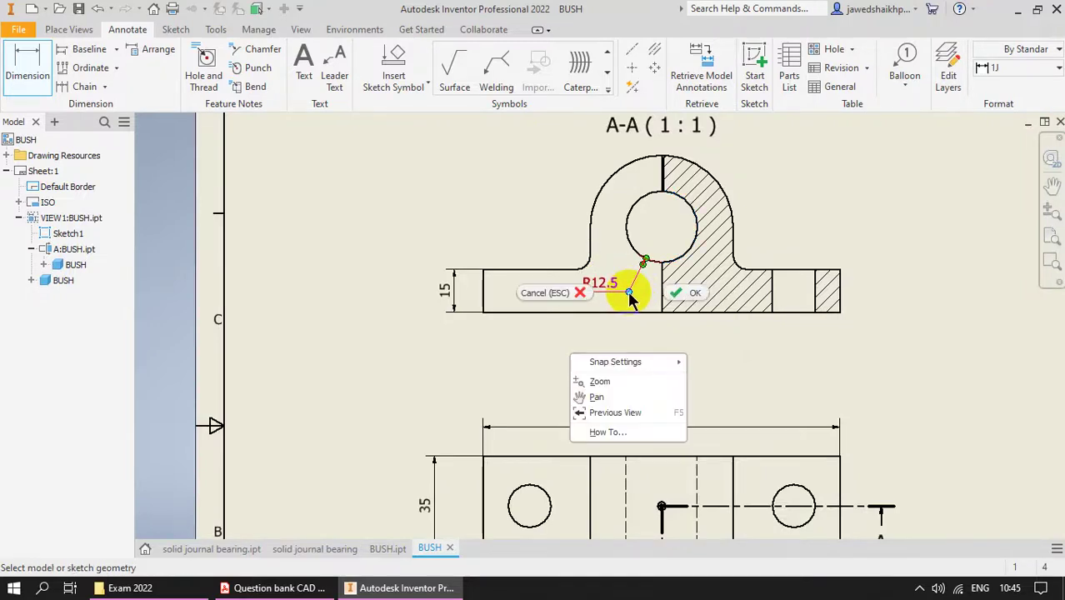
key(Escape)
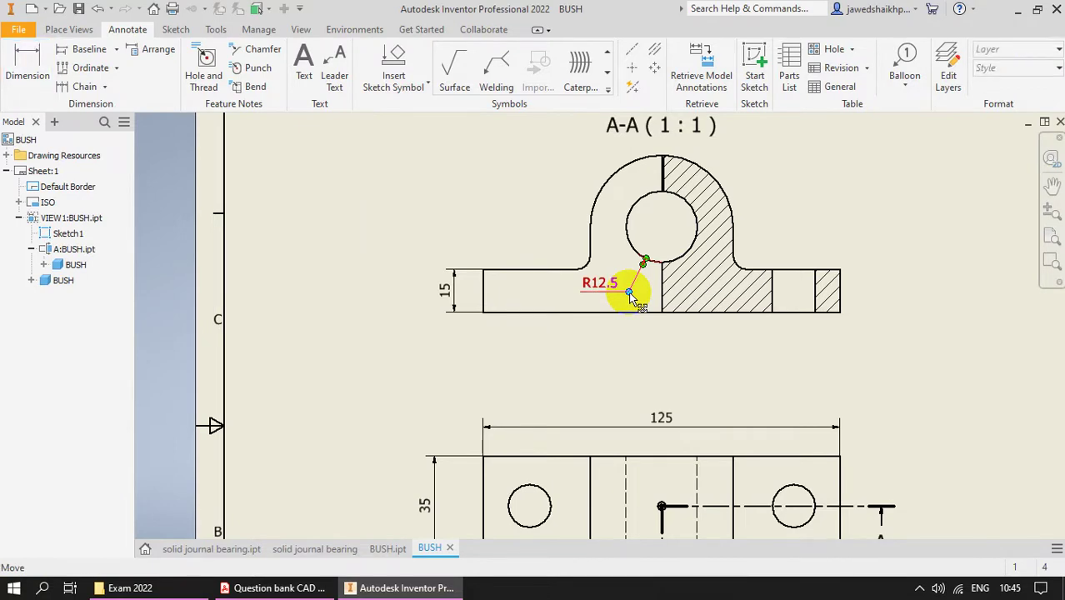
right_click(629, 299)
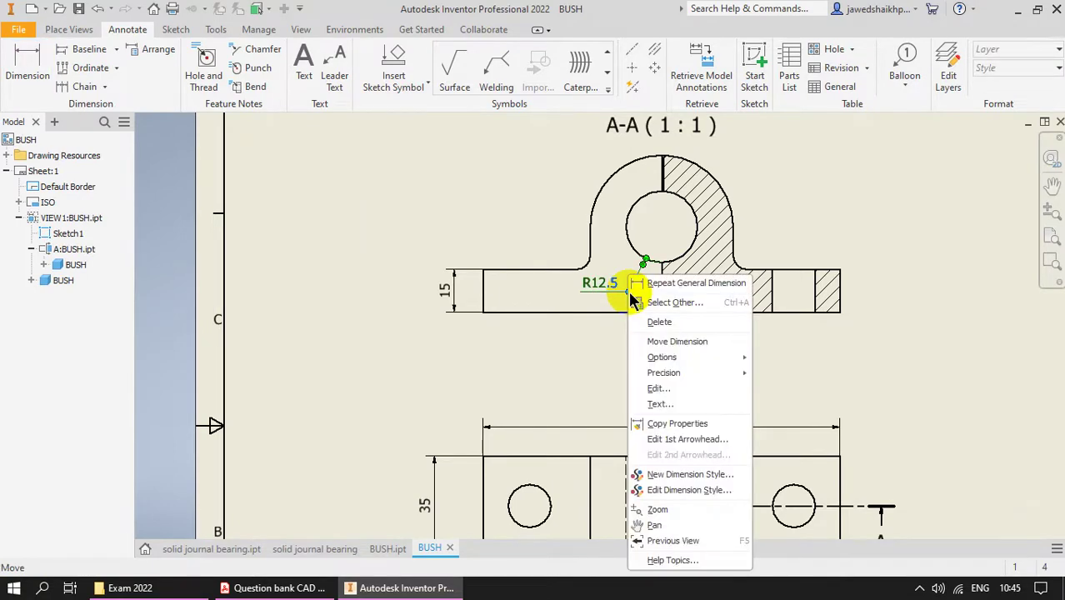
click(675, 321)
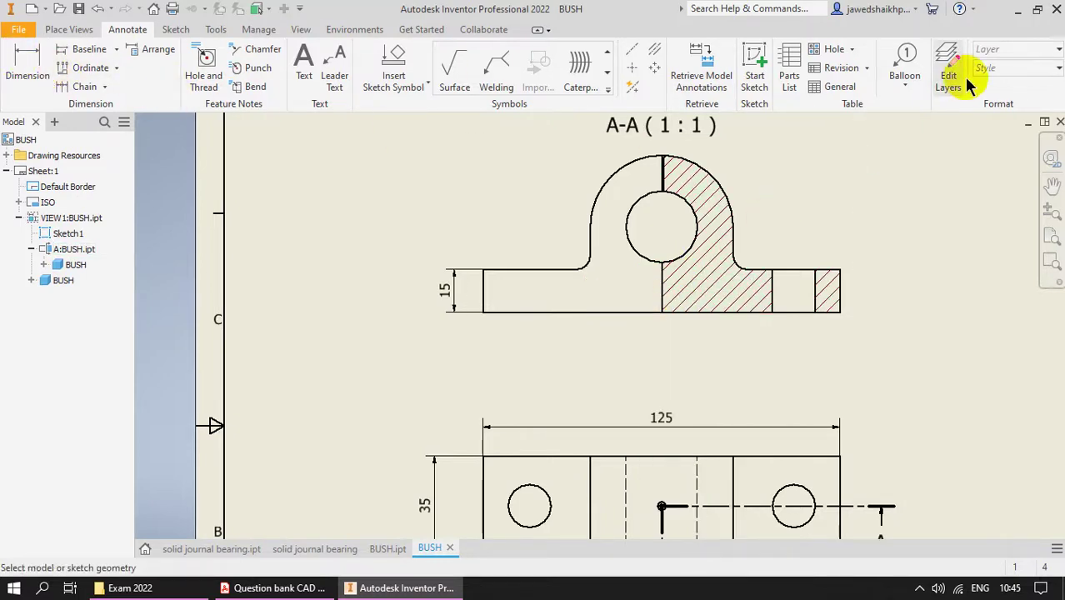
Restart dimensioning with the 1J style, then end the command
key(d)
click(1048, 70)
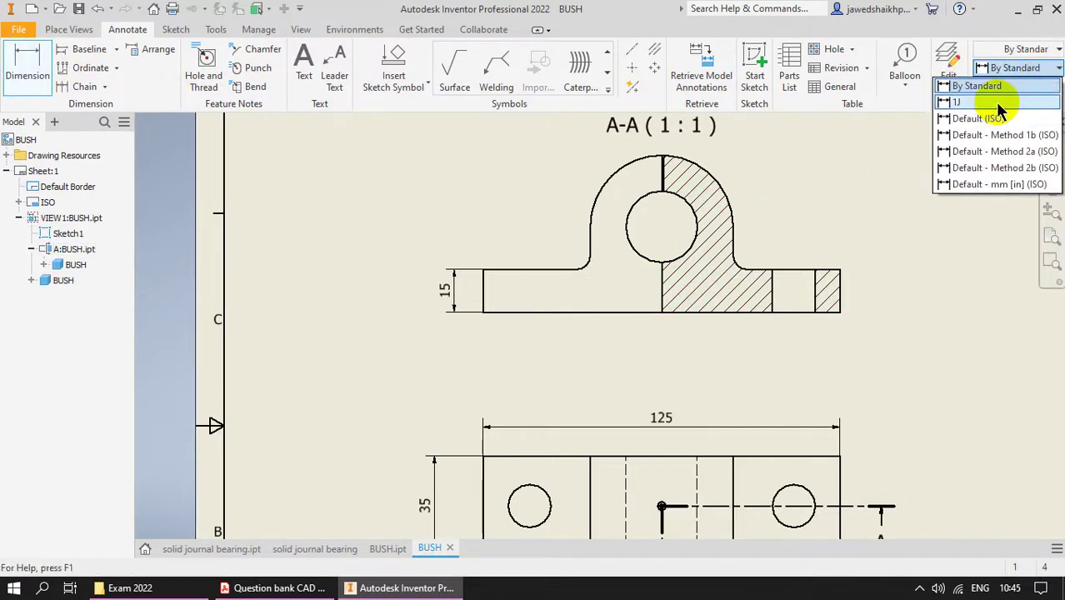
click(998, 103)
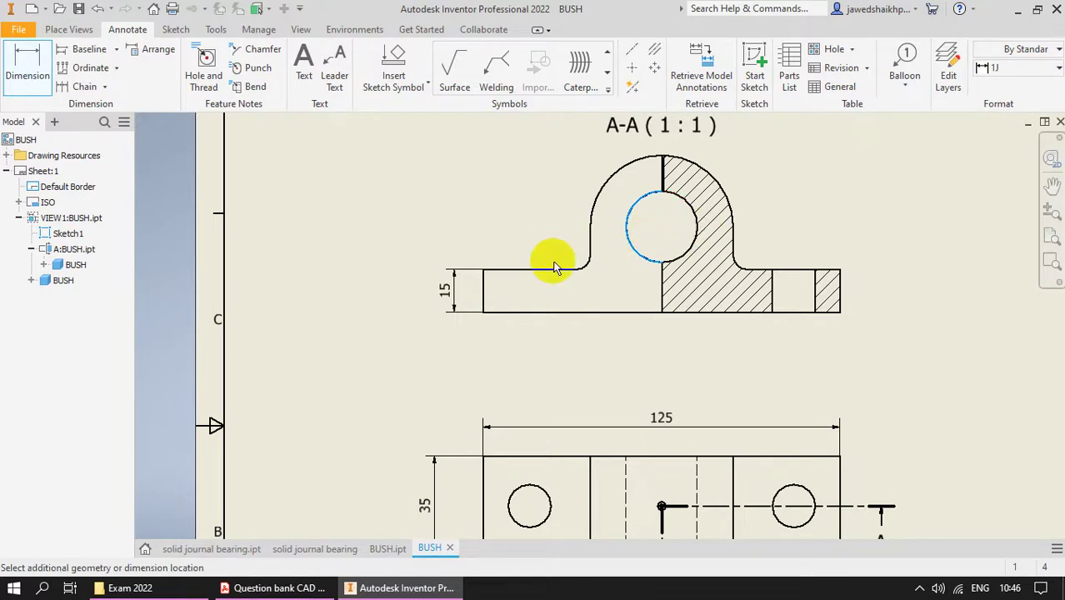
right_click(690, 206)
mouse_move(689, 268)
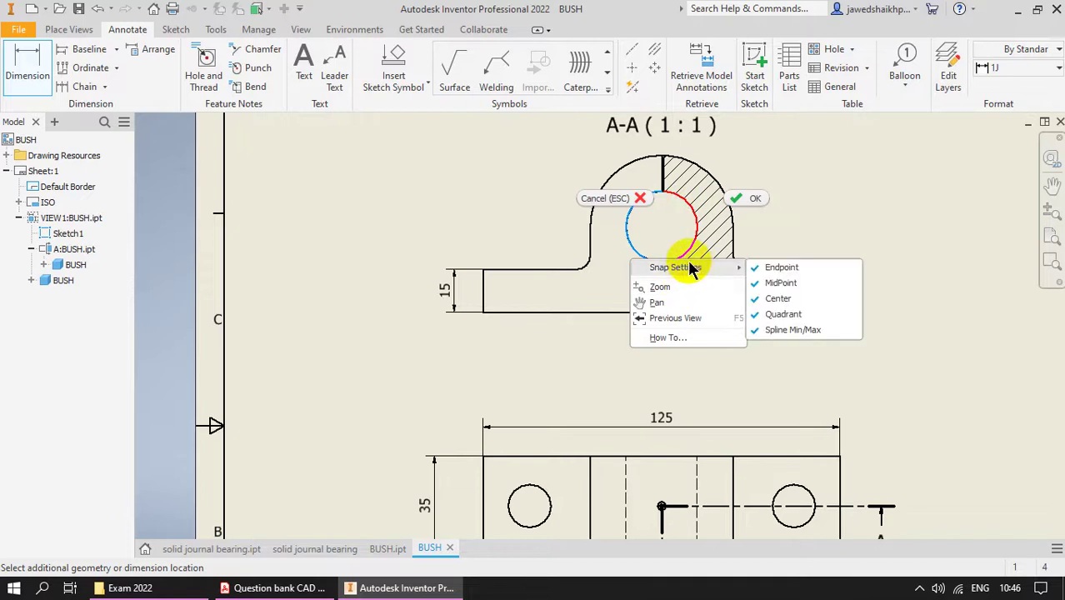
key(Escape)
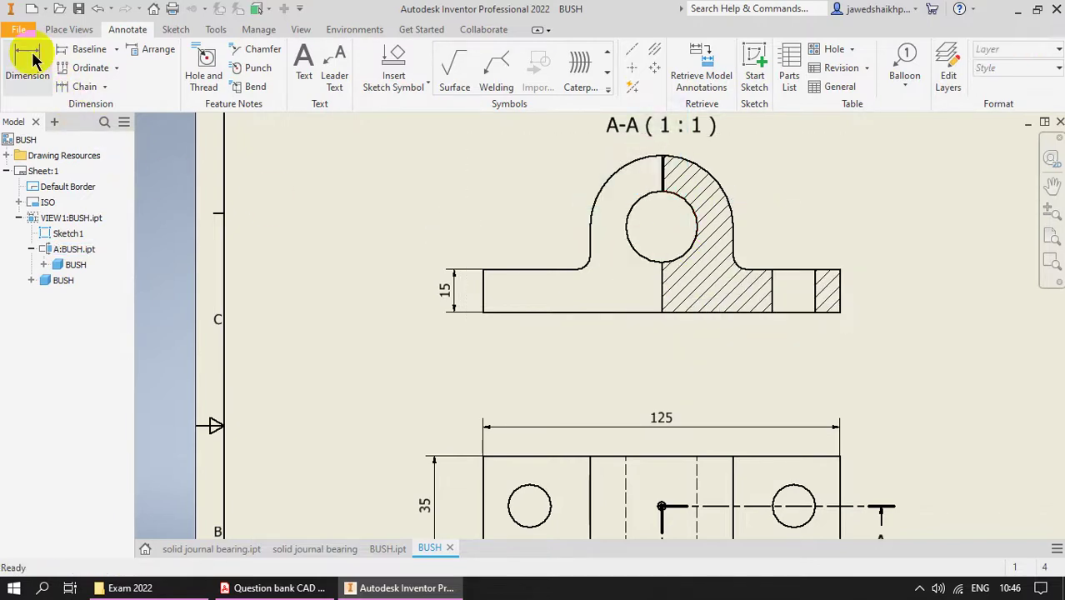
Restart dimensioning and keep 1J selected as the dimension style
key(d)
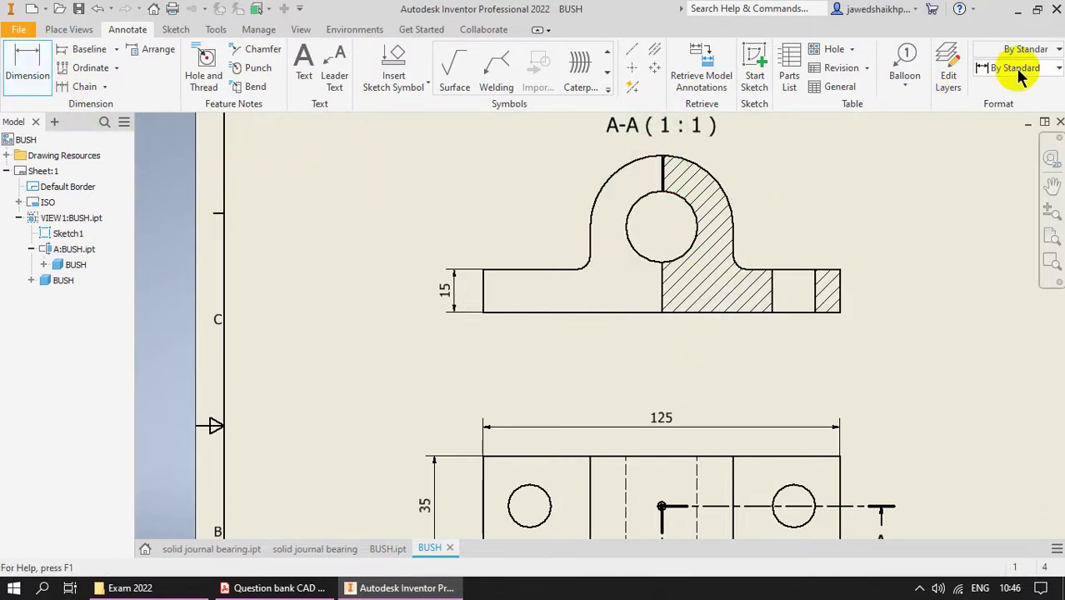
click(1018, 75)
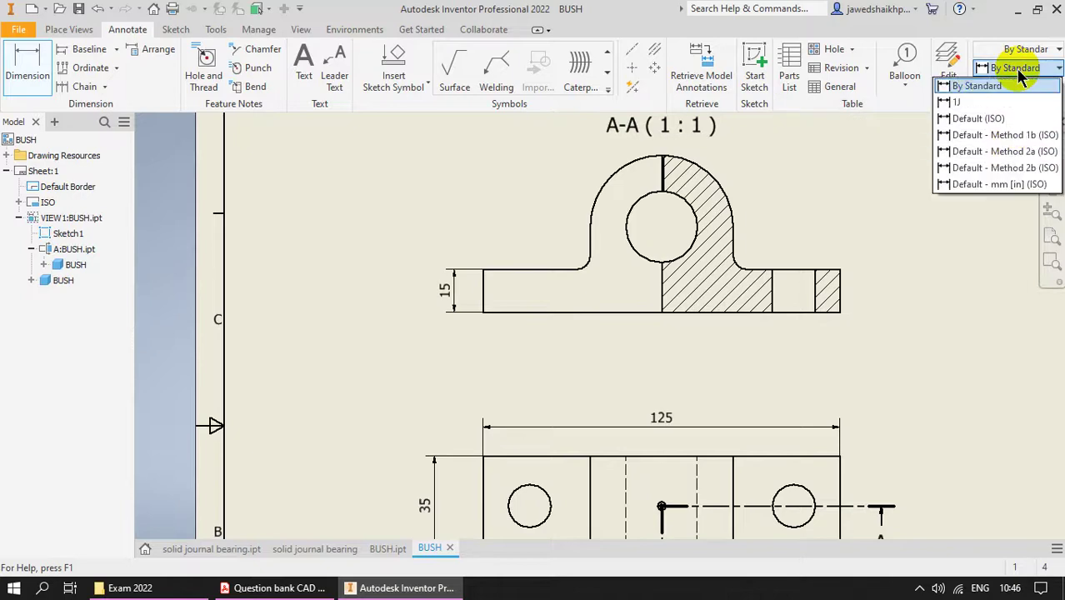
click(988, 111)
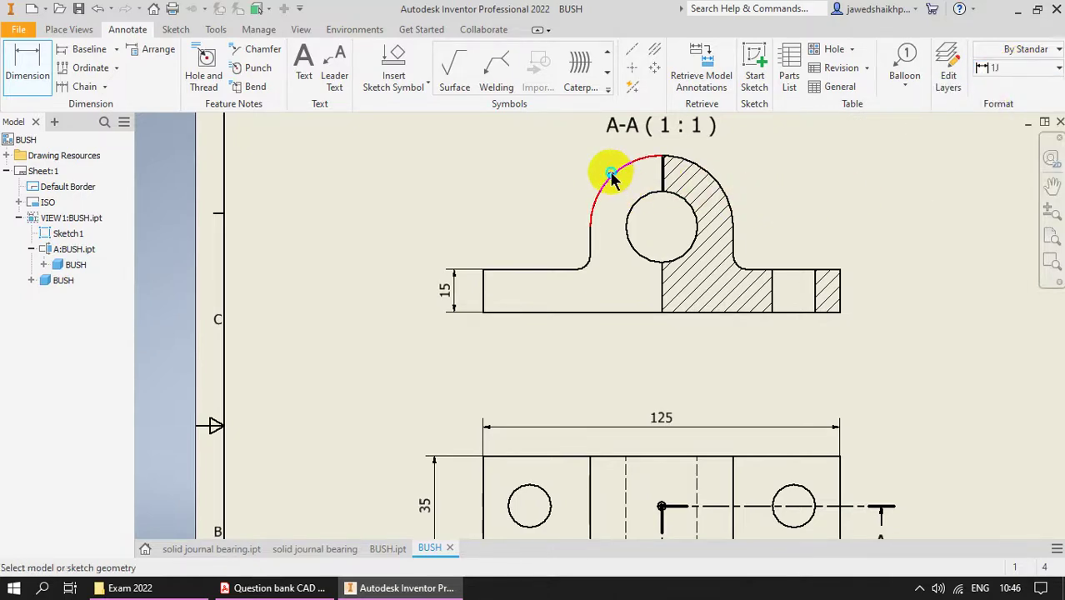
right_click(609, 172)
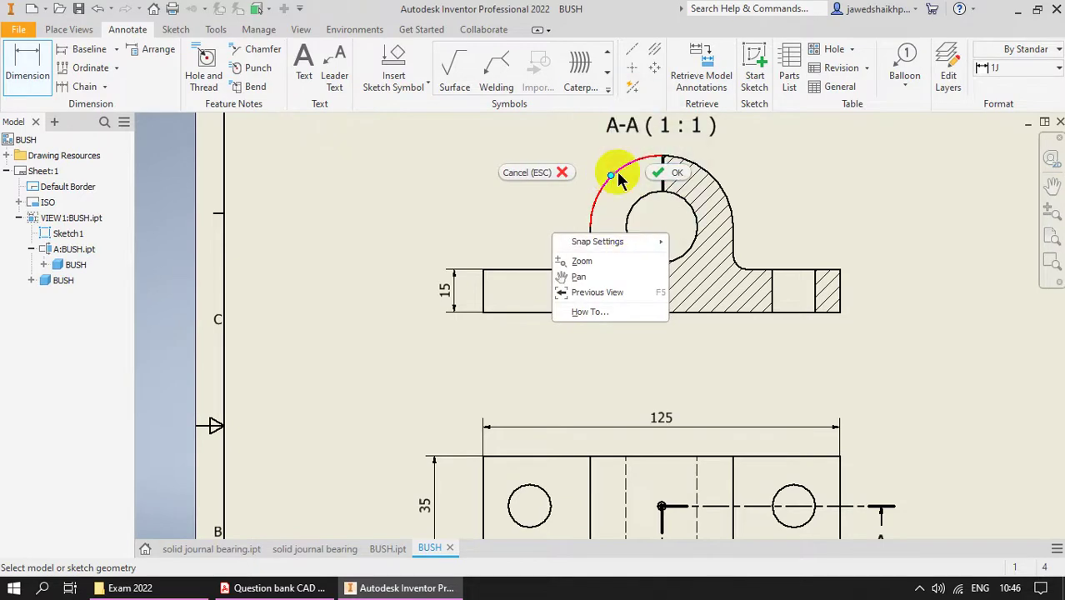
click(594, 206)
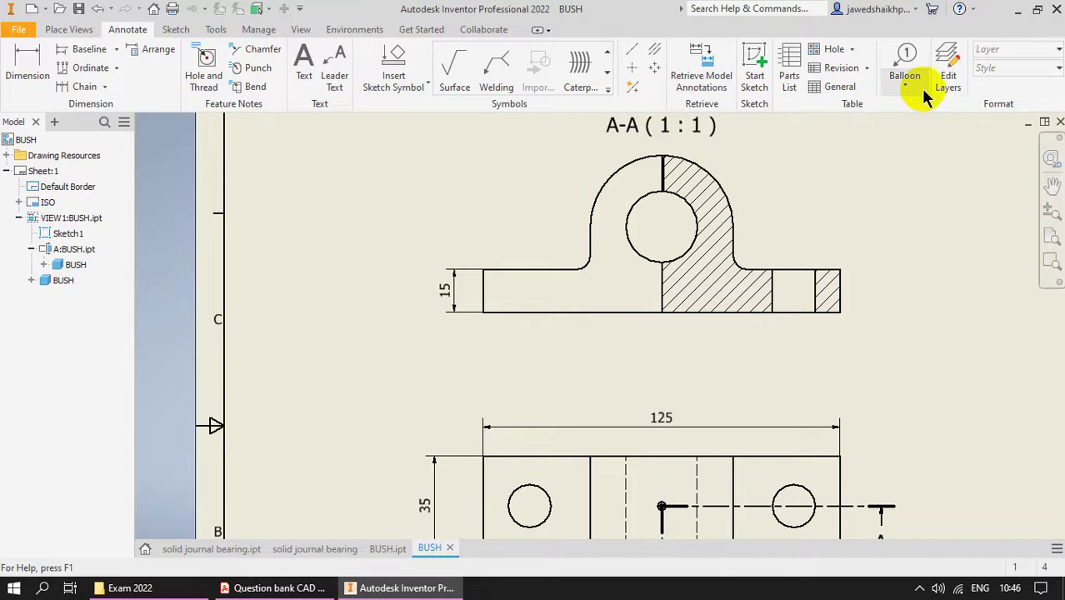
click(1038, 75)
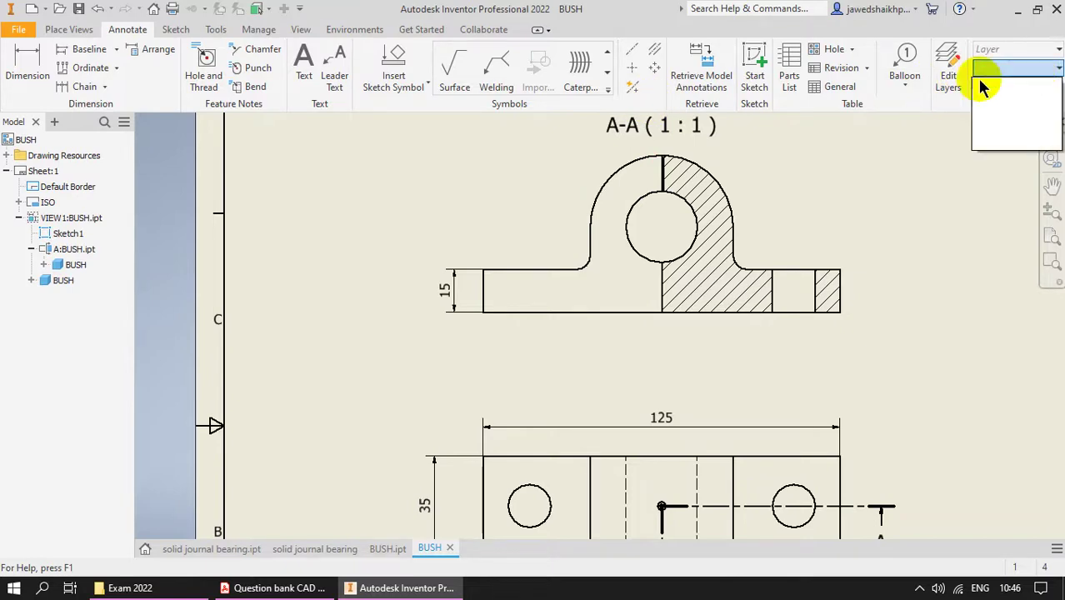
click(40, 67)
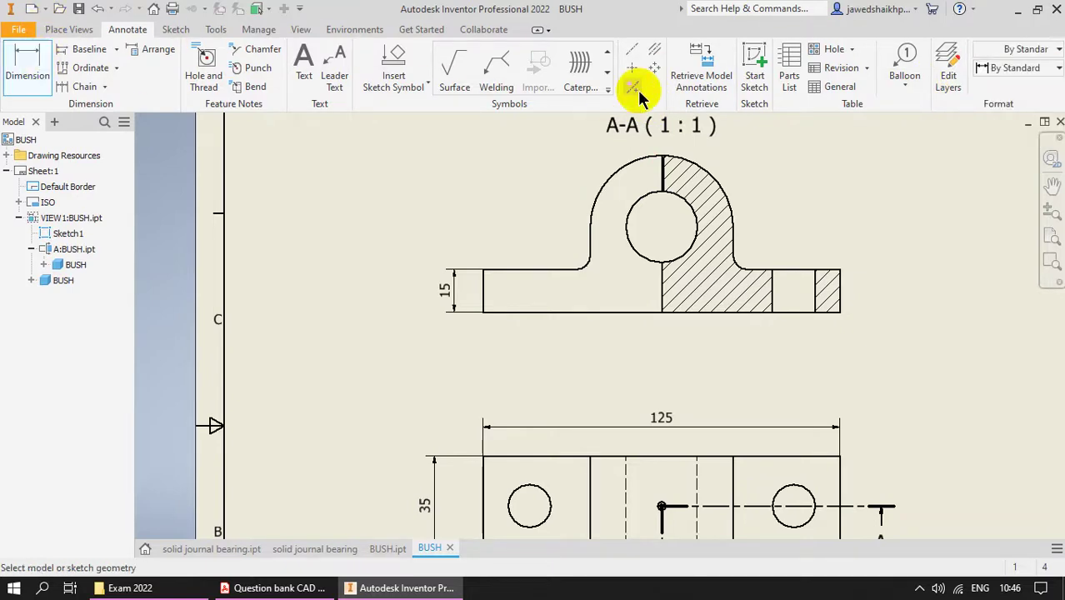
click(1031, 71)
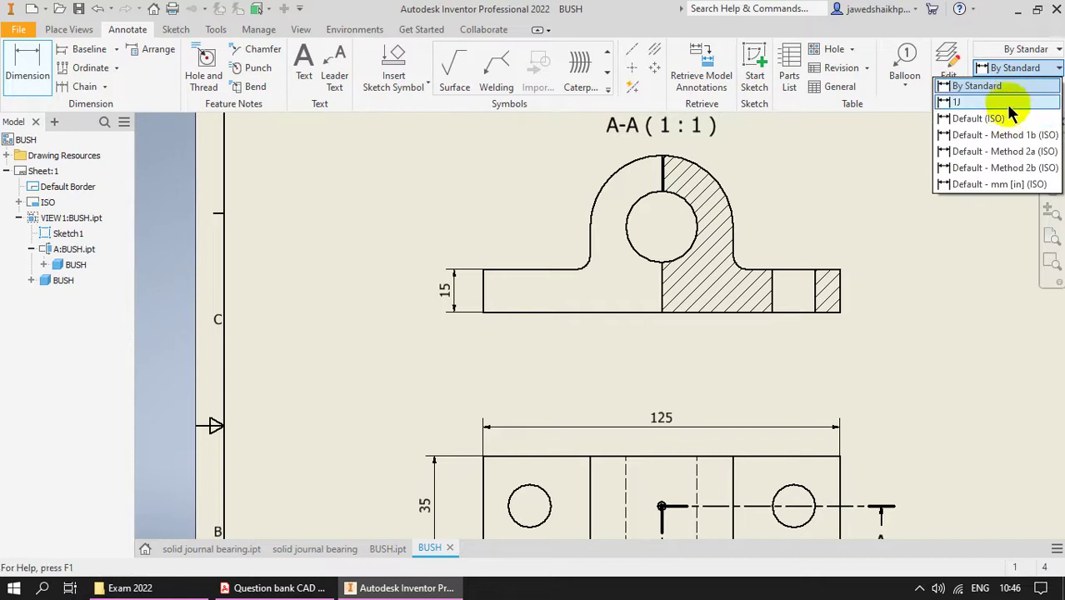
click(1008, 104)
Dimension the bore as Ø25 diameter and the top arc as R25 in section A-A
scroll(541, 448, up, 2)
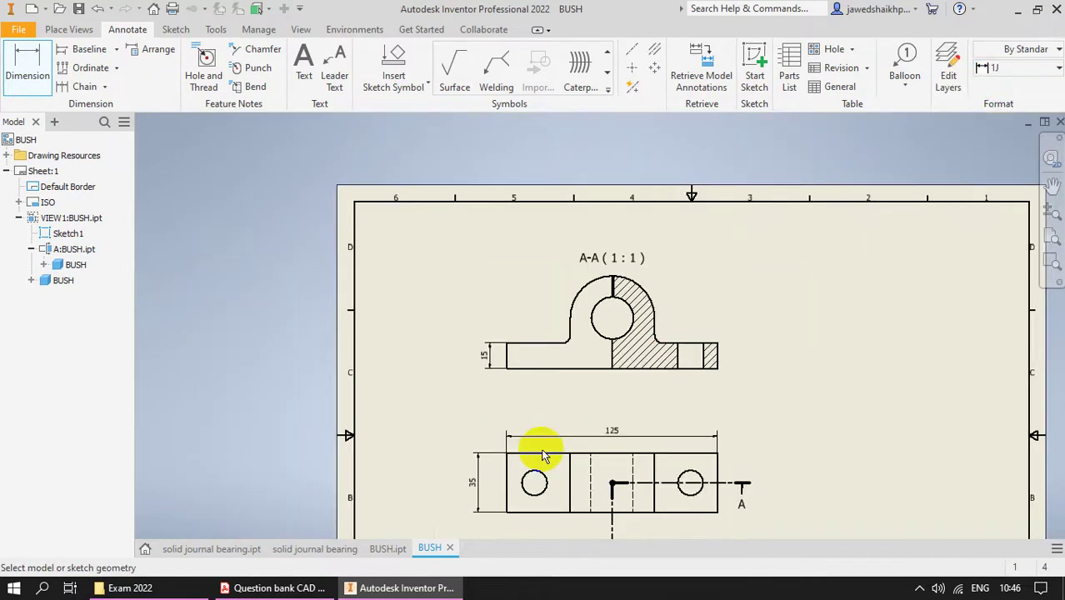
scroll(601, 348, down, 2)
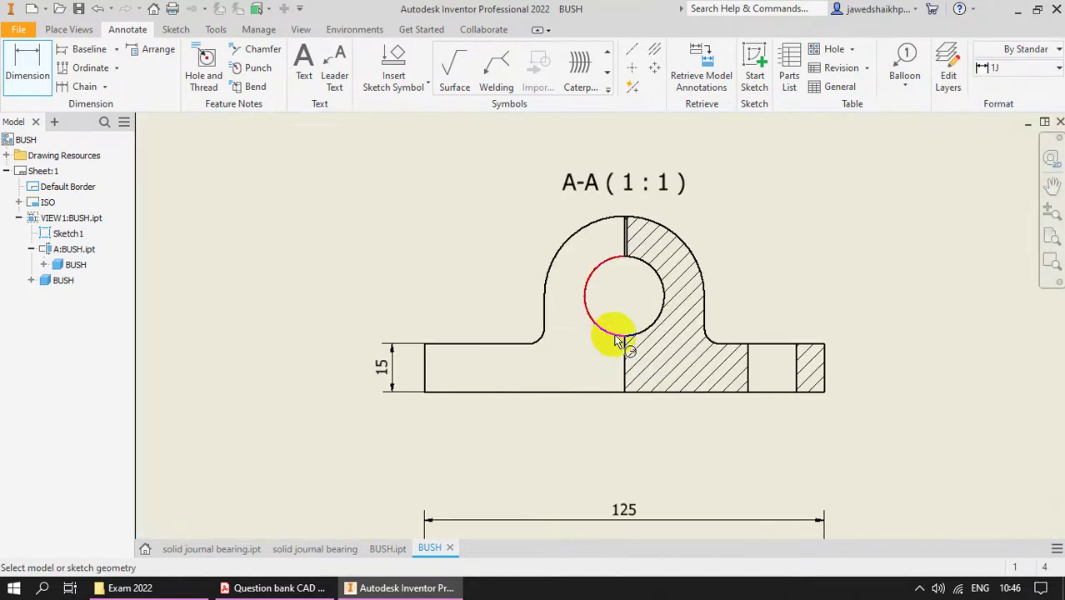
click(588, 290)
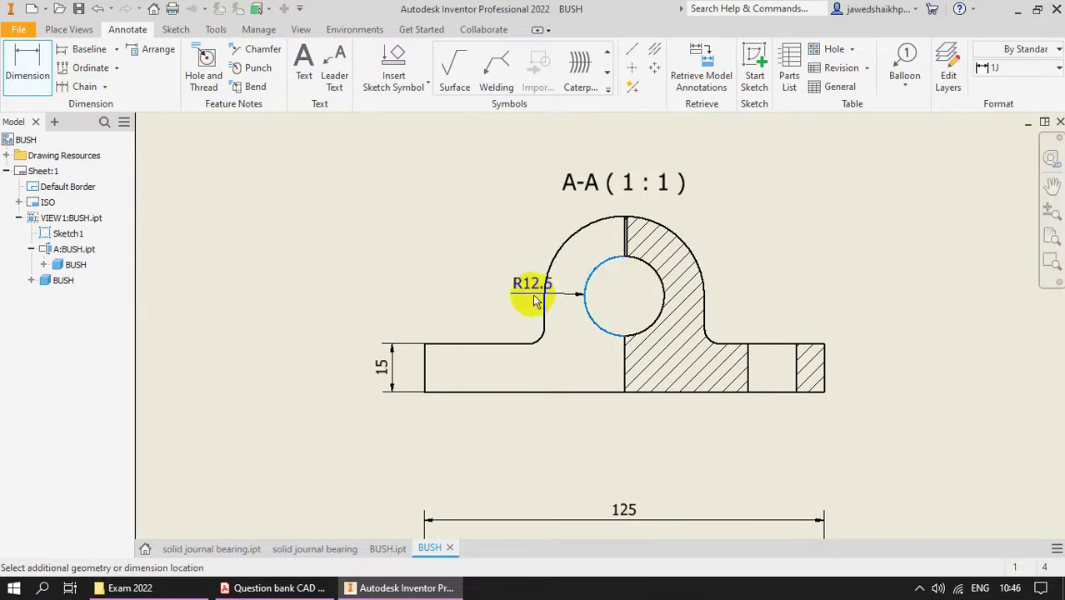
right_click(527, 225)
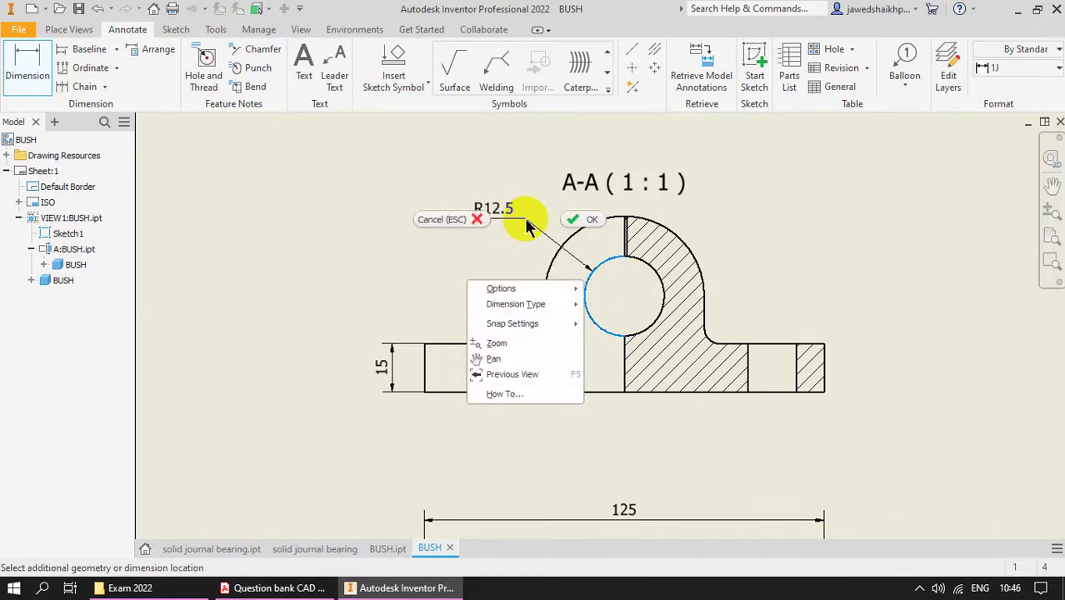
mouse_move(540, 306)
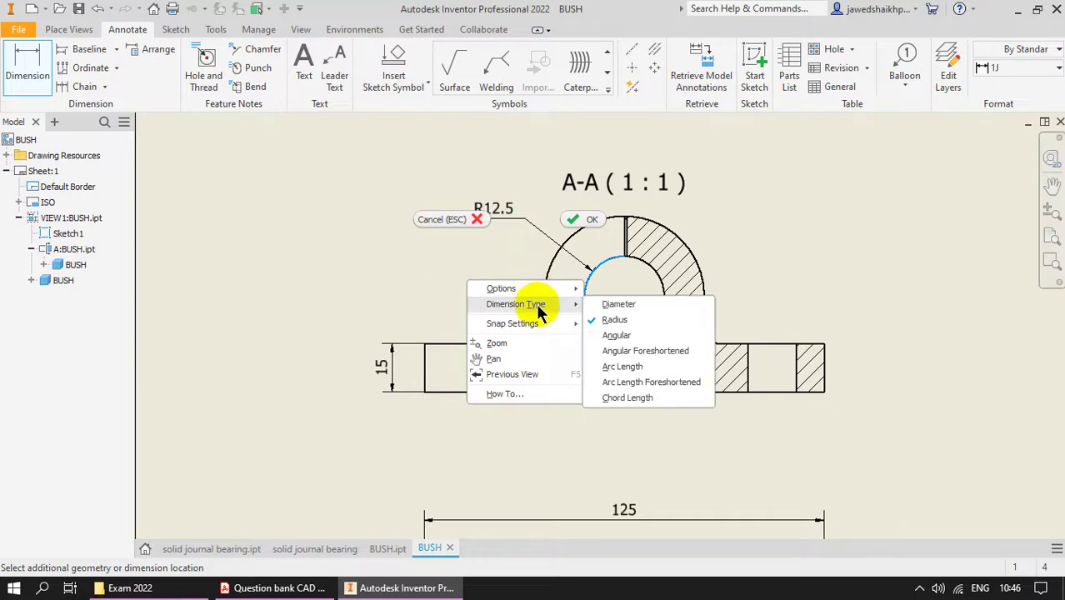
click(630, 305)
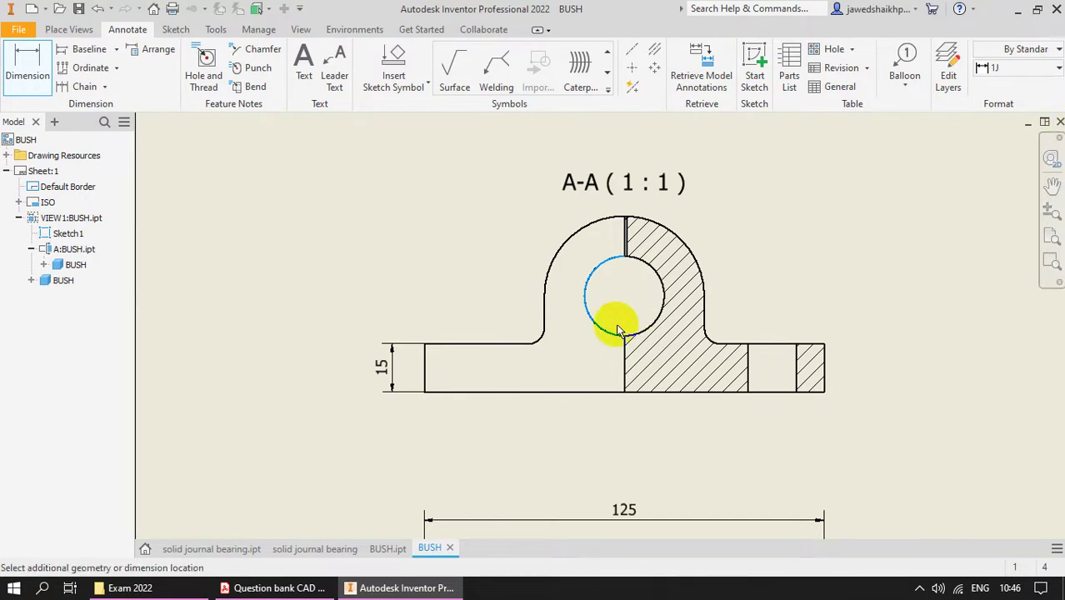
right_click(581, 349)
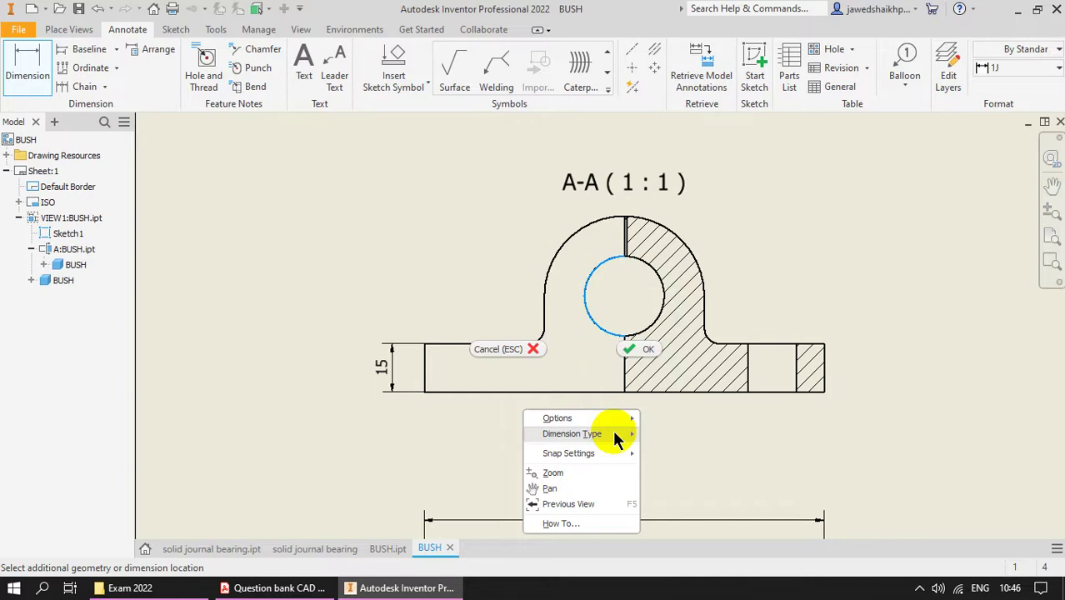
mouse_move(613, 434)
click(685, 439)
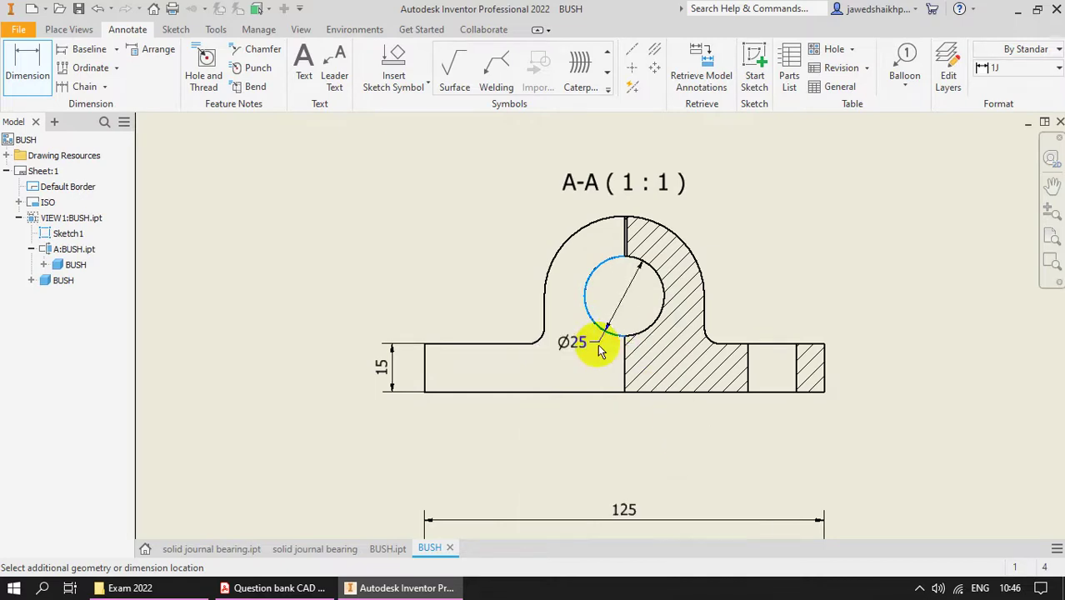
click(573, 376)
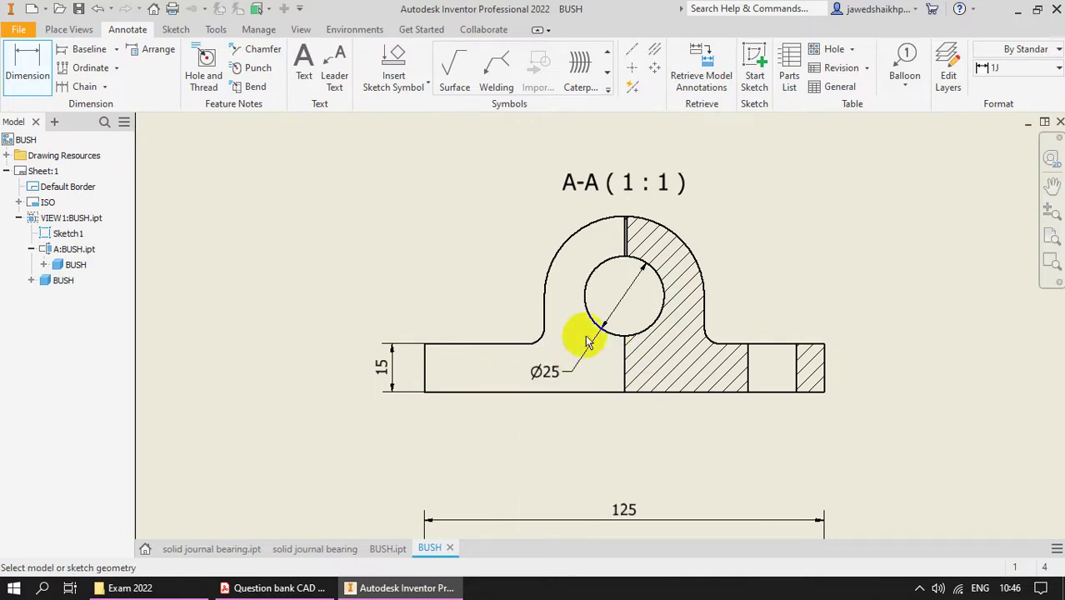
click(563, 257)
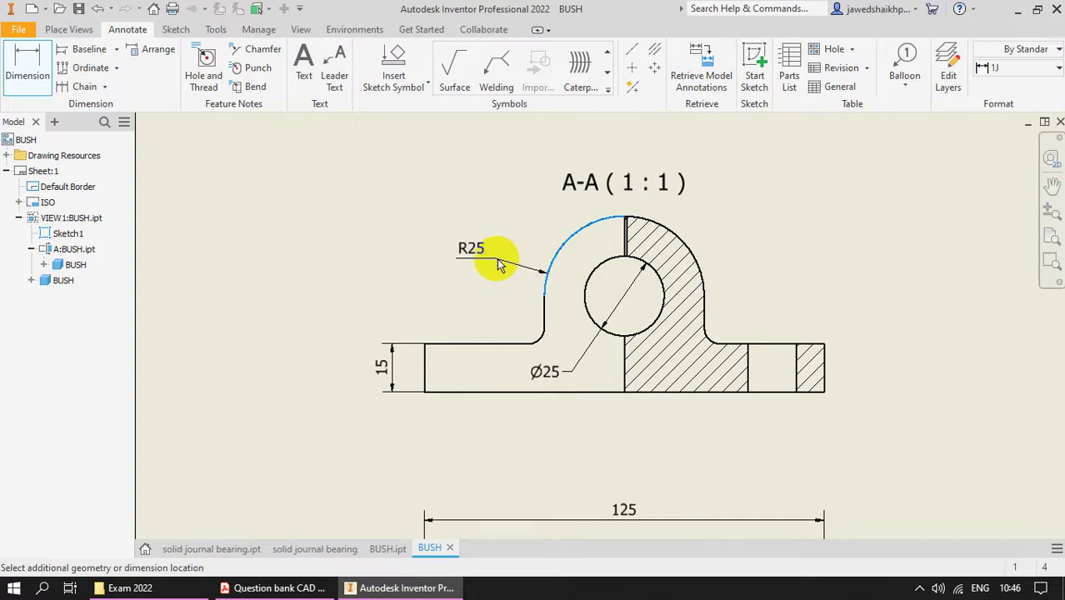
click(517, 236)
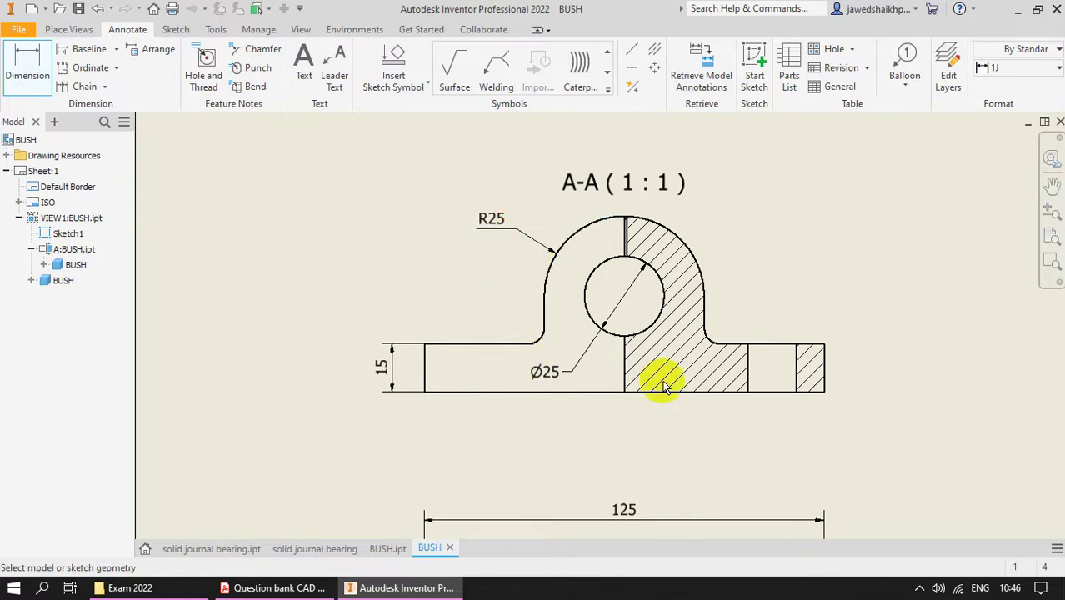
Add a Ø15 dimension across the flange hole edges, placed above the flange
scroll(673, 381, down, 3)
scroll(735, 392, down, 2)
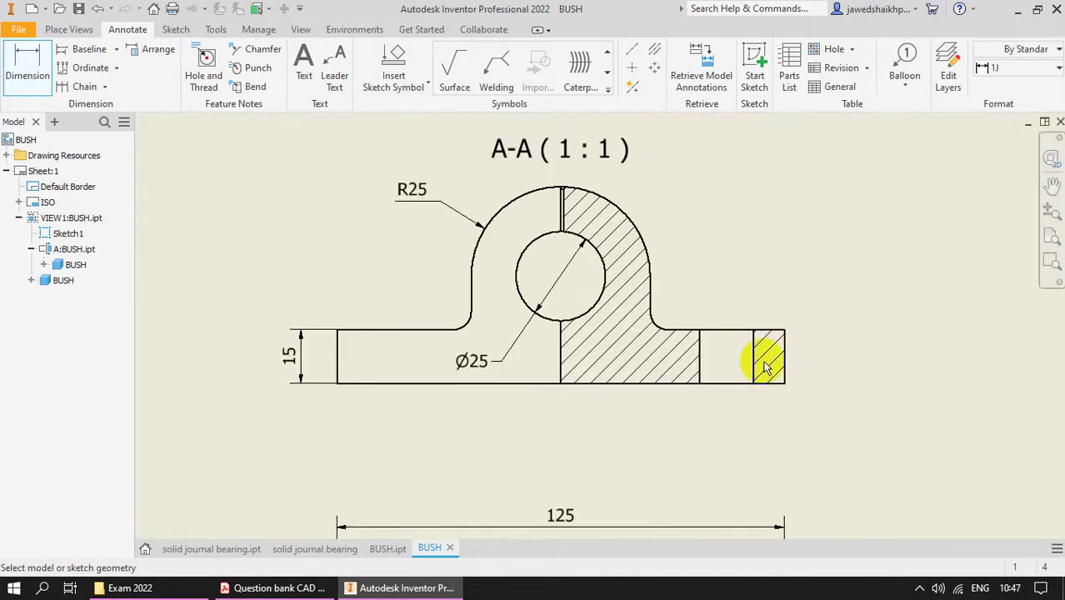
click(754, 375)
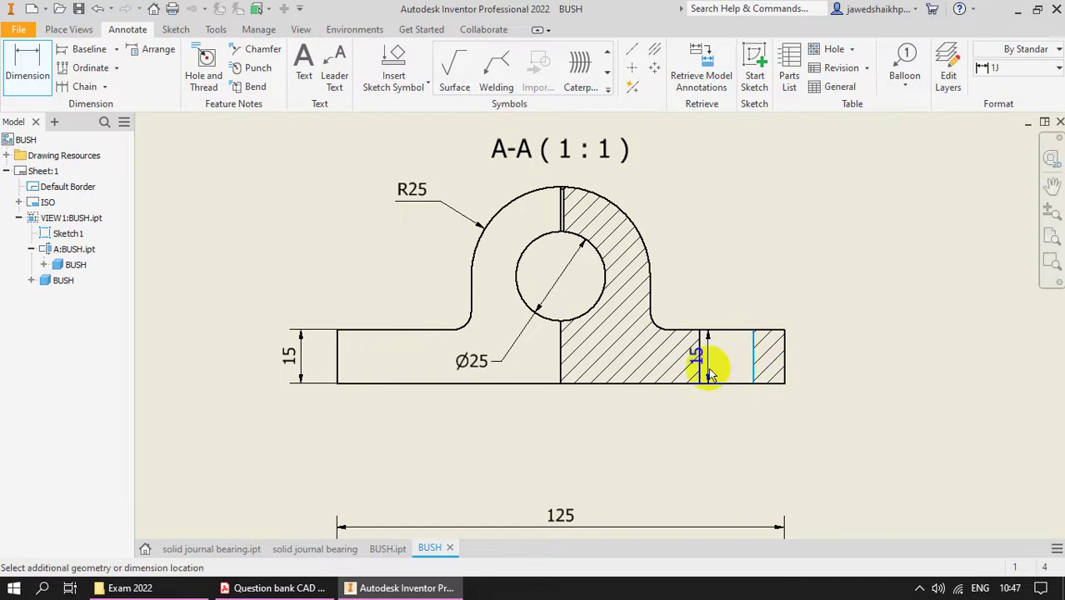
click(699, 375)
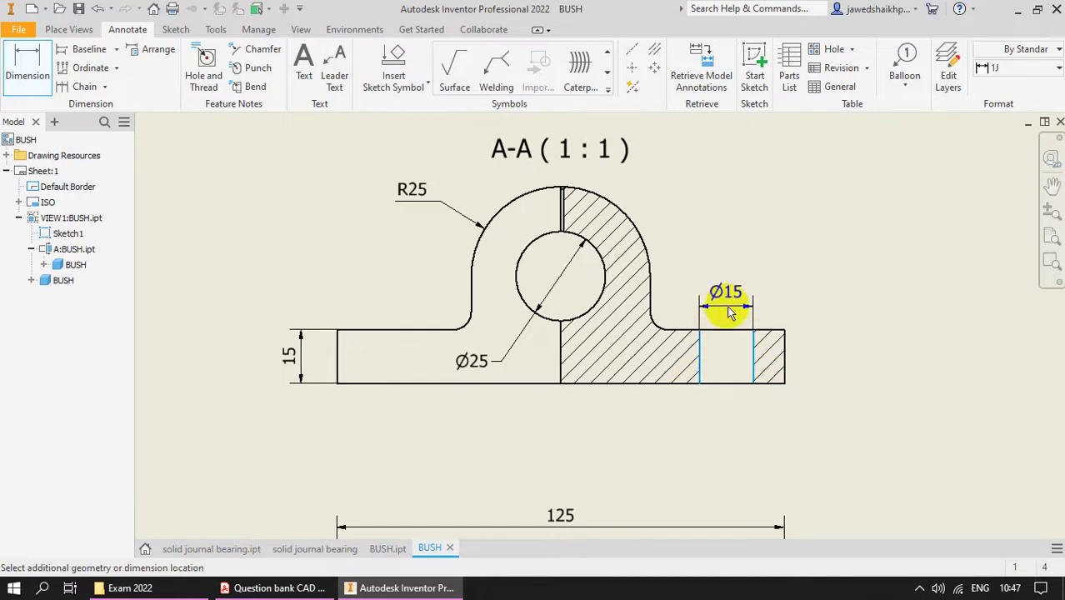
click(727, 308)
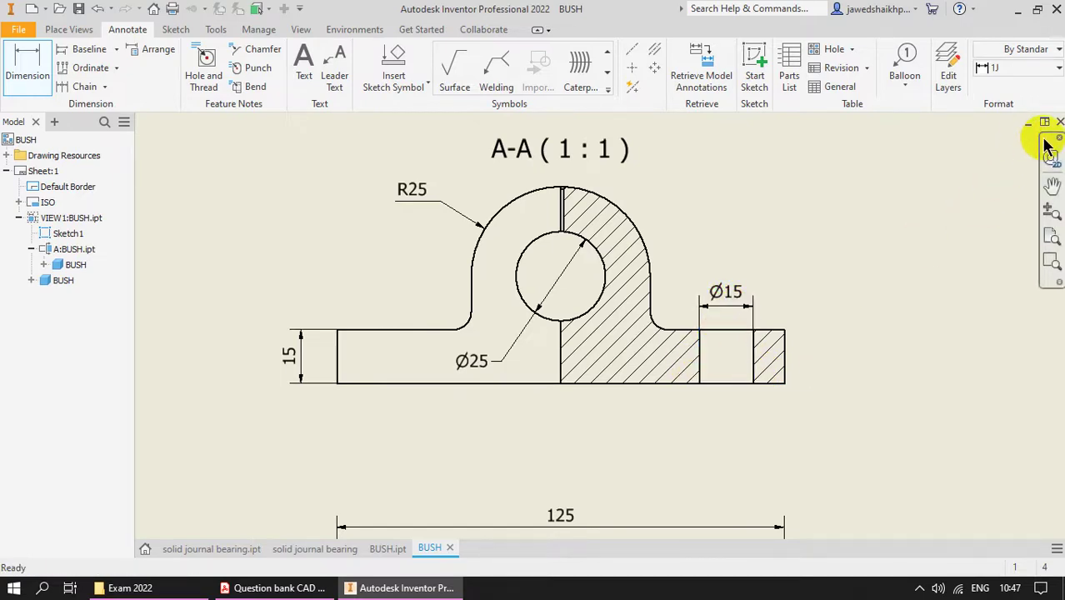
scroll(784, 293, down, 4)
scroll(825, 349, up, 3)
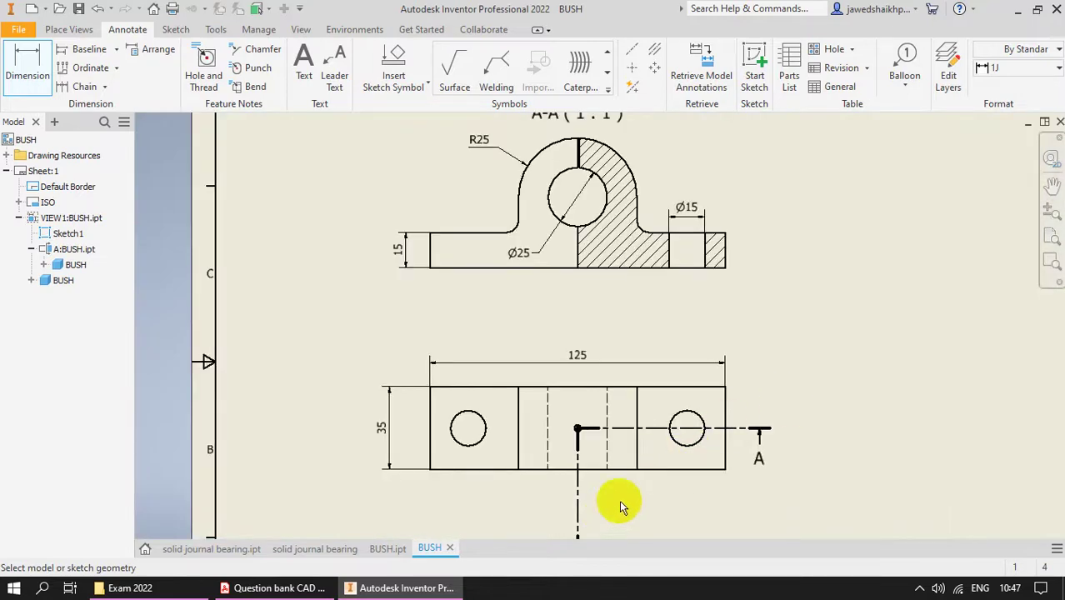
scroll(380, 440, down, 3)
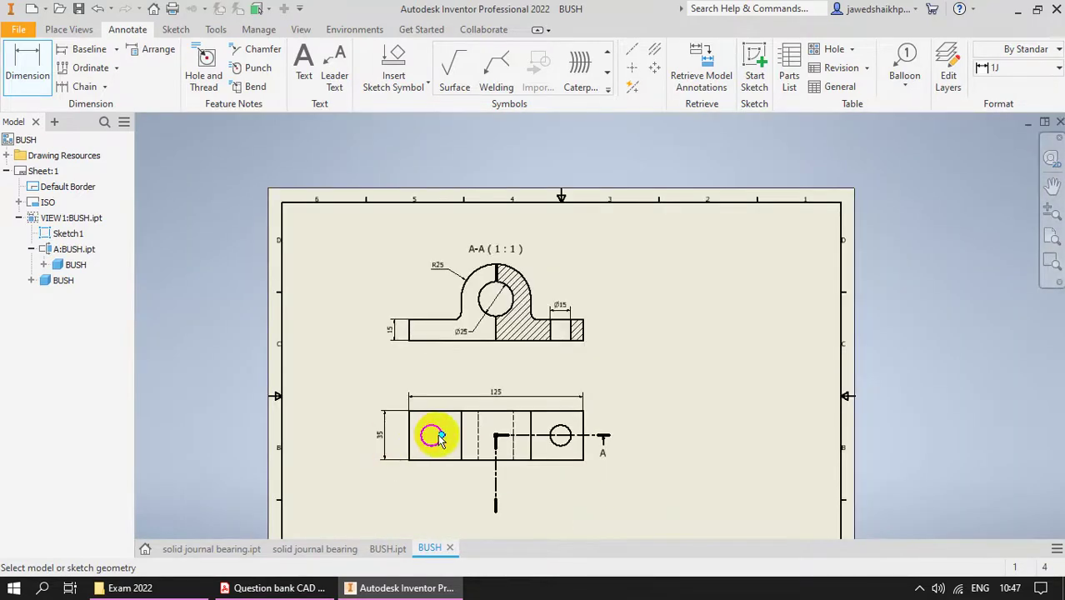
Project an isometric view of the bush from a new base view and delete the extra VIEW3
click(68, 30)
click(18, 60)
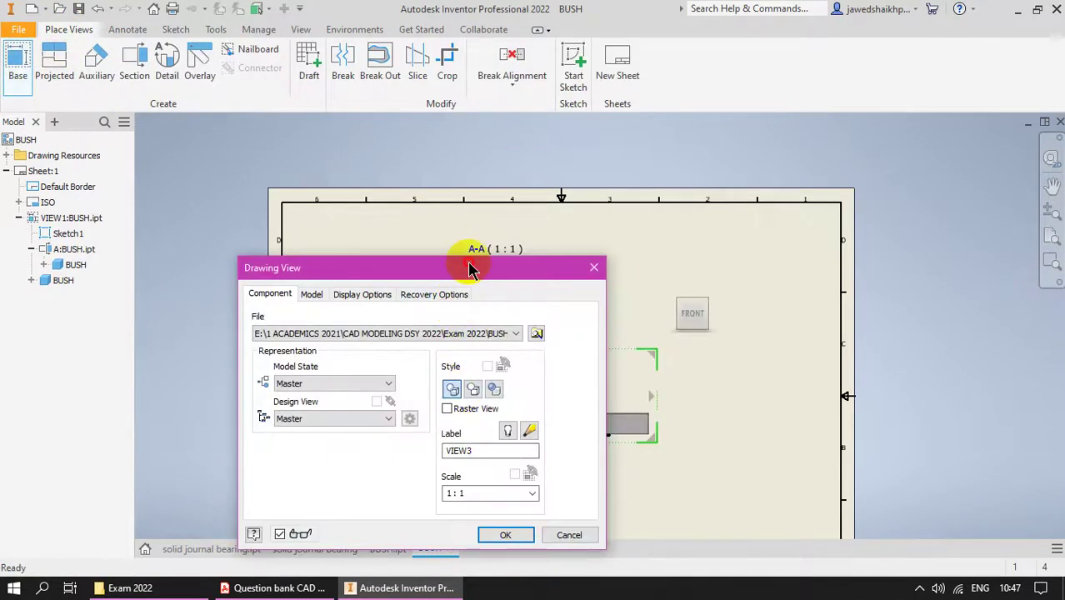
mouse_move(464, 260)
mouse_down()
mouse_move(1024, 200)
mouse_move(1059, 156)
mouse_up()
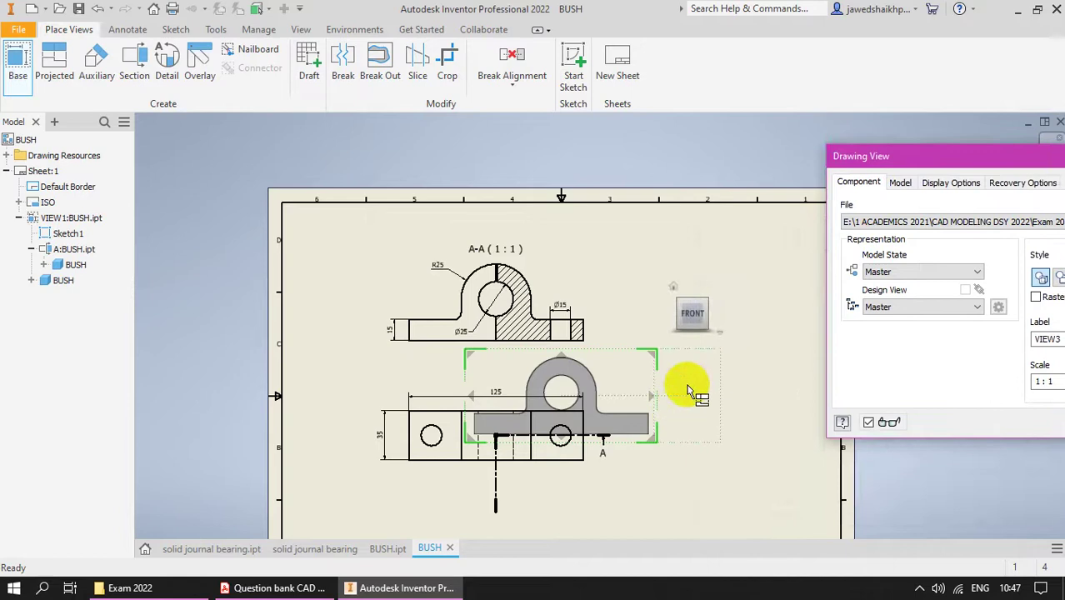
click(359, 508)
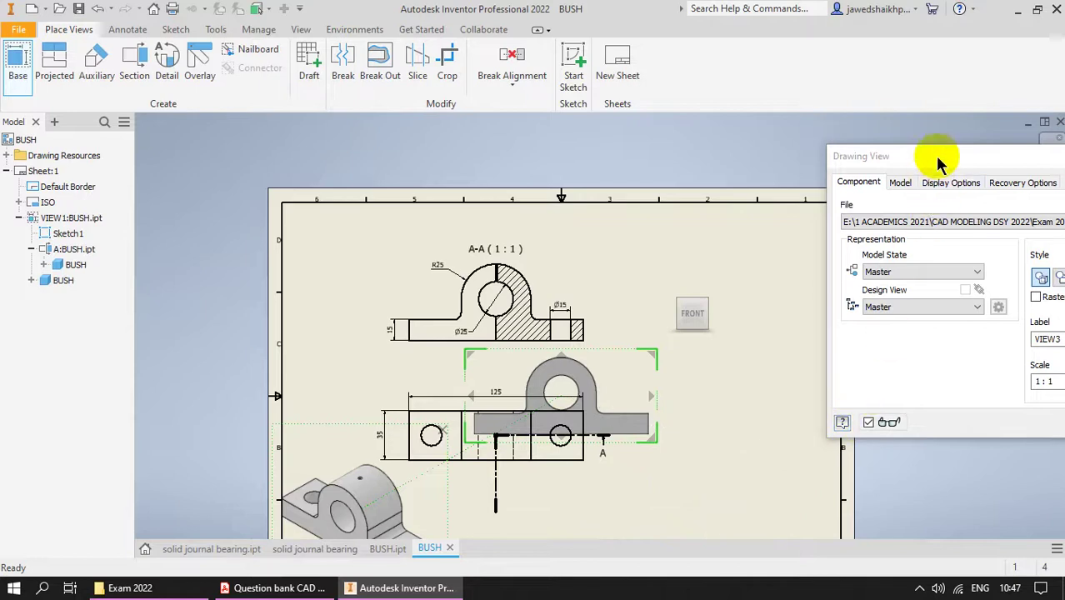
mouse_move(944, 152)
mouse_down()
mouse_move(746, 167)
mouse_move(689, 138)
mouse_up()
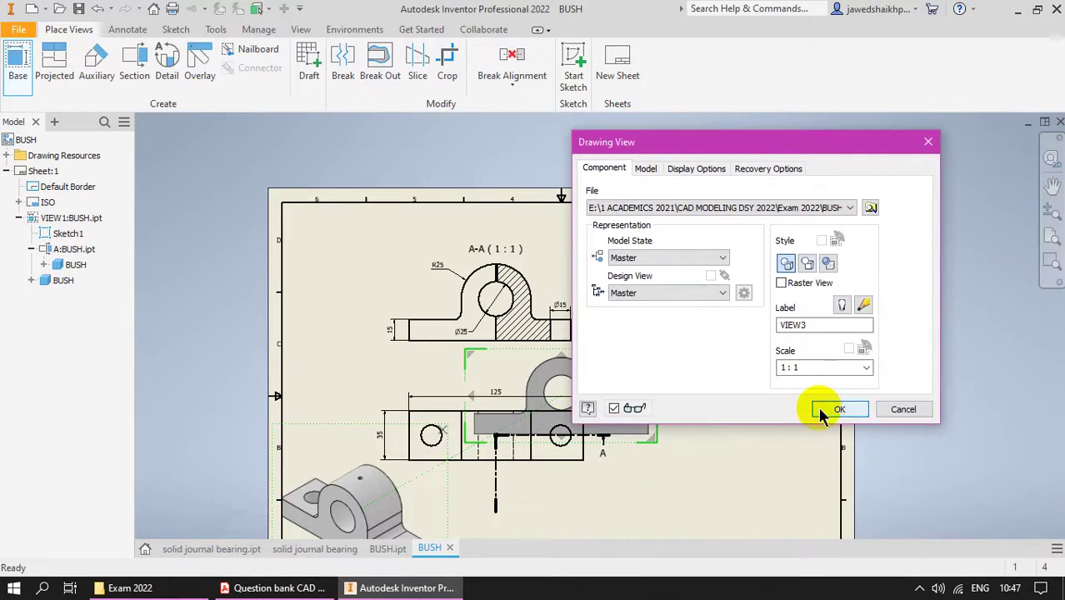
click(838, 409)
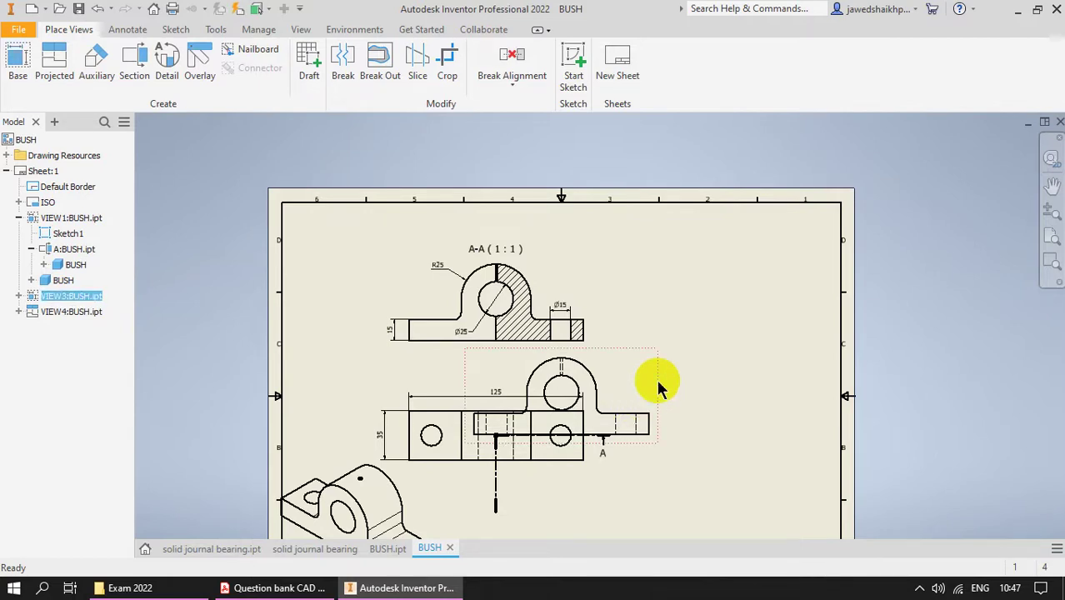
key(Delete)
click(518, 329)
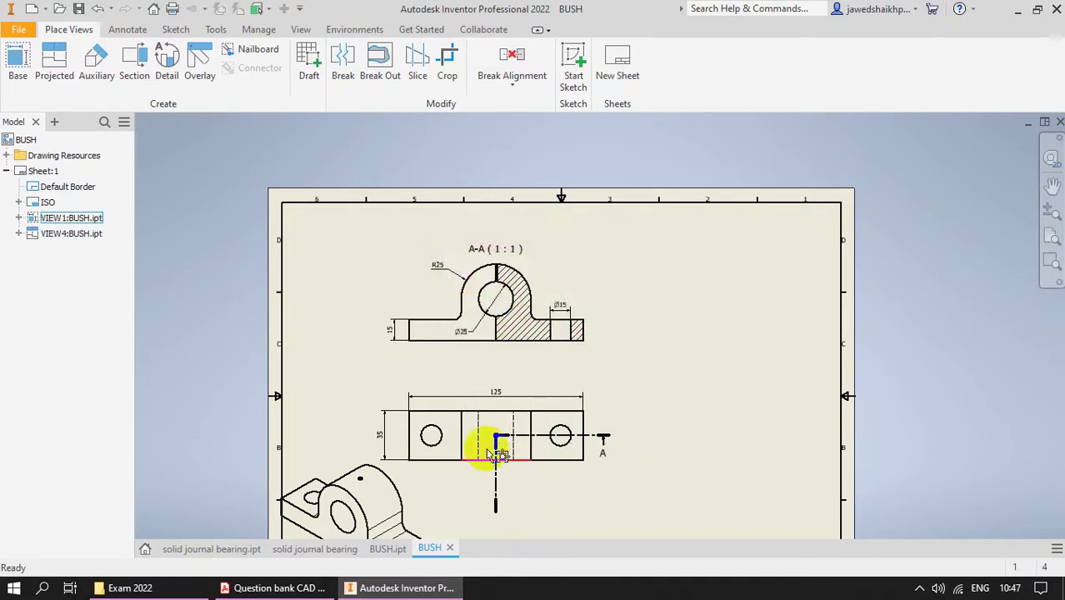
Move the isometric view to the right and shift section A-A and the plan view left
drag(439, 510, 799, 316)
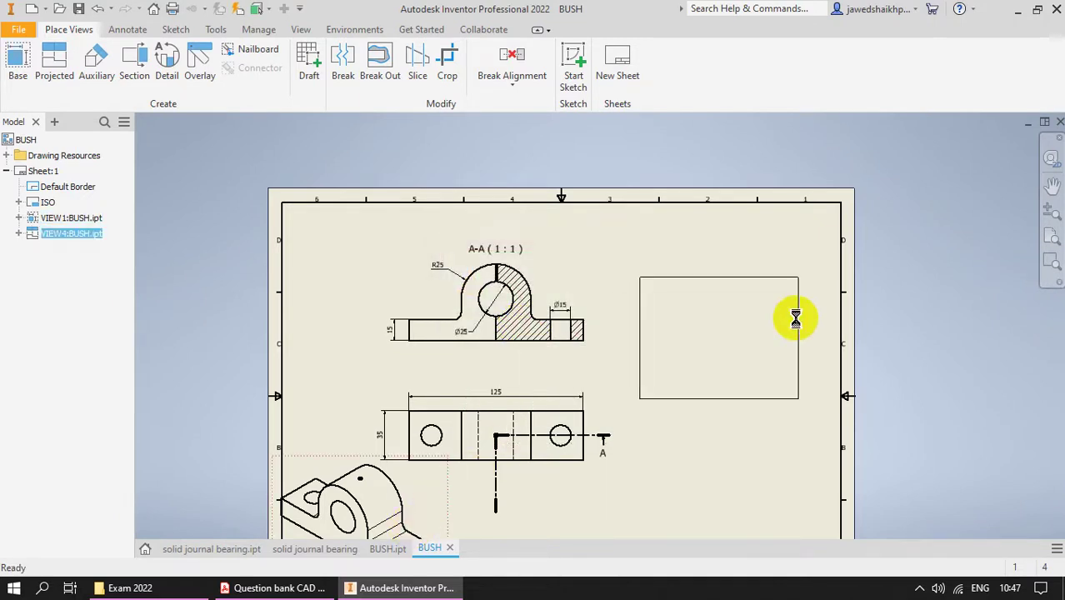
drag(408, 283, 408, 379)
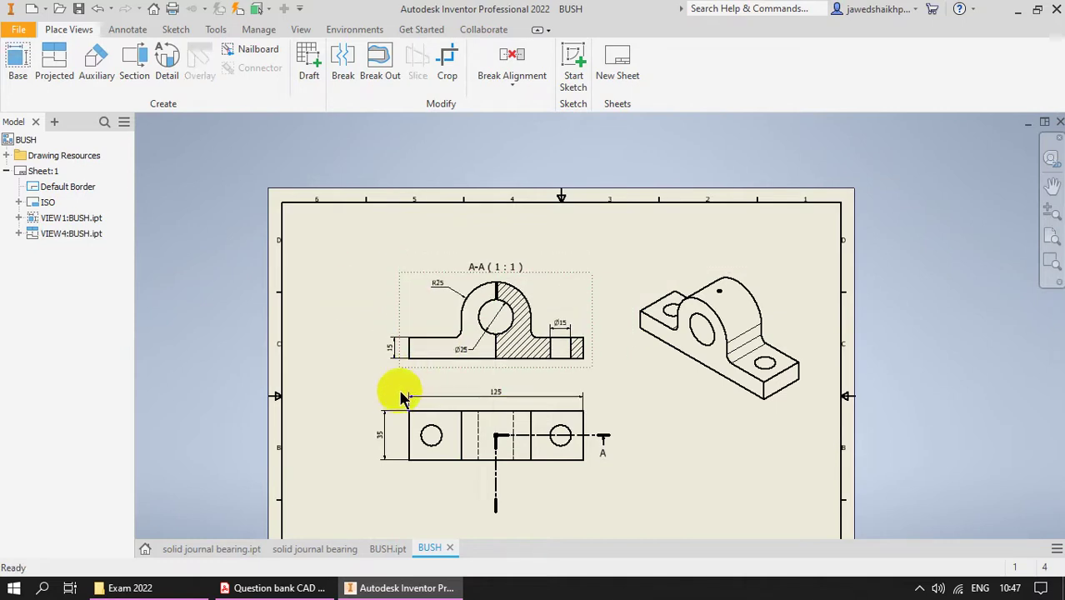
click(406, 399)
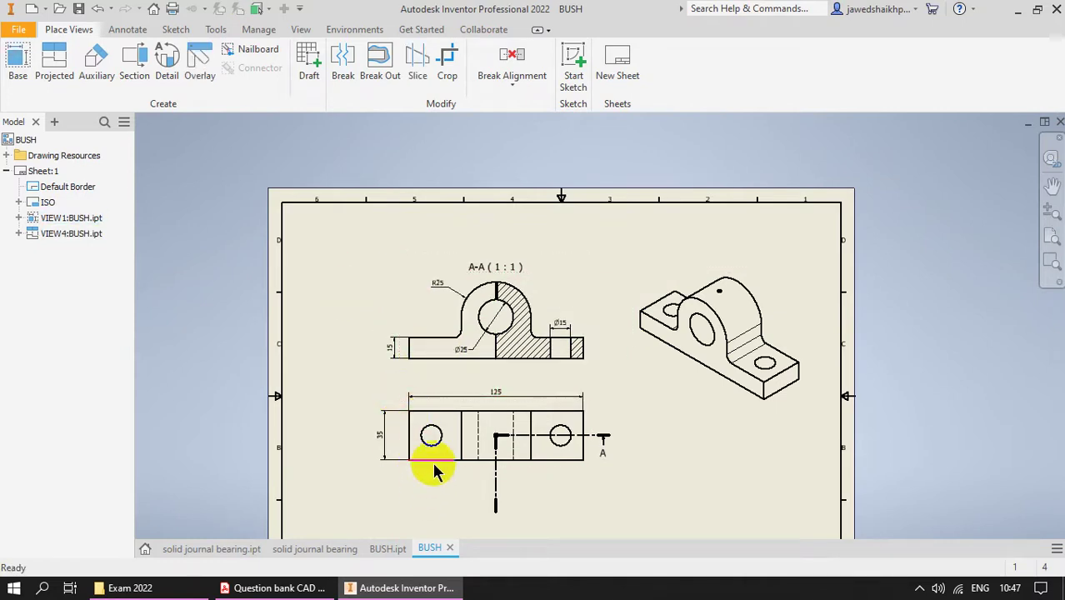
drag(434, 473, 350, 526)
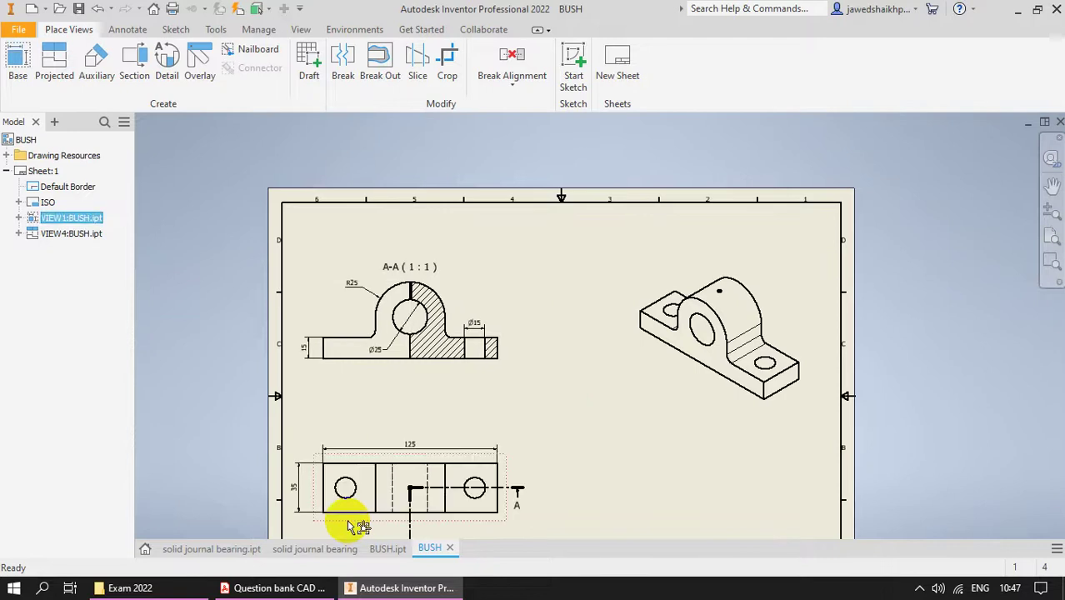
drag(691, 407, 654, 472)
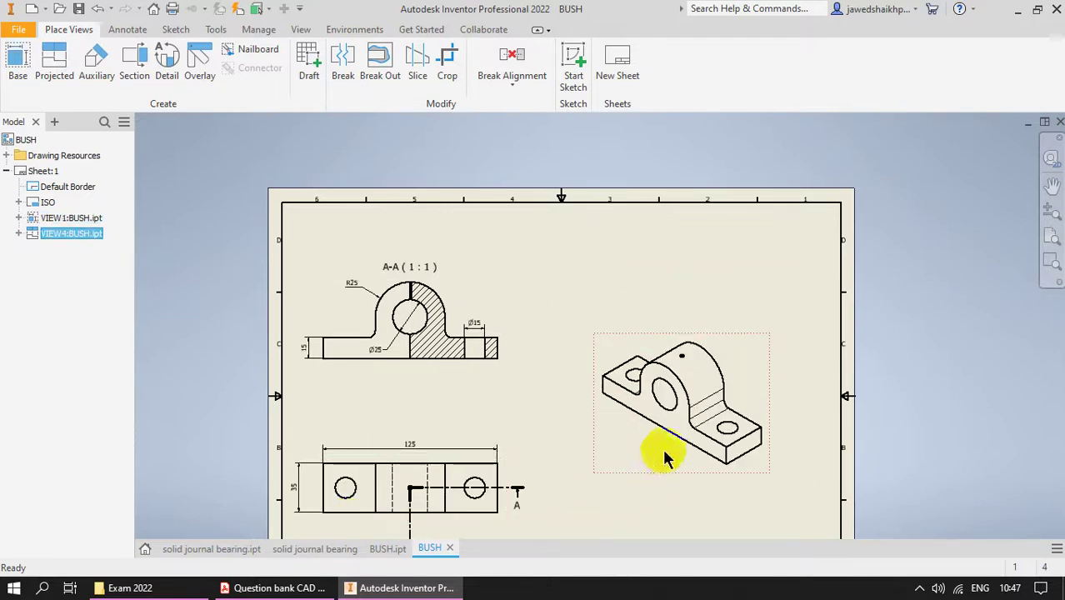
click(313, 590)
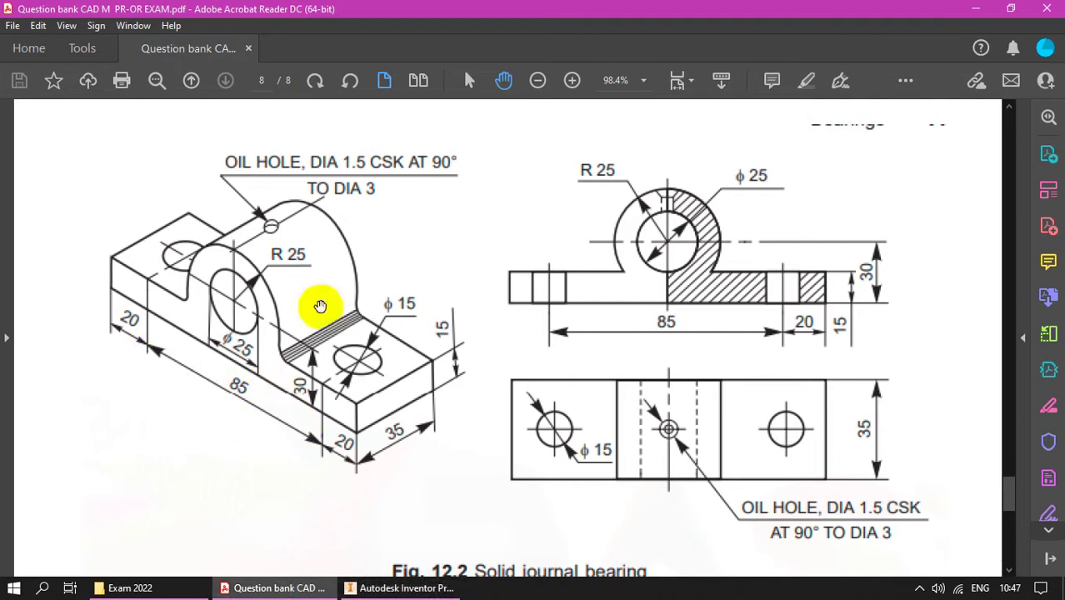
click(416, 588)
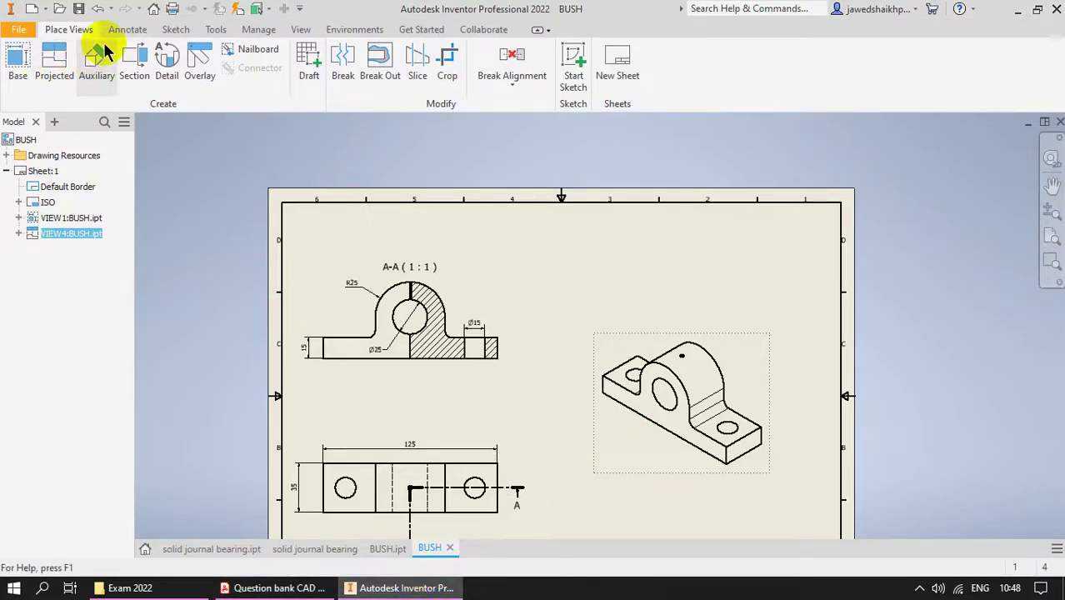
Dimension the isometric base's 125 length and 35 width in the 1J style
click(127, 30)
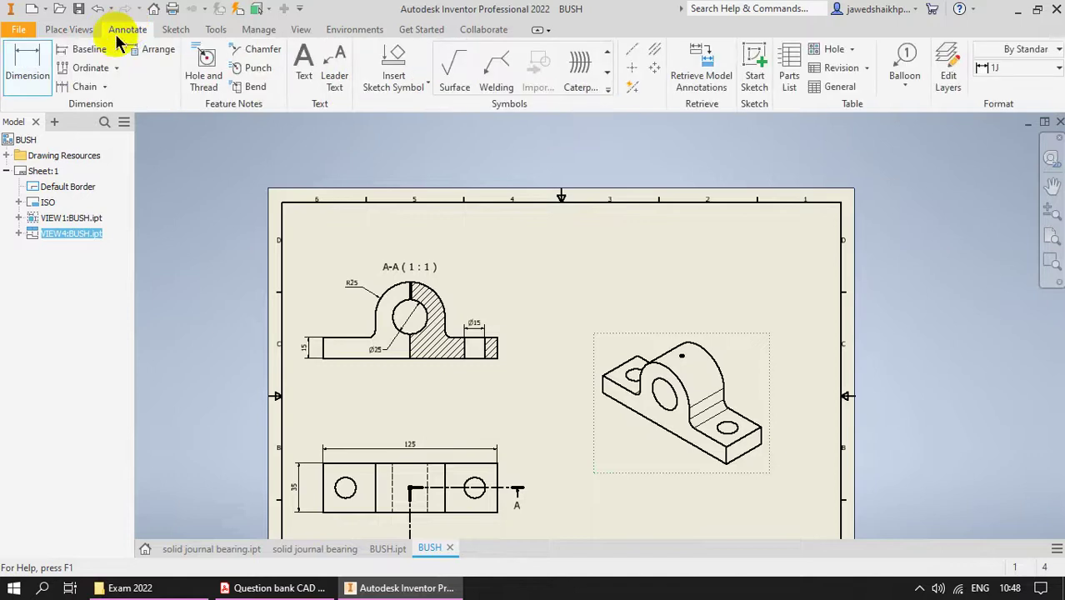
click(996, 70)
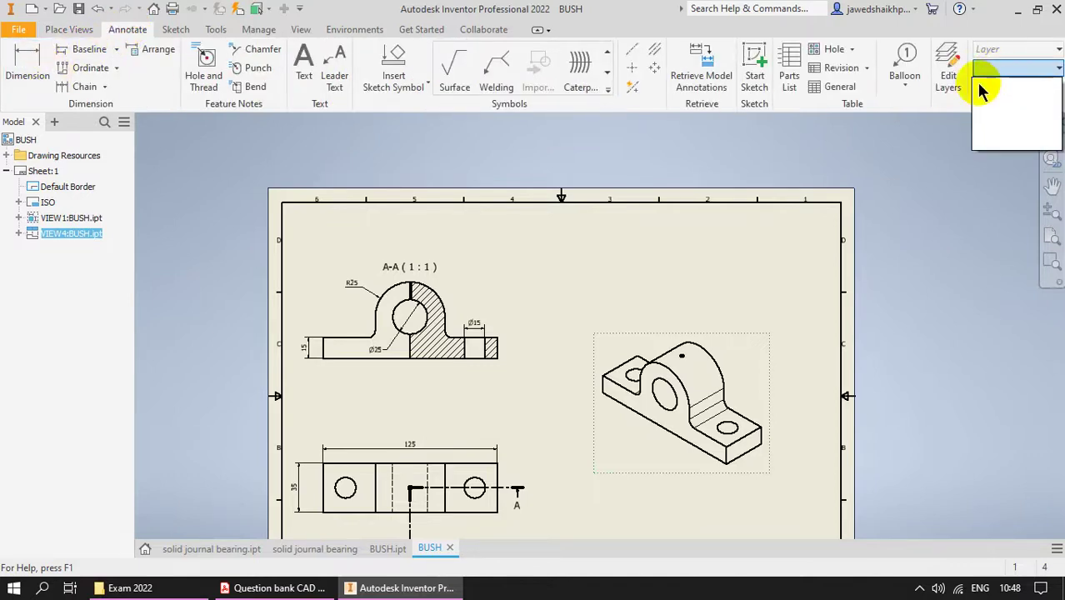
click(29, 73)
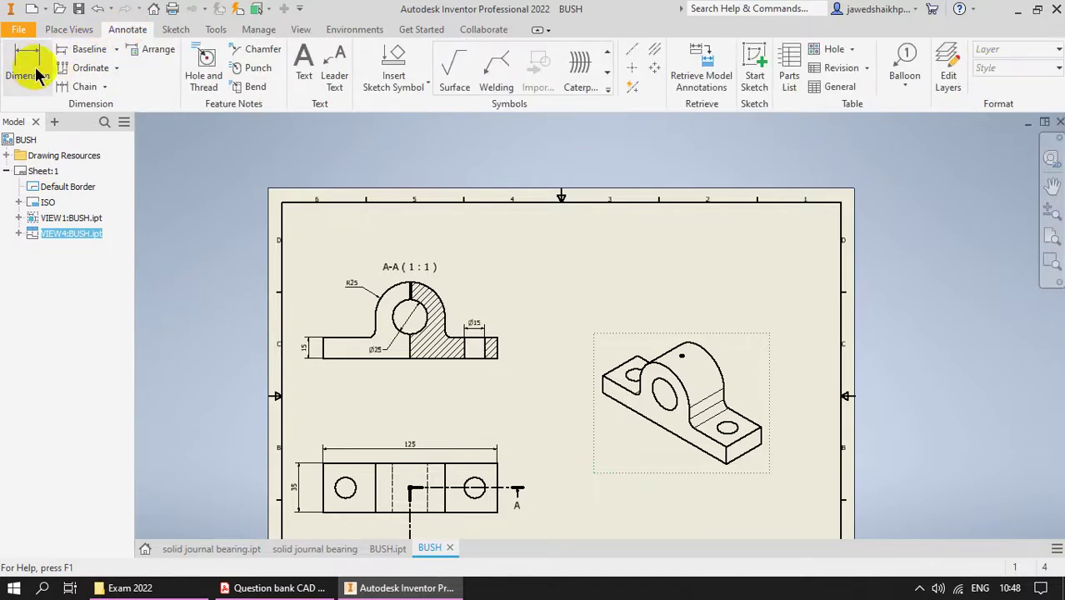
click(25, 71)
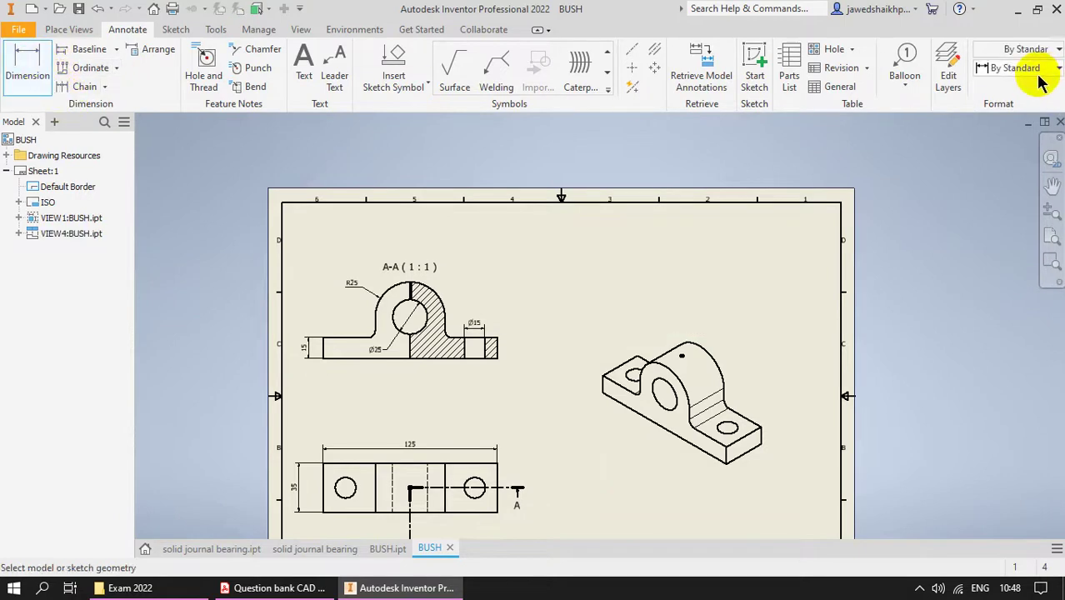
click(1041, 72)
click(1022, 107)
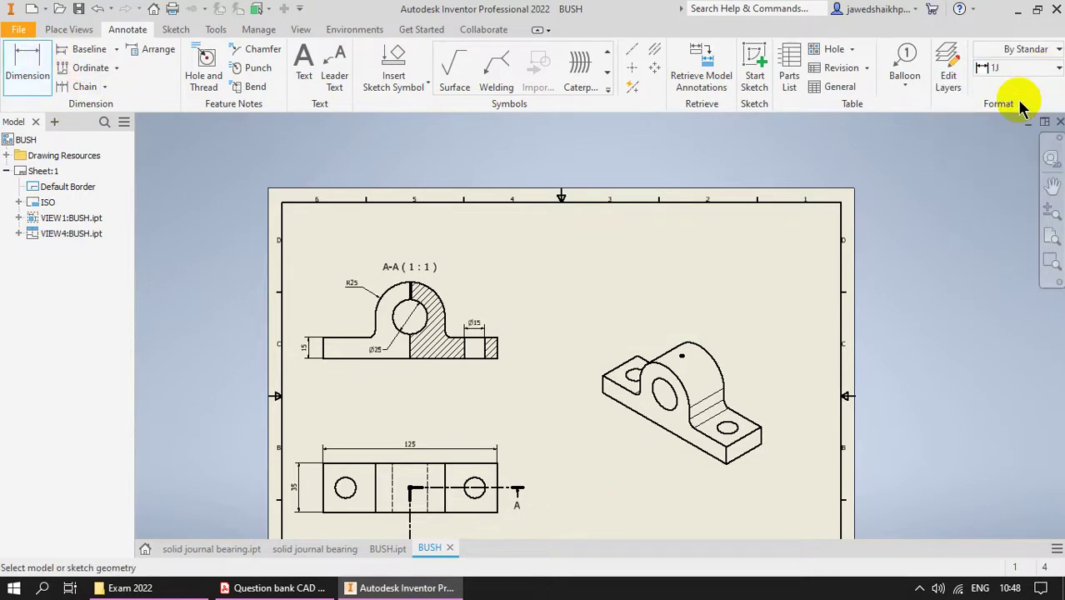
scroll(691, 457, up, 3)
click(692, 442)
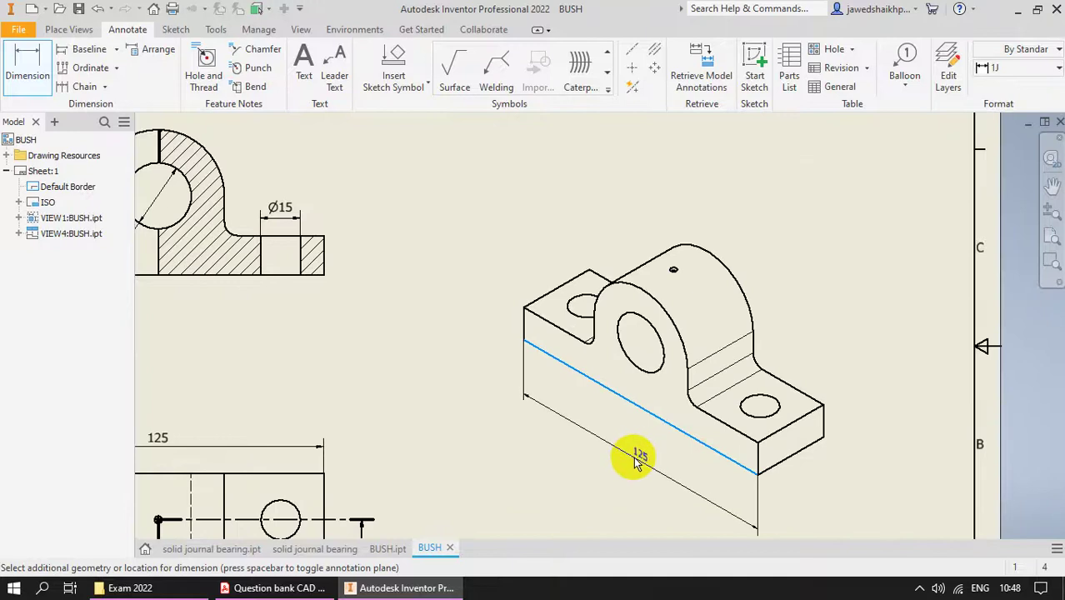
click(633, 461)
click(799, 458)
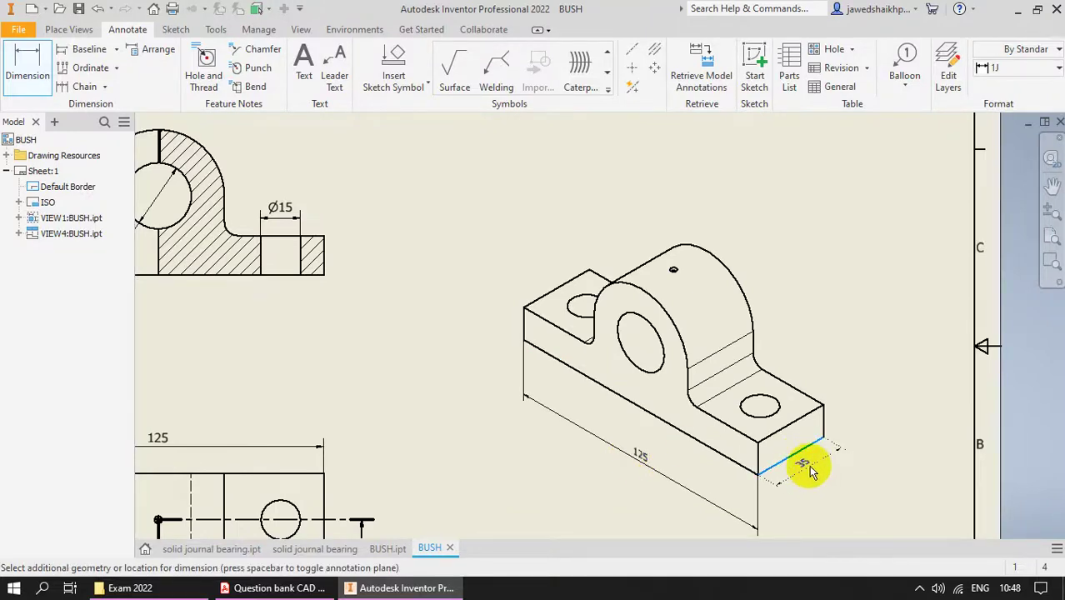
click(812, 471)
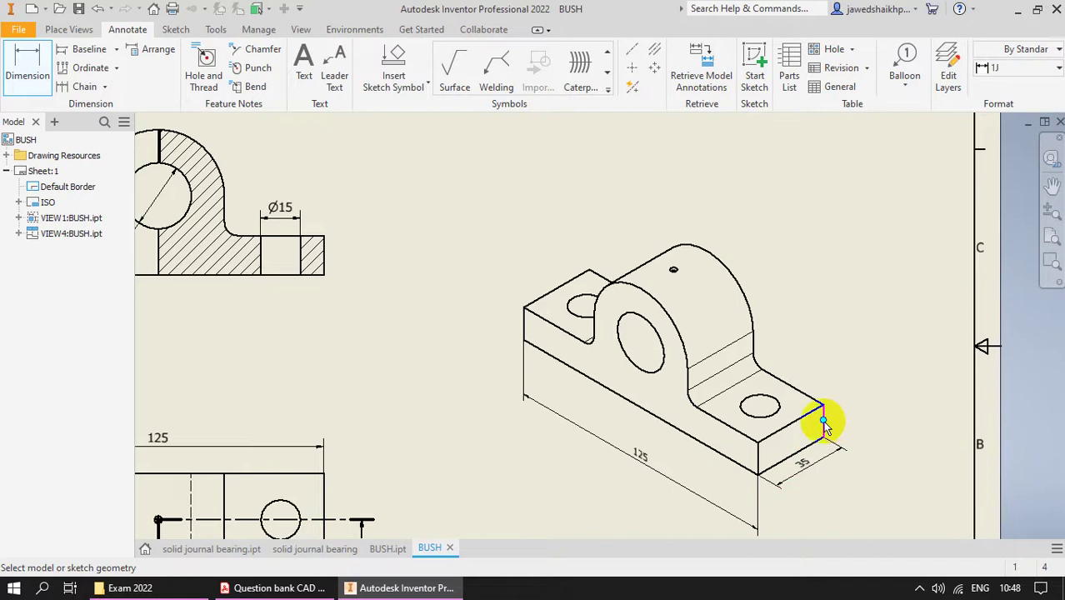
Add the 15 thickness dimension at the base's end edge, discarding the unwanted 42.52 dimension
click(823, 422)
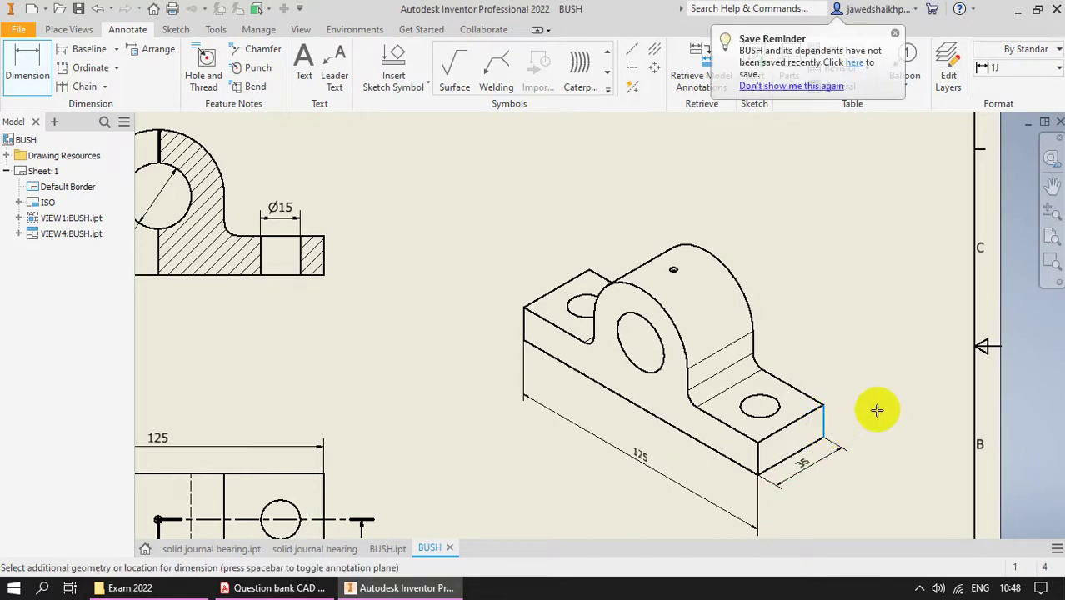
key(Escape)
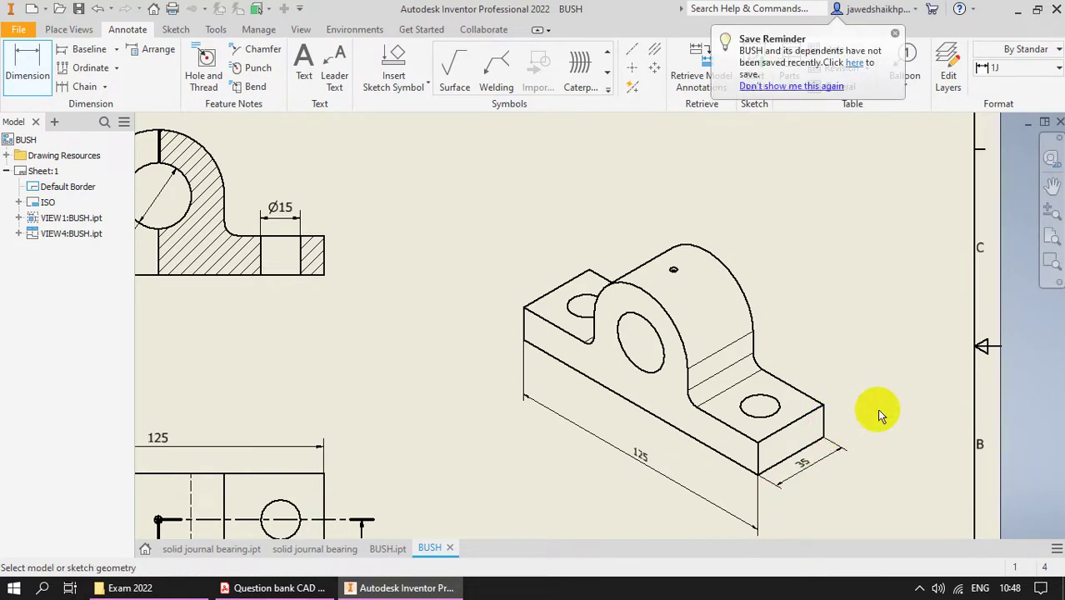
click(823, 434)
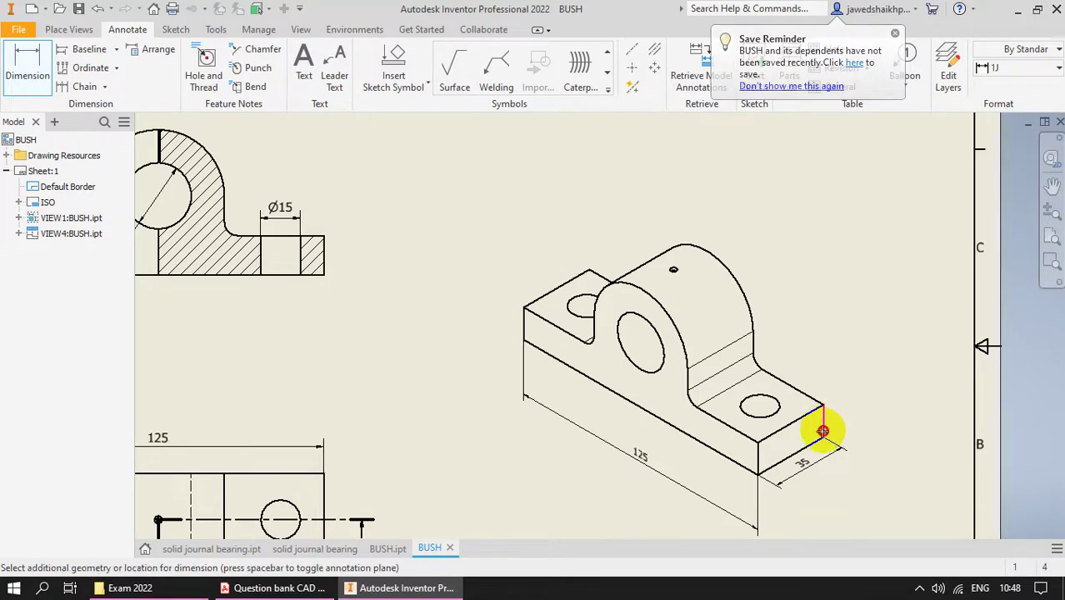
click(863, 423)
click(751, 403)
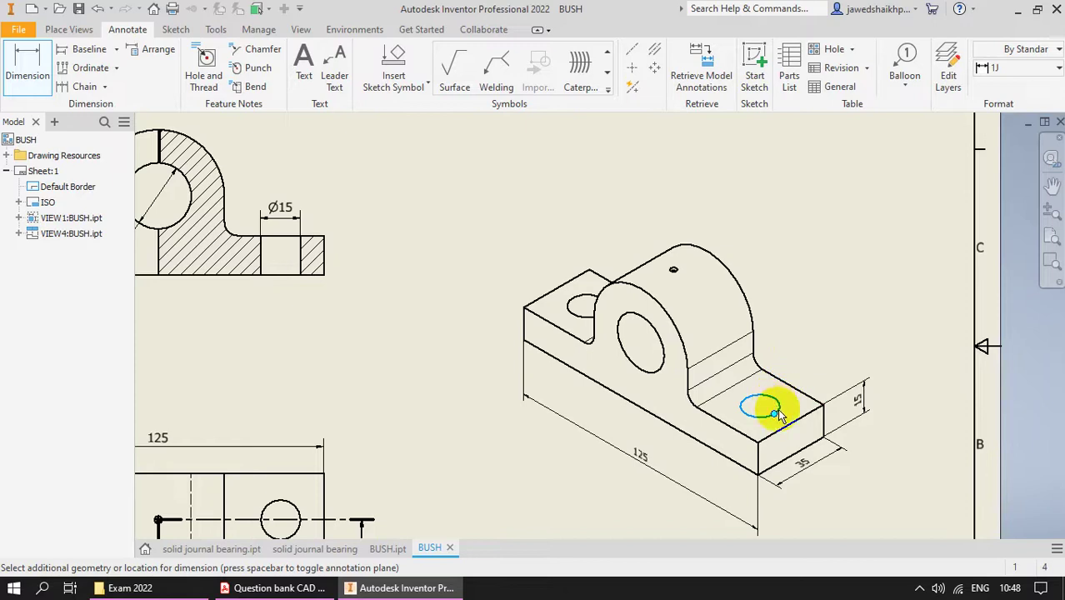
click(750, 303)
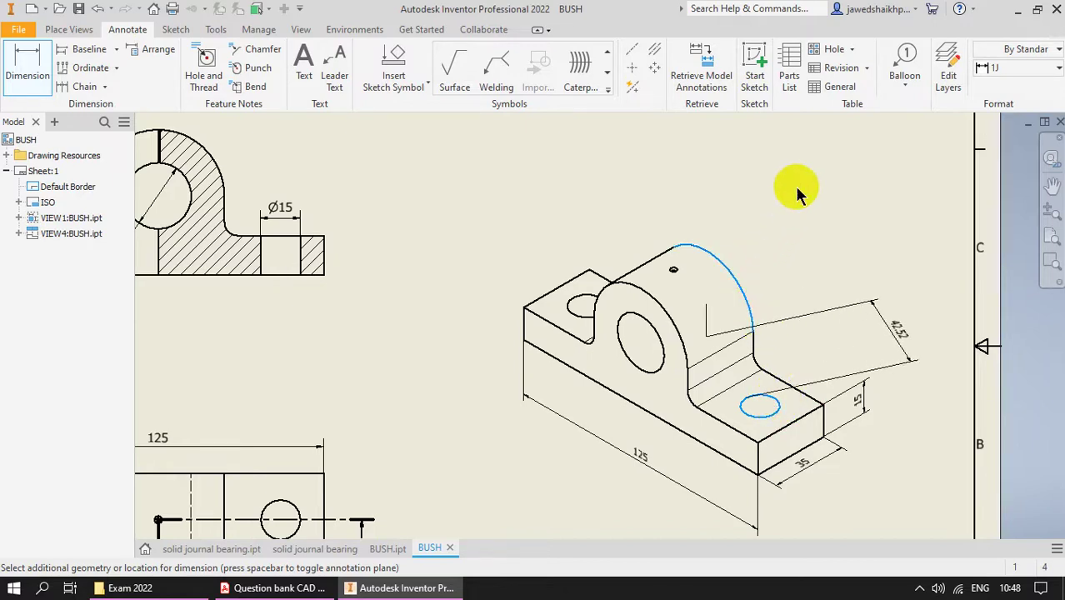
key(Escape)
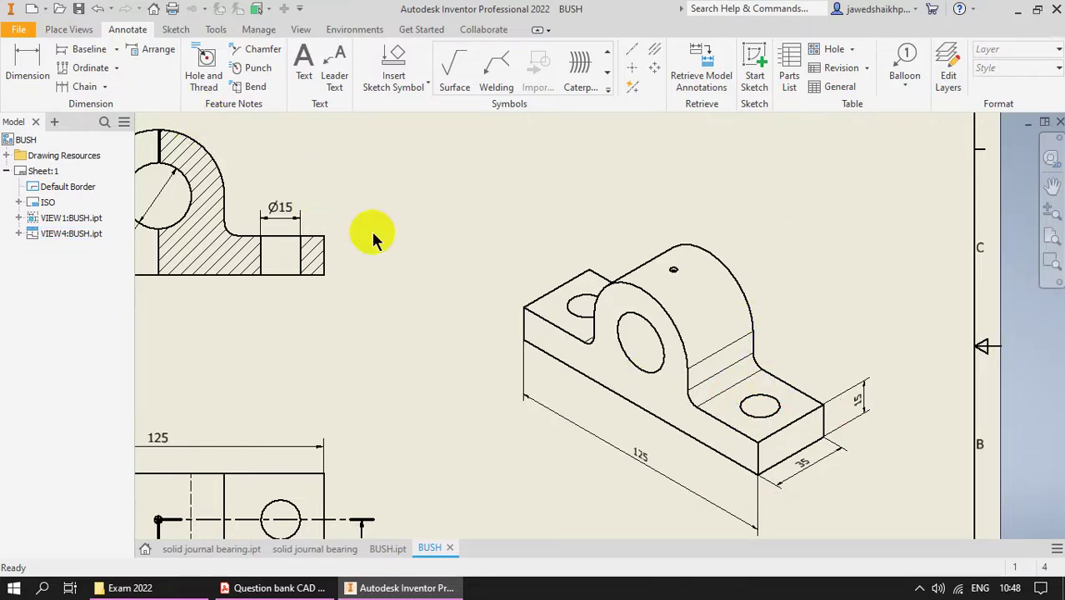
Place a 1J-style callout Ø1.5 -35.5 DEEP with Ø3 X 90° countersink on the small top hole
scroll(680, 272, up, 5)
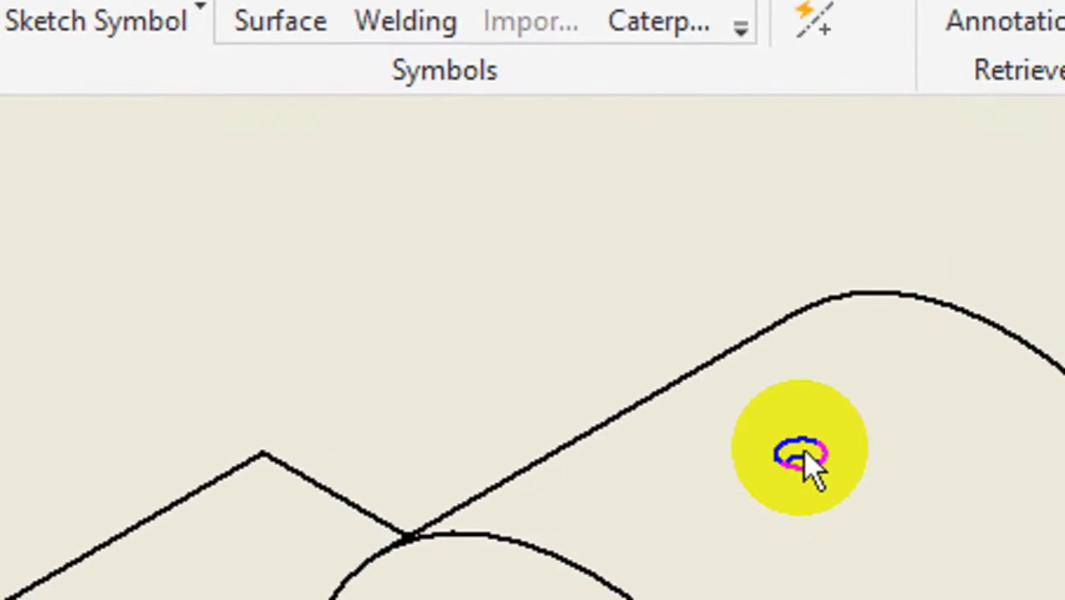
scroll(812, 463, down, 3)
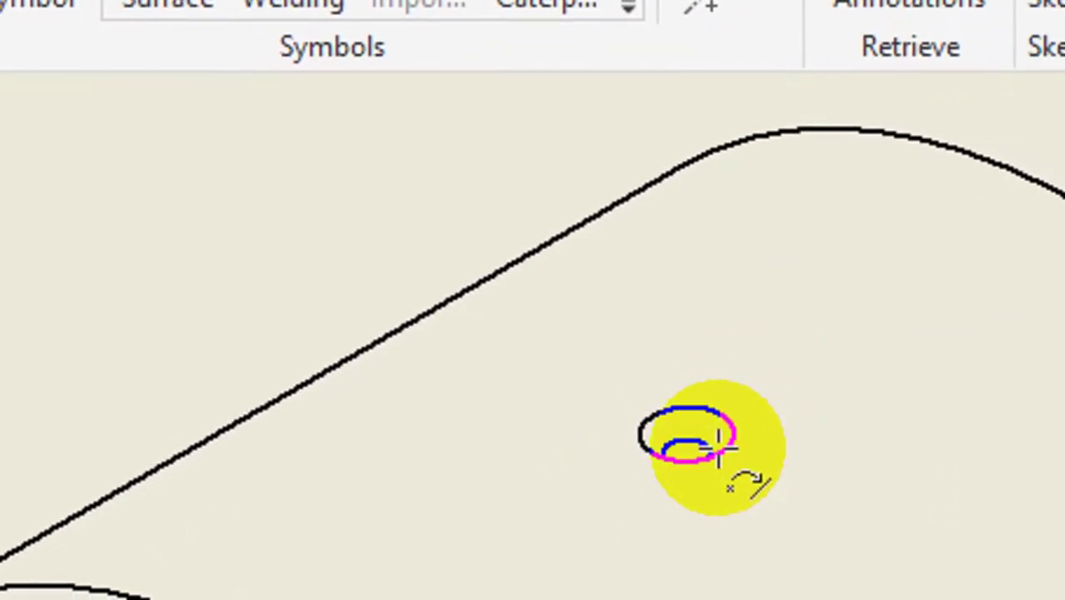
scroll(719, 454, up, 3)
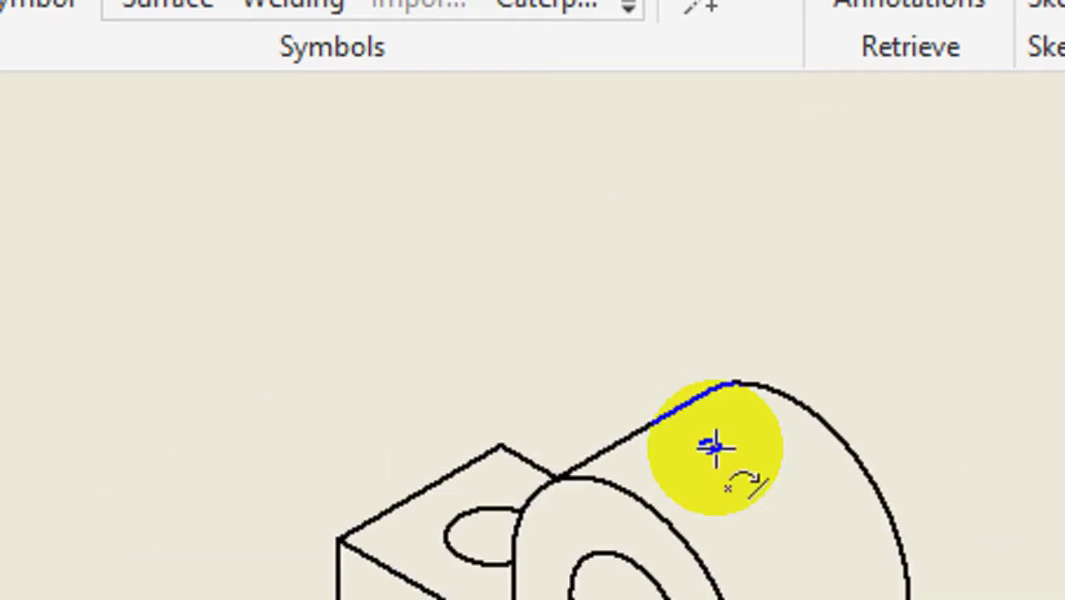
scroll(694, 444, down, 5)
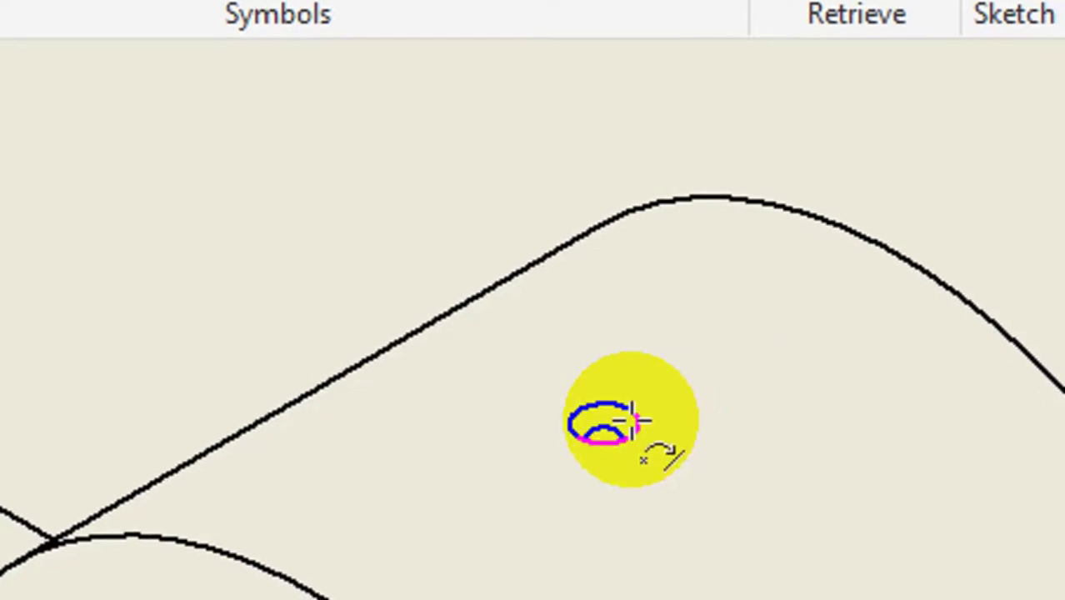
click(863, 143)
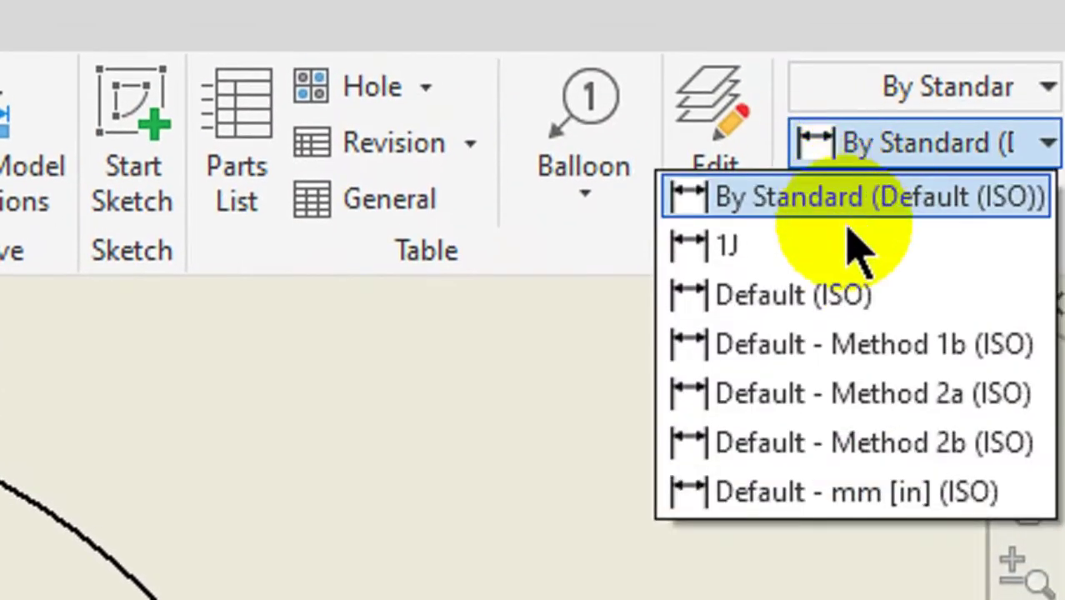
click(849, 244)
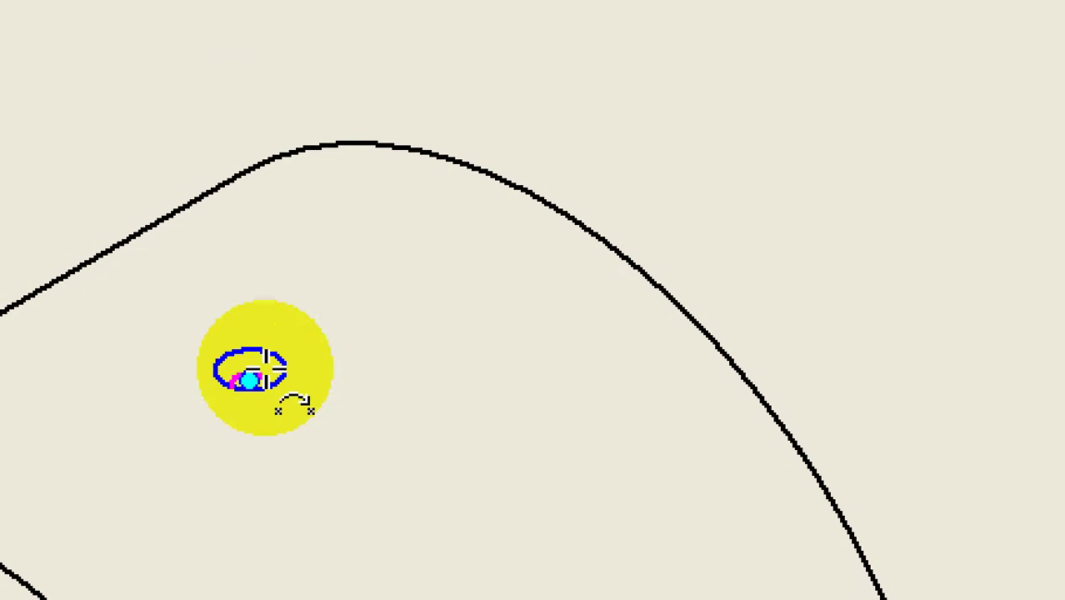
scroll(267, 368, up, 8)
click(265, 414)
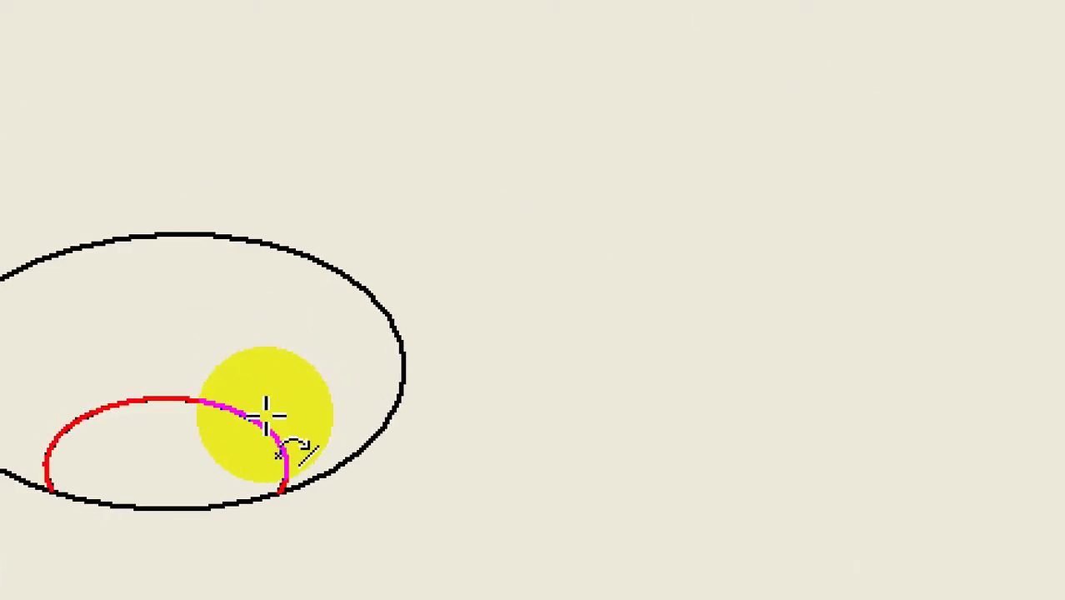
click(265, 414)
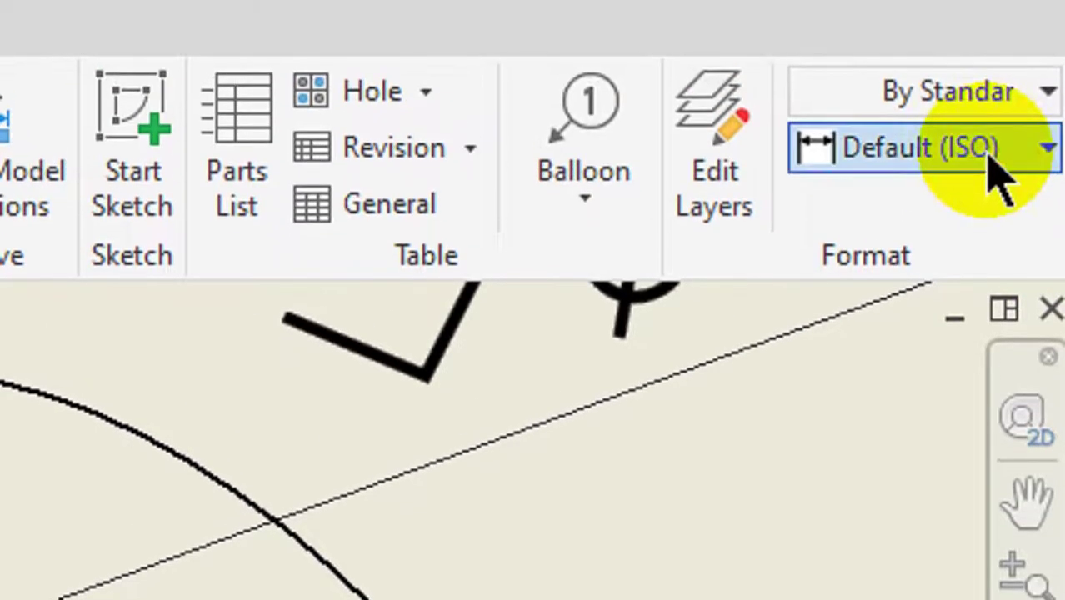
click(992, 147)
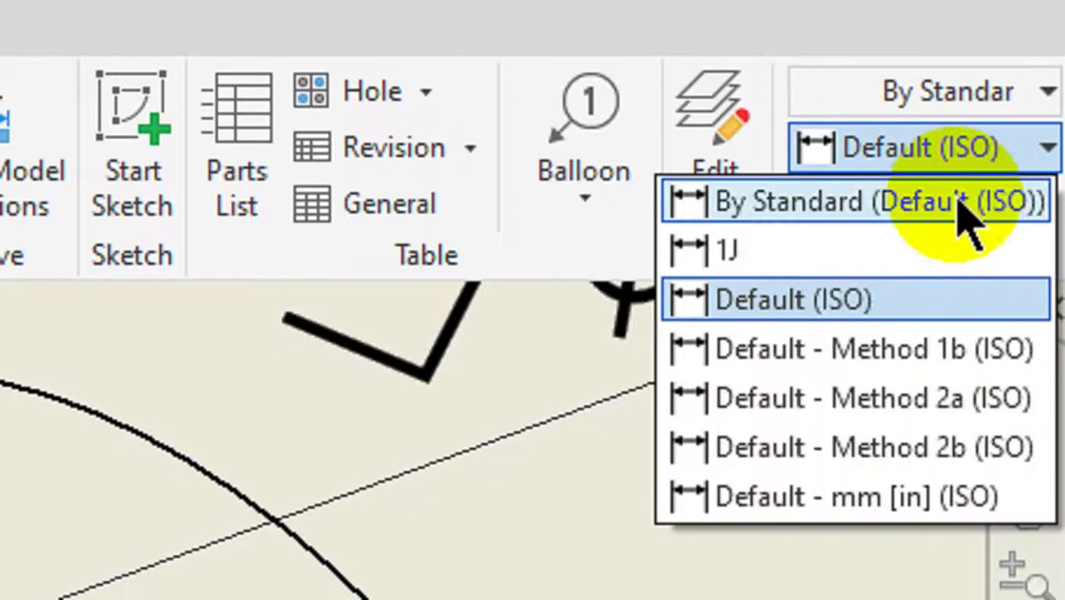
click(898, 265)
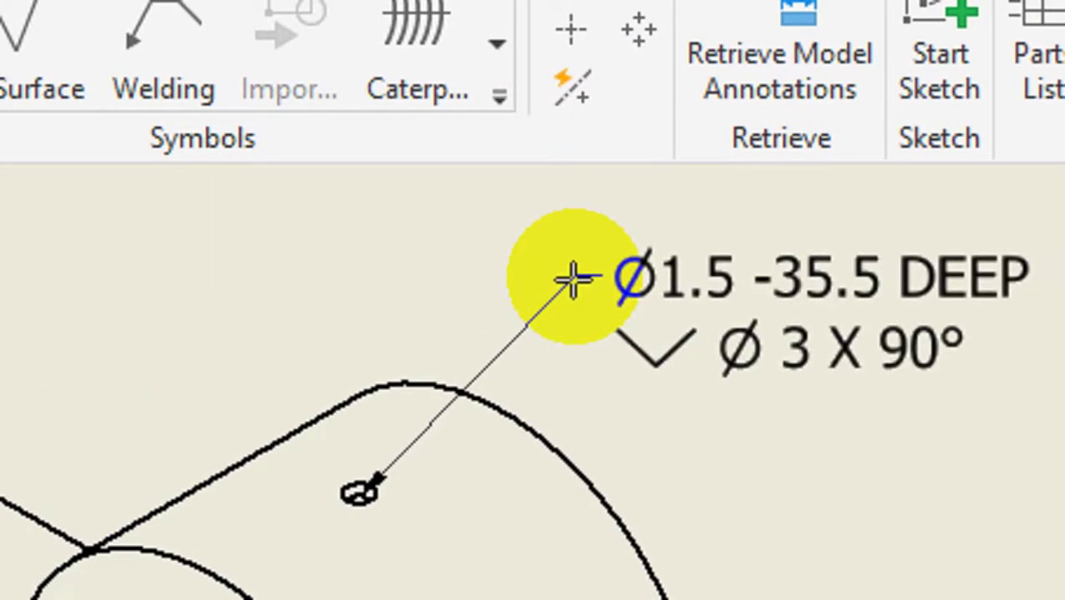
click(573, 280)
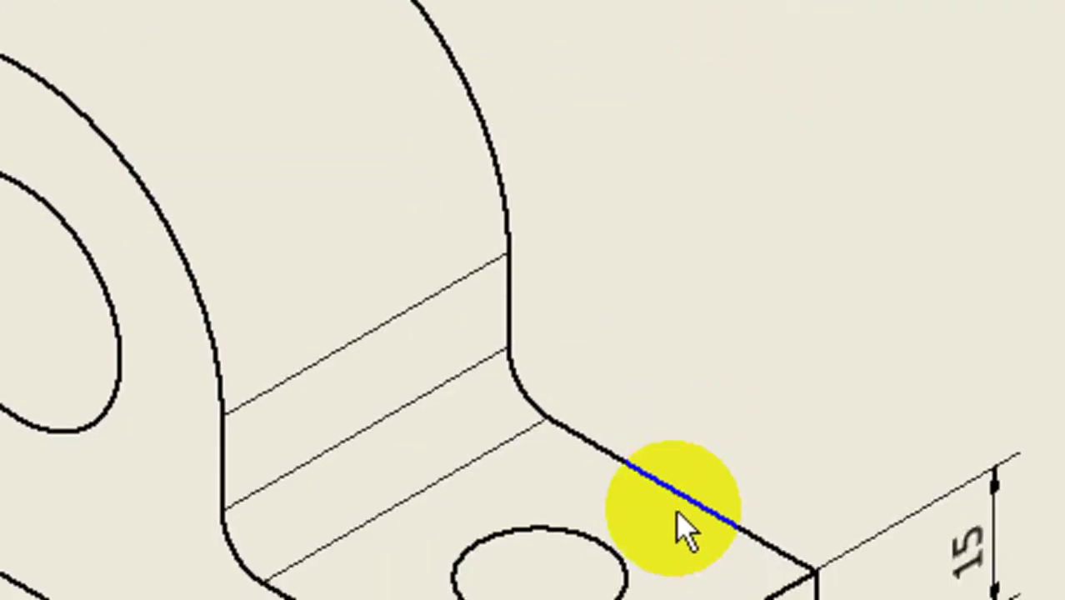
Place the Ø15 -35.5 DEEP callout on the base hole and drop the unwanted Ø25 callout
click(635, 451)
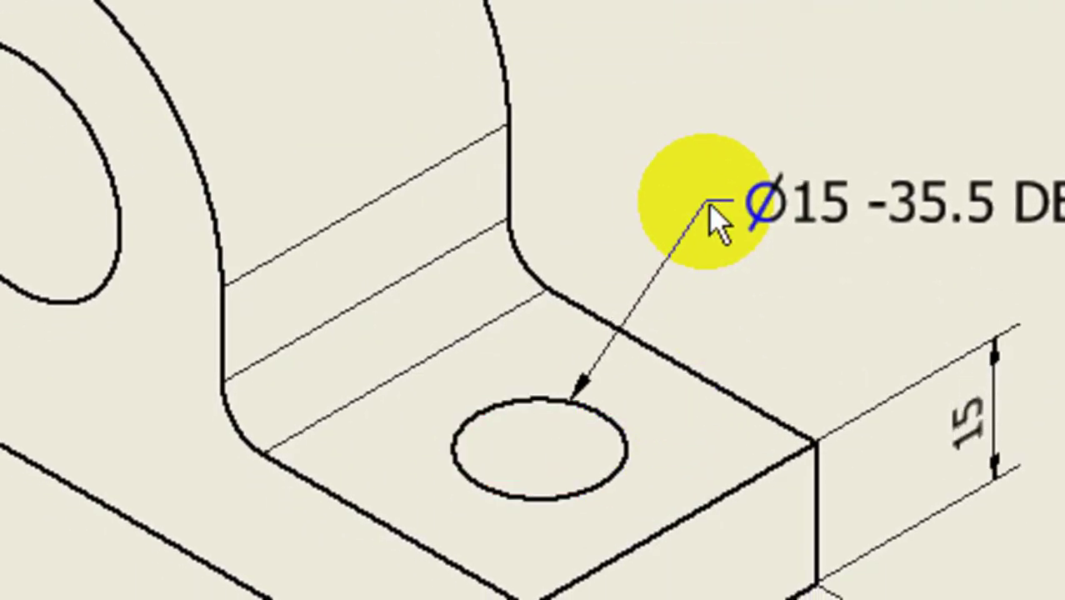
click(716, 218)
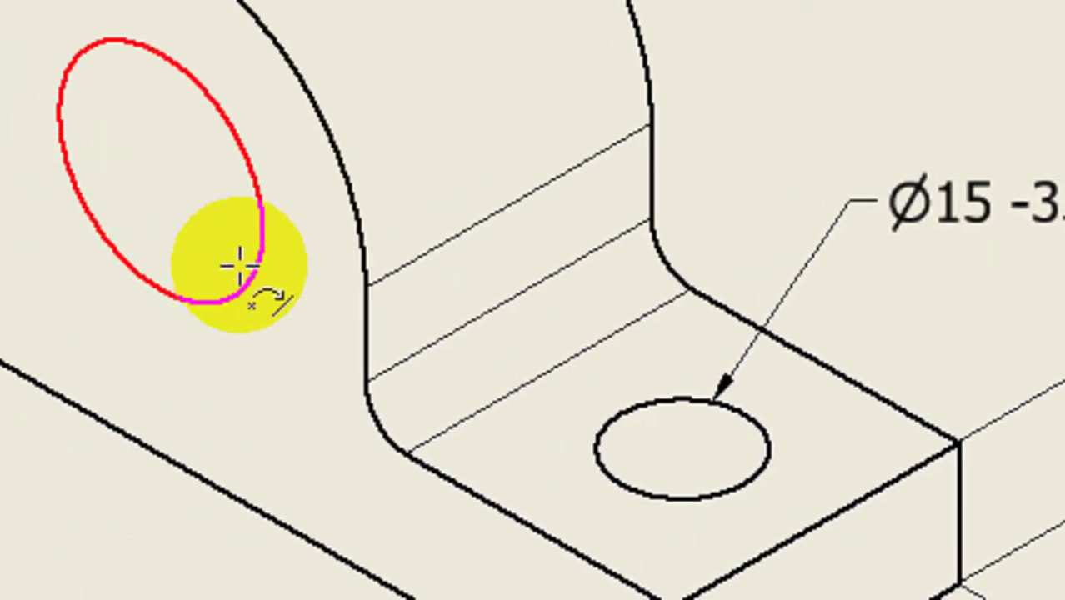
click(238, 267)
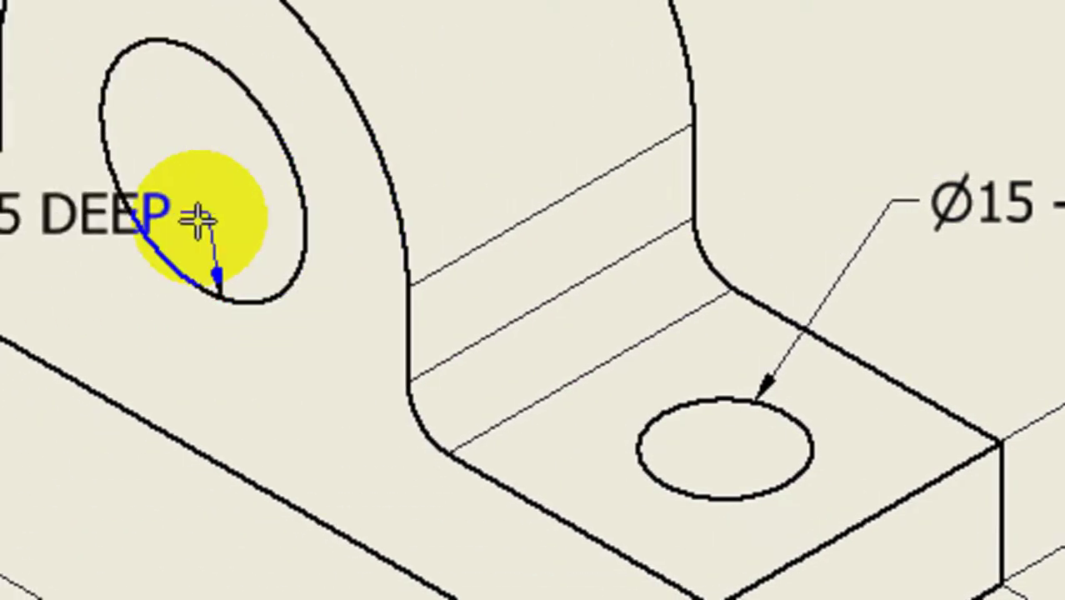
click(307, 195)
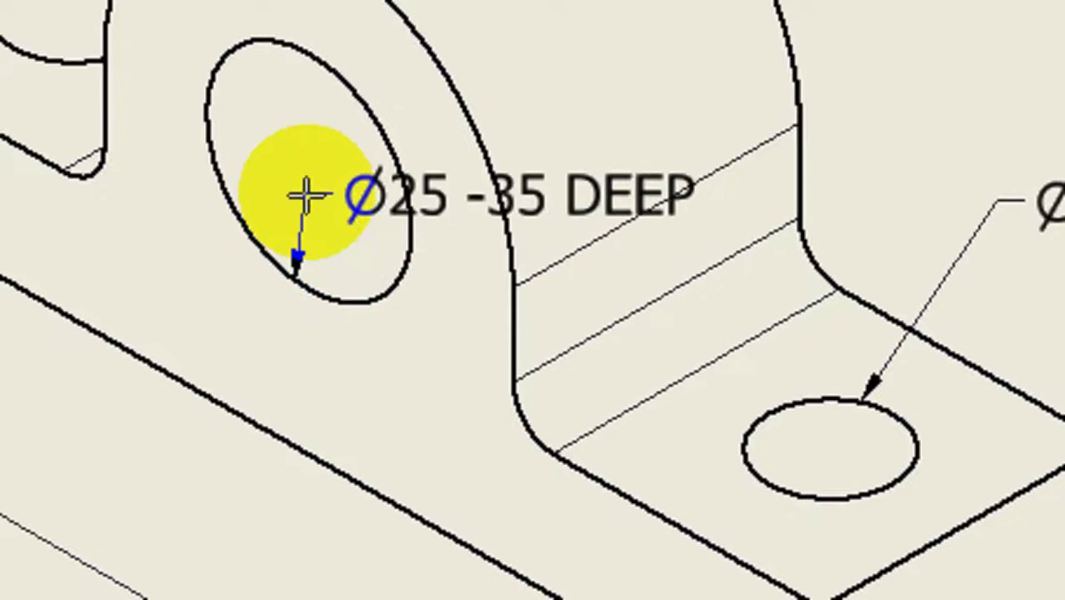
click(313, 188)
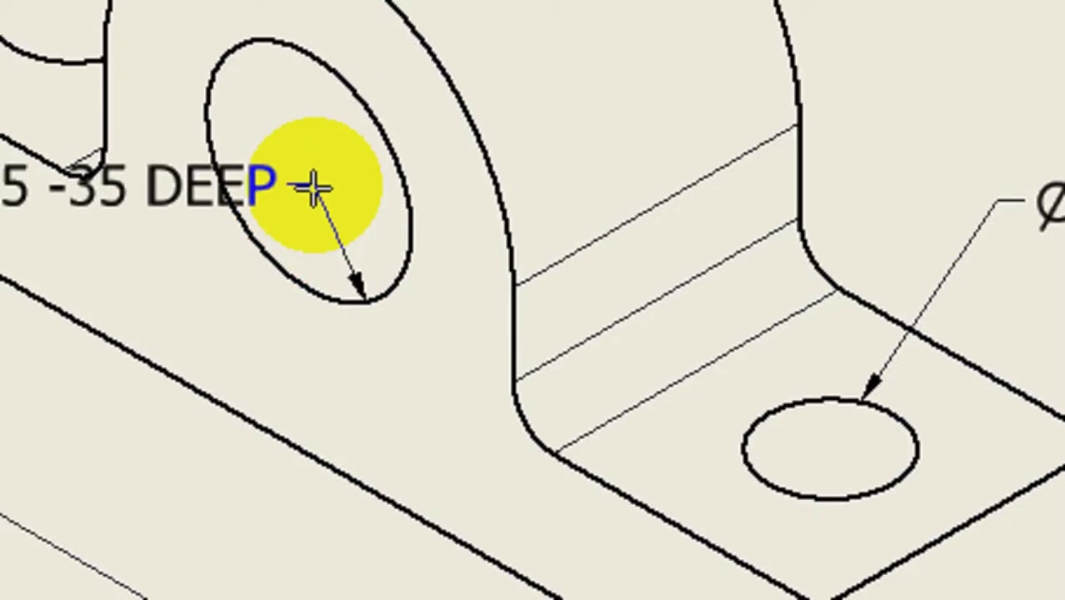
key(Escape)
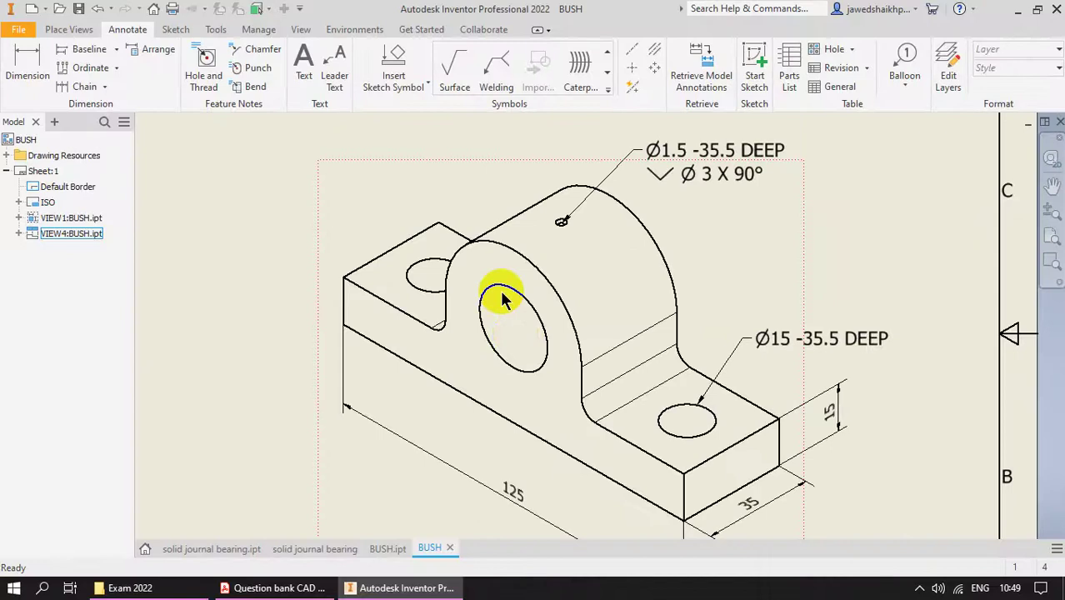
scroll(502, 299, up, 4)
scroll(503, 298, down, 7)
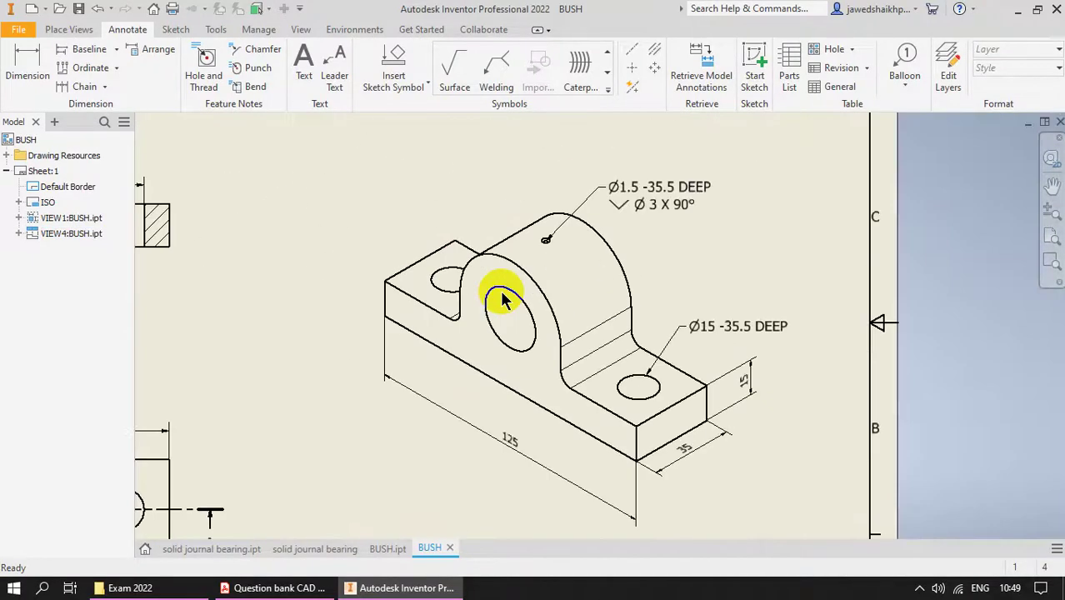
scroll(694, 407, down, 2)
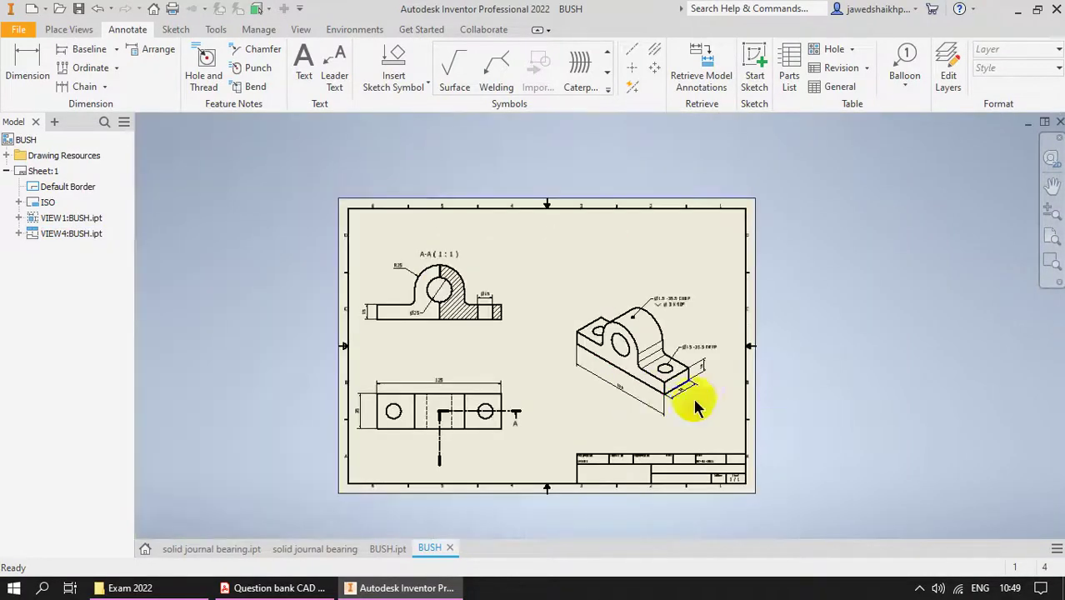
scroll(536, 392, up, 2)
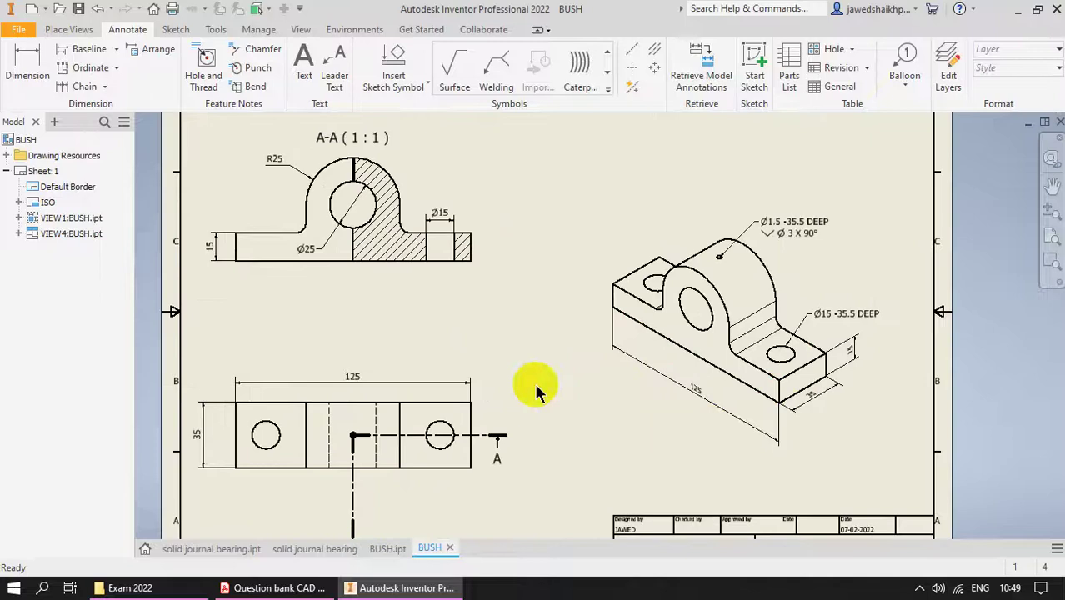
scroll(638, 392, down, 2)
scroll(733, 467, up, 2)
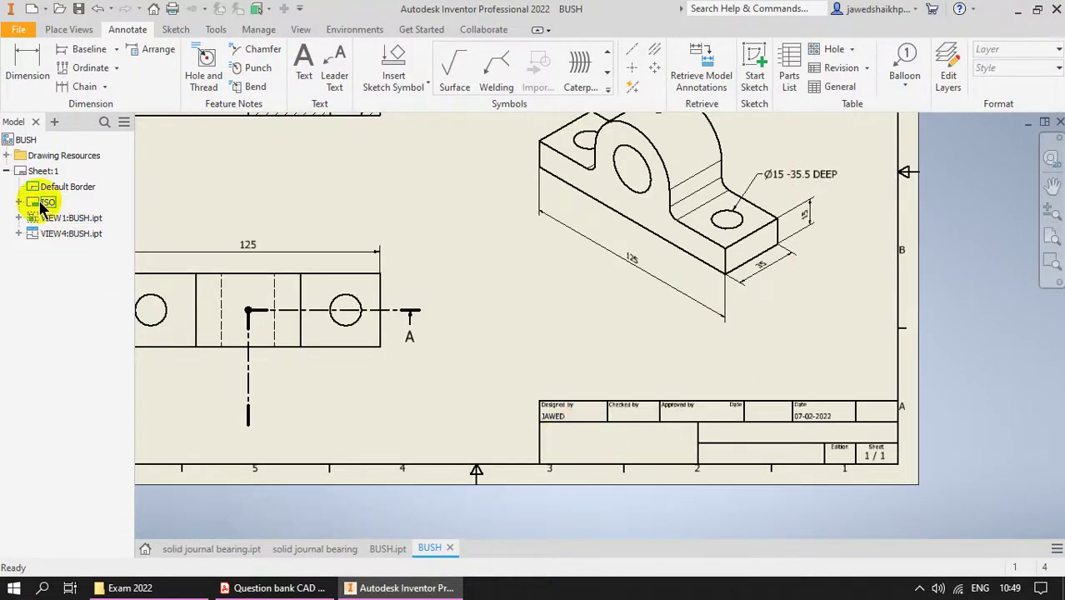
scroll(611, 406, down, 3)
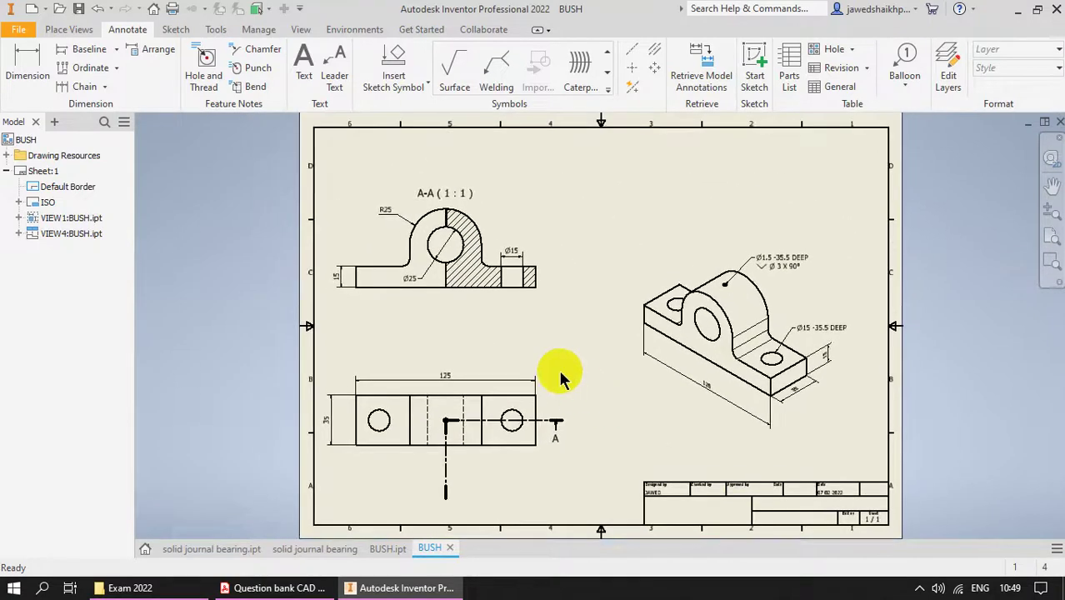
scroll(486, 306, up, 3)
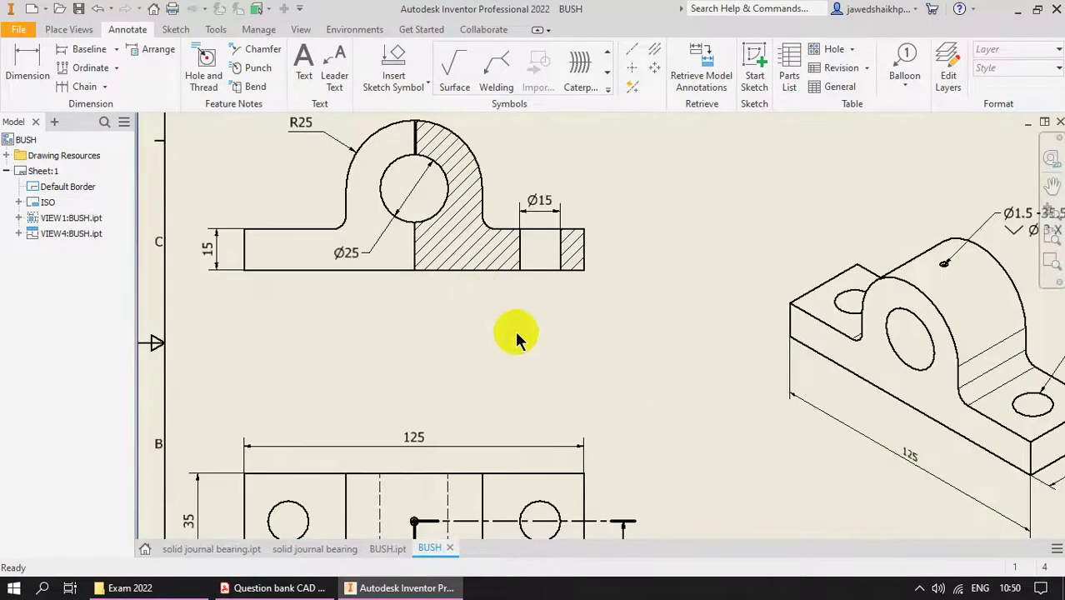